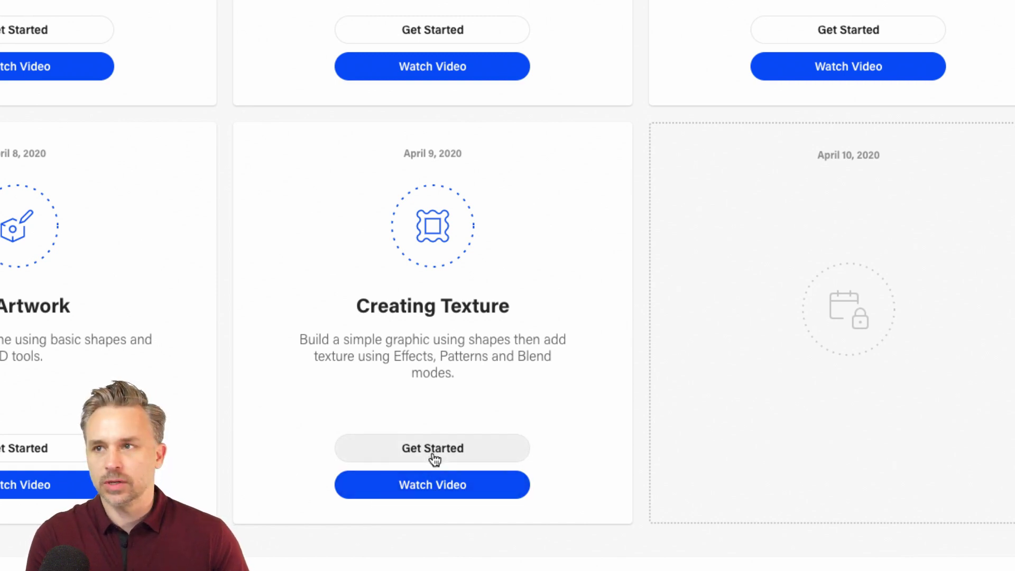
Open the Creating Texture challenge files, preview CreatingTexture.ai, and switch to Illustrator
{"action": "left_click", "coordinate": [433, 450]}
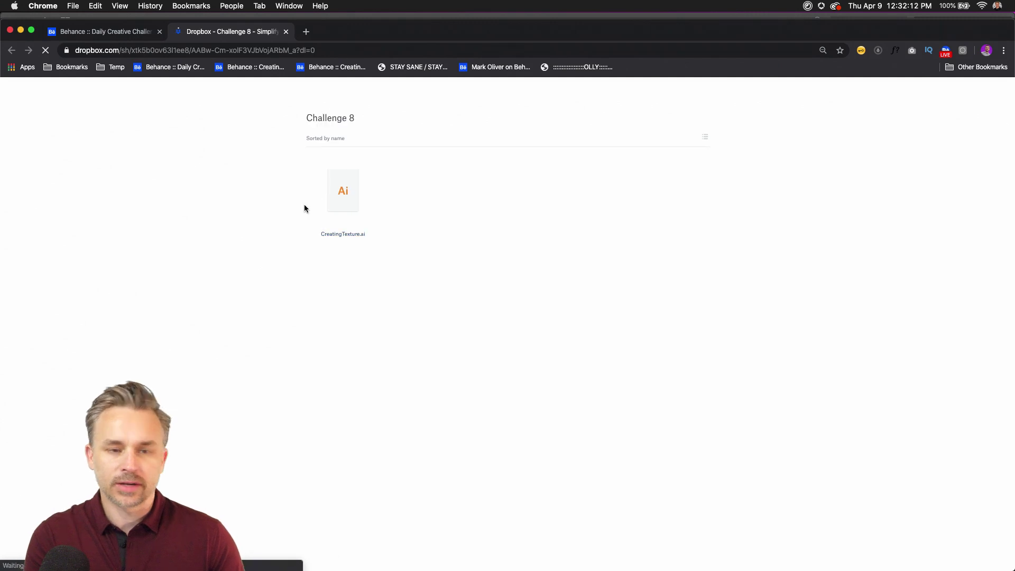
{"action": "left_click", "coordinate": [329, 201]}
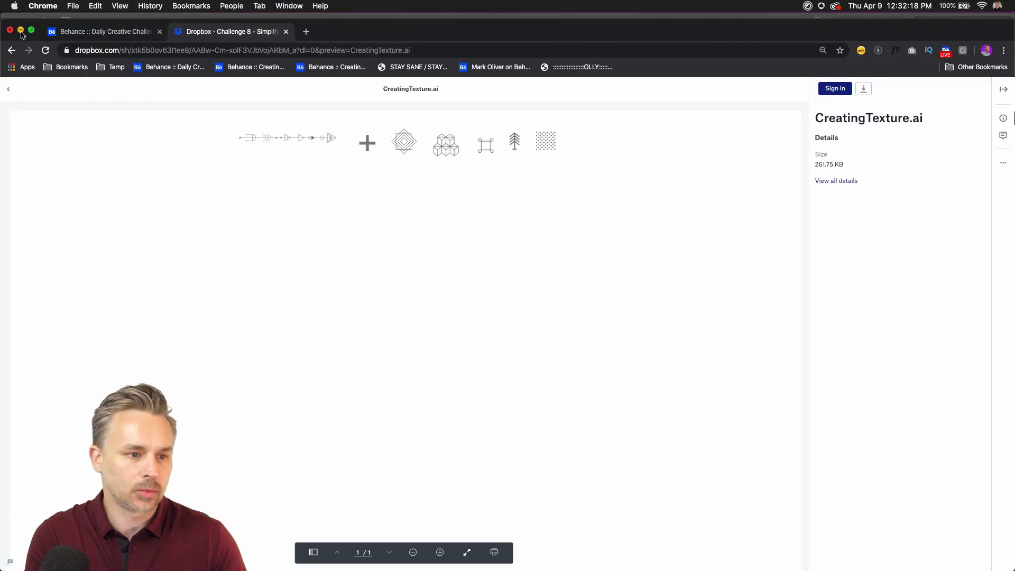
{"action": "left_click", "coordinate": [20, 31]}
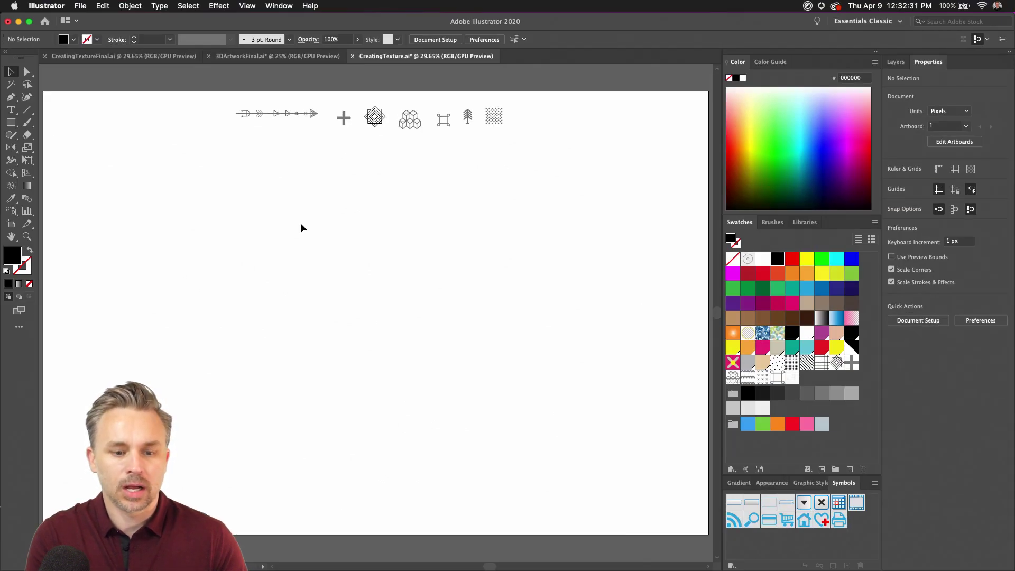
Draw a black square about 110 px wide near the middle of the artboard
{"action": "key", "text": "m"}
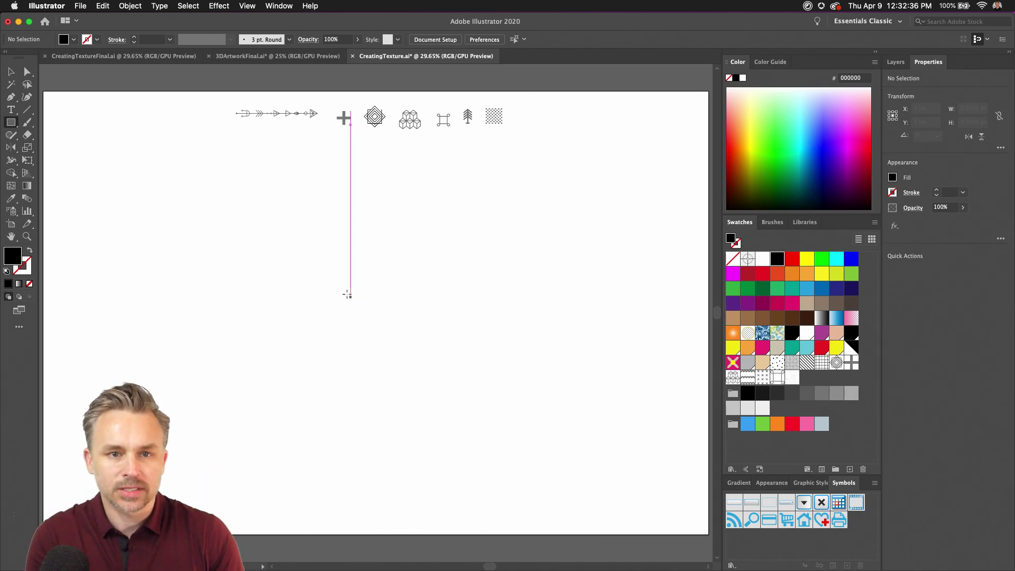
{"action": "scroll", "coordinate": [328, 211], "scroll_direction": "left", "scroll_amount": 1}
{"action": "left_click_drag", "start_coordinate": [340, 257], "coordinate": [369, 284]}
{"action": "left_click", "coordinate": [10, 72]}
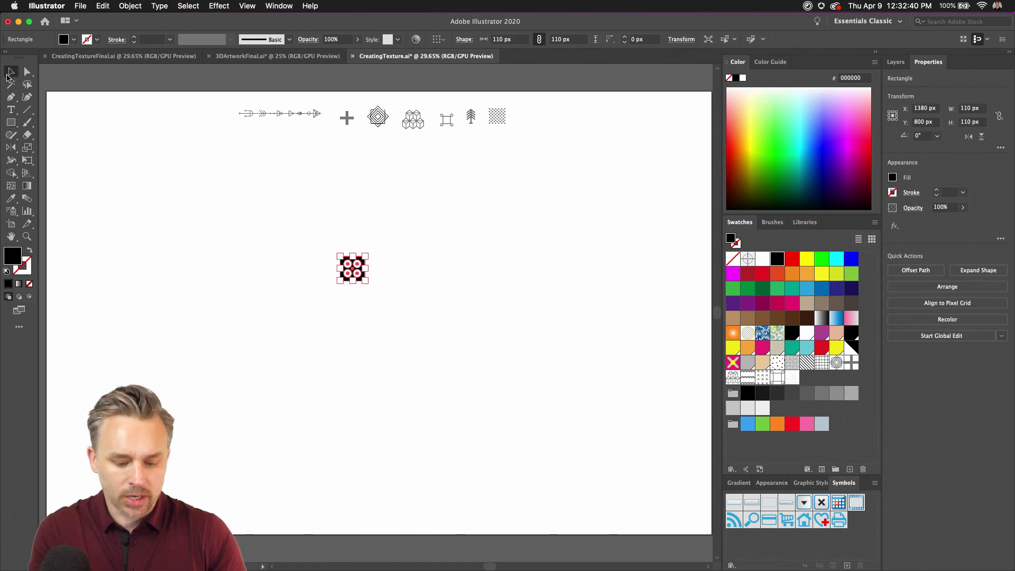
Duplicate the black square diagonally down and to the right, offset by 111 px in both directions so the corners meet
{"action": "key", "text": "super+equal"}
{"action": "key", "text": "super+equal"}
{"action": "key", "text": "super+equal"}
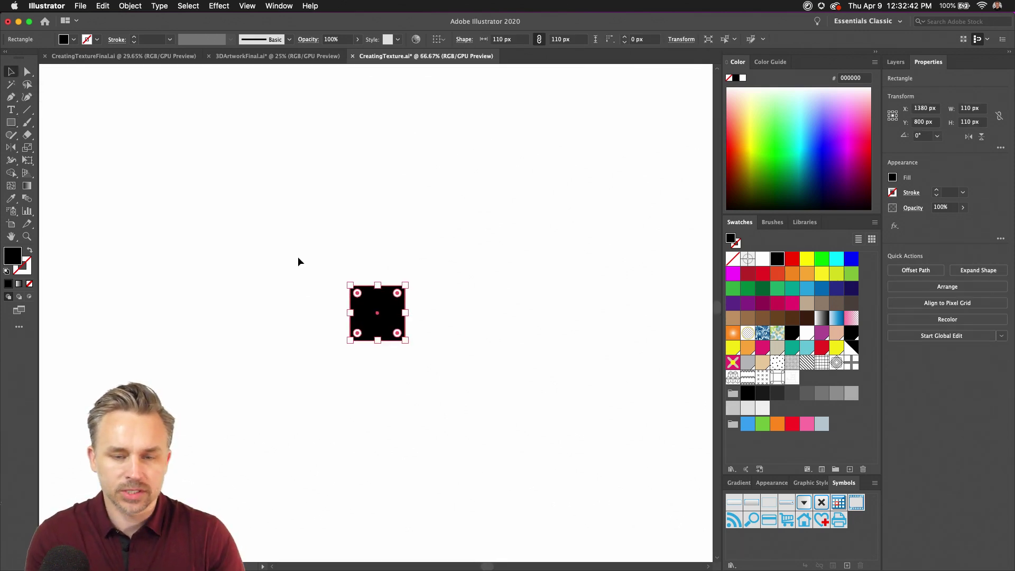
{"action": "left_click", "coordinate": [318, 271]}
{"action": "scroll", "coordinate": [312, 256], "scroll_direction": "down", "scroll_amount": 2}
{"action": "scroll", "coordinate": [312, 256], "scroll_direction": "right", "scroll_amount": 2}
{"action": "left_click_drag", "start_coordinate": [331, 281], "coordinate": [385, 337]}
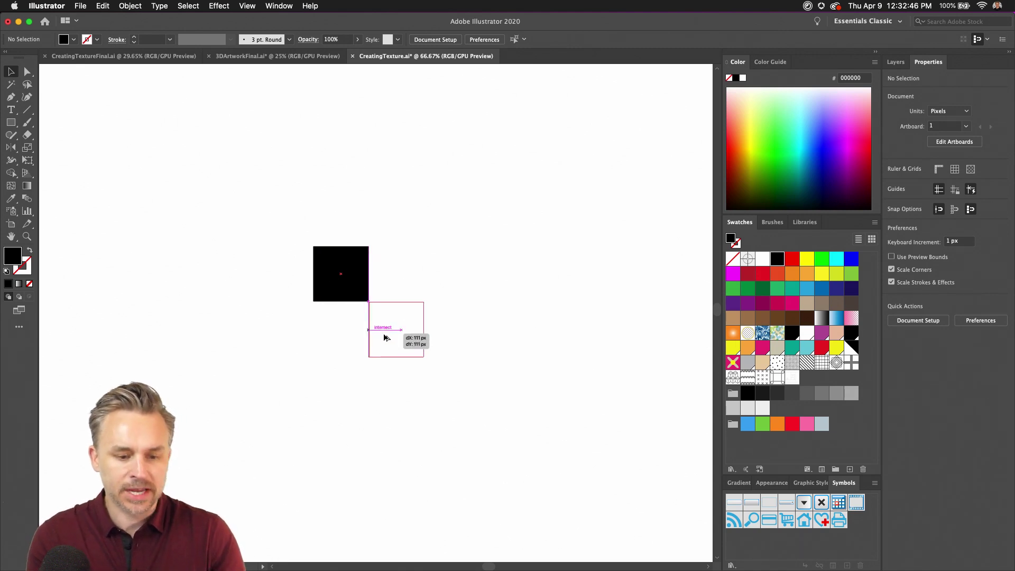
{"action": "left_click_drag", "start_coordinate": [383, 338], "coordinate": [385, 339]}
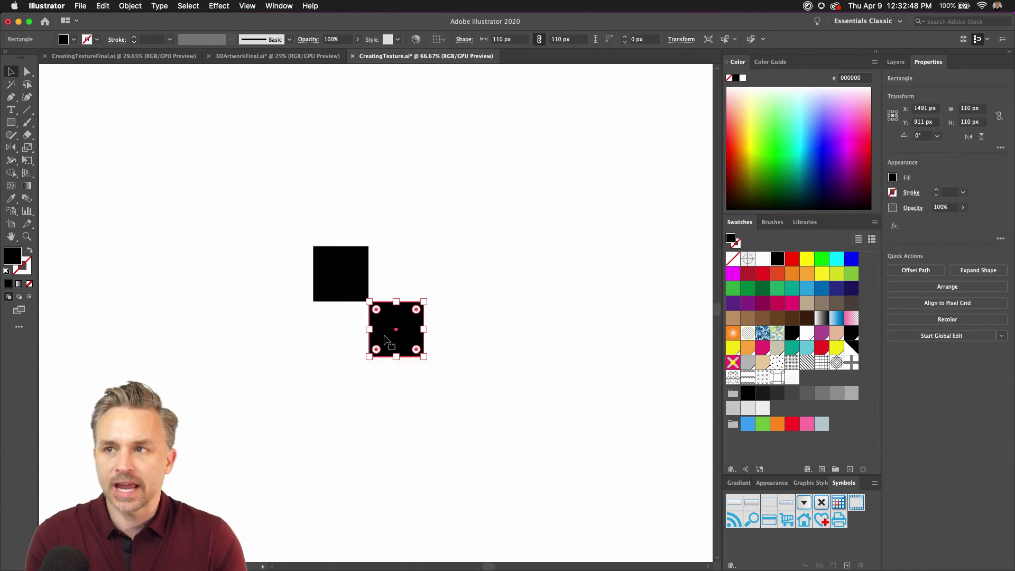
Save the two diagonal black squares as a pattern swatch and move the pair up and to the left
{"action": "left_click_drag", "start_coordinate": [289, 227], "coordinate": [465, 449]}
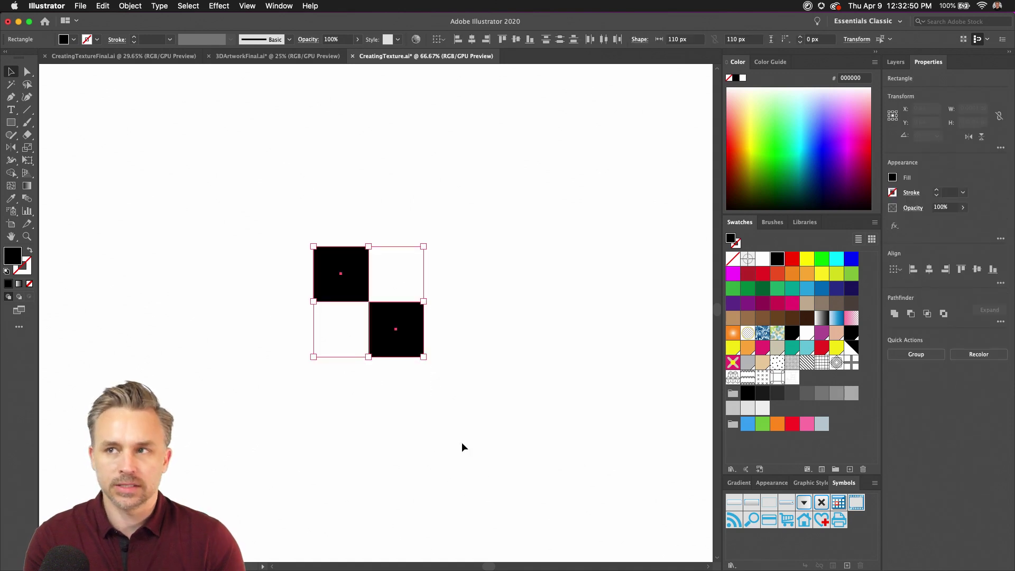
{"action": "left_click_drag", "start_coordinate": [388, 318], "coordinate": [808, 379]}
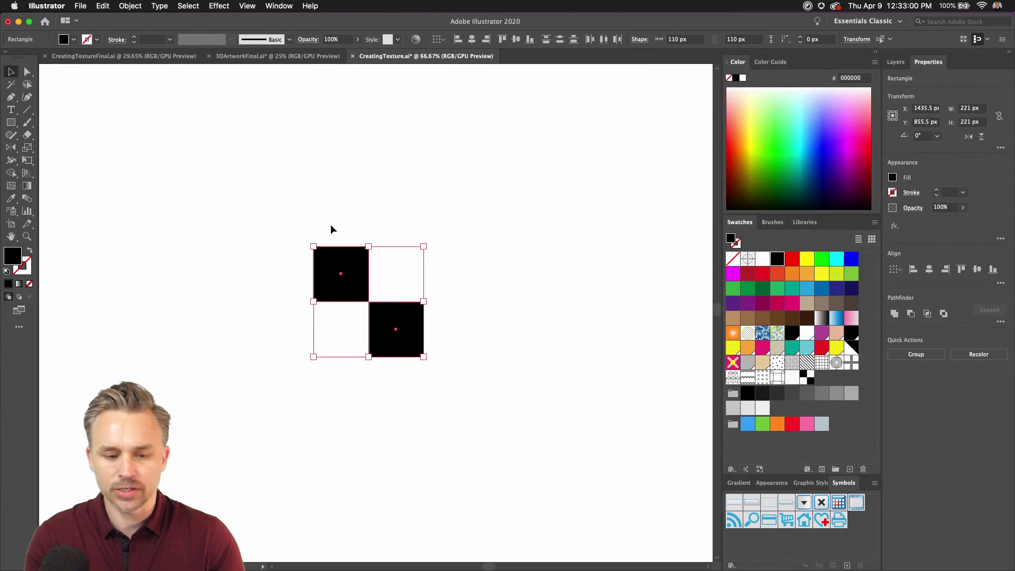
{"action": "left_click_drag", "start_coordinate": [328, 283], "coordinate": [86, 183]}
Draw a square about 981 px wide to the right of the pair and fill it with the new checkerboard pattern swatch
{"action": "left_click", "coordinate": [11, 122]}
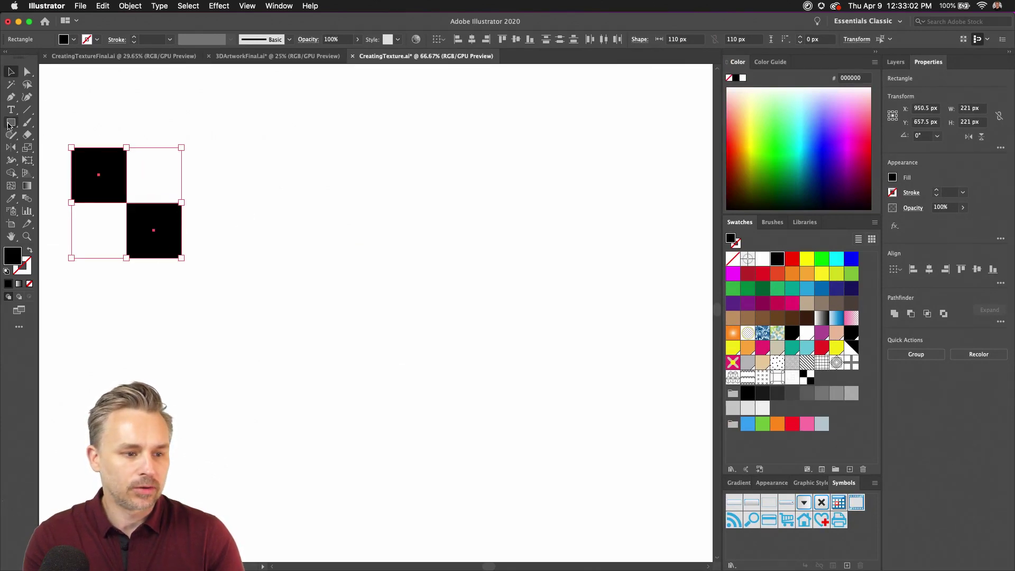
{"action": "key", "text": "super+minus"}
{"action": "key", "text": "super+minus"}
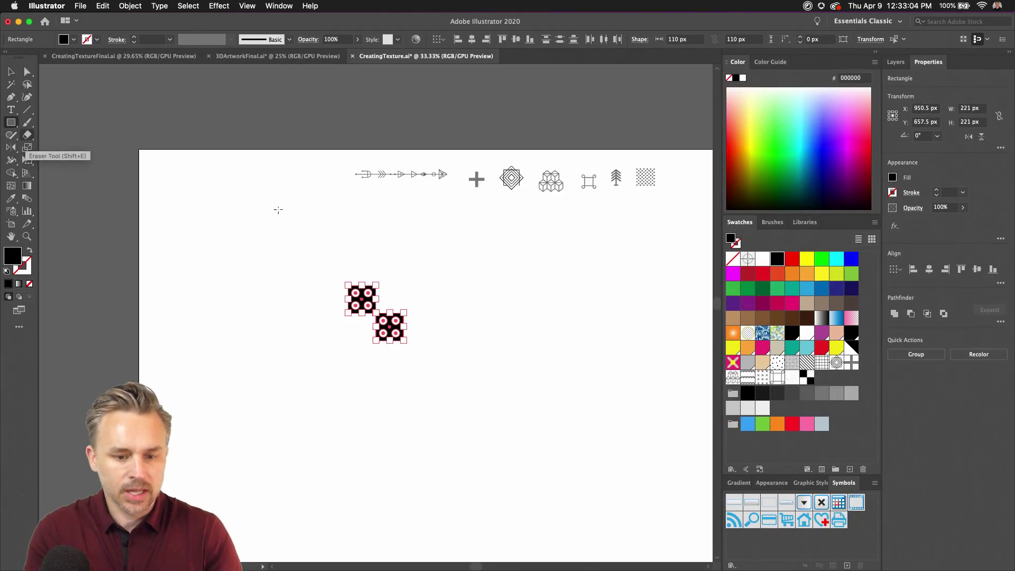
{"action": "left_click_drag", "start_coordinate": [450, 250], "coordinate": [696, 495]}
{"action": "scroll", "coordinate": [476, 317], "scroll_direction": "right", "scroll_amount": 5}
{"action": "scroll", "coordinate": [476, 317], "scroll_direction": "down", "scroll_amount": 2}
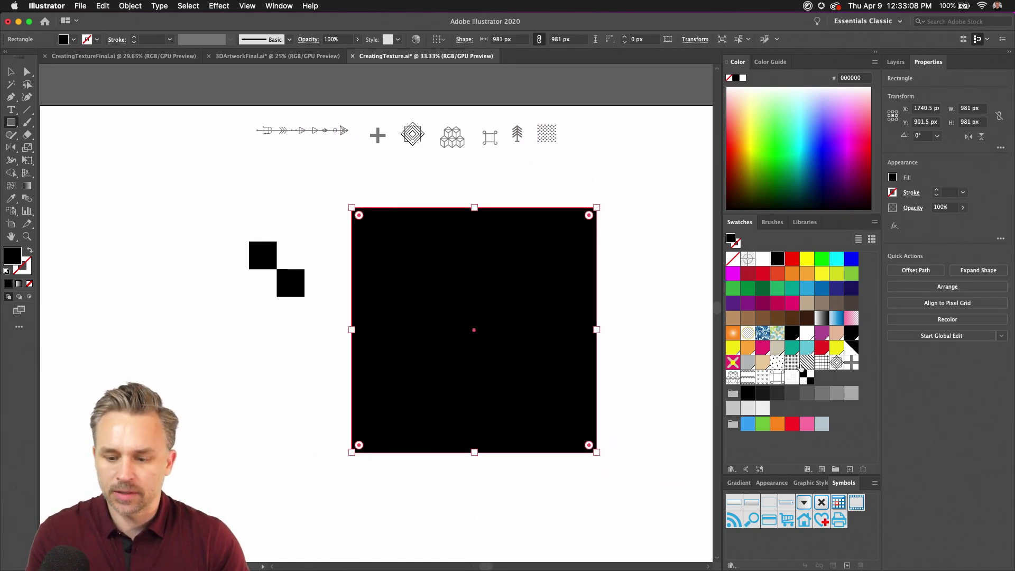
{"action": "left_click", "coordinate": [806, 376]}
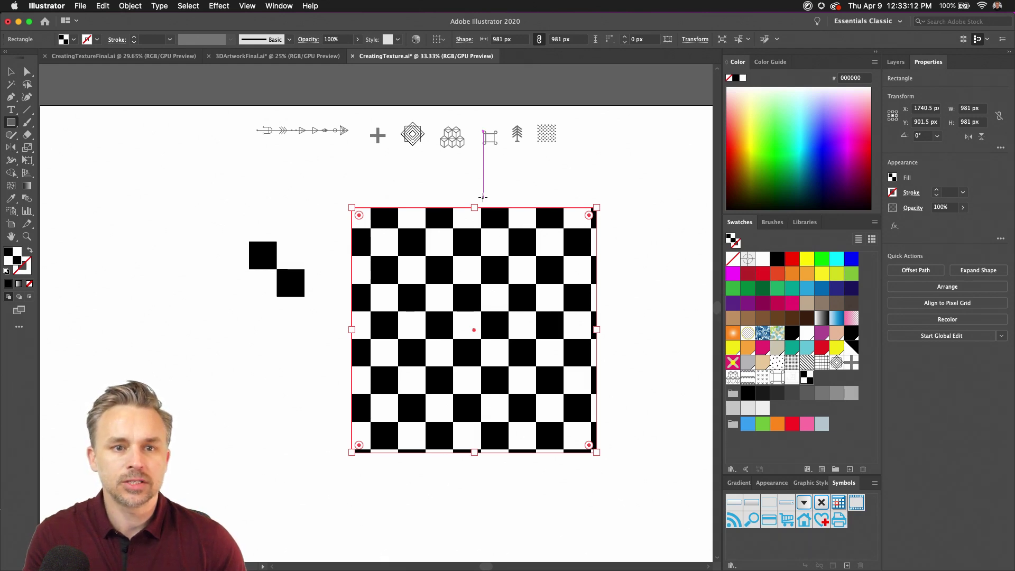
Move the two source squares to the artboard's upper-left area and reposition the checkerboard square below and to their right
{"action": "left_click", "coordinate": [15, 71]}
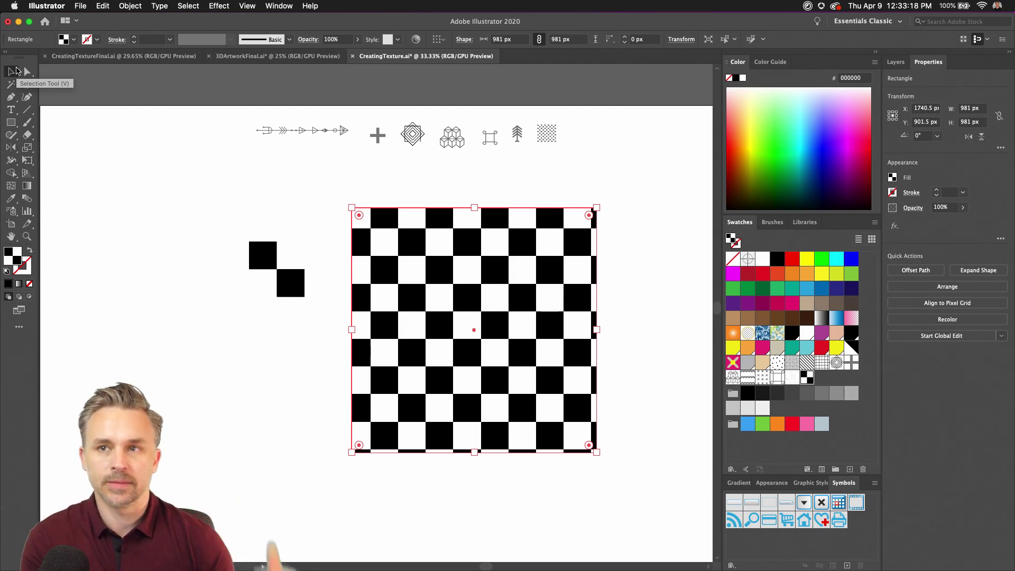
{"action": "left_click_drag", "start_coordinate": [191, 220], "coordinate": [317, 320]}
{"action": "left_click_drag", "start_coordinate": [285, 289], "coordinate": [188, 185]}
{"action": "mouse_move", "coordinate": [447, 330]}
{"action": "left_mouse_down"}
{"action": "mouse_move", "coordinate": [415, 347]}
{"action": "mouse_move", "coordinate": [437, 317]}
{"action": "mouse_move", "coordinate": [430, 335]}
{"action": "left_mouse_up"}
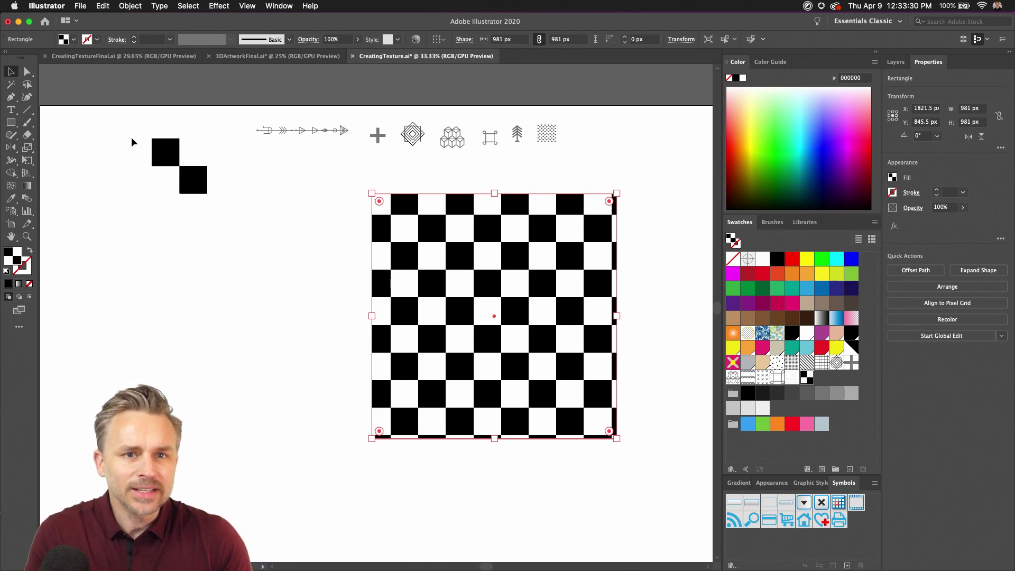
{"action": "left_click_drag", "start_coordinate": [144, 147], "coordinate": [210, 198]}
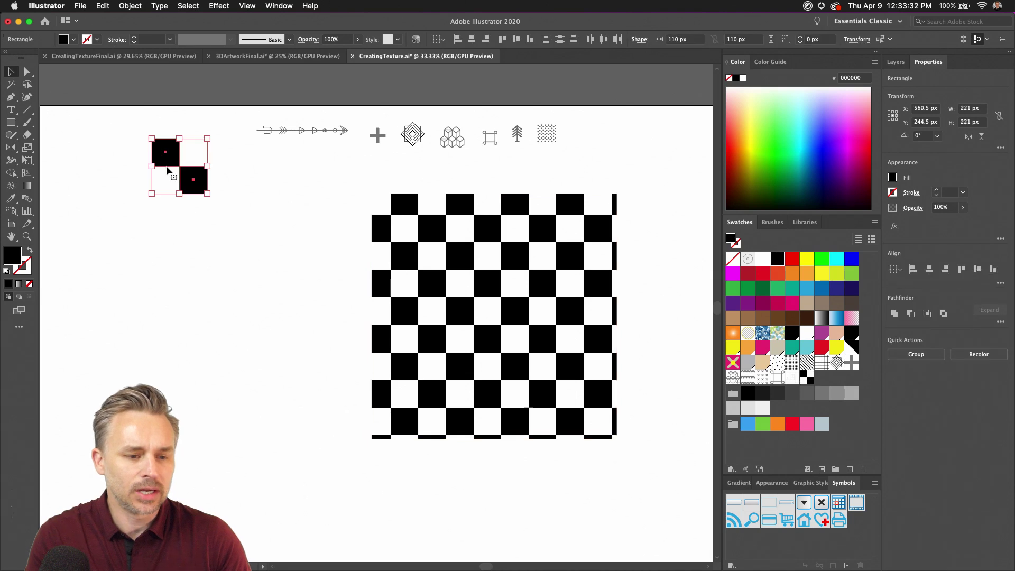
{"action": "left_click_drag", "start_coordinate": [412, 322], "coordinate": [345, 336]}
{"action": "left_click_drag", "start_coordinate": [158, 332], "coordinate": [201, 327]}
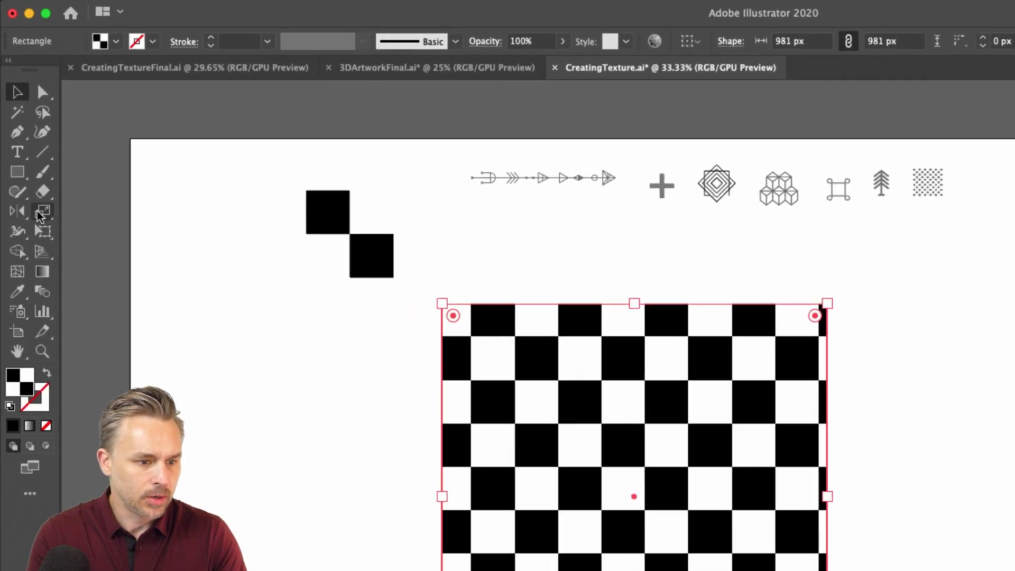
Scale only the pattern inside the checkerboard square uniformly to 50%, with corners, strokes and effects, and objects excluded
{"action": "left_click_drag", "start_coordinate": [38, 216], "coordinate": [102, 220]}
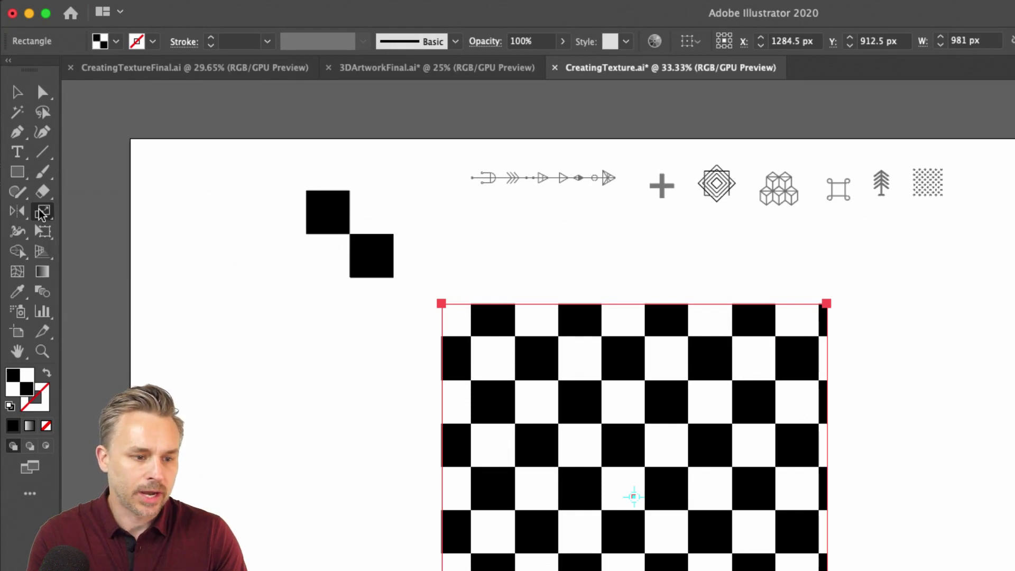
{"action": "double_click", "coordinate": [42, 213]}
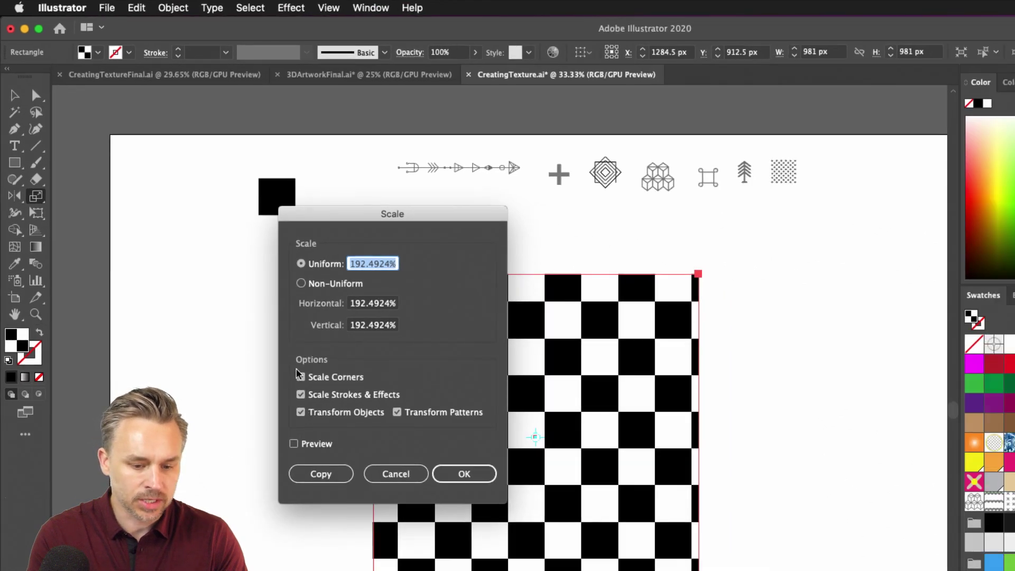
{"action": "left_click", "coordinate": [300, 377]}
{"action": "left_click", "coordinate": [301, 395]}
{"action": "left_click", "coordinate": [301, 412]}
{"action": "left_click", "coordinate": [363, 267]}
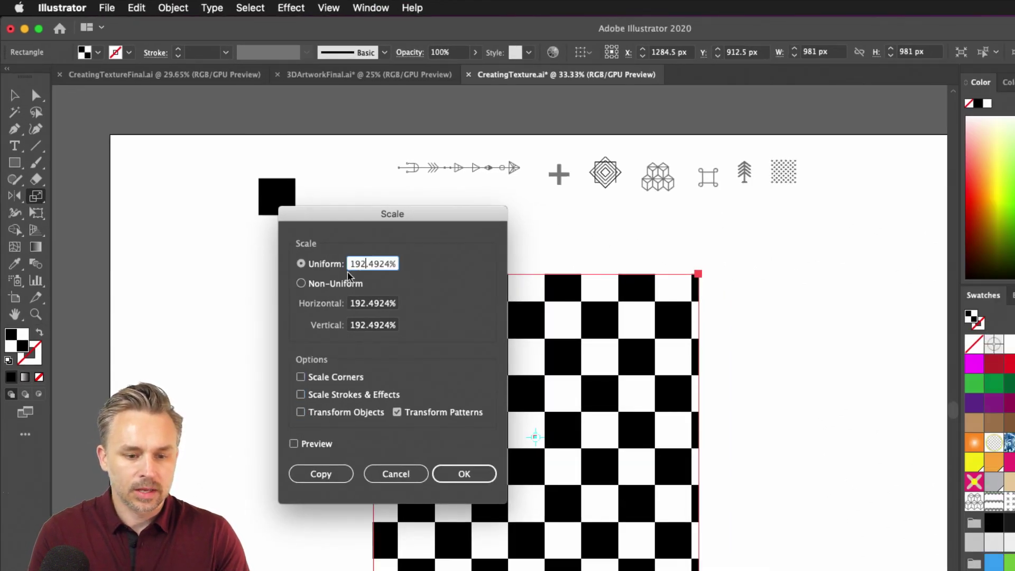
{"action": "double_click", "coordinate": [354, 267]}
{"action": "type", "text": "50"}
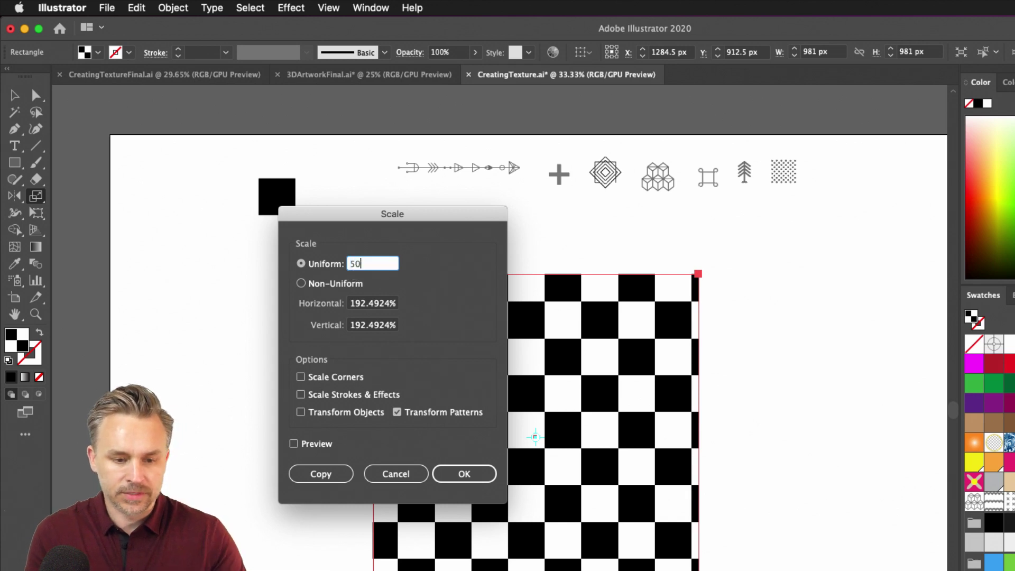
{"action": "left_click", "coordinate": [294, 444]}
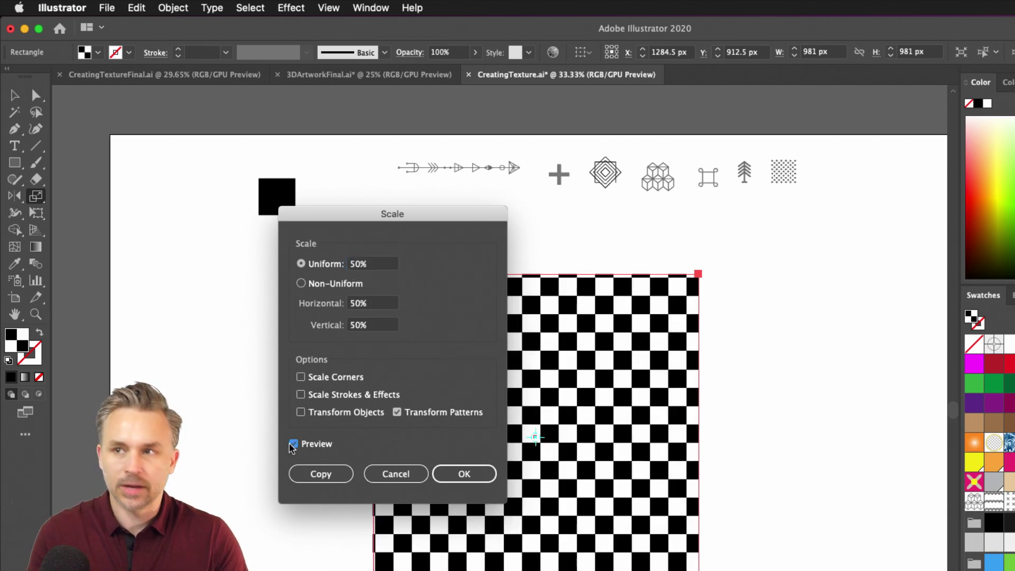
{"action": "left_click_drag", "start_coordinate": [303, 220], "coordinate": [304, 201]}
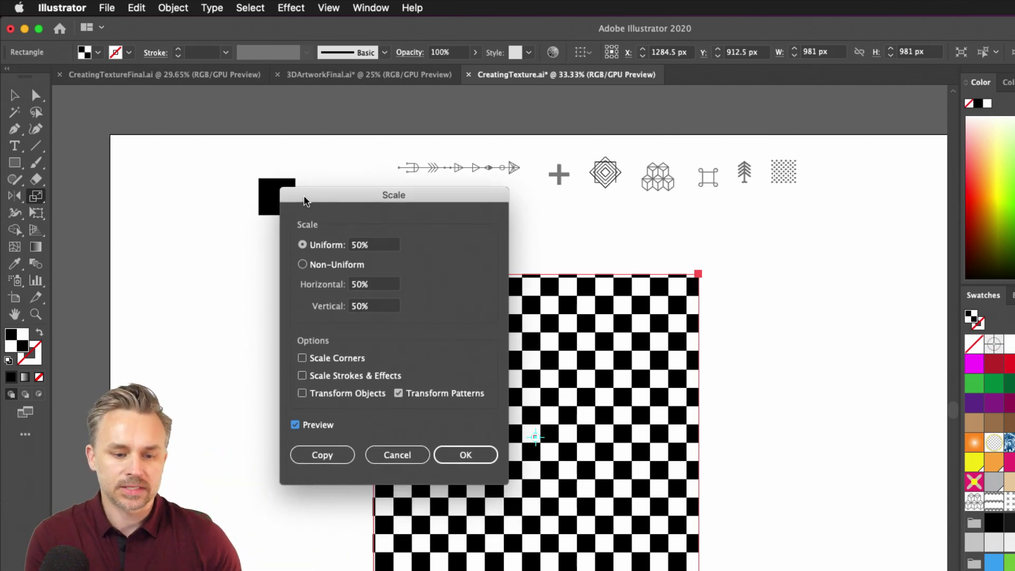
{"action": "left_click", "coordinate": [465, 455]}
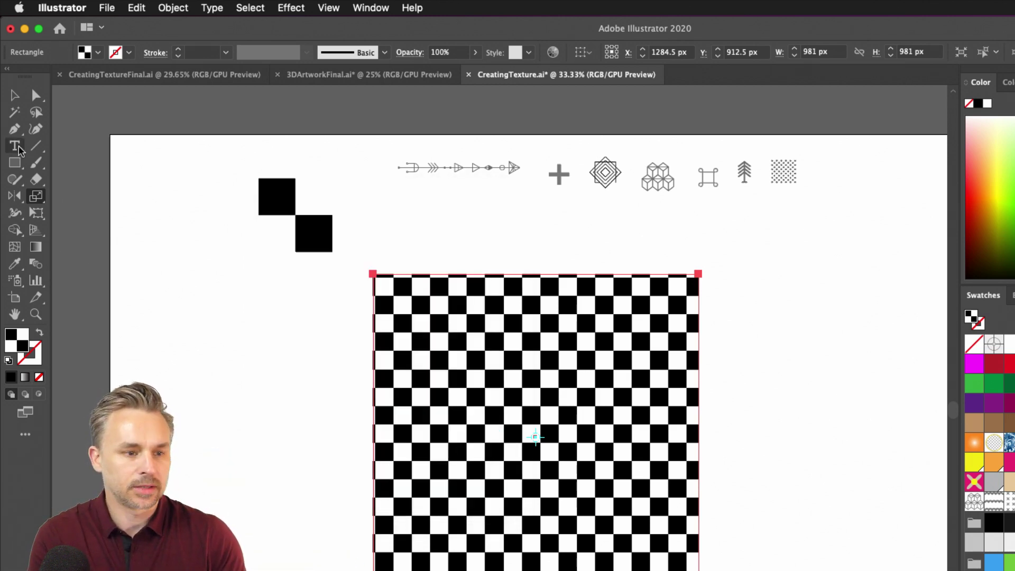
Scale only the checkerboard pattern freehand to about 50.72%, keeping the square's own outline size
{"action": "left_click", "coordinate": [36, 197]}
{"action": "left_click_drag", "start_coordinate": [36, 197], "coordinate": [99, 196]}
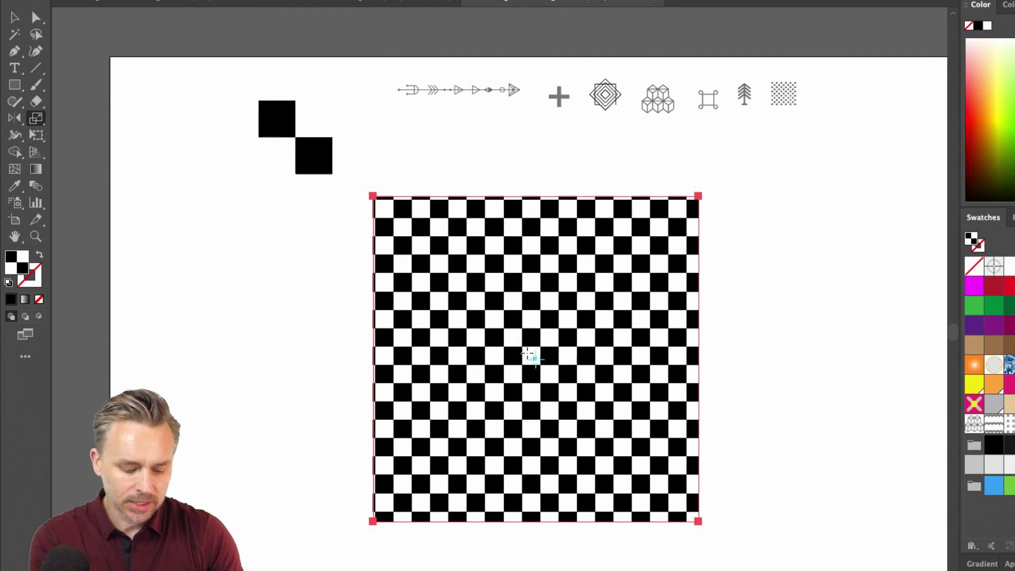
{"action": "mouse_move", "coordinate": [529, 354]}
{"action": "left_mouse_down"}
{"action": "mouse_move", "coordinate": [544, 360]}
{"action": "mouse_move", "coordinate": [510, 357]}
{"action": "mouse_move", "coordinate": [535, 361]}
{"action": "left_mouse_up"}
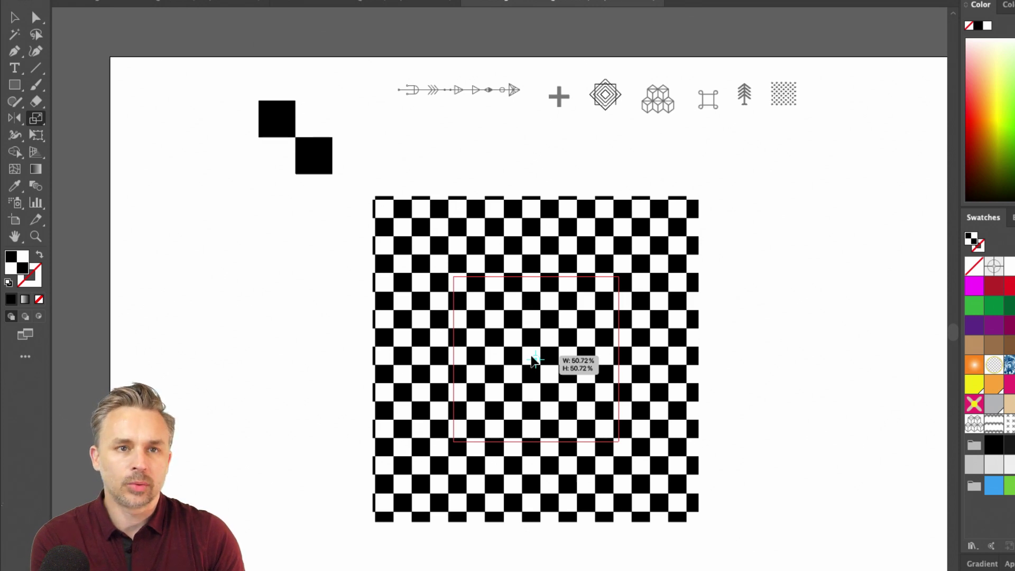
{"action": "left_click_drag", "start_coordinate": [533, 359], "coordinate": [533, 360]}
{"action": "key", "text": "shift+grave"}
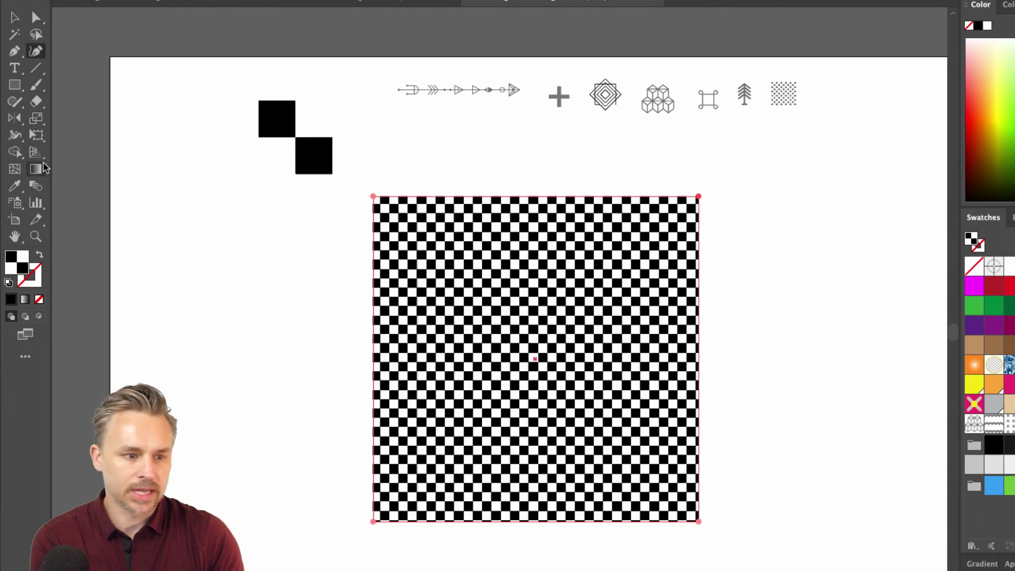
{"action": "key", "text": "s"}
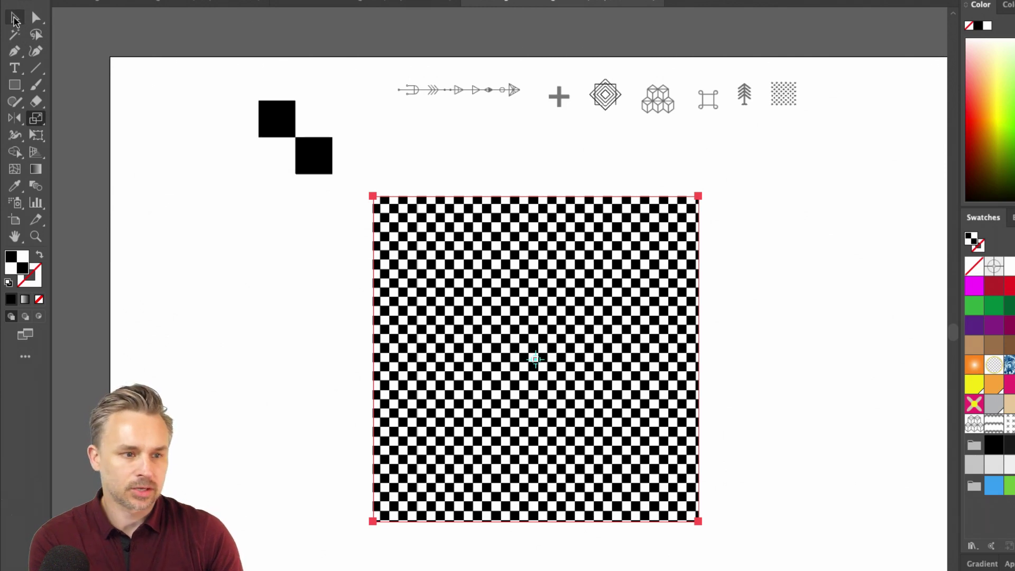
Move the checkerboard square about 660 px left, undo the extra move, and place it back near the artboard's middle
{"action": "key", "text": "v"}
{"action": "left_click_drag", "start_coordinate": [430, 295], "coordinate": [321, 335]}
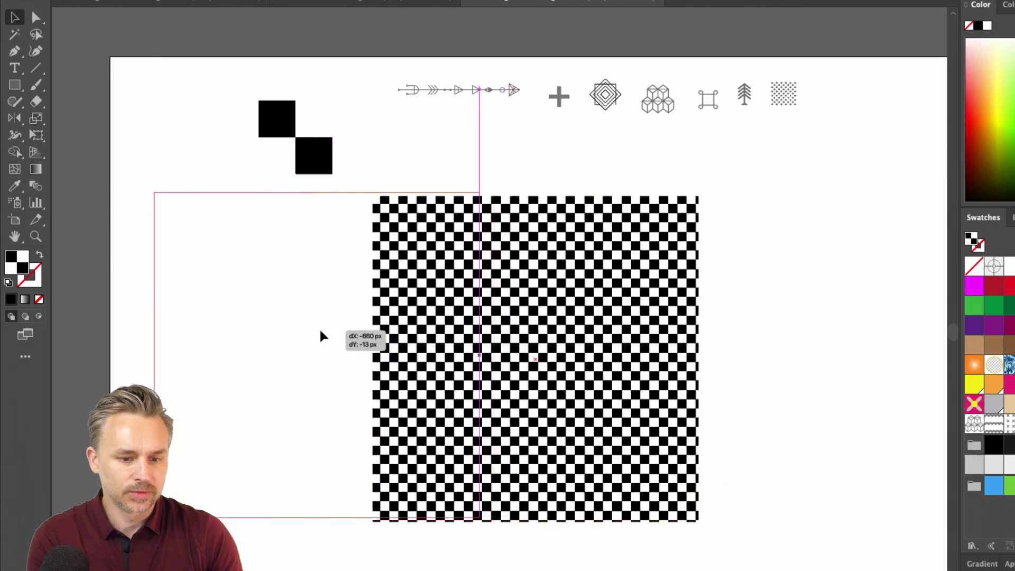
{"action": "left_click_drag", "start_coordinate": [482, 525], "coordinate": [294, 415]}
{"action": "key", "text": "ctrl+z"}
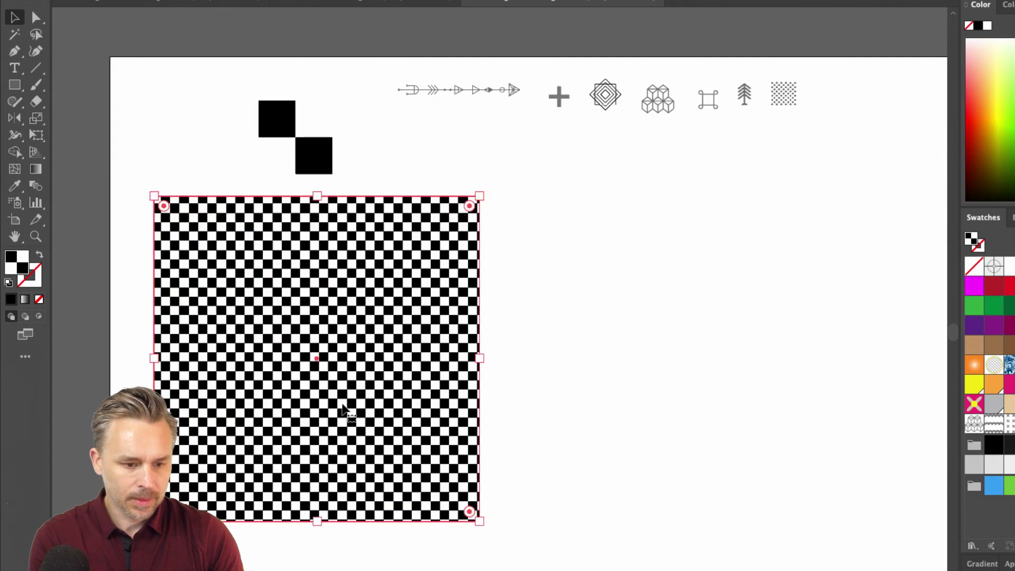
{"action": "left_click_drag", "start_coordinate": [221, 305], "coordinate": [452, 302]}
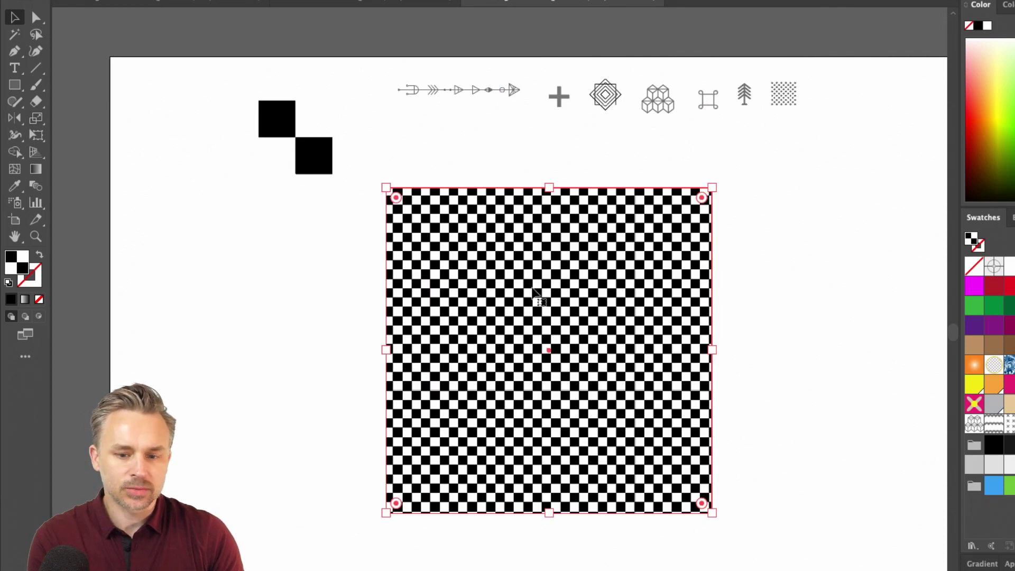
Review the Transform Objects and Transform Patterns scale options for the checkerboard square without applying a scale
{"action": "double_click", "coordinate": [35, 119]}
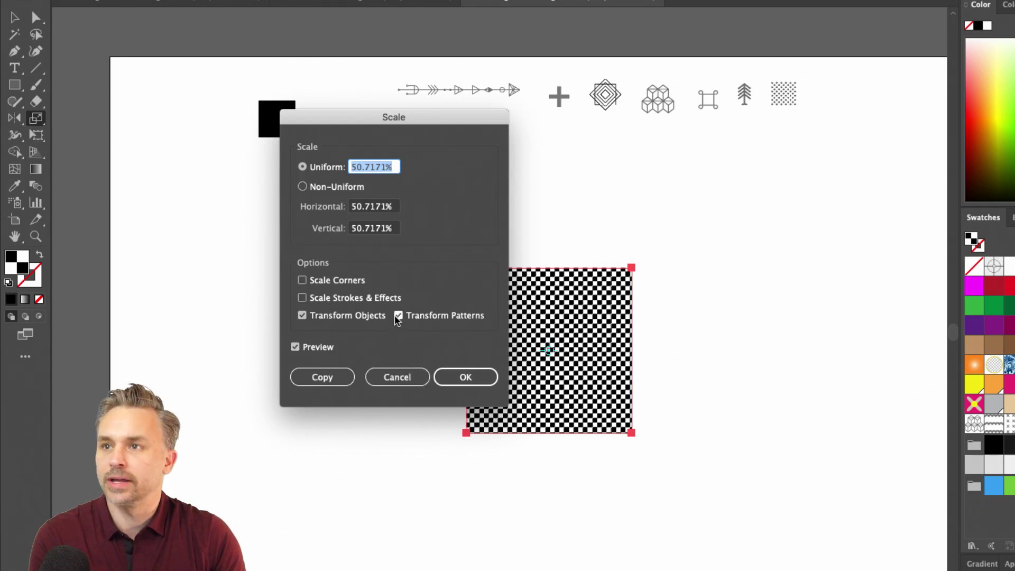
{"action": "left_click", "coordinate": [397, 377]}
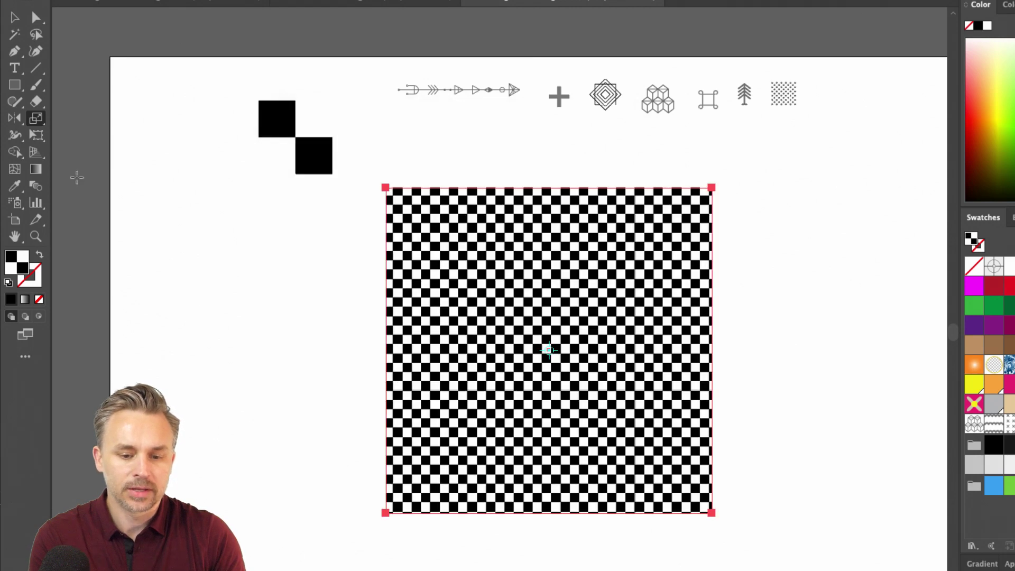
Duplicate the checkerboard square to the left and place the original beside the copy, level with it
{"action": "left_click", "coordinate": [13, 19]}
{"action": "left_click_drag", "start_coordinate": [520, 320], "coordinate": [229, 341]}
{"action": "left_click", "coordinate": [564, 314]}
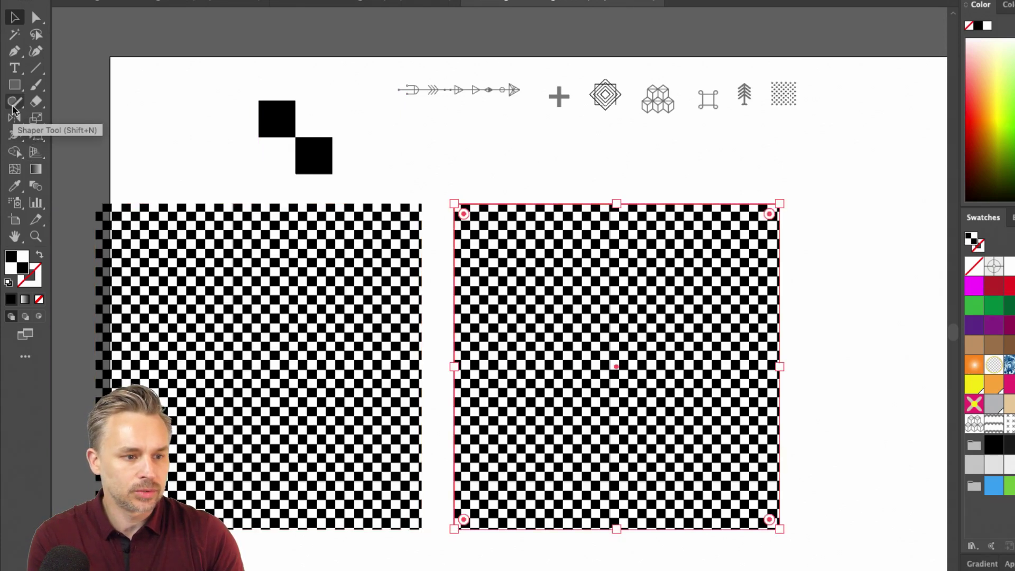
Rotate only the checkerboard pattern inside the right-hand square by 45°, leaving the square itself out of the transformation
{"action": "left_click", "coordinate": [36, 118]}
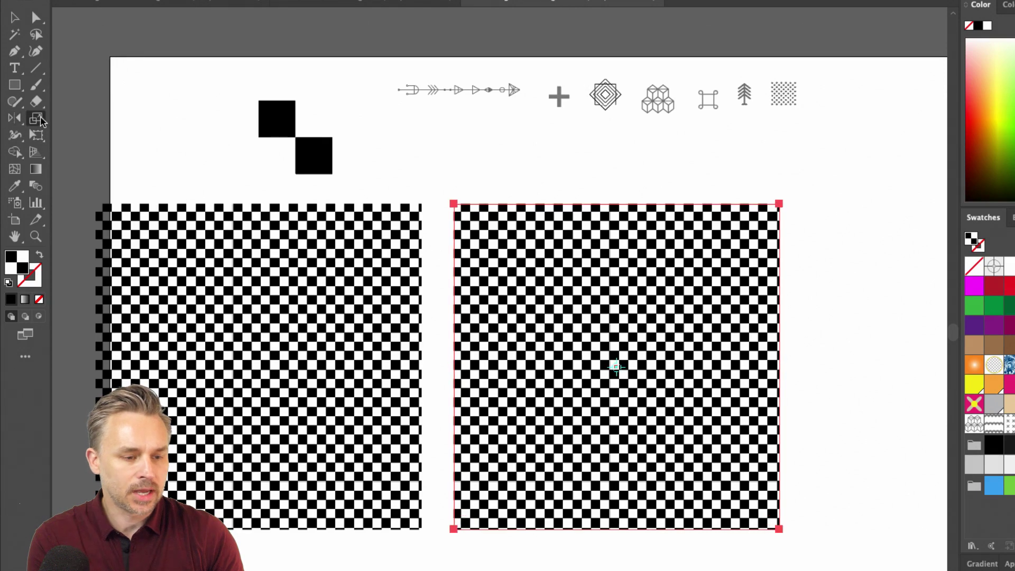
{"action": "left_click", "coordinate": [10, 121]}
{"action": "left_click", "coordinate": [79, 118]}
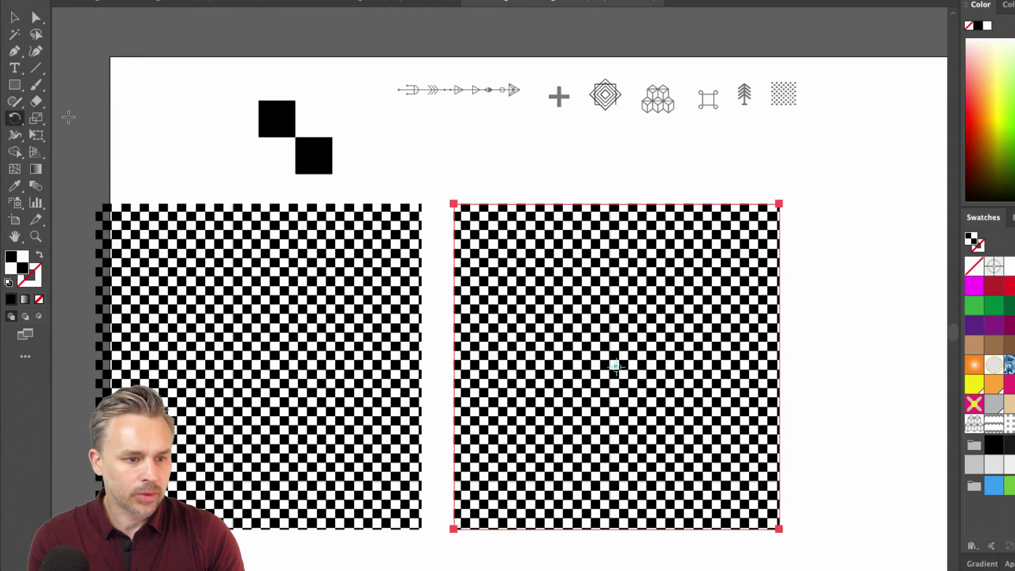
{"action": "double_click", "coordinate": [14, 119]}
{"action": "left_click_drag", "start_coordinate": [747, 242], "coordinate": [635, 189]}
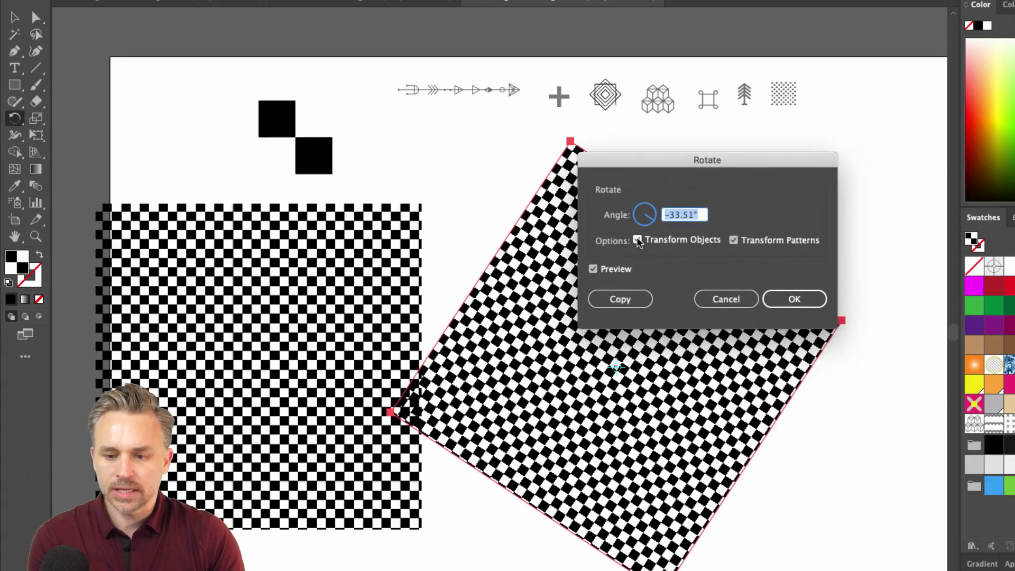
{"action": "left_click", "coordinate": [638, 240]}
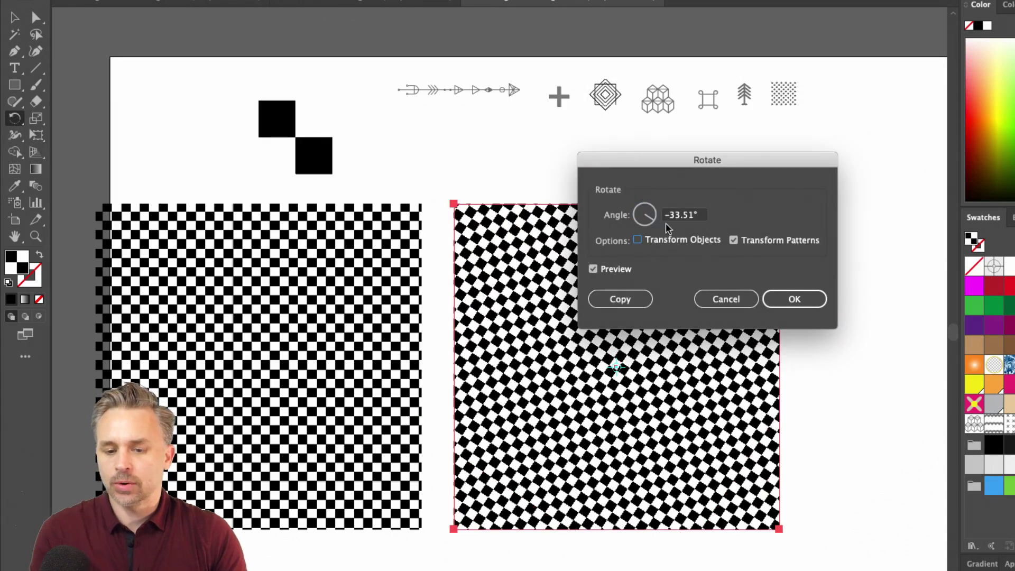
{"action": "left_click", "coordinate": [699, 214]}
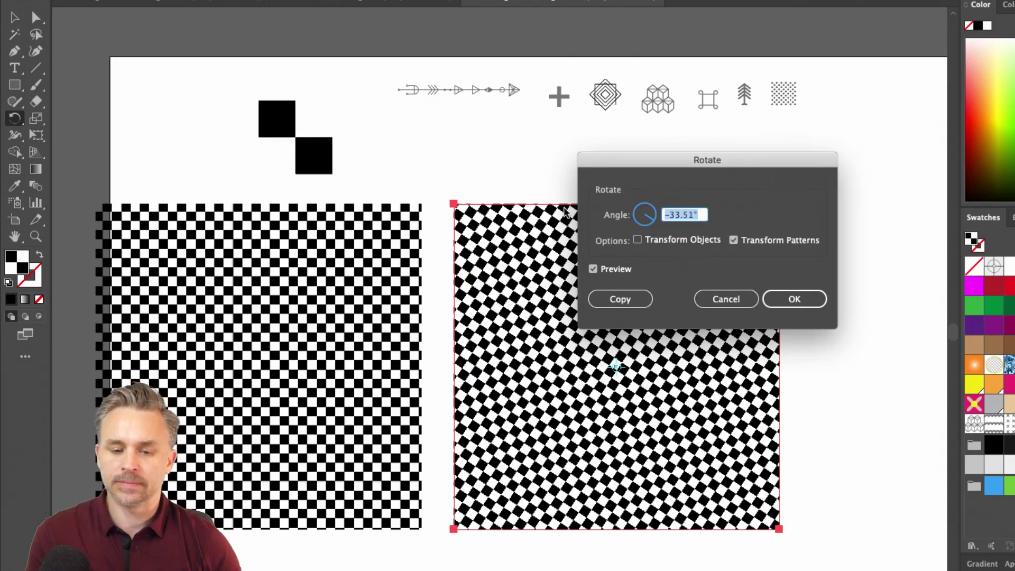
{"action": "type", "text": "45"}
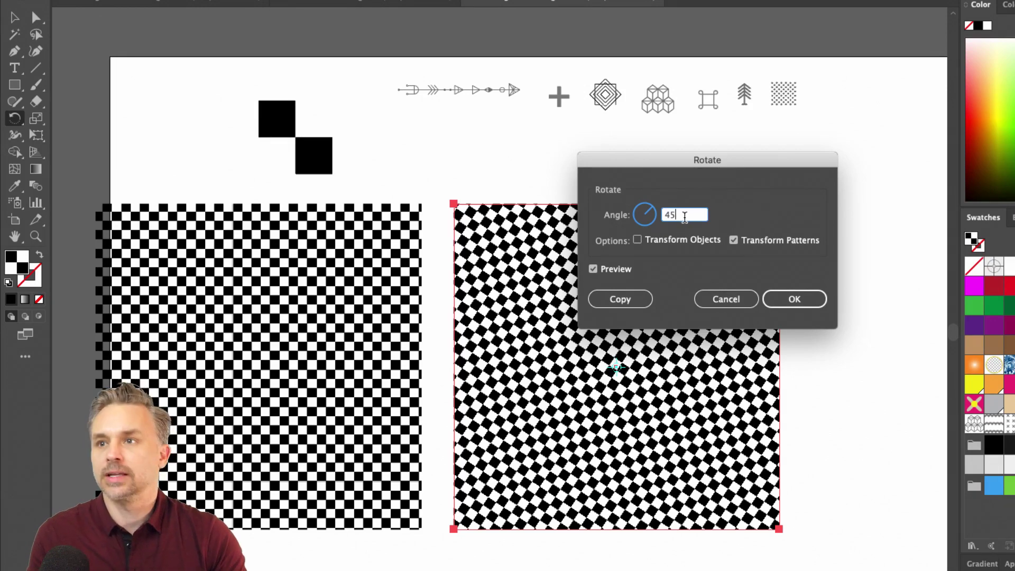
{"action": "left_click", "coordinate": [793, 298]}
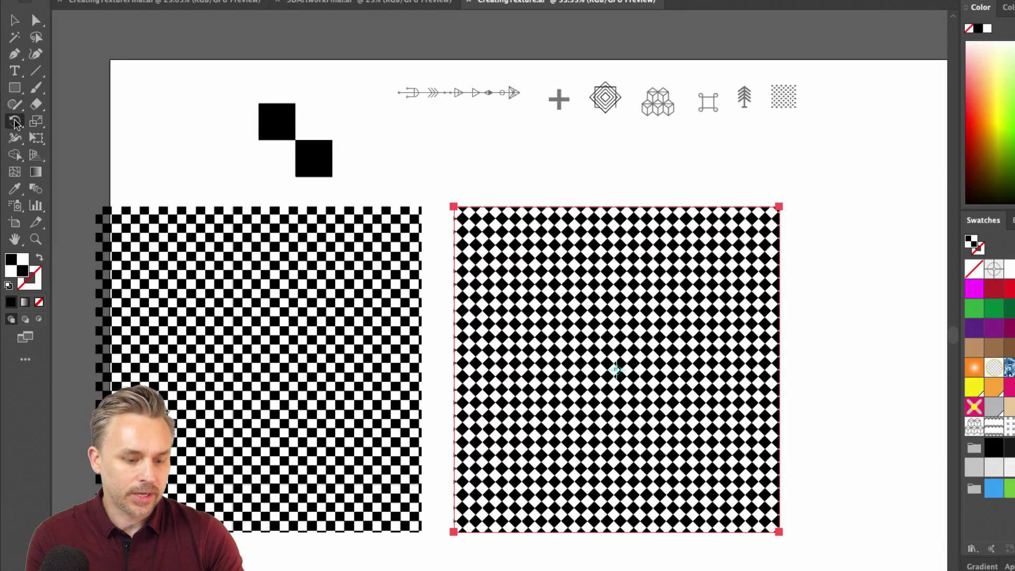
Rotate only the pattern inside the right-hand square slightly further freehand, keeping the square's outline upright
{"action": "left_click_drag", "start_coordinate": [624, 337], "coordinate": [591, 331]}
{"action": "left_click_drag", "start_coordinate": [607, 272], "coordinate": [563, 284]}
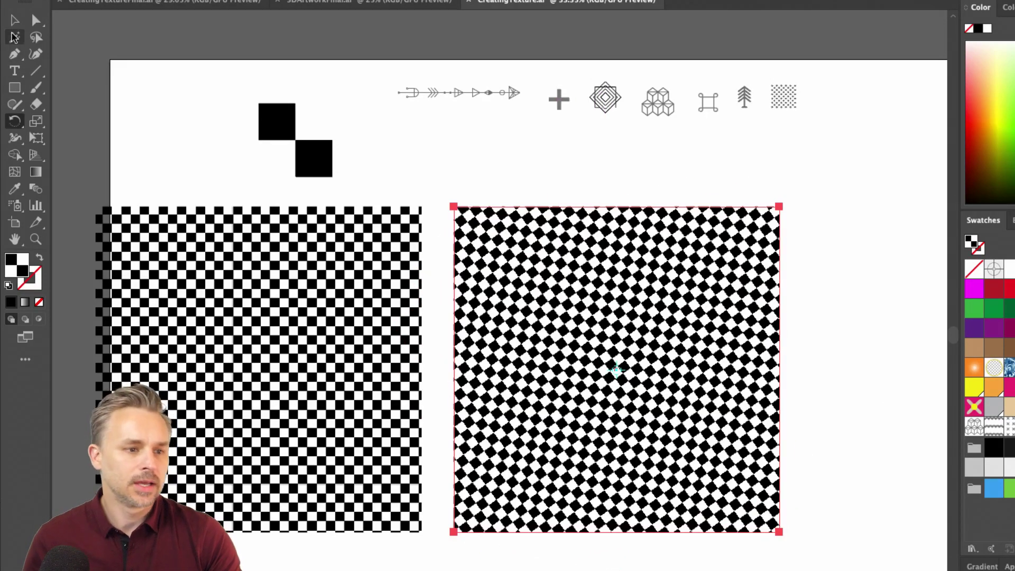
{"action": "left_click", "coordinate": [14, 21]}
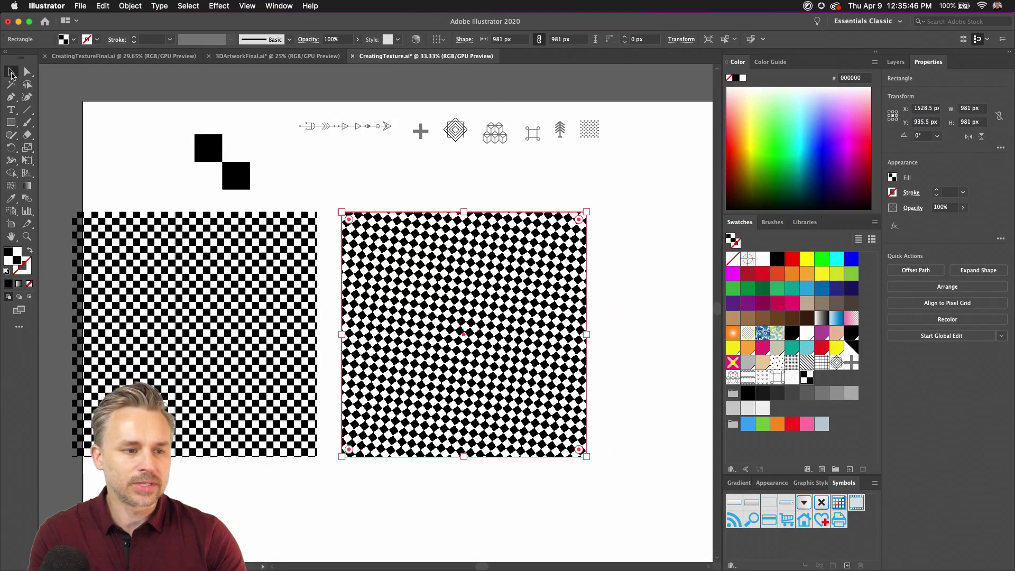
Move the square with the rotated pattern onto the other checkerboard square so that both outlines coincide
{"action": "left_click_drag", "start_coordinate": [388, 293], "coordinate": [411, 288]}
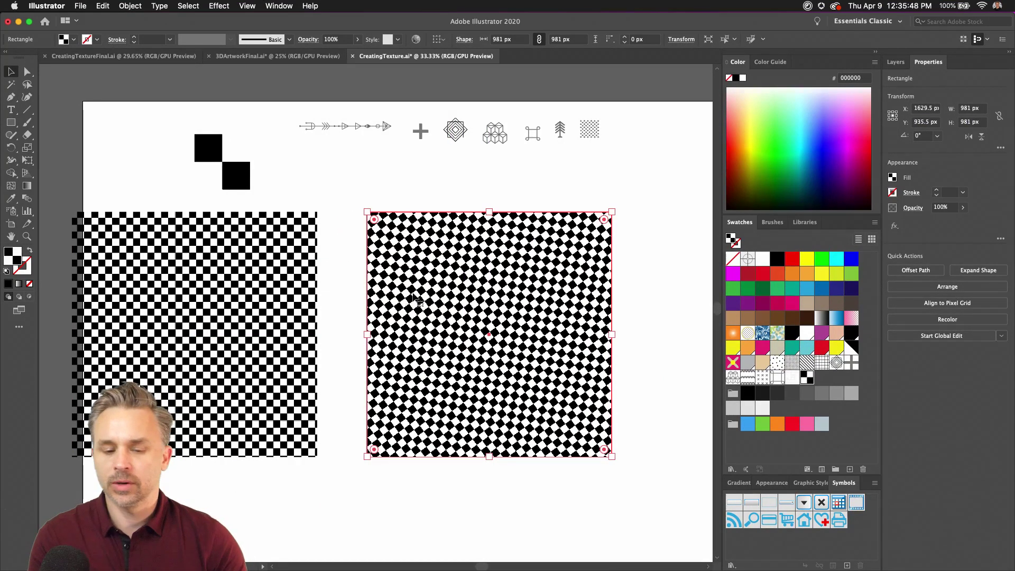
{"action": "left_click_drag", "start_coordinate": [514, 245], "coordinate": [216, 340]}
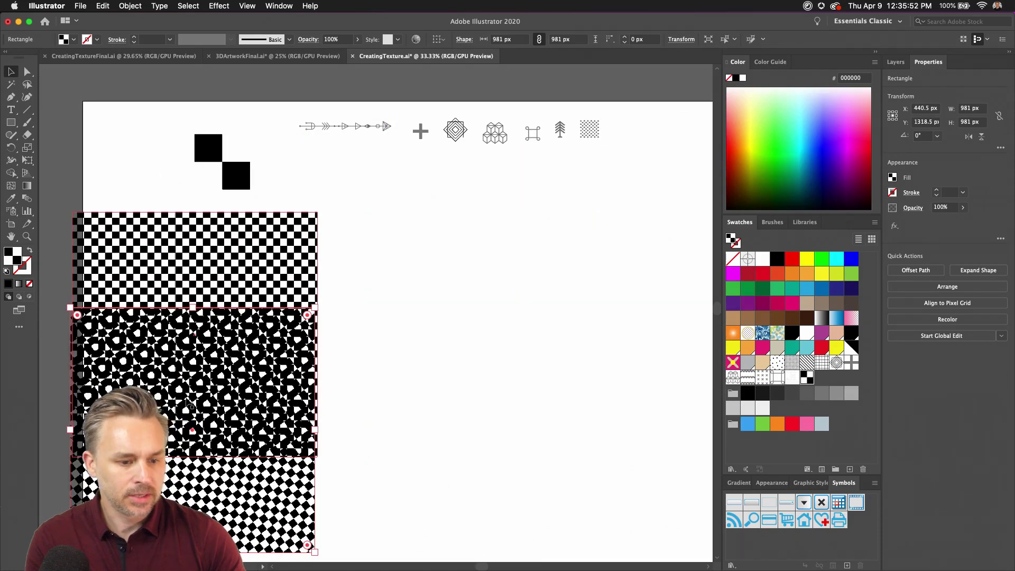
{"action": "left_click_drag", "start_coordinate": [221, 407], "coordinate": [224, 312]}
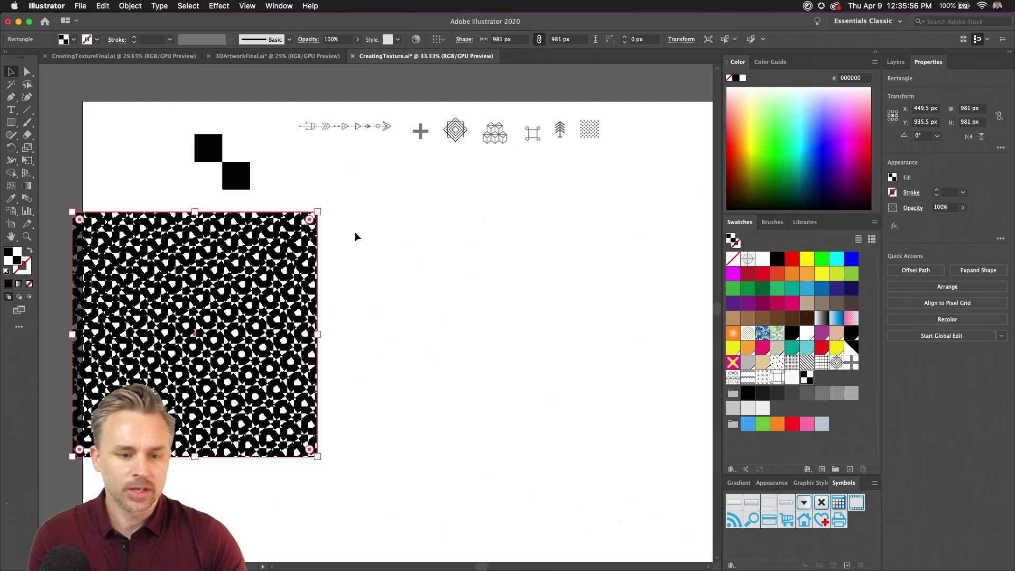
Select both overlapping squares and move them together about 66 px right and 13 px down, fully onto the artboard
{"action": "scroll", "coordinate": [335, 202], "scroll_direction": "left", "scroll_amount": 5}
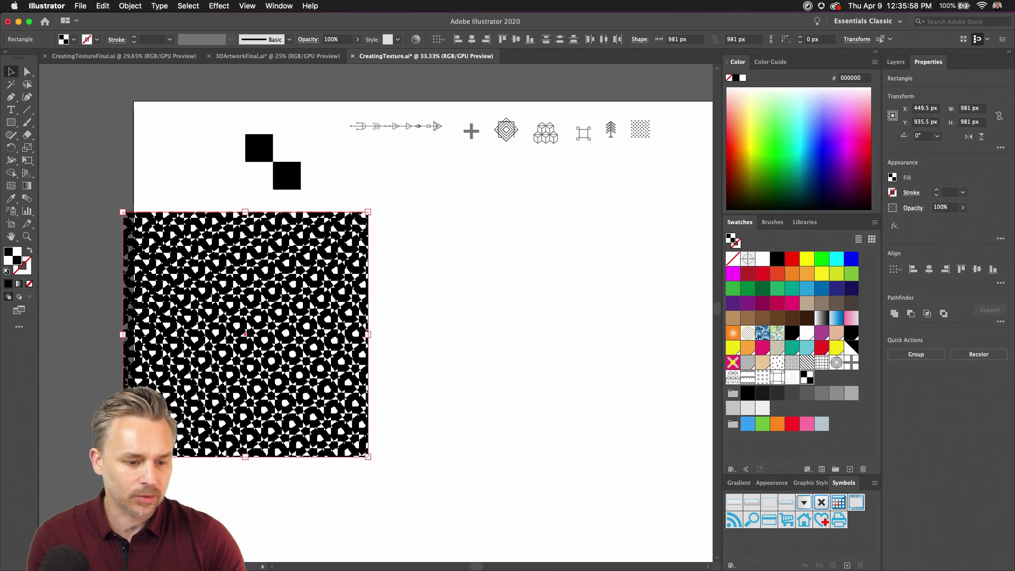
{"action": "left_click_drag", "start_coordinate": [217, 423], "coordinate": [232, 427]}
{"action": "left_click_drag", "start_coordinate": [263, 347], "coordinate": [820, 379]}
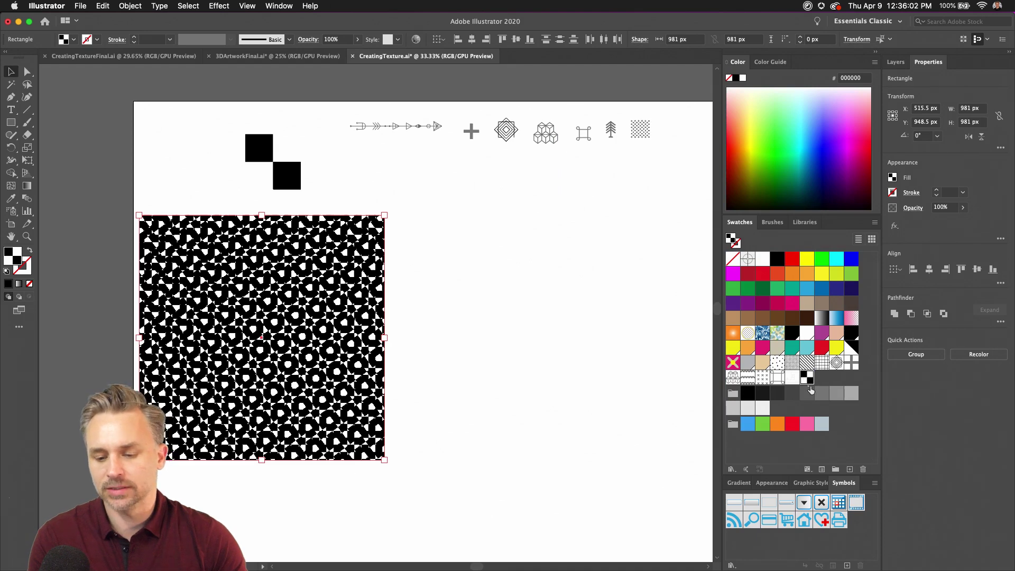
{"action": "left_click", "coordinate": [529, 302]}
Rearrange the row of motifs into a compact group, with the concentric squares and cubes below the arrow and the dots, tree and looped square beneath them
{"action": "left_click_drag", "start_coordinate": [540, 296], "coordinate": [465, 317]}
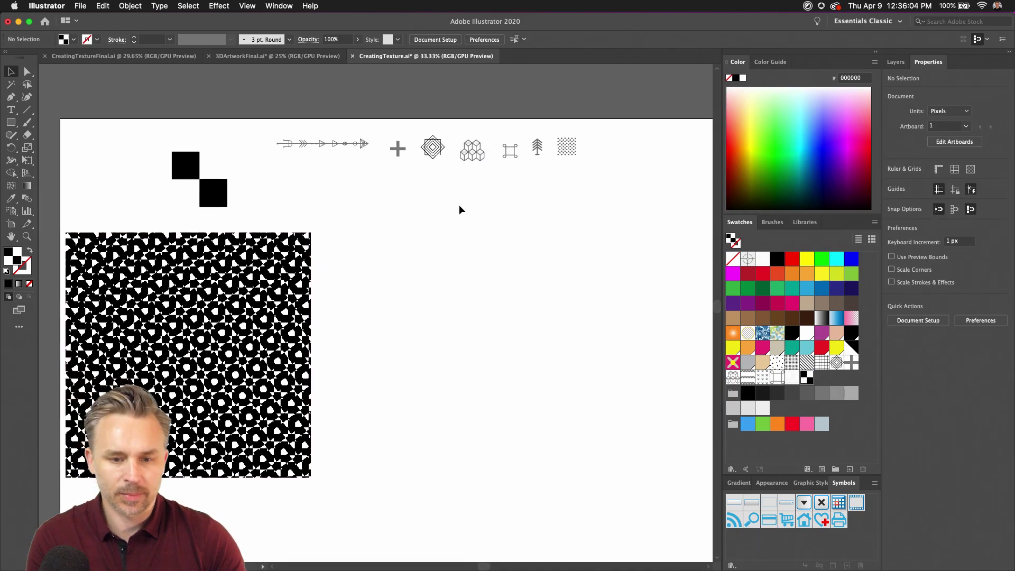
{"action": "left_click_drag", "start_coordinate": [247, 102], "coordinate": [614, 178]}
{"action": "left_click_drag", "start_coordinate": [465, 159], "coordinate": [516, 309]}
{"action": "key", "text": "super+equal"}
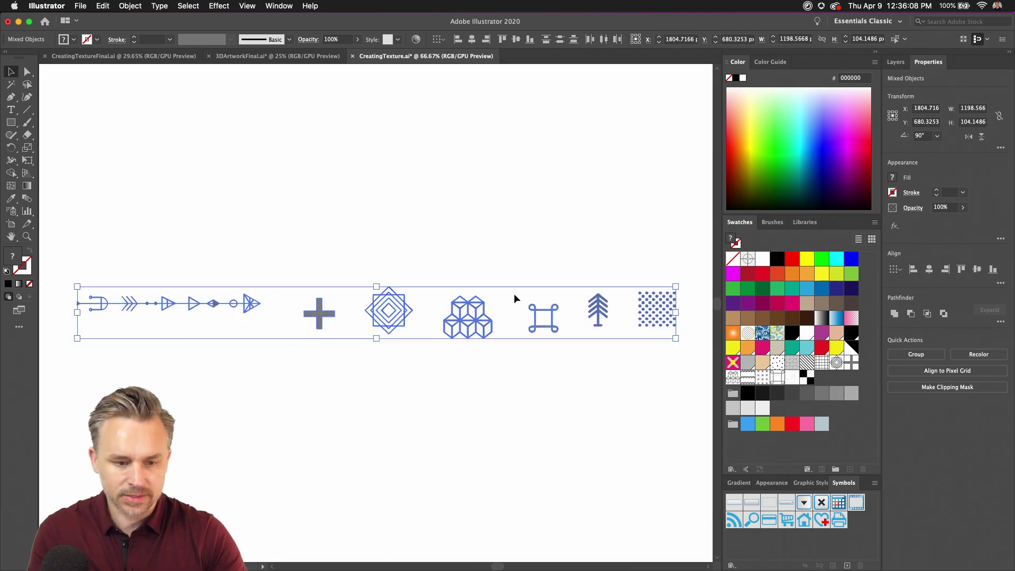
{"action": "left_click_drag", "start_coordinate": [458, 249], "coordinate": [462, 192]}
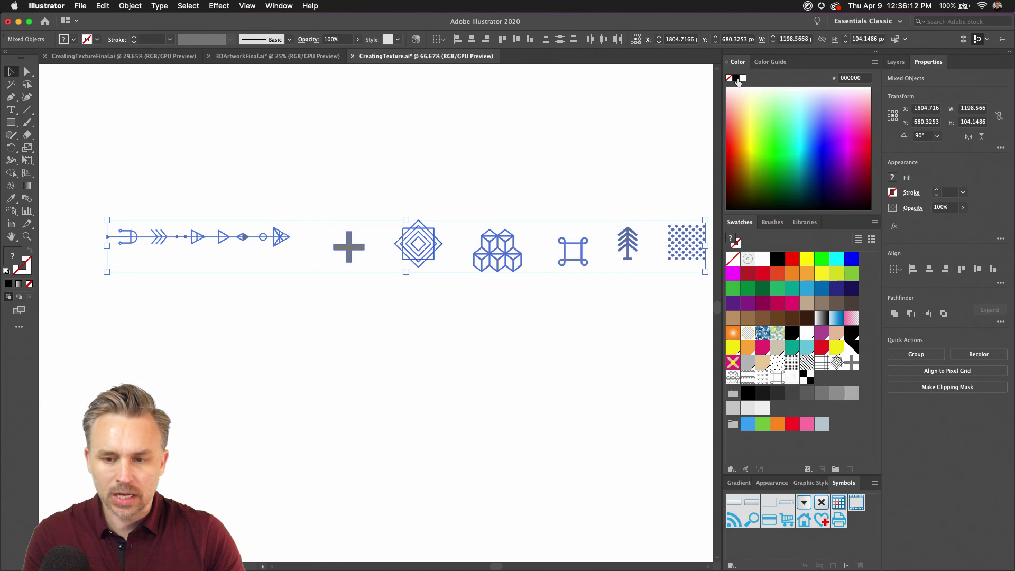
{"action": "left_click", "coordinate": [413, 219]}
{"action": "left_click_drag", "start_coordinate": [414, 219], "coordinate": [265, 265]}
{"action": "left_click_drag", "start_coordinate": [494, 246], "coordinate": [171, 305]}
{"action": "left_click_drag", "start_coordinate": [634, 247], "coordinate": [248, 358]}
{"action": "left_click_drag", "start_coordinate": [687, 244], "coordinate": [164, 361]}
{"action": "left_click_drag", "start_coordinate": [563, 243], "coordinate": [293, 345]}
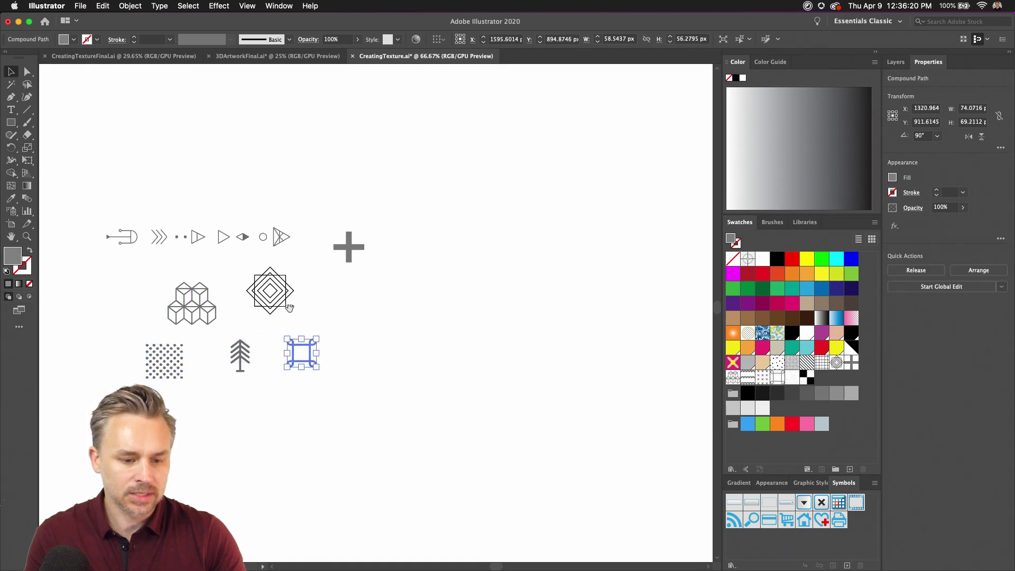
Make a pattern swatch from all seven grouped-together motifs, and preview its tiling in pattern editing mode without changing it
{"action": "scroll", "coordinate": [281, 315], "scroll_direction": "left", "scroll_amount": 5}
{"action": "left_click_drag", "start_coordinate": [275, 210], "coordinate": [598, 442]}
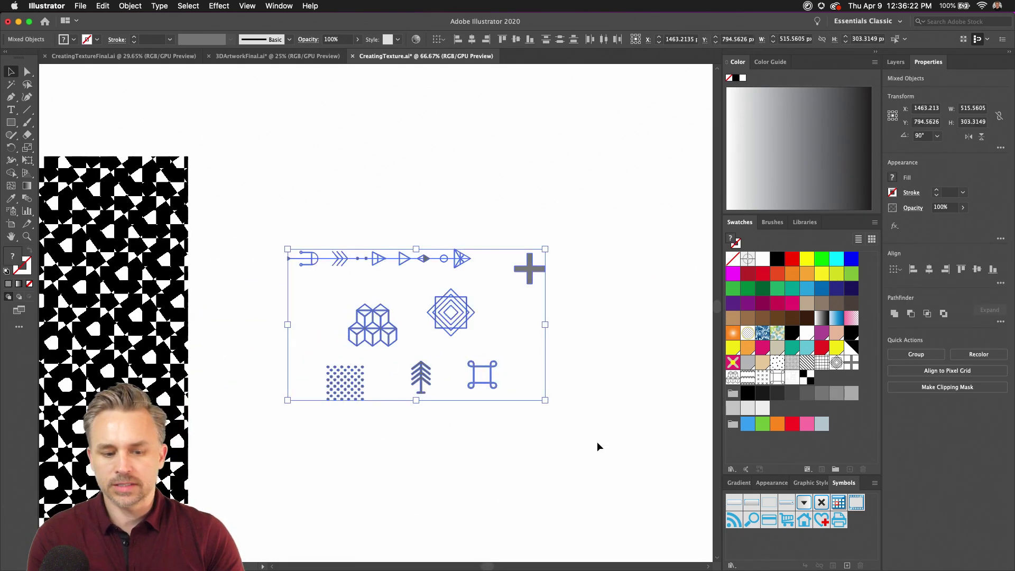
{"action": "left_click_drag", "start_coordinate": [530, 269], "coordinate": [832, 377]}
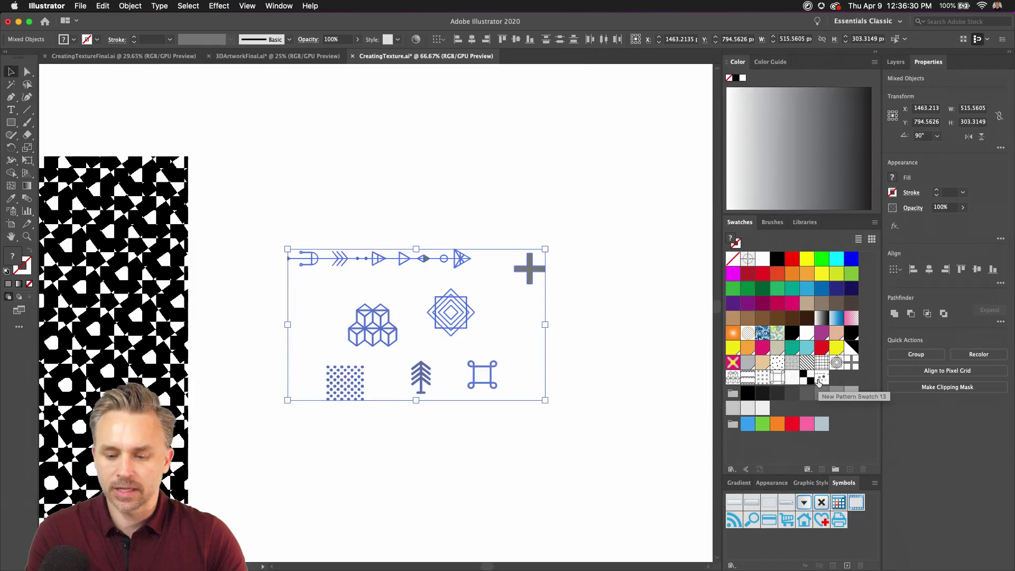
{"action": "double_click", "coordinate": [819, 381]}
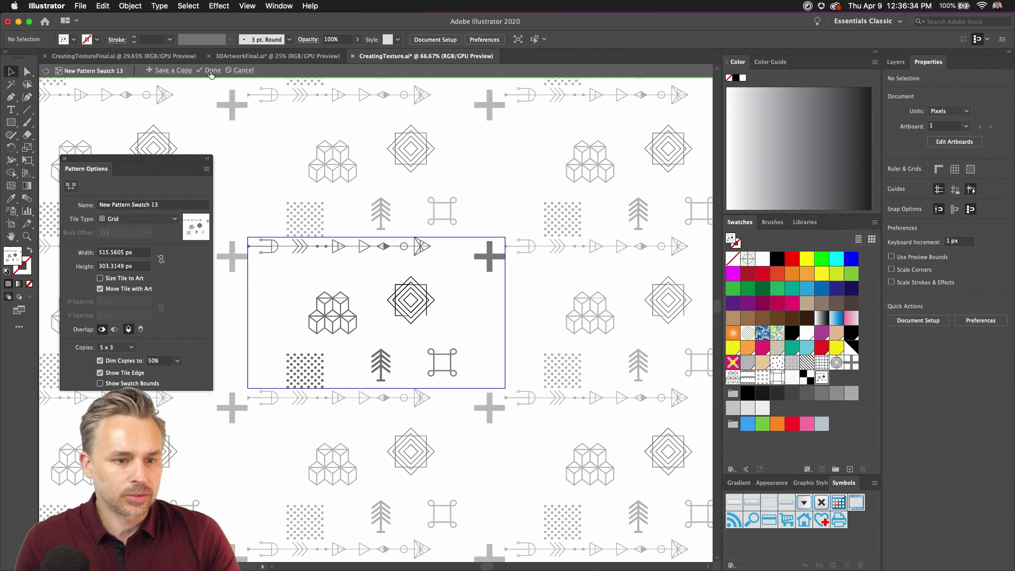
{"action": "left_click", "coordinate": [236, 72]}
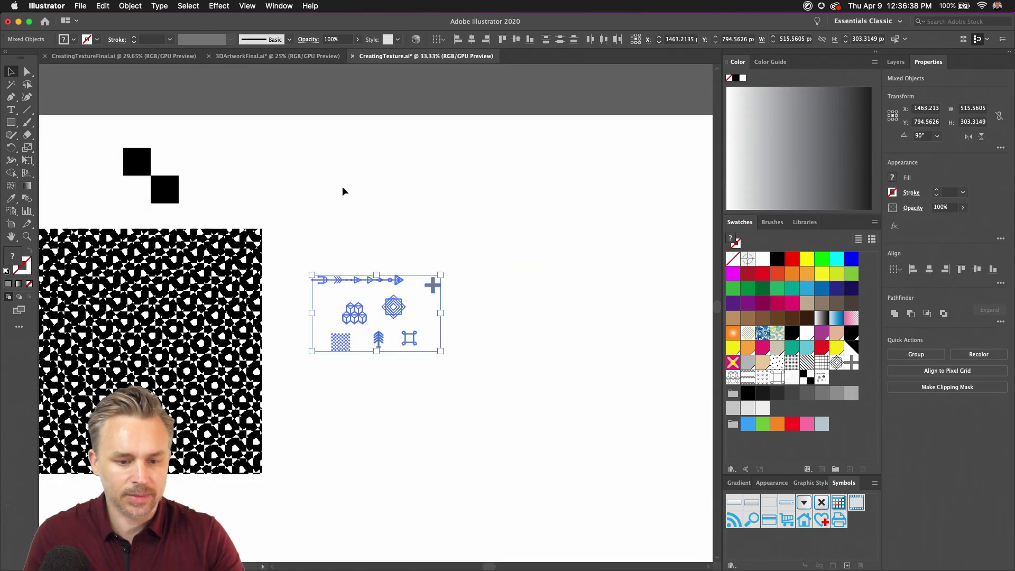
Draw a rectangle about 868 × 1016 px to the right of the motifs and fill it with the motif pattern swatch
{"action": "left_click", "coordinate": [228, 194]}
{"action": "key", "text": "m"}
{"action": "mouse_move", "coordinate": [480, 240]}
{"action": "left_mouse_down"}
{"action": "mouse_move", "coordinate": [662, 485]}
{"action": "mouse_move", "coordinate": [697, 494]}
{"action": "left_mouse_up"}
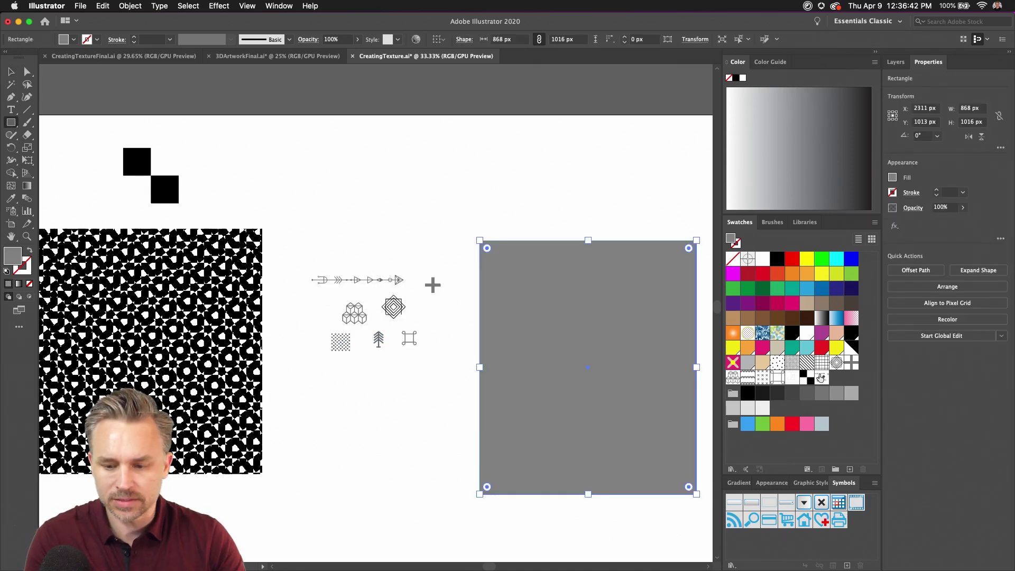
{"action": "left_click", "coordinate": [822, 379]}
{"action": "scroll", "coordinate": [489, 360], "scroll_direction": "right", "scroll_amount": 3}
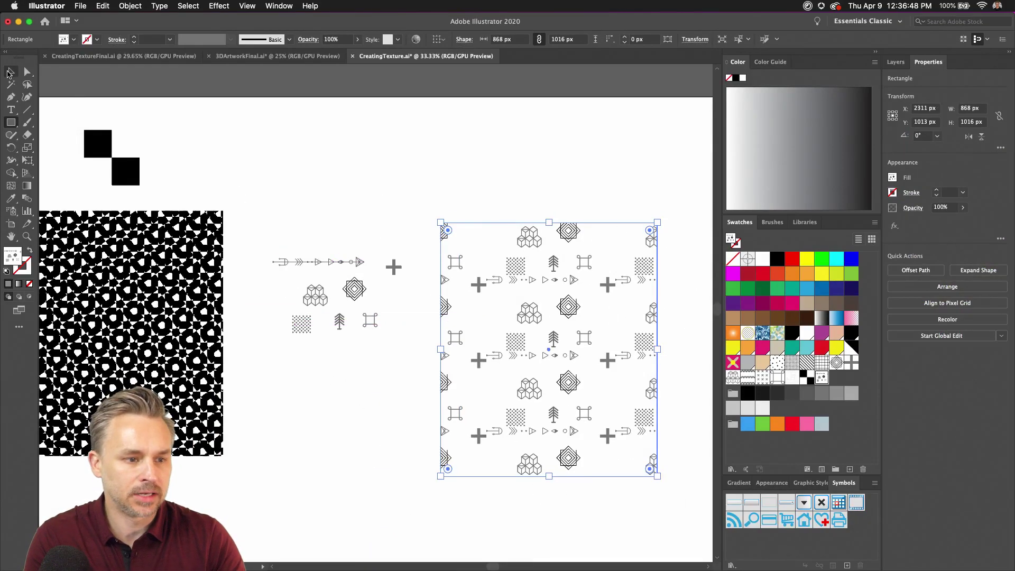
{"action": "left_click", "coordinate": [9, 73]}
Open the motif pattern for editing and move the plus down inside the tile, roughly level with the concentric squares
{"action": "double_click", "coordinate": [822, 378]}
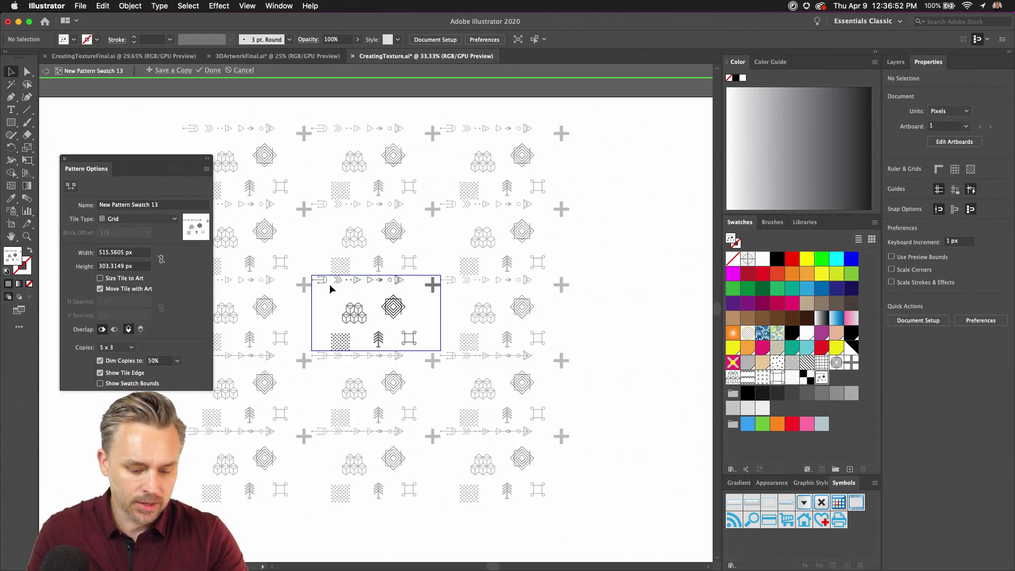
{"action": "key", "text": "super+equal"}
{"action": "key", "text": "super+equal"}
{"action": "scroll", "coordinate": [456, 298], "scroll_direction": "left", "scroll_amount": 5}
{"action": "scroll", "coordinate": [455, 297], "scroll_direction": "up", "scroll_amount": 2}
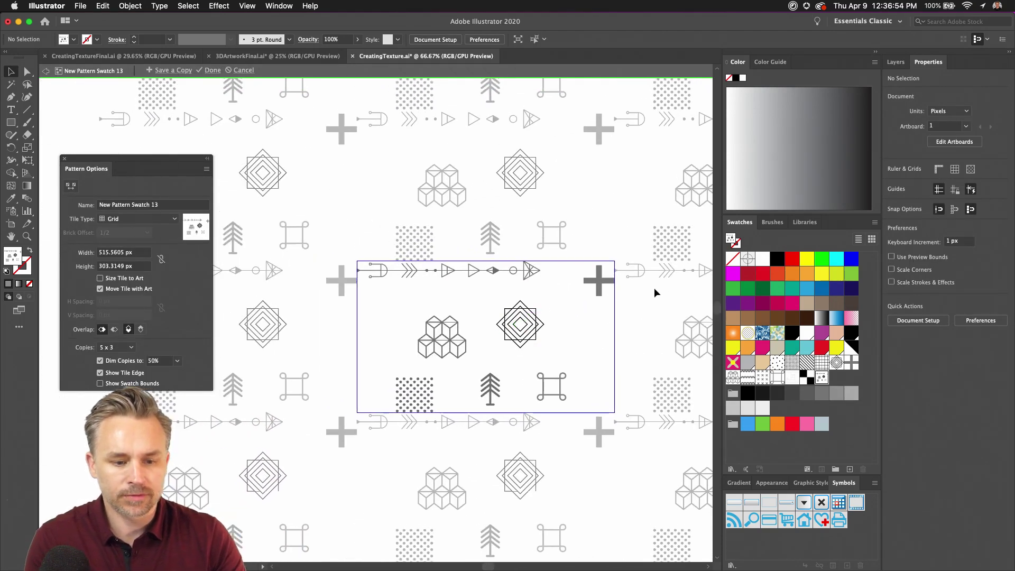
{"action": "left_click_drag", "start_coordinate": [601, 277], "coordinate": [592, 331]}
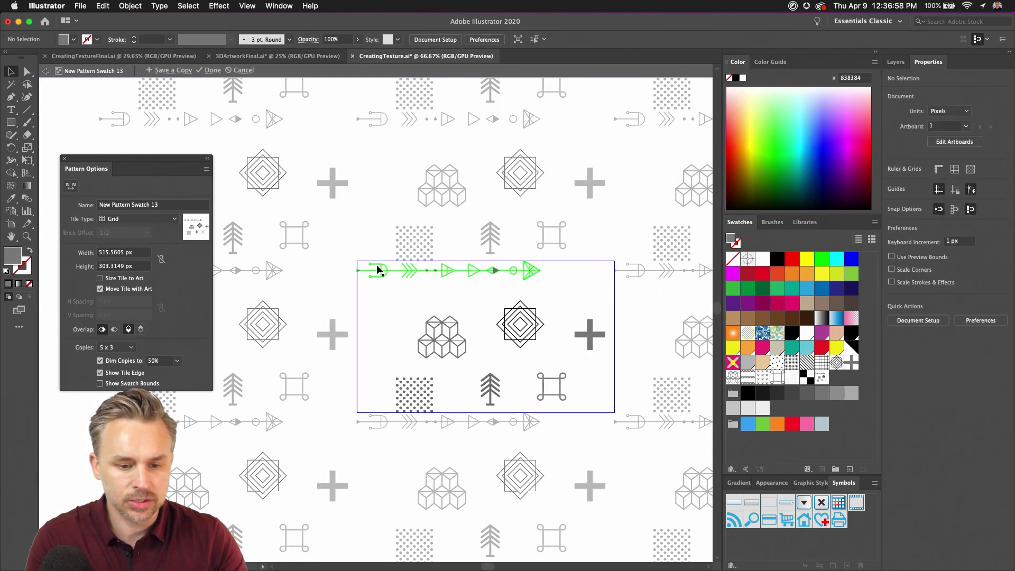
Shift the pattern's arrow slightly down and right, move the tree across the tile's upper-right corner, and finish the pattern edit
{"action": "left_click", "coordinate": [407, 271]}
{"action": "left_click_drag", "start_coordinate": [407, 271], "coordinate": [412, 287]}
{"action": "left_click_drag", "start_coordinate": [488, 392], "coordinate": [606, 258]}
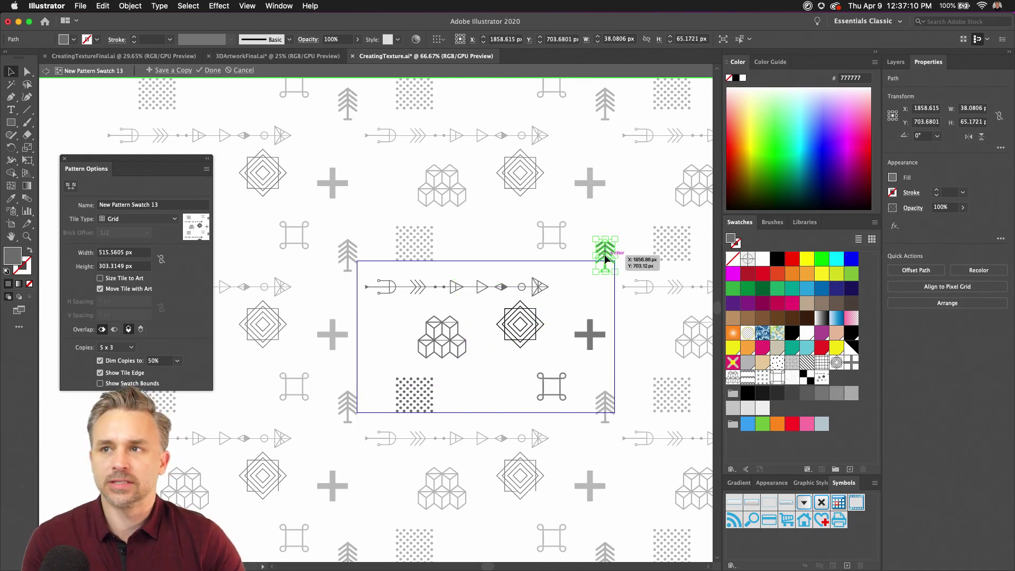
{"action": "left_click", "coordinate": [469, 245]}
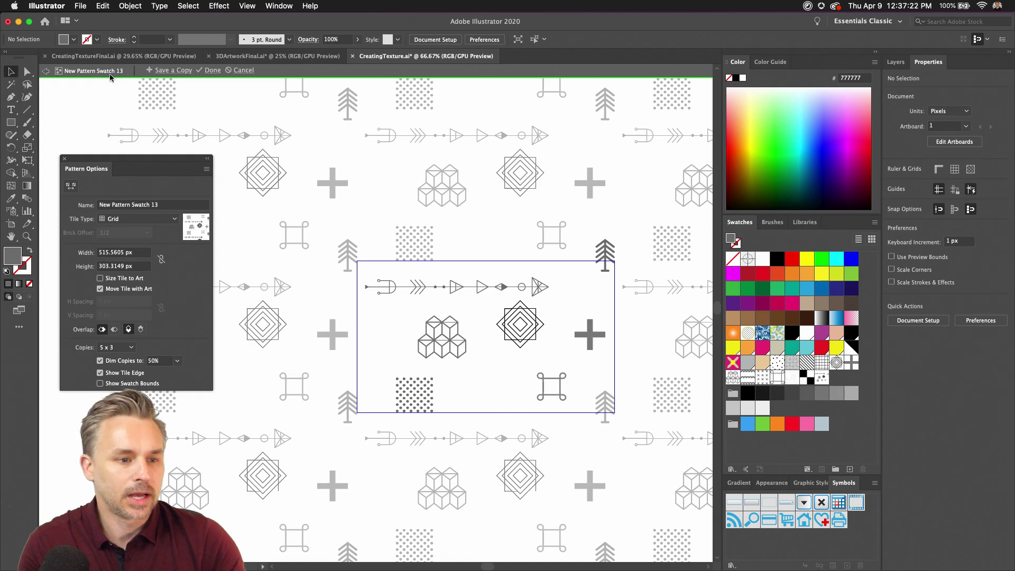
{"action": "left_click", "coordinate": [211, 71]}
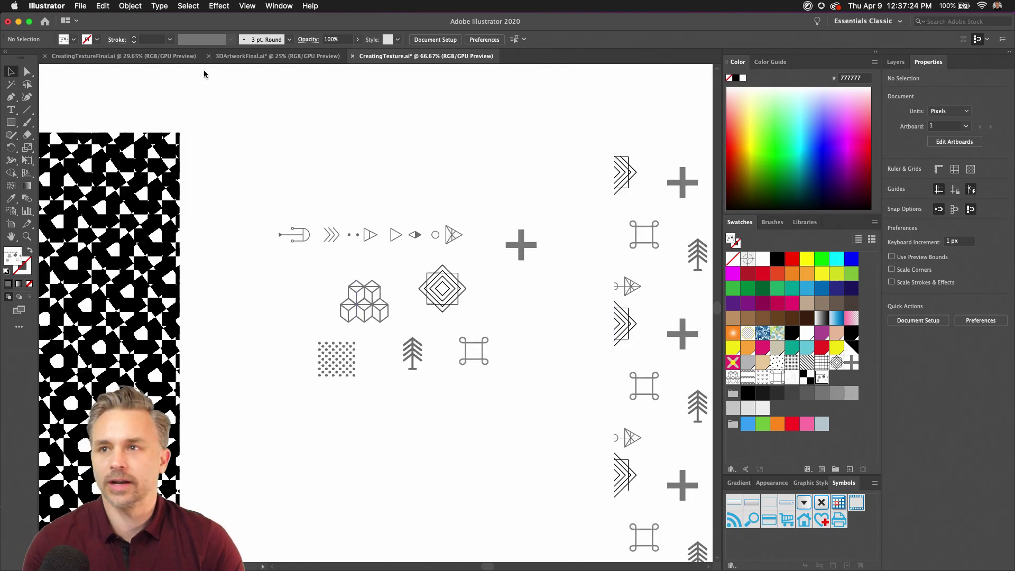
Move the motif-filled rectangle down and left so that it sits directly below the loose motifs
{"action": "scroll", "coordinate": [343, 182], "scroll_direction": "right", "scroll_amount": 10}
{"action": "scroll", "coordinate": [342, 182], "scroll_direction": "down", "scroll_amount": 3}
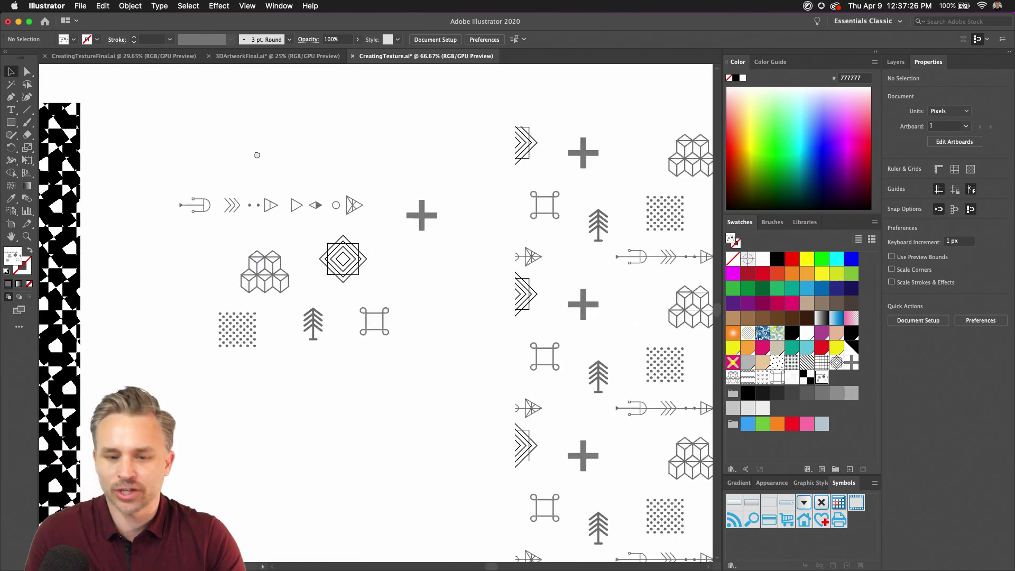
{"action": "key", "text": "super+minus"}
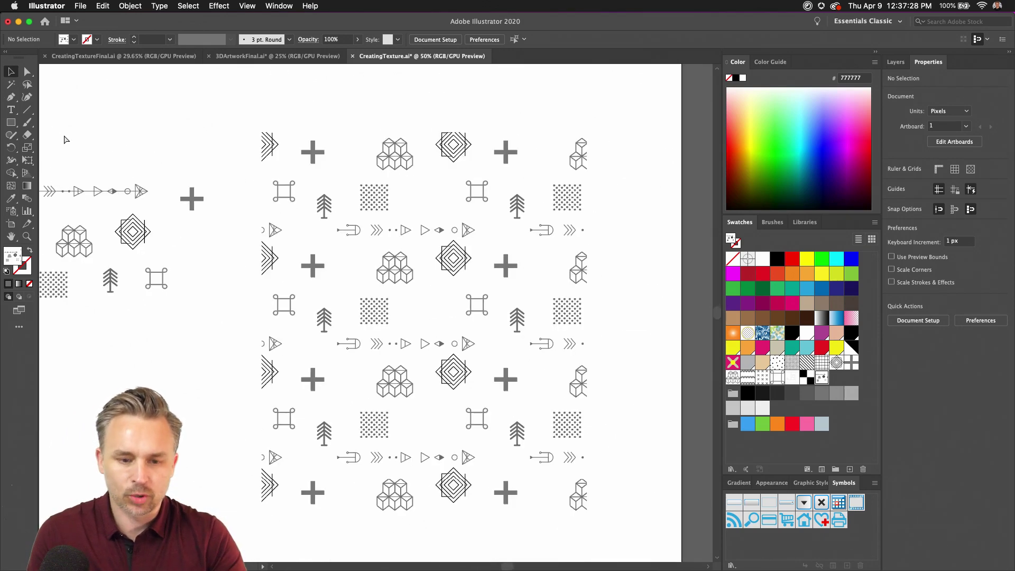
{"action": "key", "text": "super+minus"}
{"action": "scroll", "coordinate": [331, 228], "scroll_direction": "left", "scroll_amount": 10}
{"action": "scroll", "coordinate": [331, 227], "scroll_direction": "up", "scroll_amount": 3}
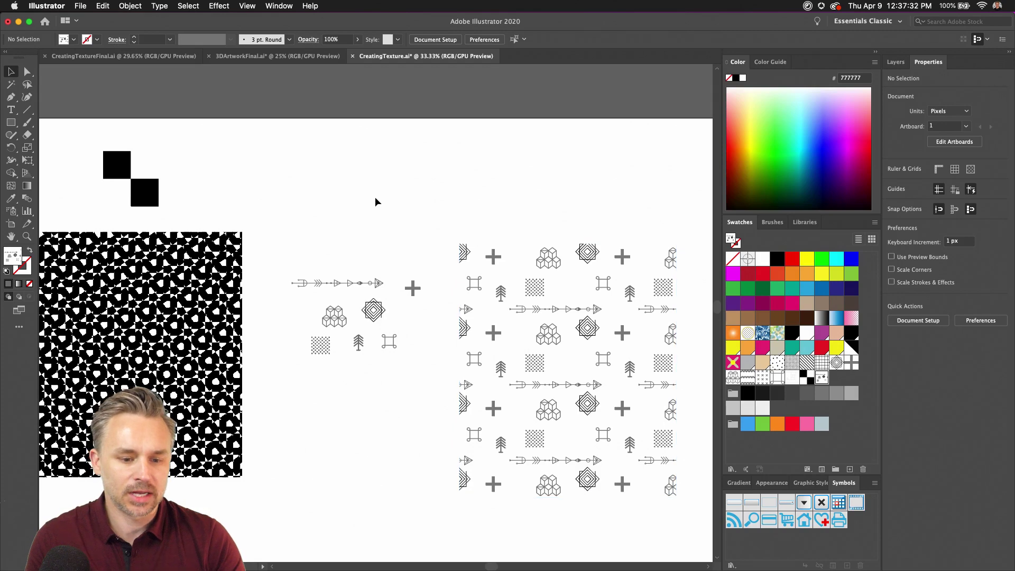
{"action": "left_click_drag", "start_coordinate": [472, 293], "coordinate": [278, 417]}
{"action": "left_click", "coordinate": [436, 218]}
{"action": "scroll", "coordinate": [471, 218], "scroll_direction": "down", "scroll_amount": 3}
{"action": "scroll", "coordinate": [470, 218], "scroll_direction": "left", "scroll_amount": 2}
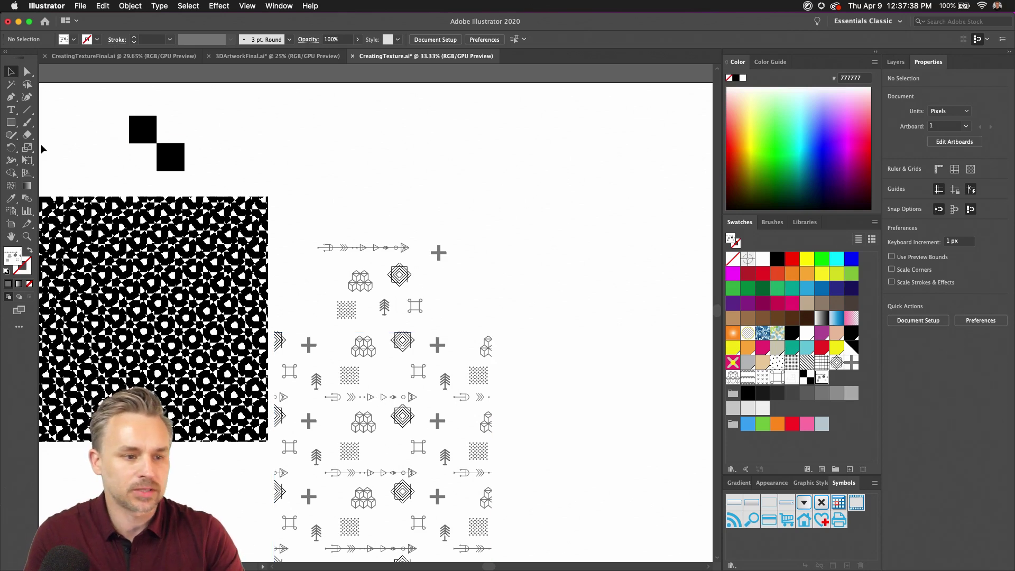
{"action": "left_click", "coordinate": [11, 110]}
{"action": "left_click", "coordinate": [349, 172]}
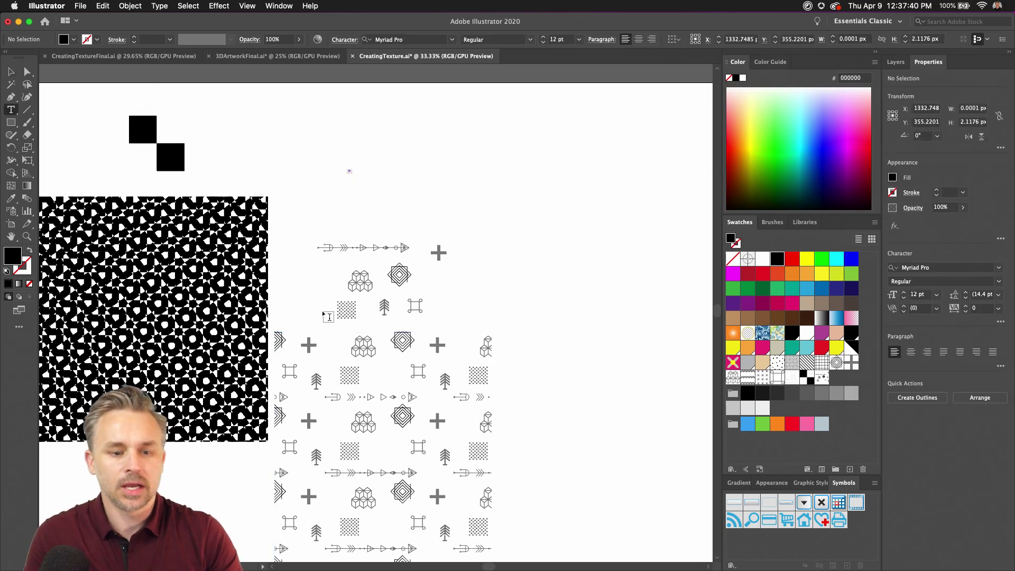
{"action": "left_click", "coordinate": [11, 71]}
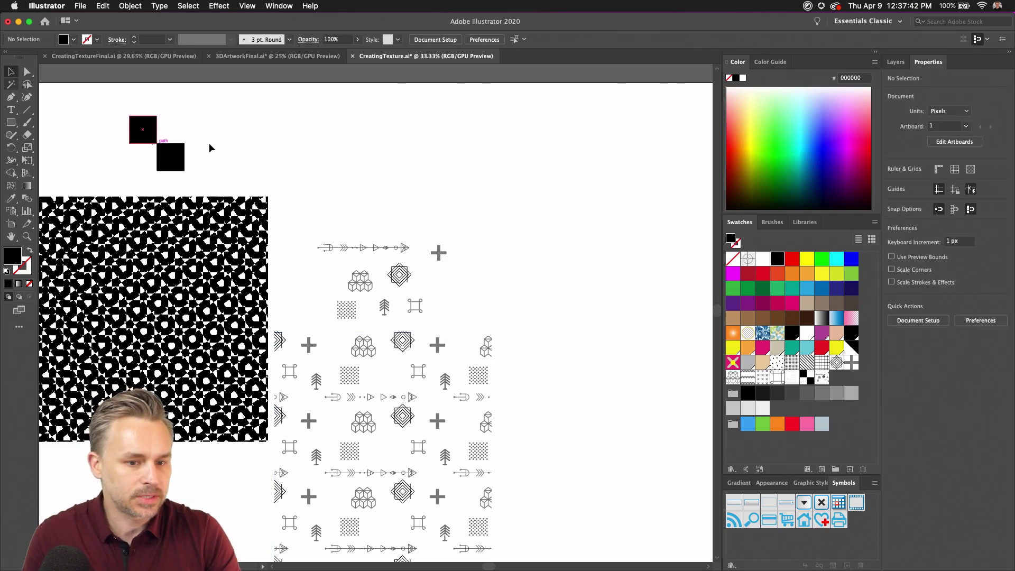
Add point text containing a first name in the empty area above the loose motifs
{"action": "left_click", "coordinate": [11, 110]}
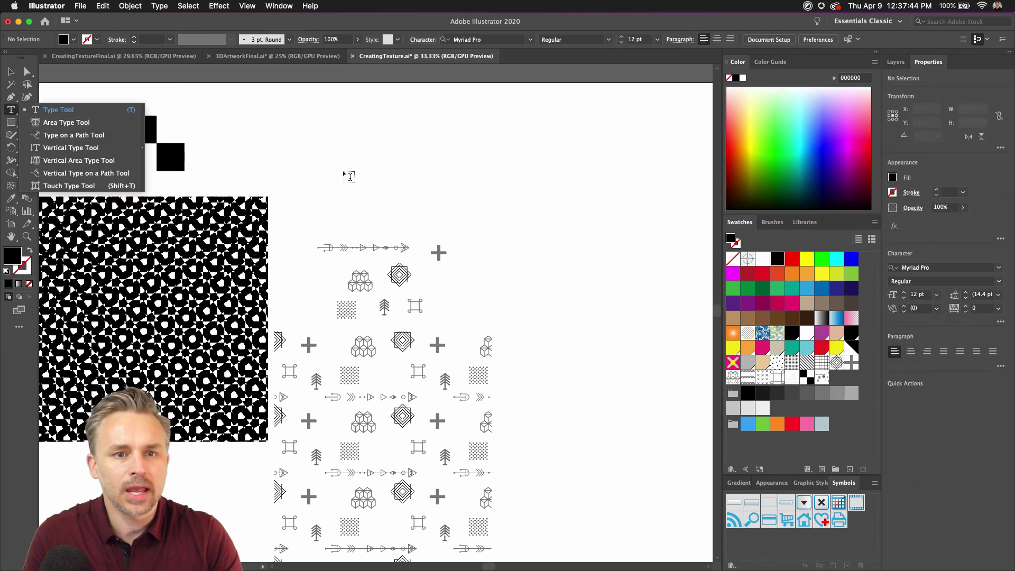
{"action": "left_click", "coordinate": [375, 180]}
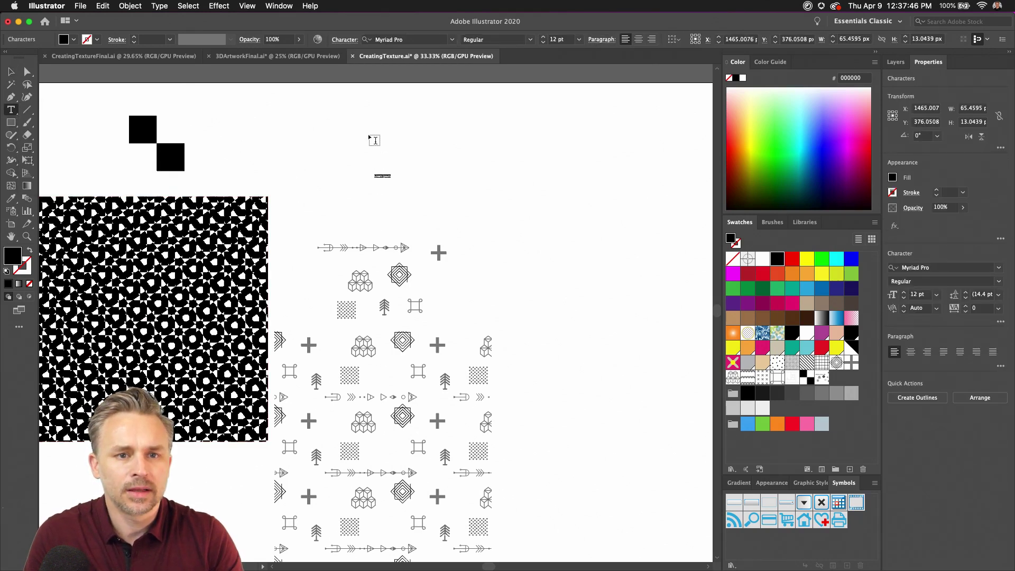
{"action": "type", "text": "W"}
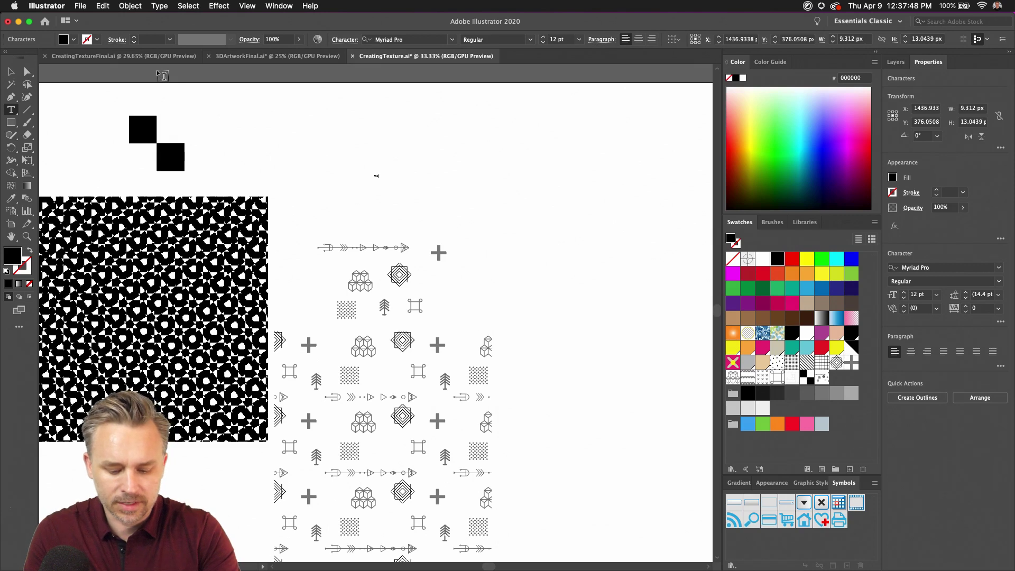
{"action": "left_click", "coordinate": [9, 73]}
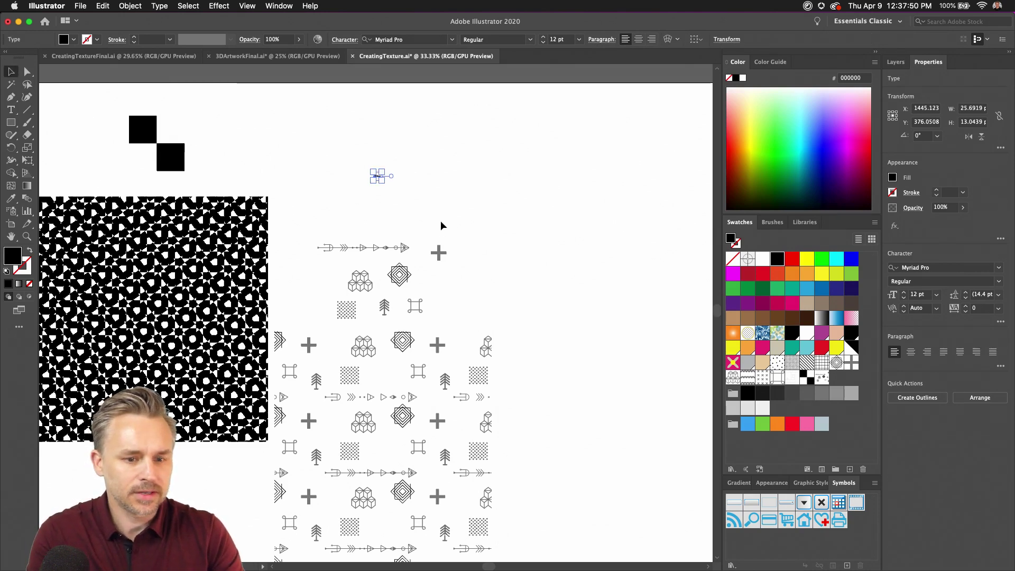
Enlarge the name text to about 1038 × 527 px and position it just above the loose motifs
{"action": "left_click_drag", "start_coordinate": [382, 181], "coordinate": [415, 226]}
{"action": "left_click_drag", "start_coordinate": [411, 222], "coordinate": [433, 258]}
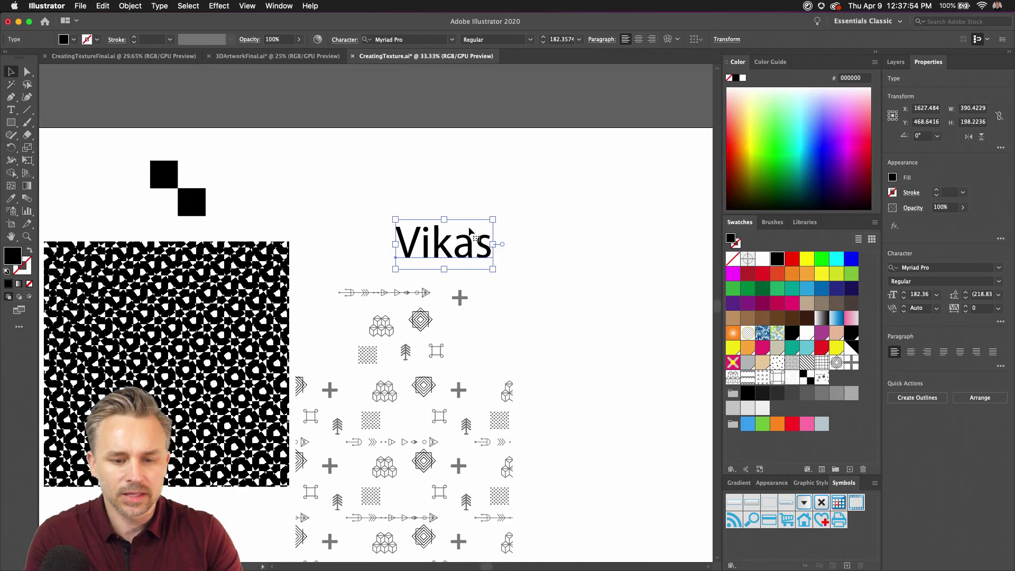
{"action": "left_click_drag", "start_coordinate": [492, 218], "coordinate": [654, 137]}
{"action": "left_click_drag", "start_coordinate": [473, 206], "coordinate": [447, 223]}
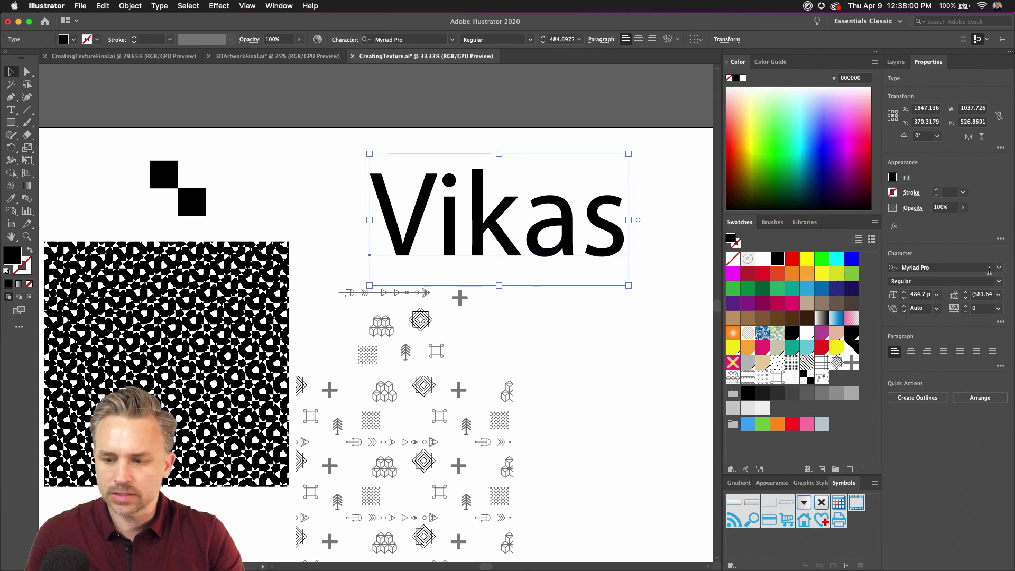
Set the name text in all caps with the Acumin Variable Concept font and a weight of 764
{"action": "left_click", "coordinate": [1000, 322]}
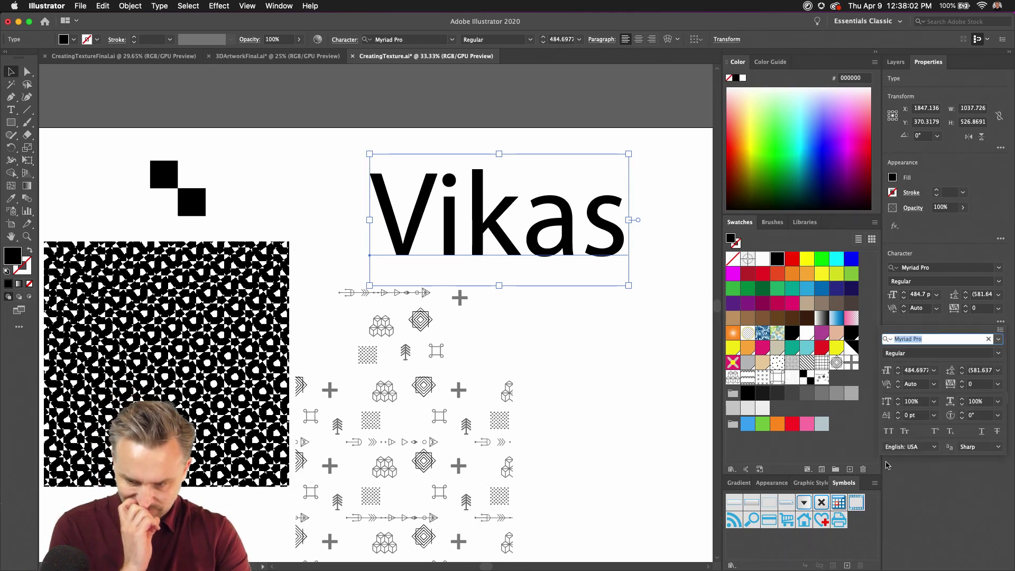
{"action": "left_click", "coordinate": [888, 432]}
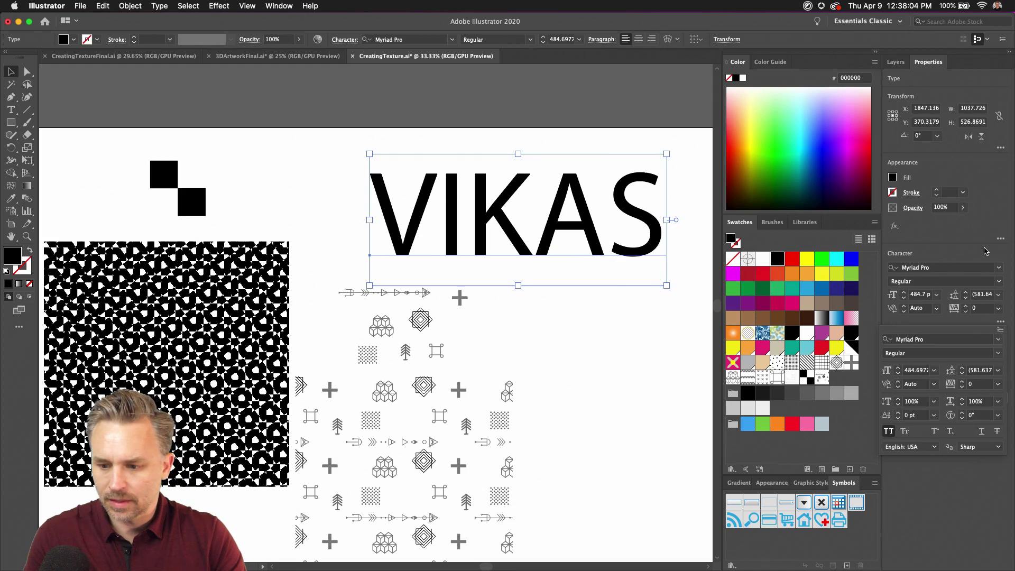
{"action": "left_click", "coordinate": [999, 269]}
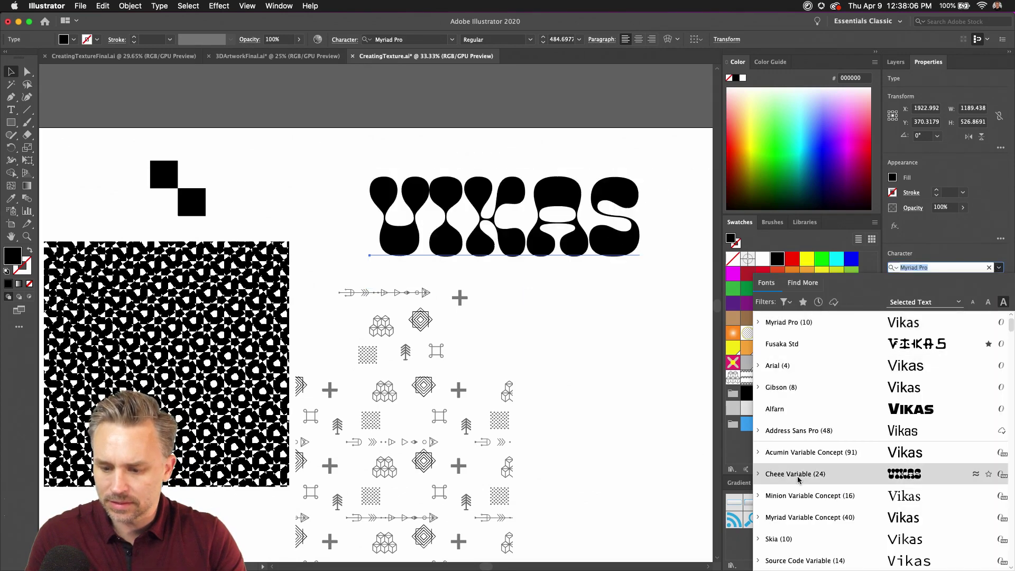
{"action": "left_click", "coordinate": [846, 390]}
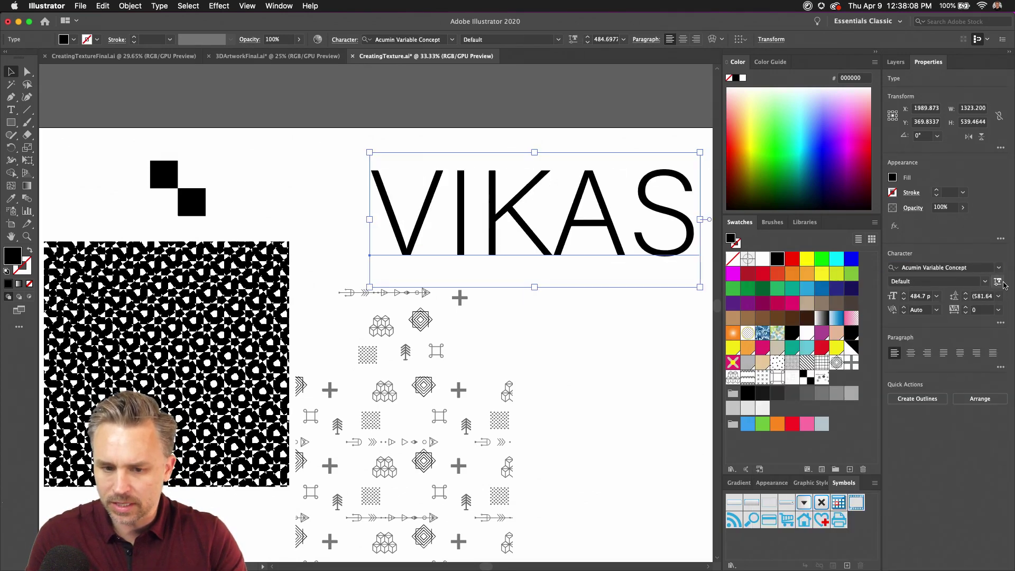
{"action": "left_click", "coordinate": [1001, 282]}
{"action": "left_click_drag", "start_coordinate": [918, 313], "coordinate": [963, 313]}
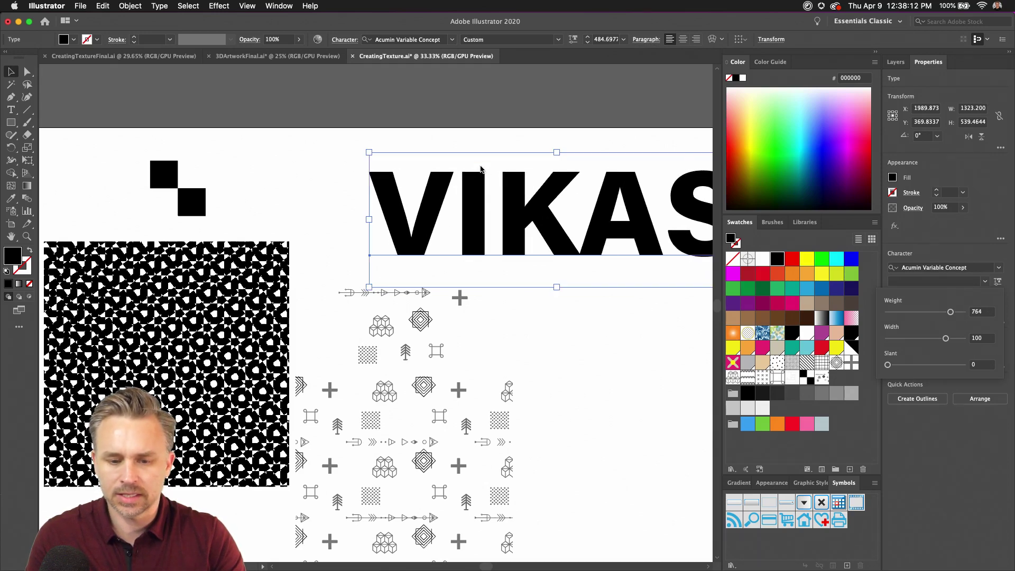
Try the checkerboard, diagonal-line and motif pattern swatches on the name text, ending with the plus pattern as its fill
{"action": "scroll", "coordinate": [455, 240], "scroll_direction": "right", "scroll_amount": 5}
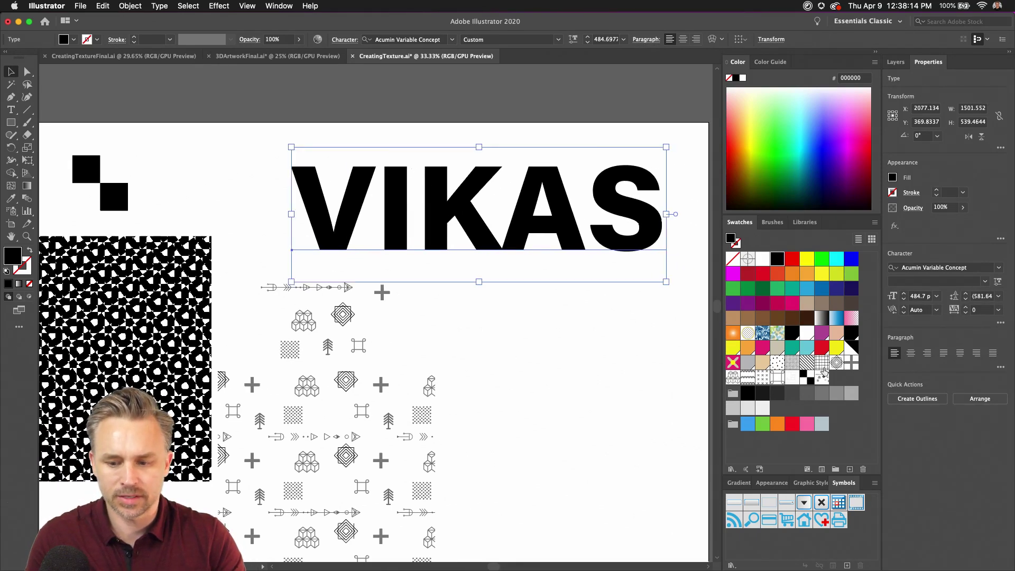
{"action": "left_click", "coordinate": [807, 379]}
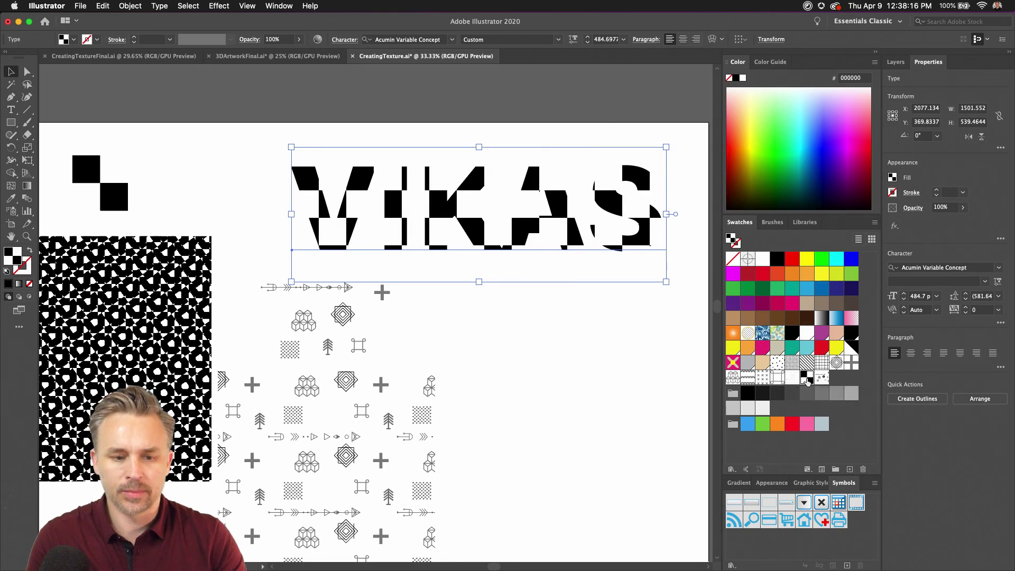
{"action": "left_click", "coordinate": [808, 364]}
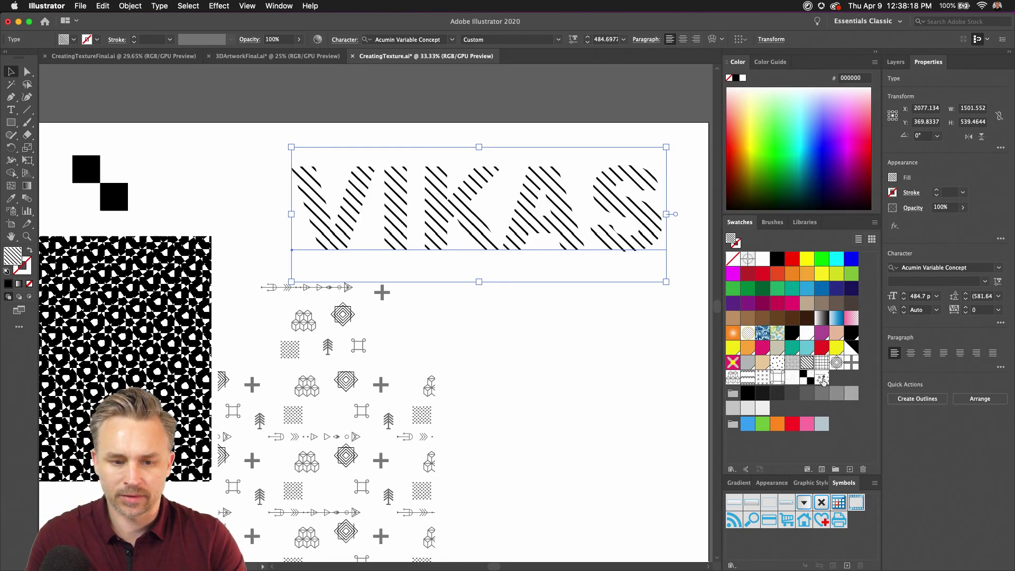
{"action": "left_click", "coordinate": [821, 378]}
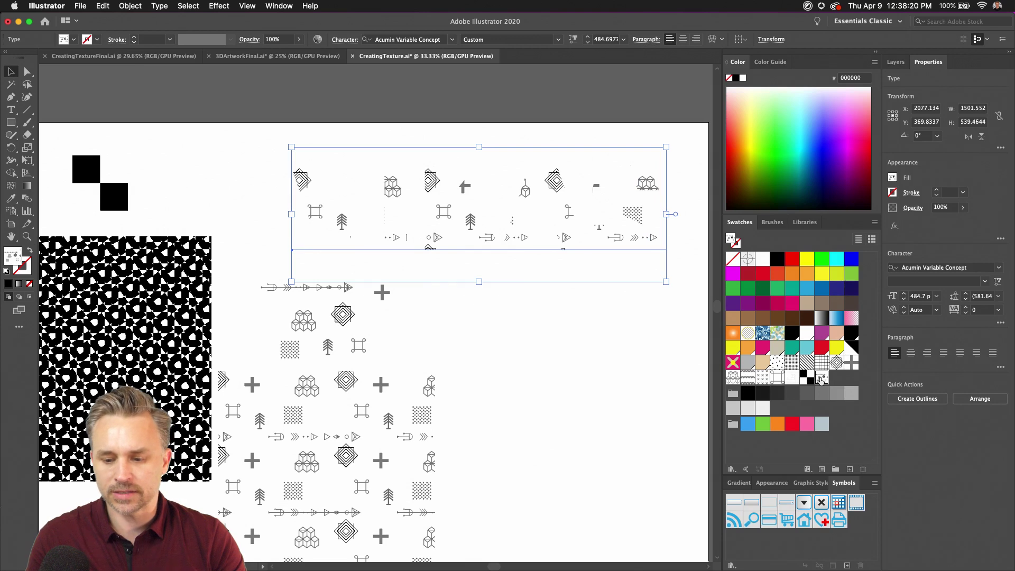
{"action": "left_click", "coordinate": [852, 362]}
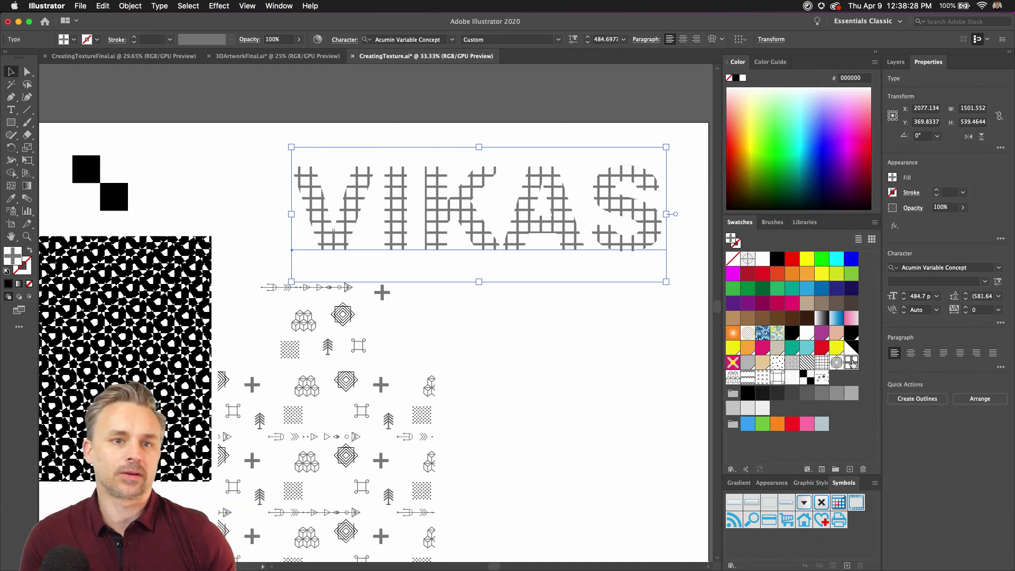
Replace the text with a three-letter first name and enlarge it to about 1246 × 645 px
{"action": "double_click", "coordinate": [442, 199]}
{"action": "key", "text": "super+a"}
{"action": "type", "text": "RO"}
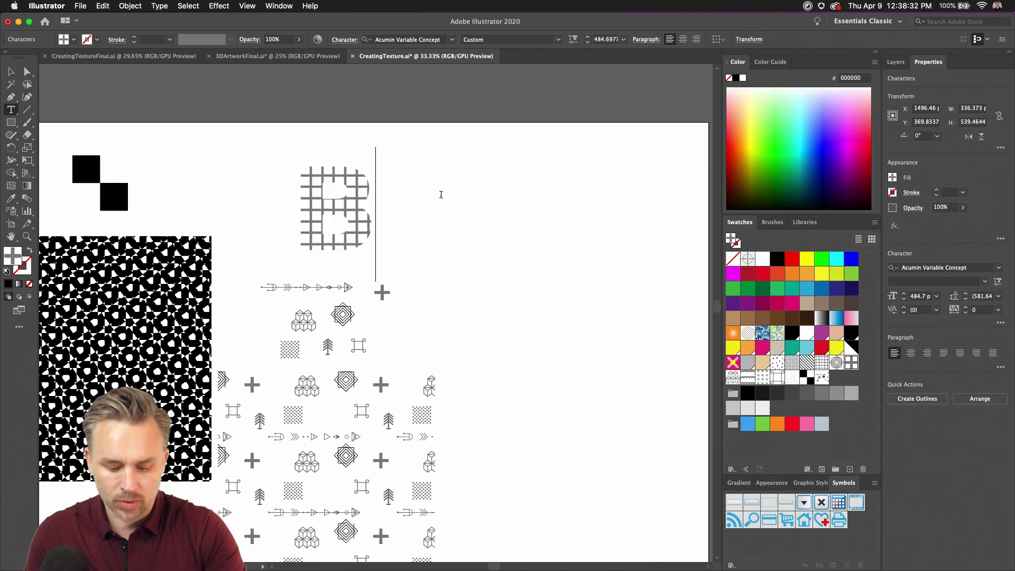
{"action": "type", "text": "B"}
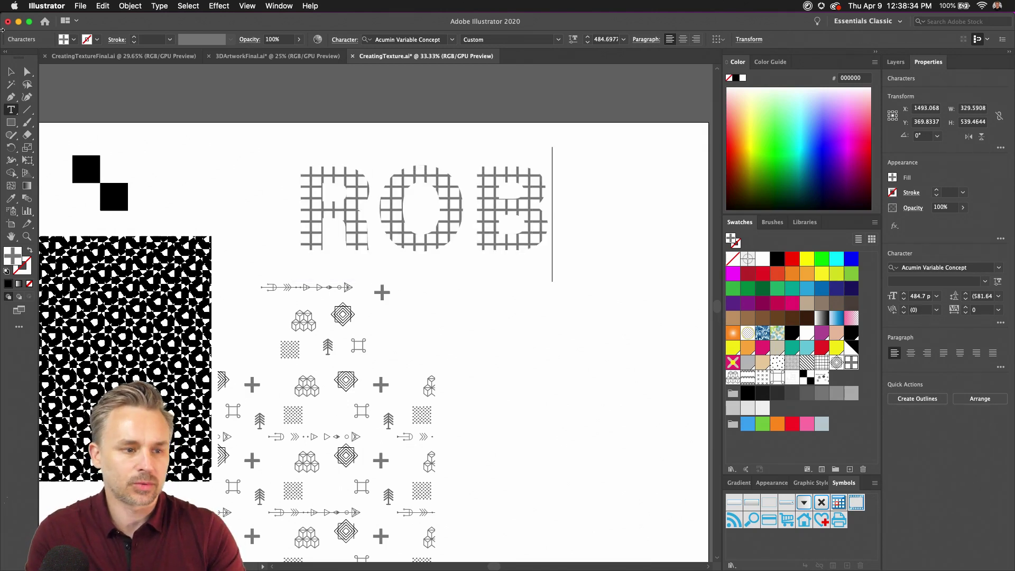
{"action": "key", "text": "Escape"}
{"action": "left_click_drag", "start_coordinate": [553, 284], "coordinate": [604, 309]}
Convert the name text to outlines and ungroup it into separate letters
{"action": "left_click", "coordinate": [211, 6]}
{"action": "mouse_move", "coordinate": [193, 3]}
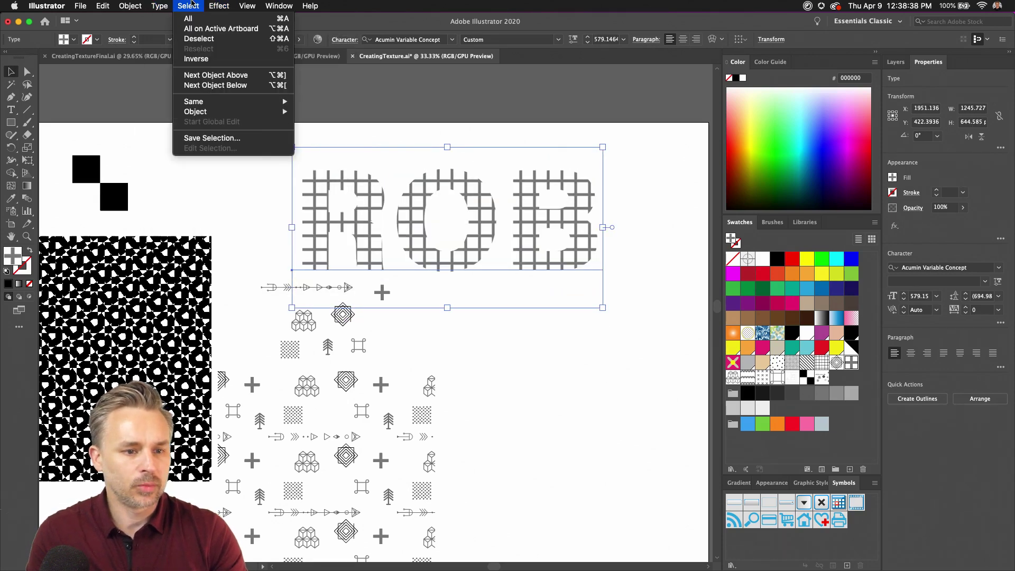
{"action": "mouse_move", "coordinate": [160, 5]}
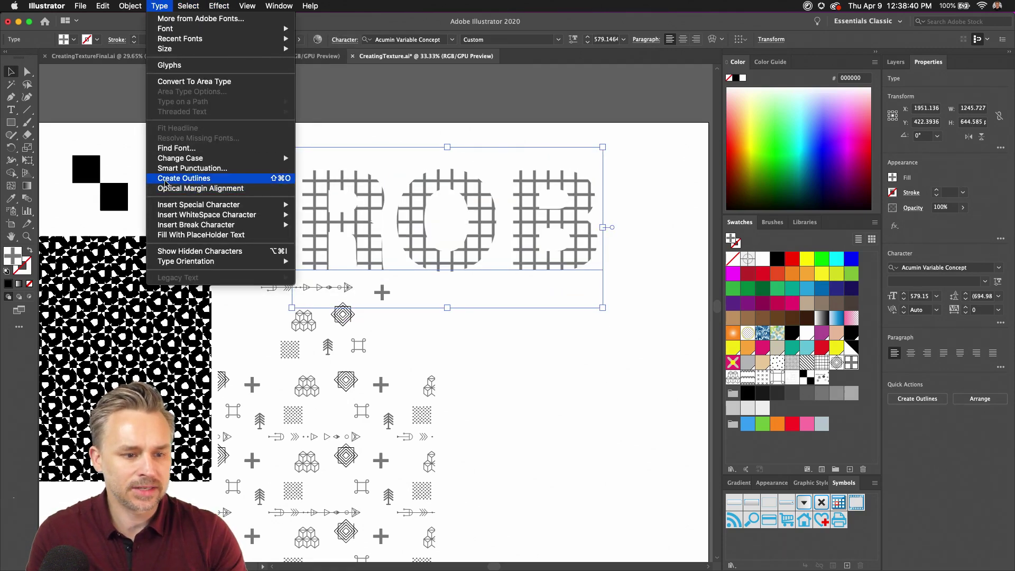
{"action": "left_click", "coordinate": [184, 178]}
{"action": "right_click", "coordinate": [433, 188]}
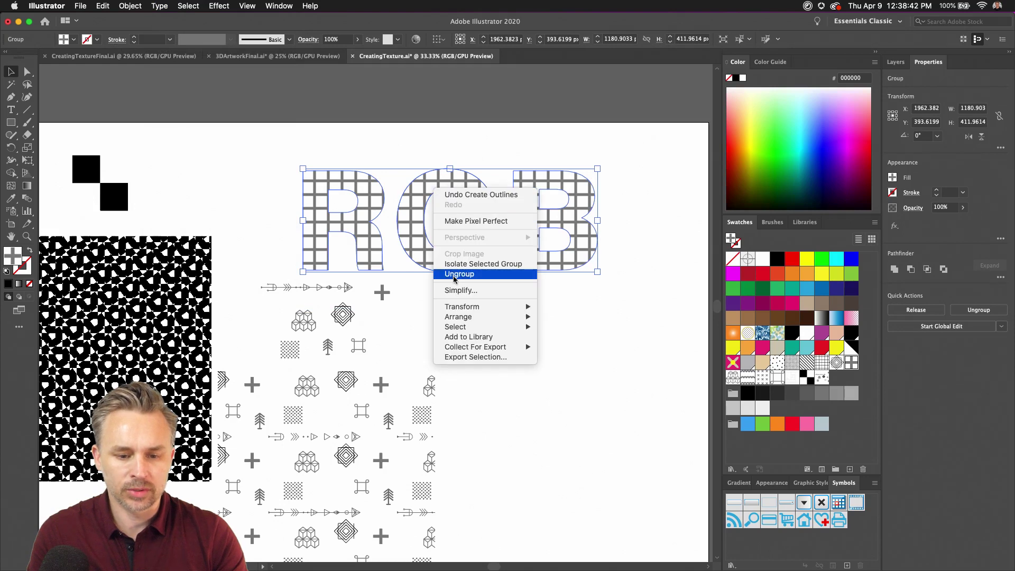
{"action": "left_click", "coordinate": [454, 276]}
{"action": "left_click", "coordinate": [446, 90]}
Fill the outlined letter B with the checkerboard pattern swatch
{"action": "left_click", "coordinate": [327, 190]}
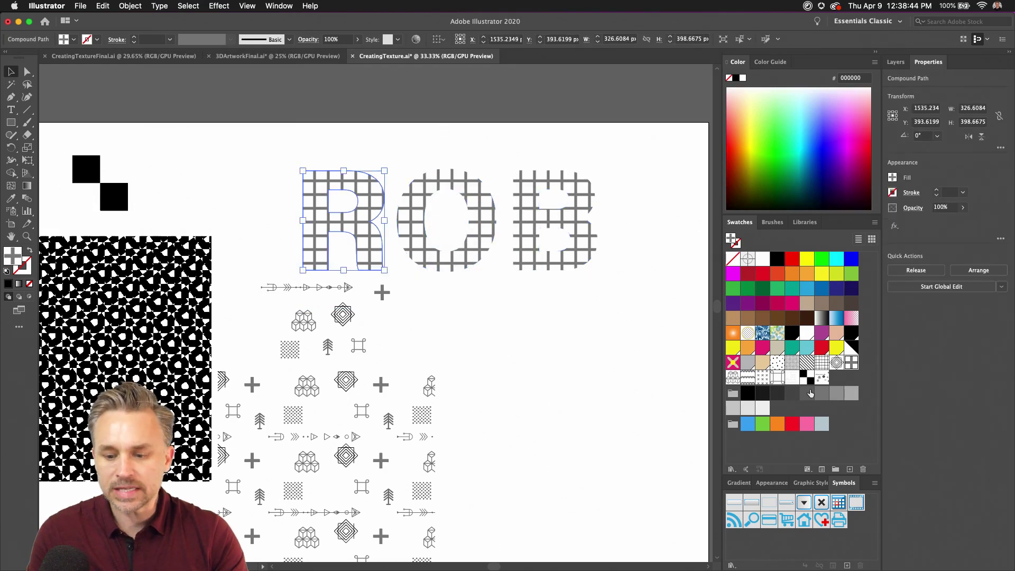
{"action": "left_click", "coordinate": [423, 194]}
{"action": "left_click", "coordinate": [550, 193]}
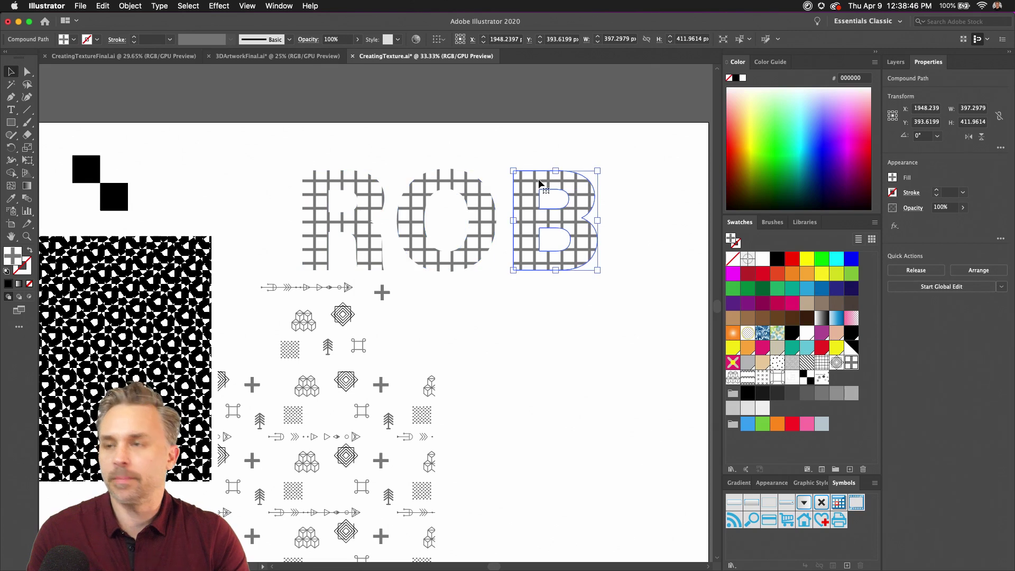
{"action": "left_click", "coordinate": [807, 377]}
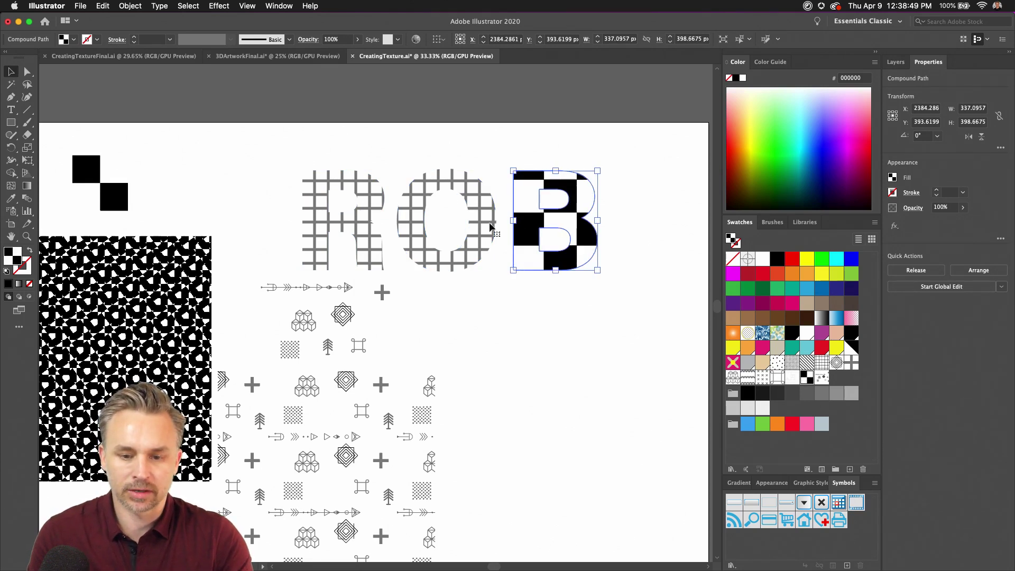
{"action": "left_click", "coordinate": [25, 149]}
{"action": "double_click", "coordinate": [26, 149]}
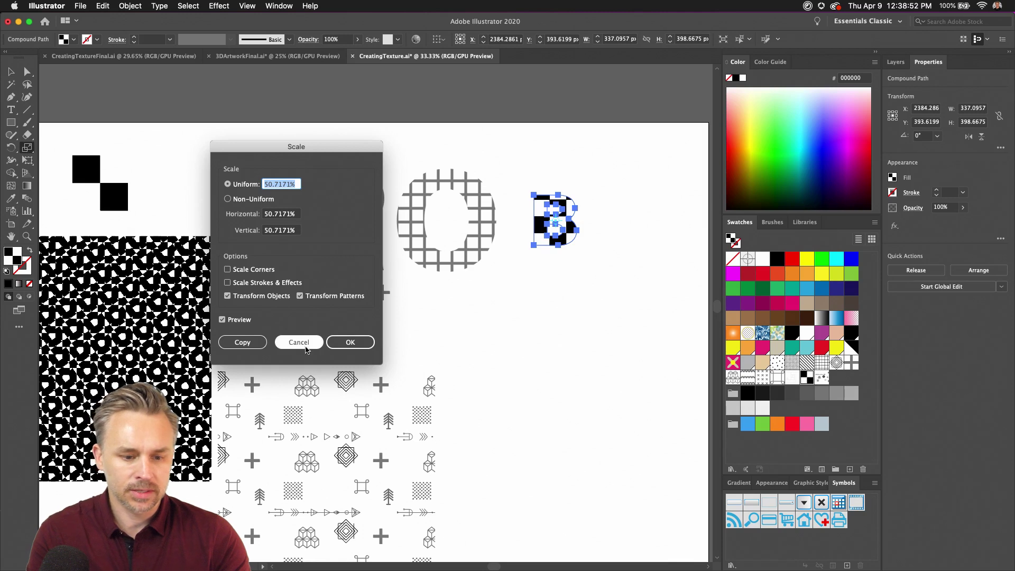
{"action": "left_click", "coordinate": [298, 344]}
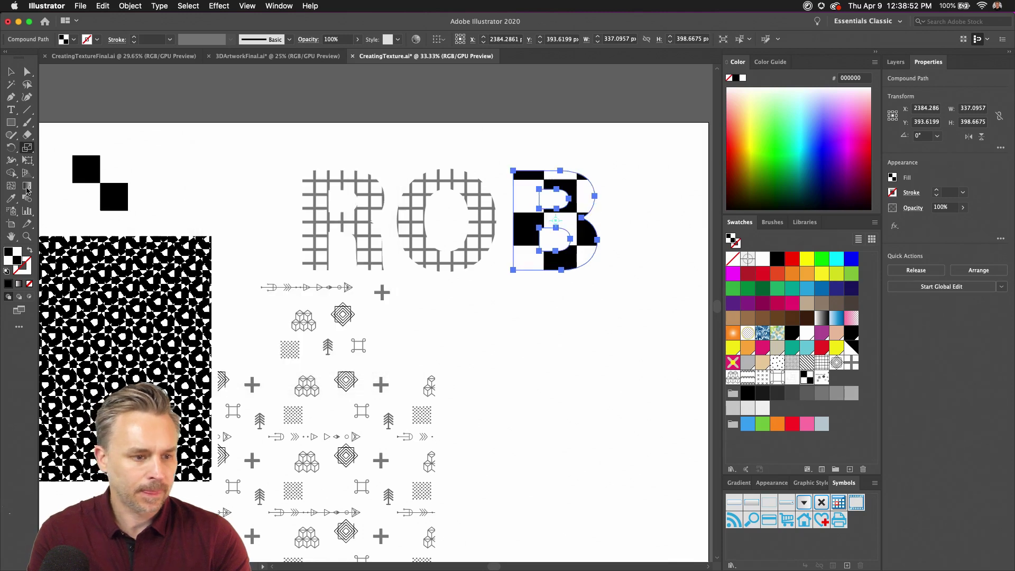
{"action": "left_click", "coordinate": [25, 149]}
{"action": "left_click", "coordinate": [75, 161]}
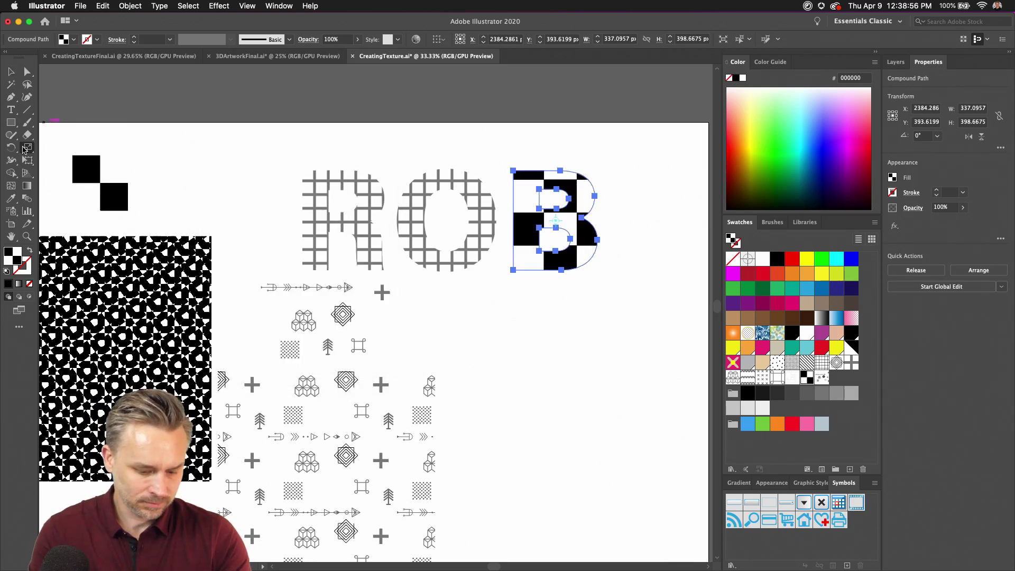
{"action": "left_click", "coordinate": [11, 71]}
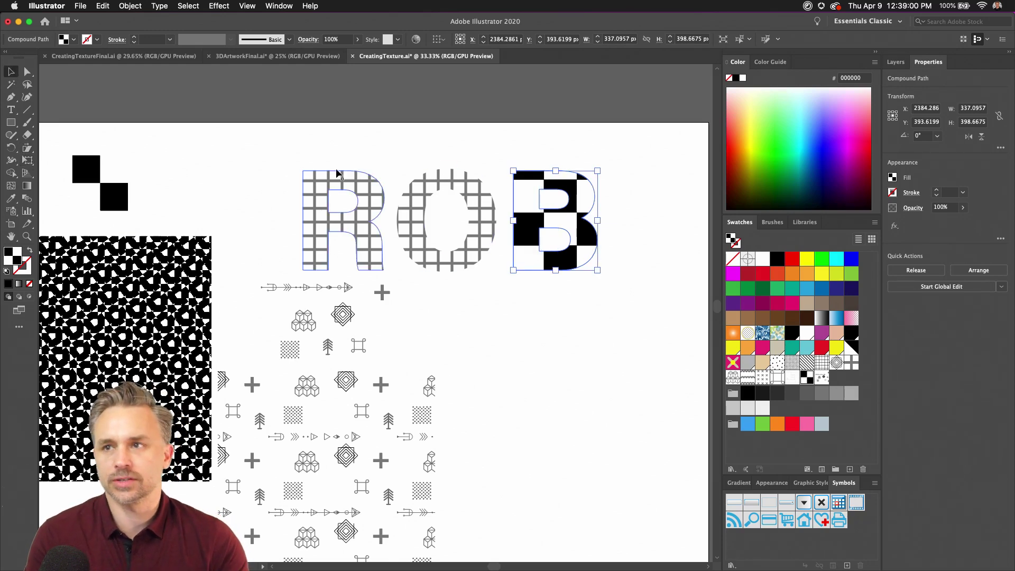
Browse the Patterns swatch libraries through Basic Graphics, Decorative and Nature, and open the Nature_Animal Skins library
{"action": "left_click", "coordinate": [278, 6]}
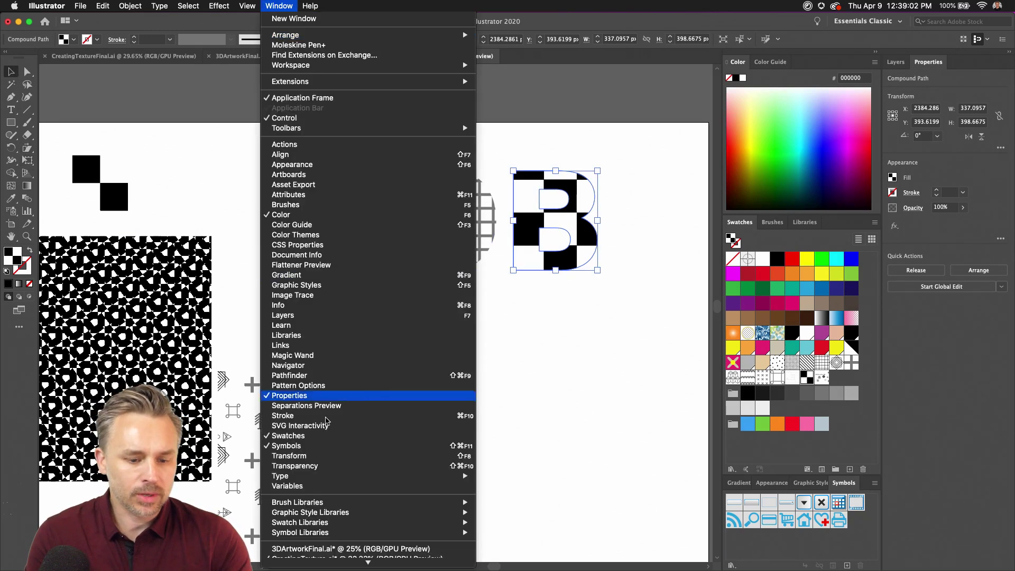
{"action": "mouse_move", "coordinate": [352, 497]}
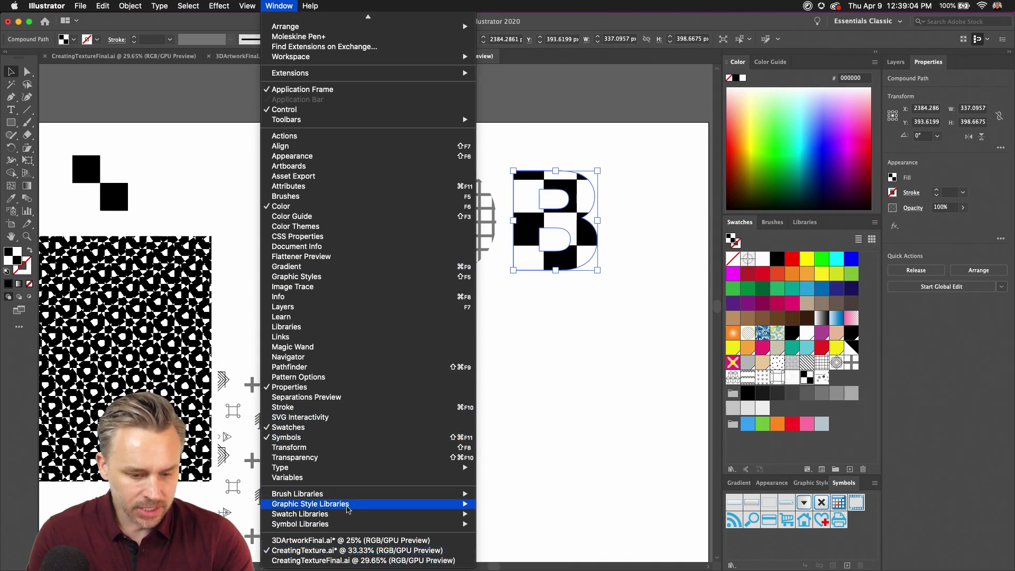
{"action": "mouse_move", "coordinate": [345, 518]}
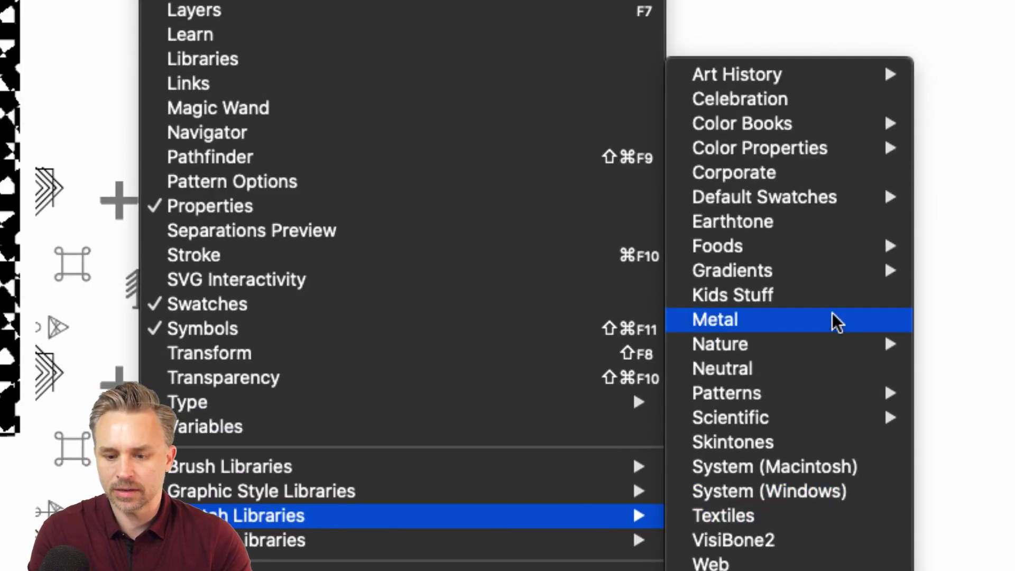
{"action": "mouse_move", "coordinate": [835, 393]}
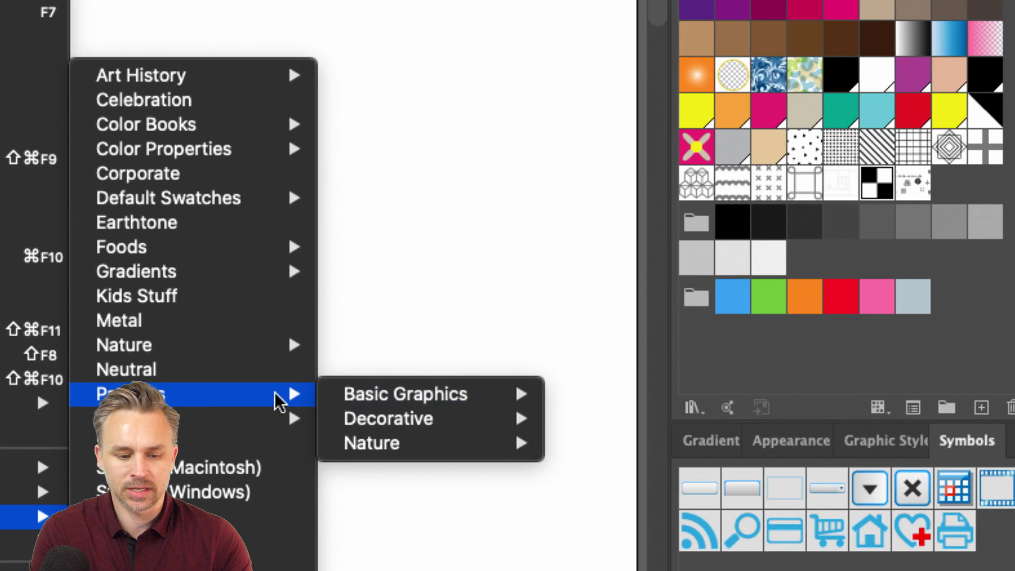
{"action": "mouse_move", "coordinate": [978, 393]}
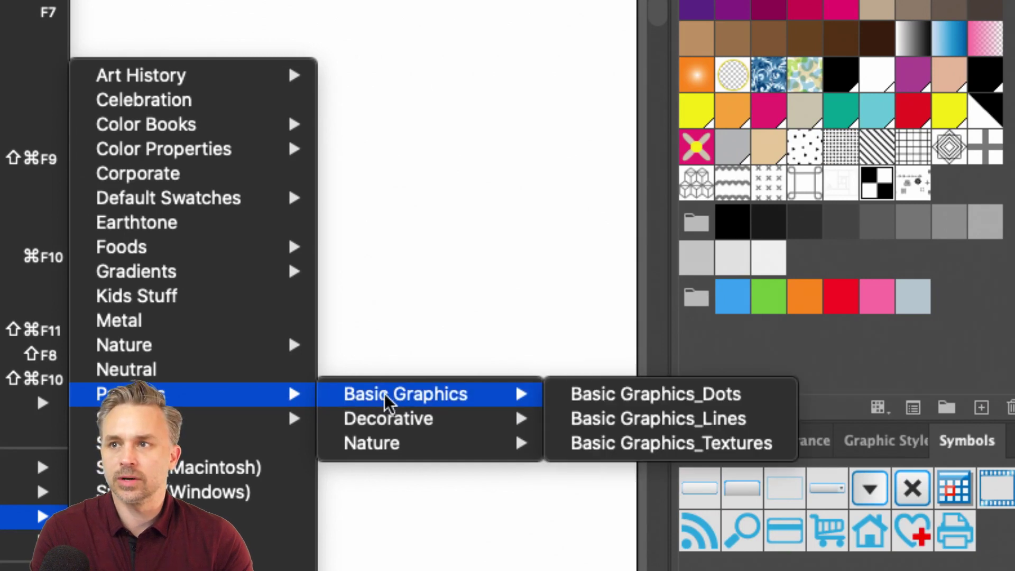
{"action": "mouse_move", "coordinate": [32, 403]}
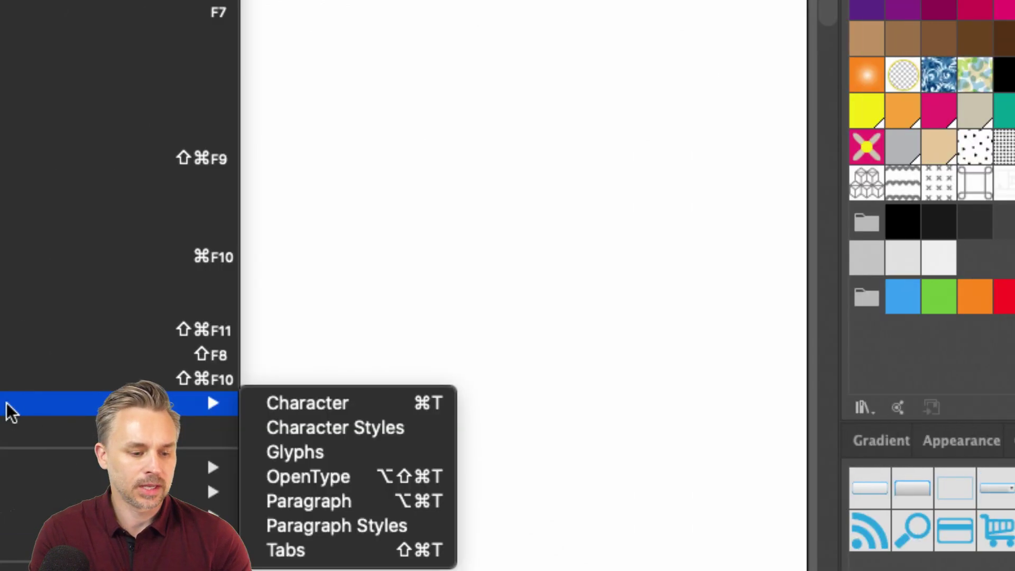
{"action": "mouse_move", "coordinate": [31, 517]}
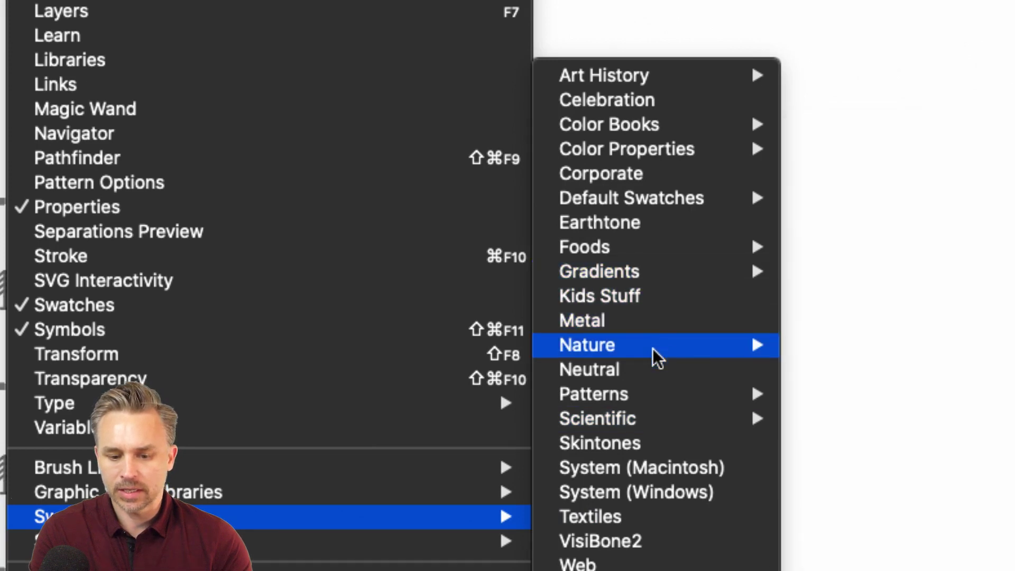
{"action": "mouse_move", "coordinate": [655, 399]}
{"action": "mouse_move", "coordinate": [861, 399]}
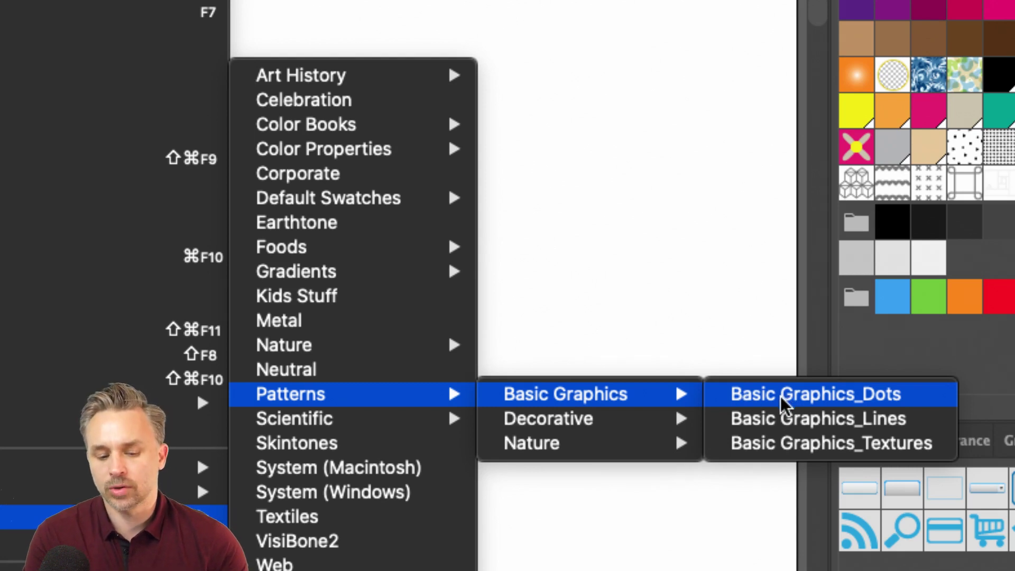
{"action": "mouse_move", "coordinate": [602, 420]}
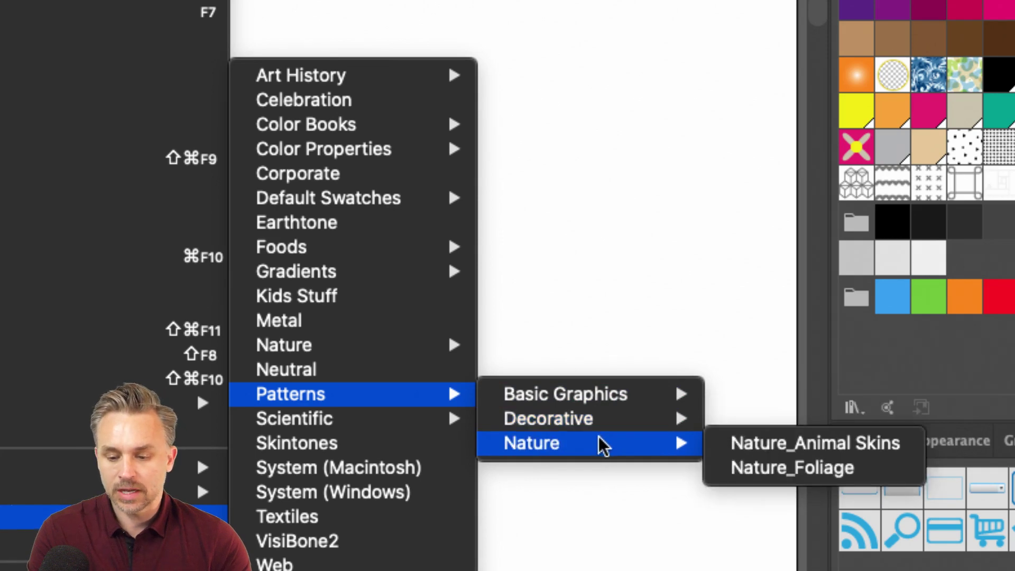
{"action": "left_click", "coordinate": [765, 445]}
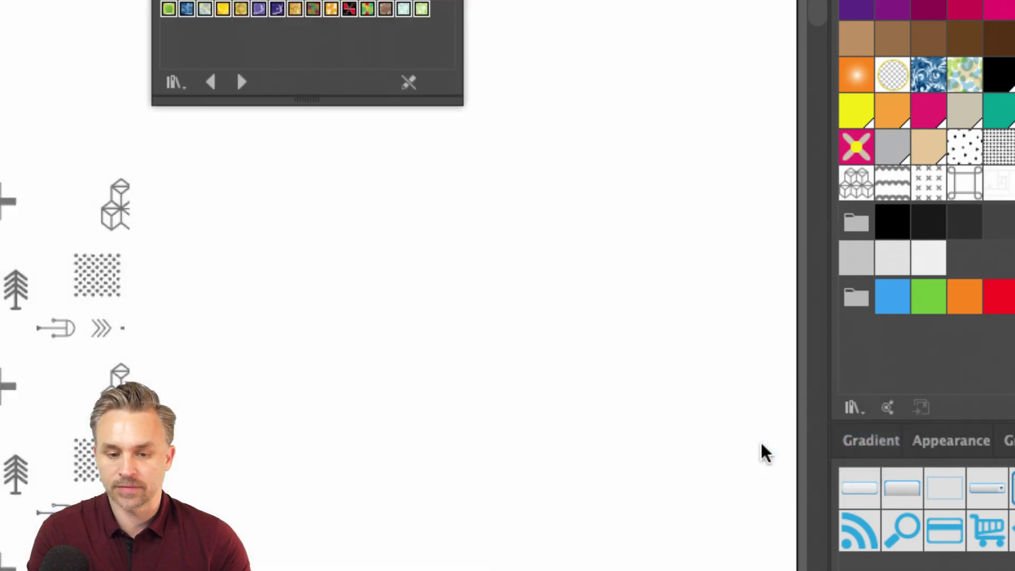
Add the Vonster Patterns and Nature_Animal Skins swatches to the document's swatches, enlarging the floating library panel
{"action": "left_click_drag", "start_coordinate": [374, 27], "coordinate": [597, 127]}
{"action": "left_click_drag", "start_coordinate": [369, 205], "coordinate": [986, 333]}
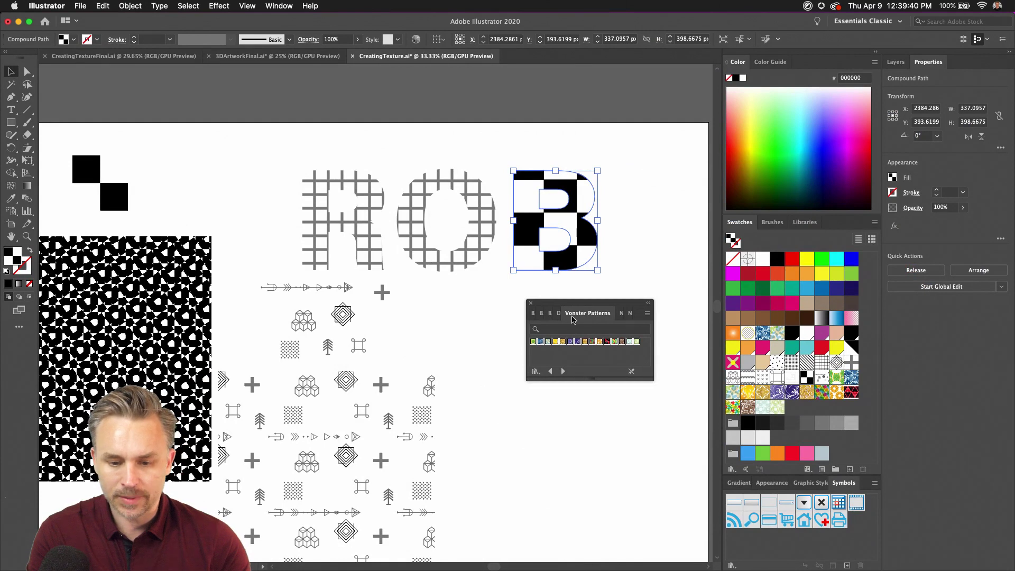
{"action": "left_click_drag", "start_coordinate": [652, 379], "coordinate": [713, 503]}
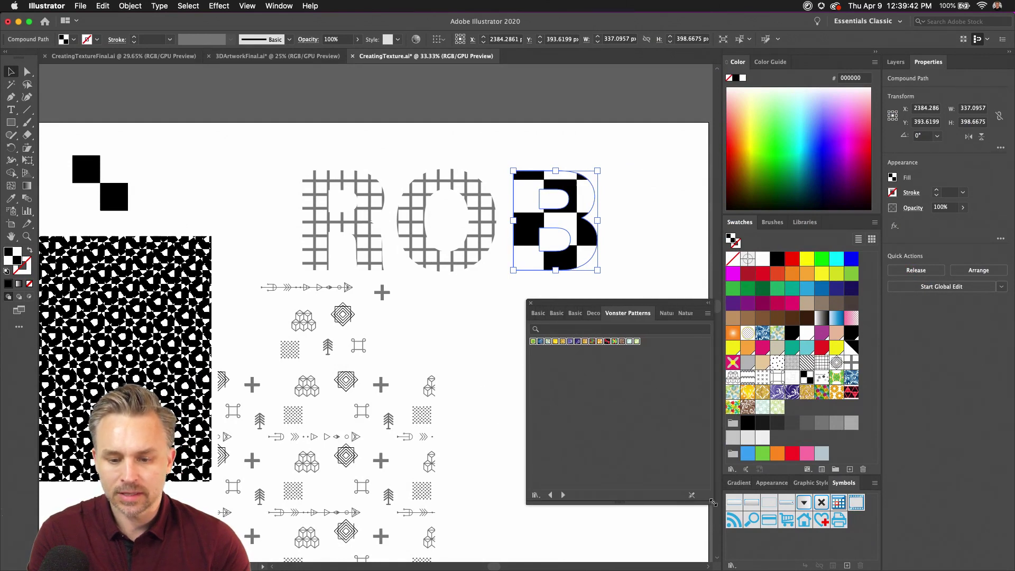
{"action": "left_click", "coordinate": [667, 316]}
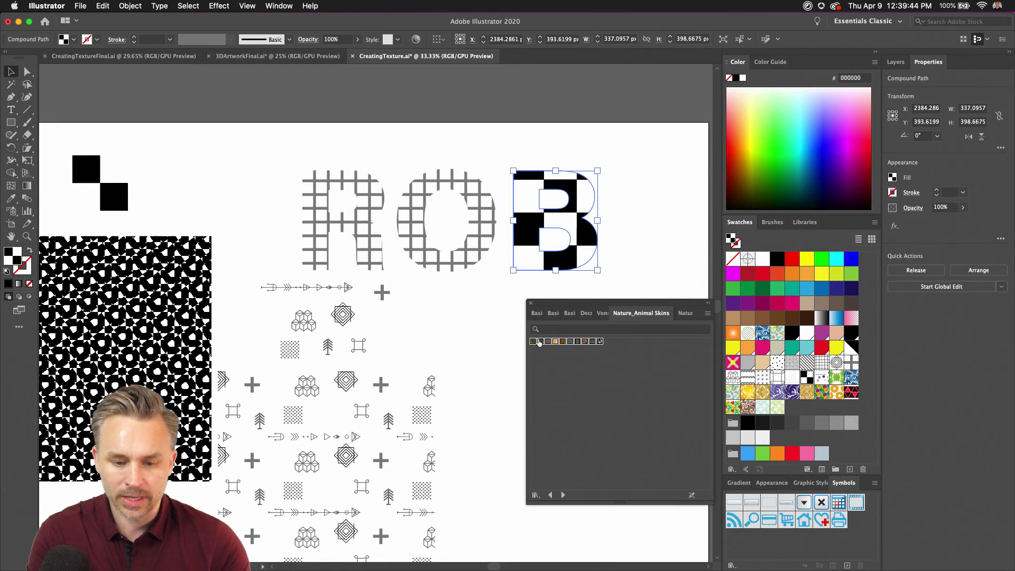
{"action": "left_click_drag", "start_coordinate": [531, 342], "coordinate": [778, 408]}
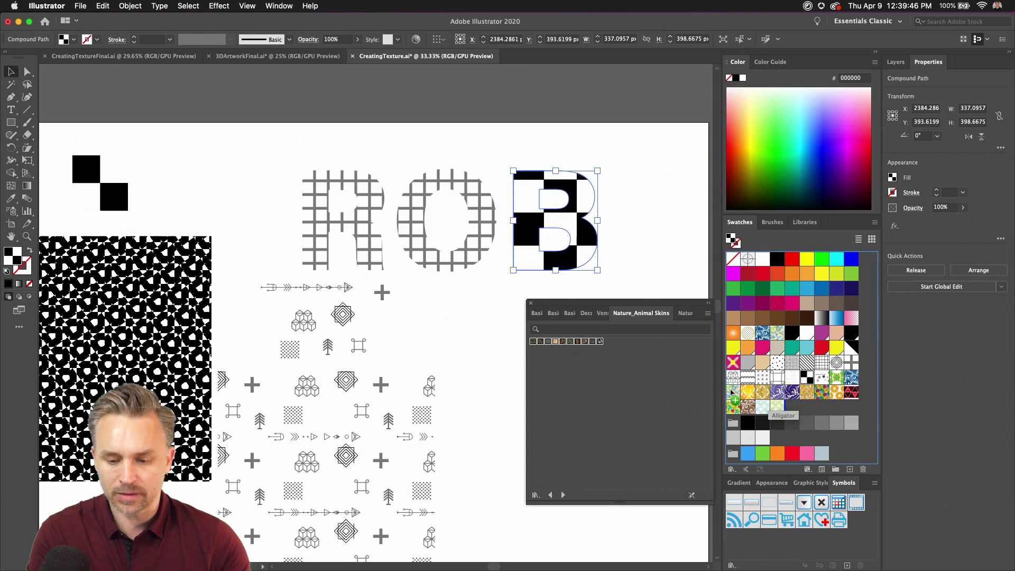
Fill the letter B with the orange spotted animal-skin pattern, the O with zebra stripes and the R with the brown reptile-skin pattern
{"action": "left_click_drag", "start_coordinate": [598, 270], "coordinate": [601, 271]}
{"action": "left_click", "coordinate": [807, 407]}
{"action": "left_click", "coordinate": [446, 179]}
{"action": "left_click", "coordinate": [793, 423]}
{"action": "left_click", "coordinate": [341, 210]}
{"action": "left_click", "coordinate": [747, 421]}
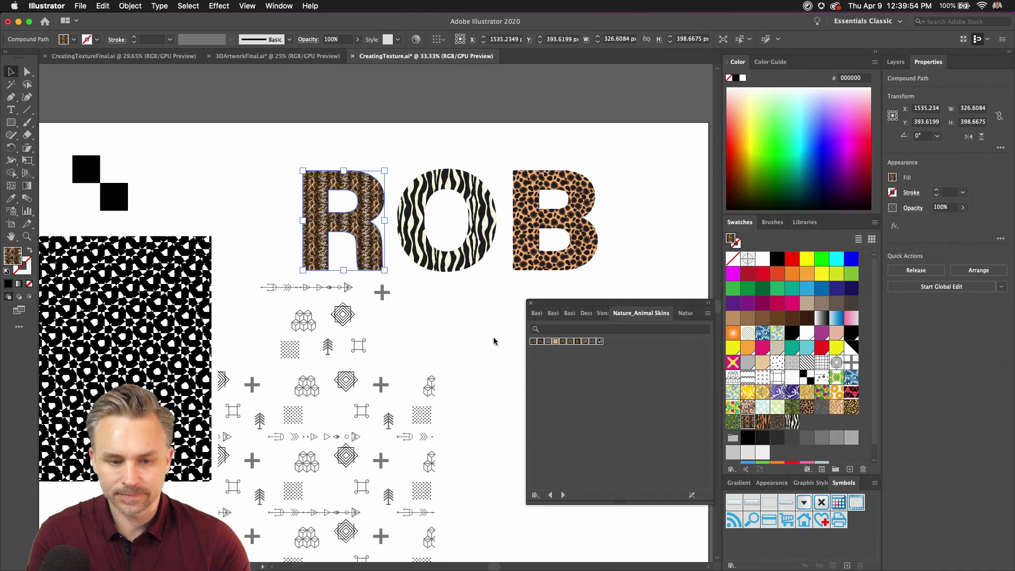
Fill the letter R with the brown and white swirl pattern swatch
{"action": "left_click", "coordinate": [748, 407]}
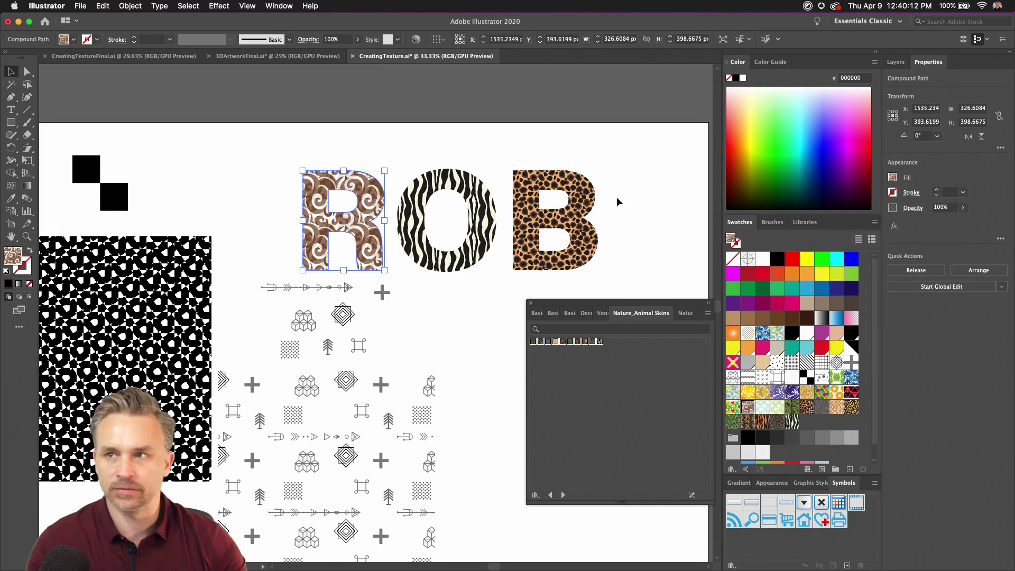
{"action": "key", "text": "super+equal"}
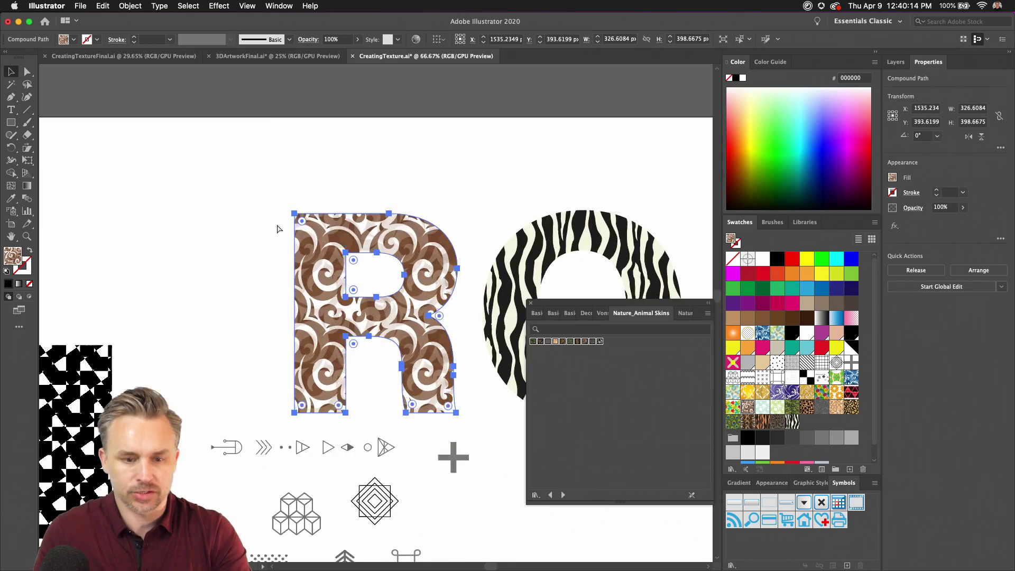
{"action": "key", "text": "super+minus"}
{"action": "key", "text": "super+minus"}
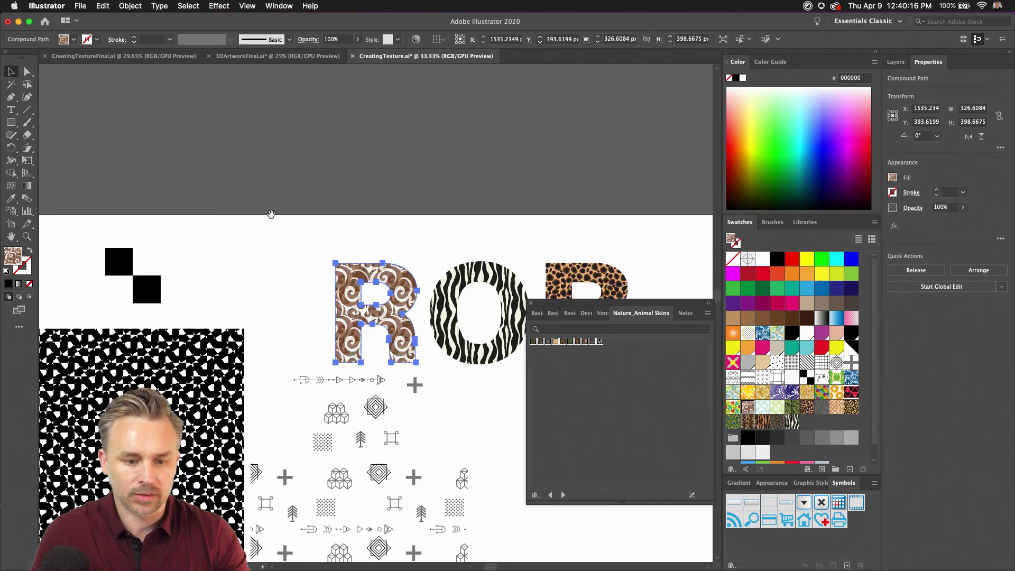
{"action": "left_click_drag", "start_coordinate": [270, 214], "coordinate": [235, 165]}
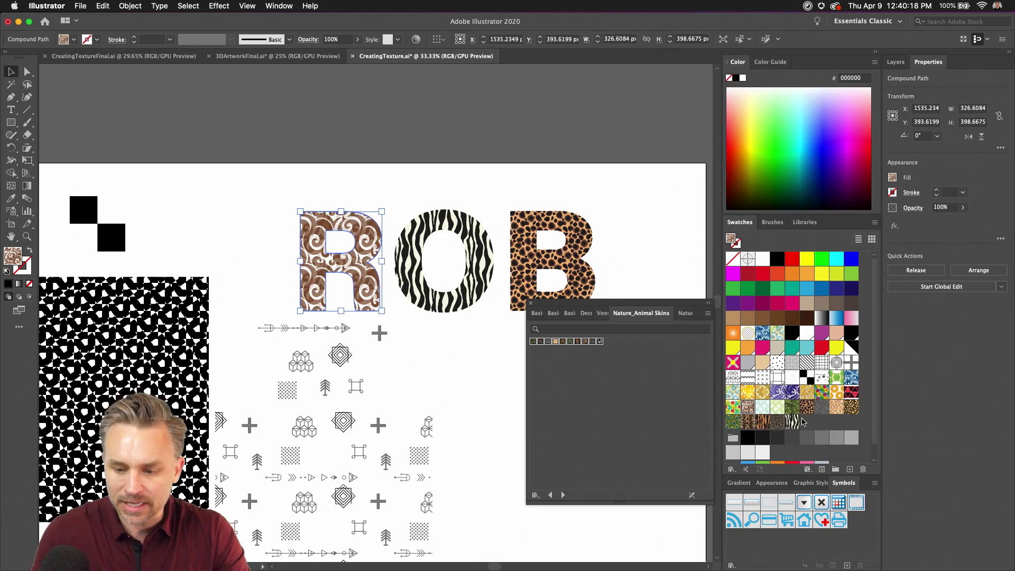
Apply the Plume2 pattern swatch to the letter R and open it for editing
{"action": "double_click", "coordinate": [793, 393]}
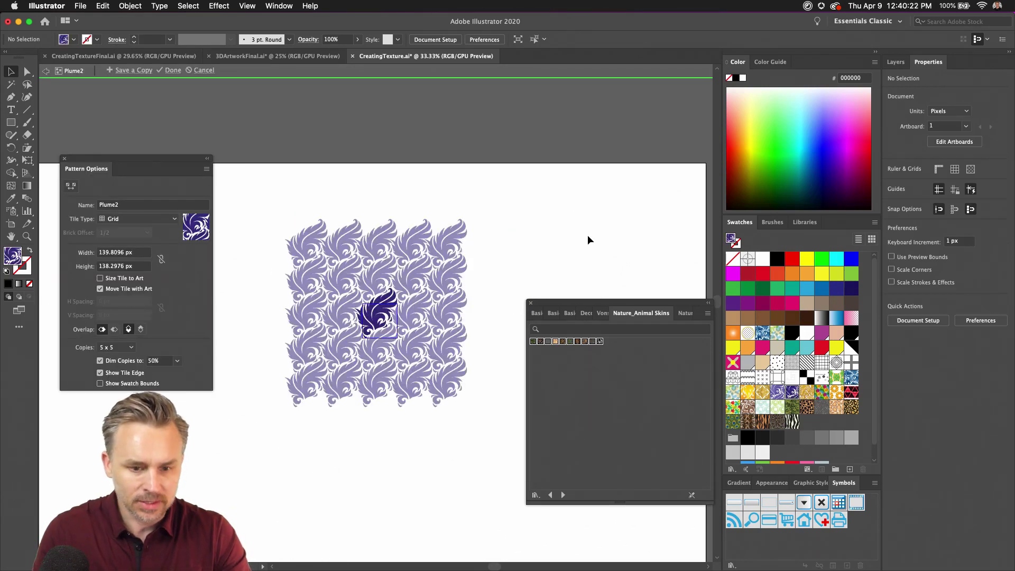
{"action": "key", "text": "super+equal"}
{"action": "key", "text": "super+equal"}
{"action": "key", "text": "super+equal"}
{"action": "key", "text": "super+equal"}
{"action": "key", "text": "super+equal"}
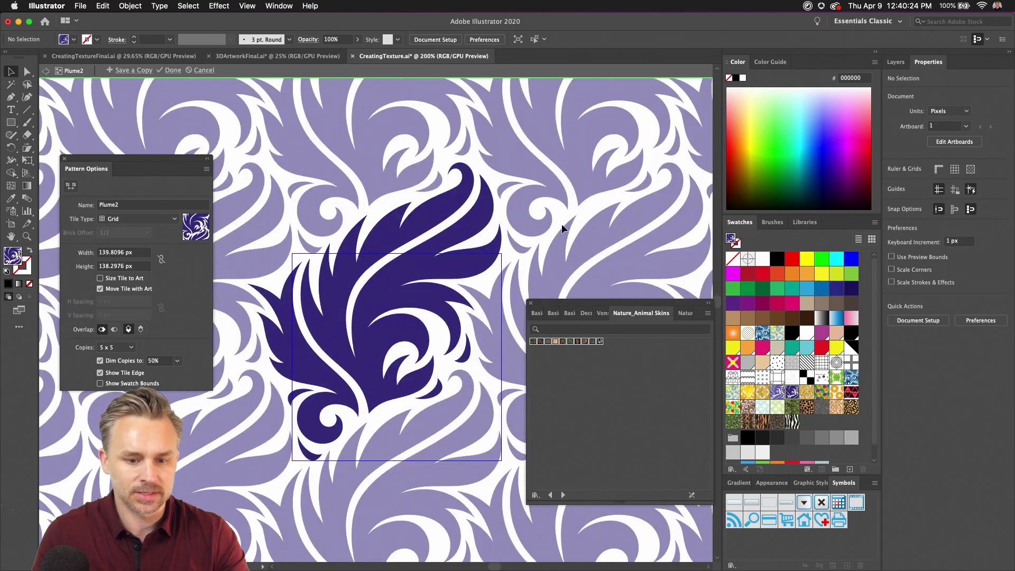
Give the plume artwork a 3 pt magenta stroke (ED1E79) and finish editing the Plume2 pattern
{"action": "left_click", "coordinate": [376, 292]}
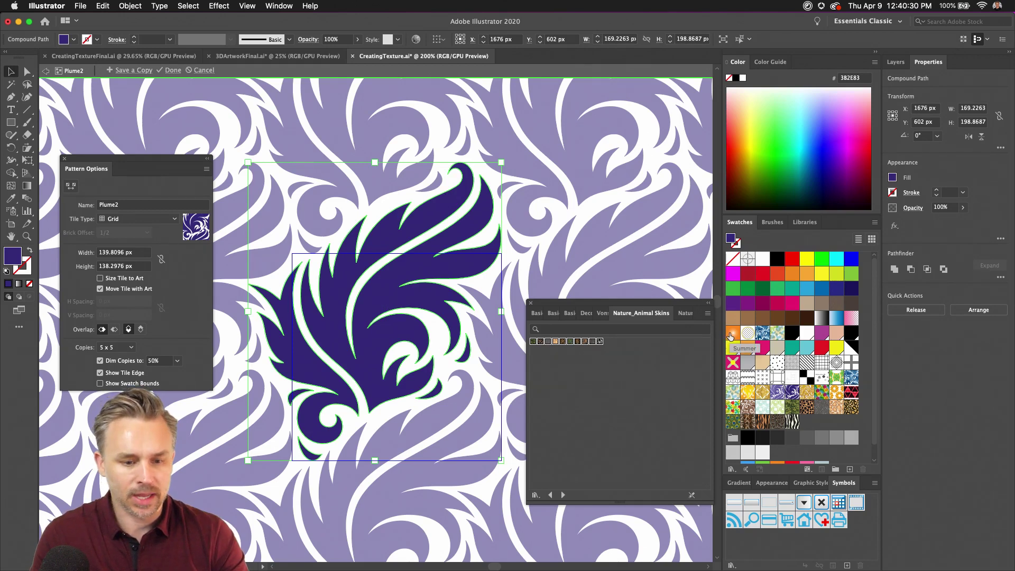
{"action": "left_click", "coordinate": [24, 263]}
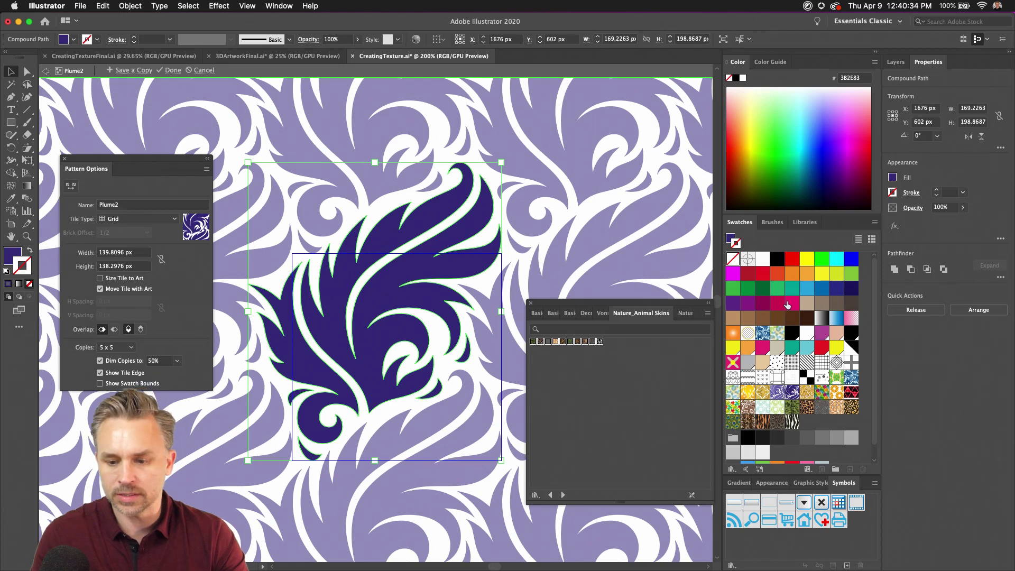
{"action": "left_click", "coordinate": [788, 302]}
{"action": "left_click", "coordinate": [133, 37]}
{"action": "left_click", "coordinate": [133, 38]}
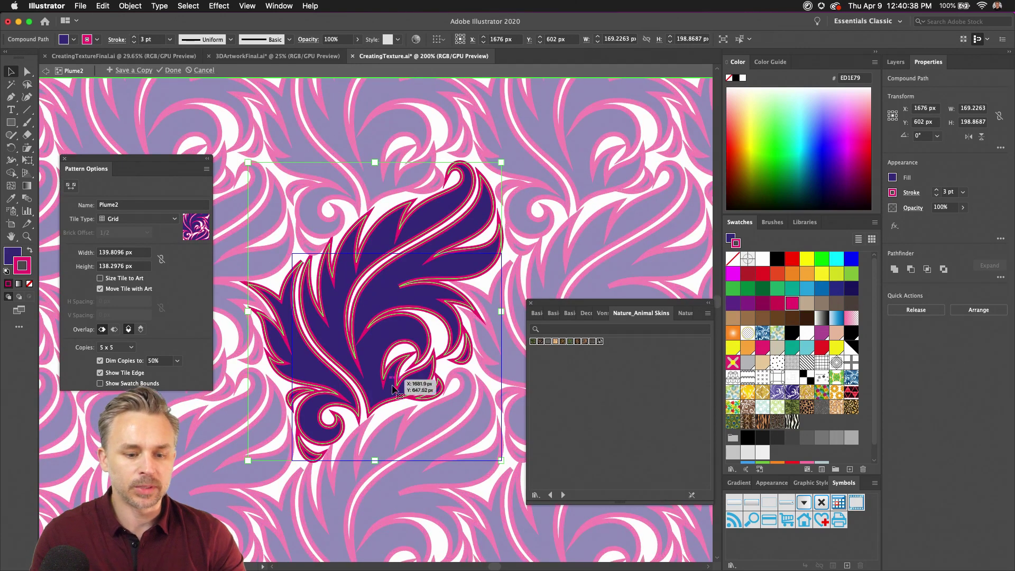
{"action": "left_click", "coordinate": [170, 71]}
{"action": "left_click", "coordinate": [218, 252]}
{"action": "key", "text": "super+minus"}
{"action": "key", "text": "super+minus"}
{"action": "key", "text": "super+minus"}
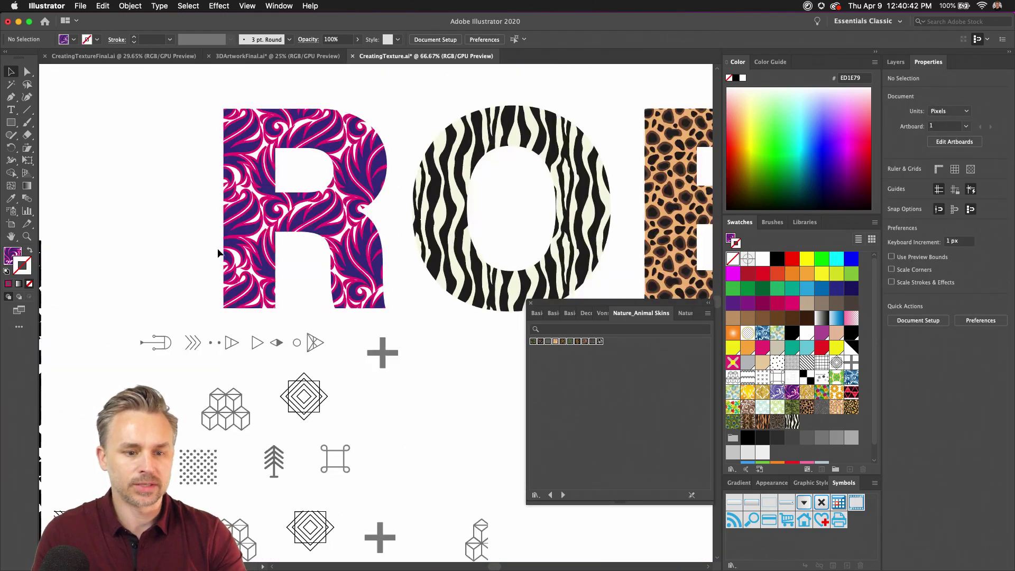
{"action": "left_click_drag", "start_coordinate": [200, 229], "coordinate": [77, 281]}
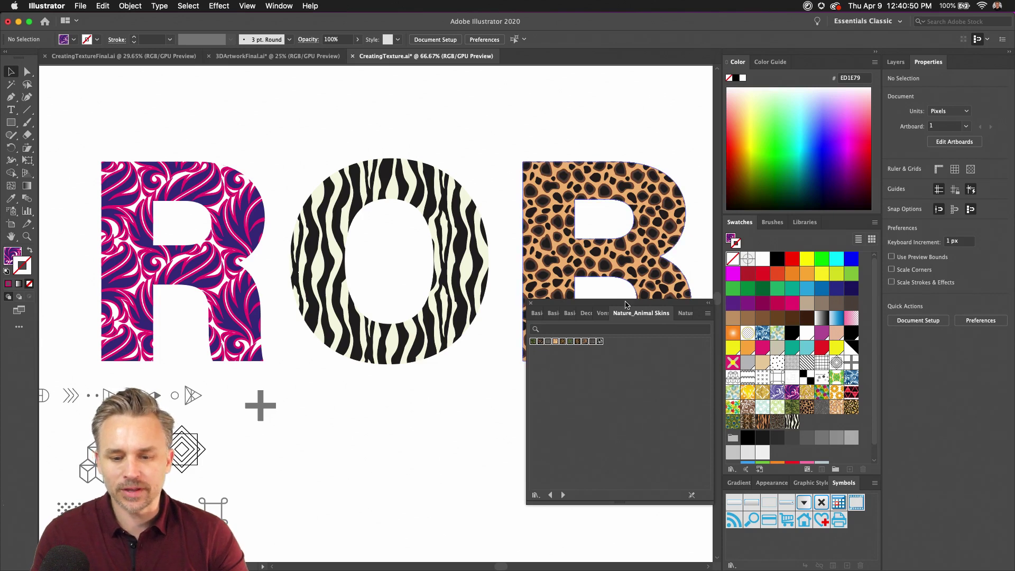
Add the Basic Graphics_Textures, Basic Graphics_Lines and Basic Graphics_Dots patterns to the document's swatches, and close the library panel
{"action": "left_click_drag", "start_coordinate": [626, 305], "coordinate": [622, 314]}
{"action": "left_click", "coordinate": [564, 326]}
{"action": "left_click_drag", "start_coordinate": [529, 354], "coordinate": [827, 431]}
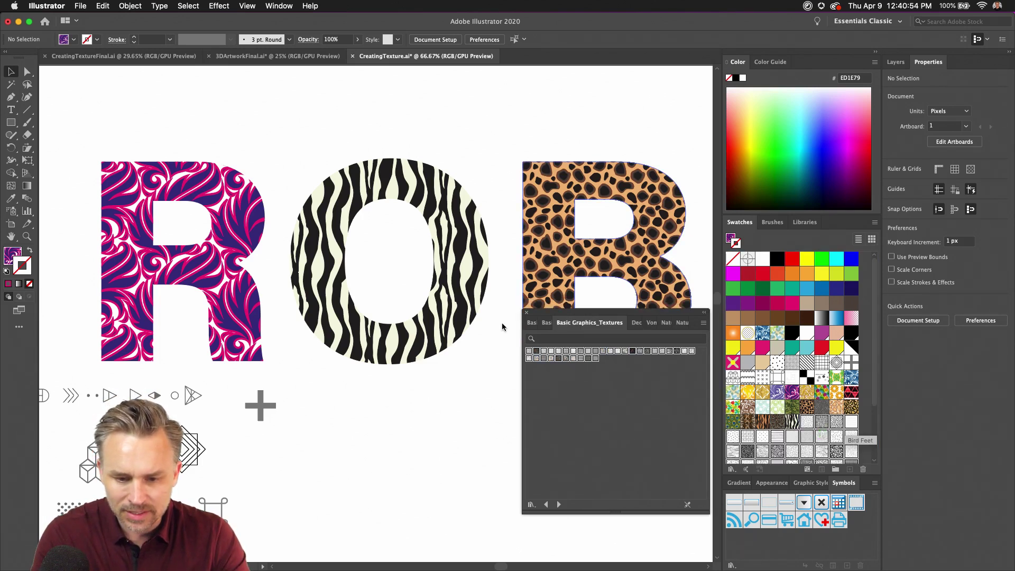
{"action": "left_click", "coordinate": [546, 323]}
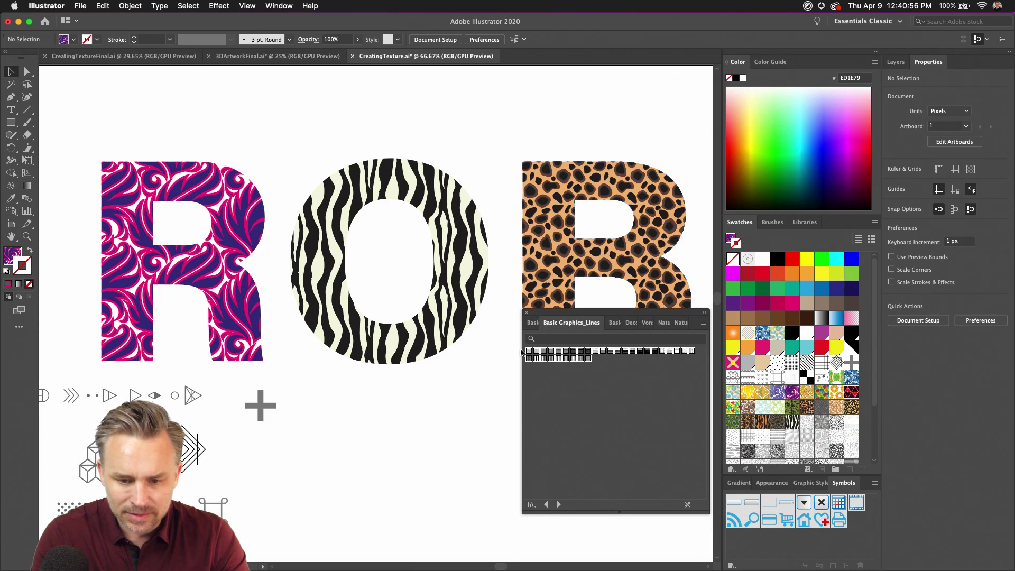
{"action": "left_click_drag", "start_coordinate": [529, 354], "coordinate": [783, 430]}
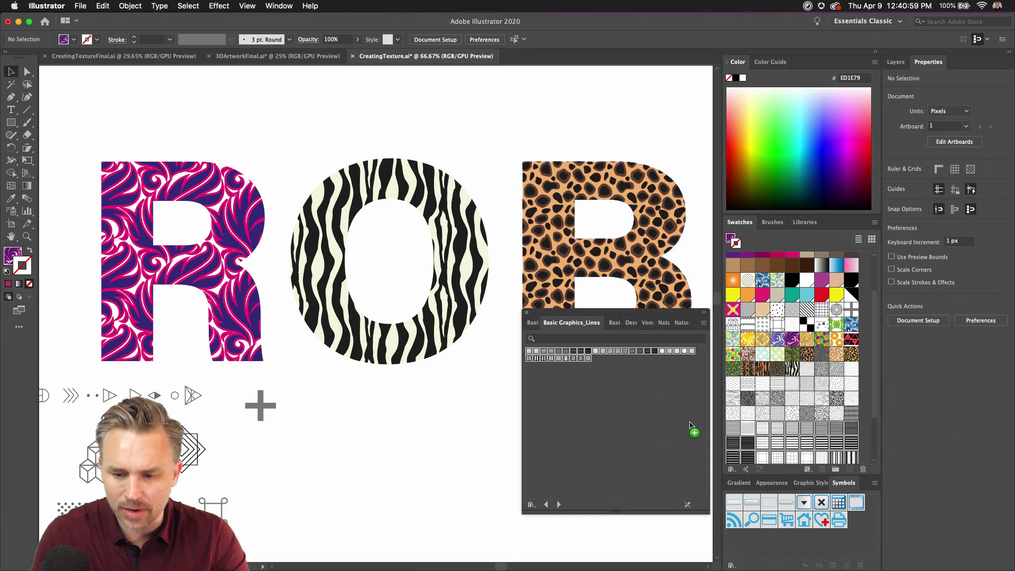
{"action": "left_click", "coordinate": [532, 325]}
{"action": "left_click_drag", "start_coordinate": [529, 353], "coordinate": [858, 429]}
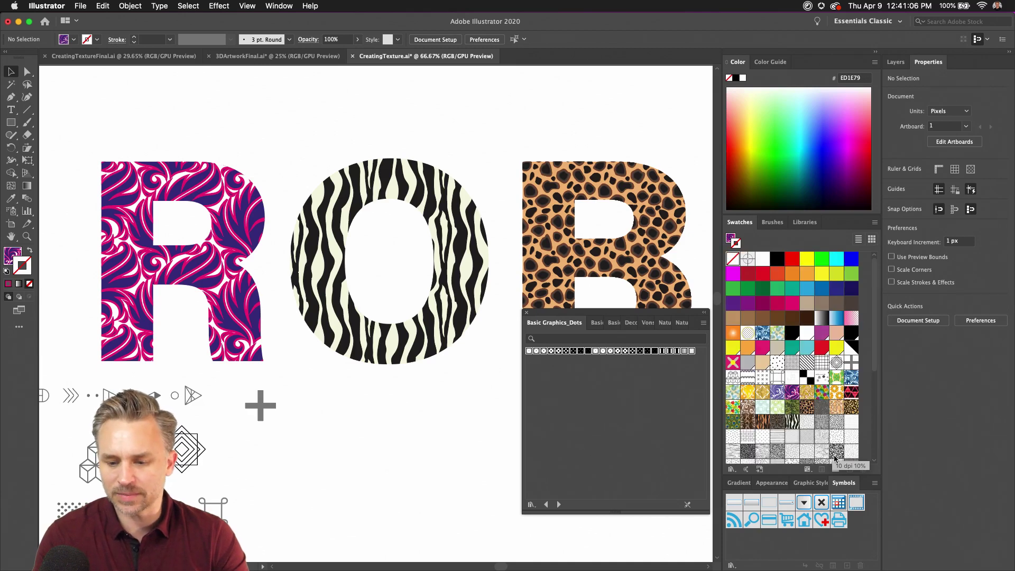
{"action": "scroll", "coordinate": [835, 458], "scroll_direction": "down", "scroll_amount": 5}
{"action": "left_click", "coordinate": [527, 312]}
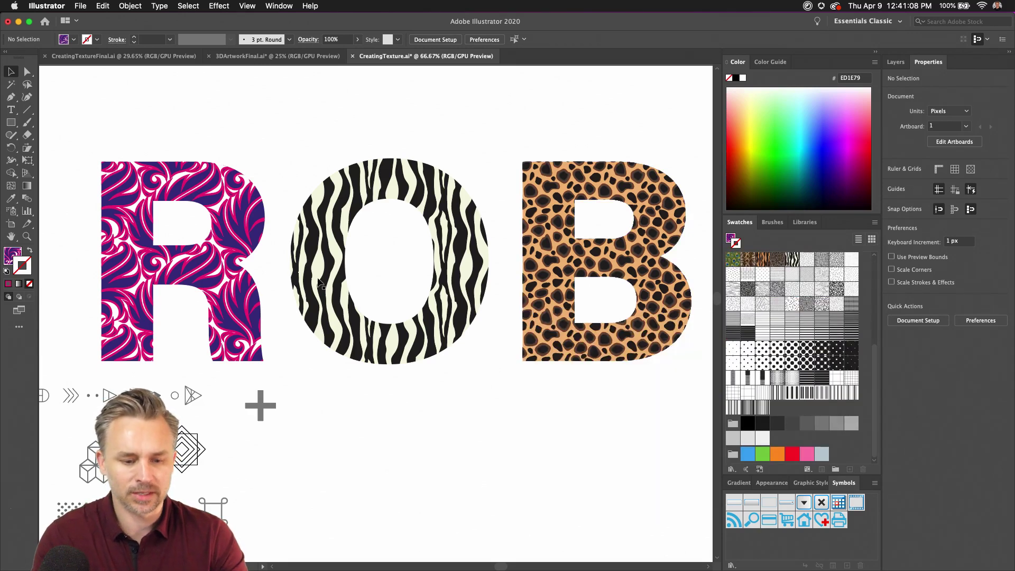
Draw a square of about 321 × 321 px with a grey fill and no stroke in the empty area below the letter B
{"action": "scroll", "coordinate": [408, 218], "scroll_direction": "left", "scroll_amount": 5}
{"action": "scroll", "coordinate": [408, 218], "scroll_direction": "down", "scroll_amount": 5}
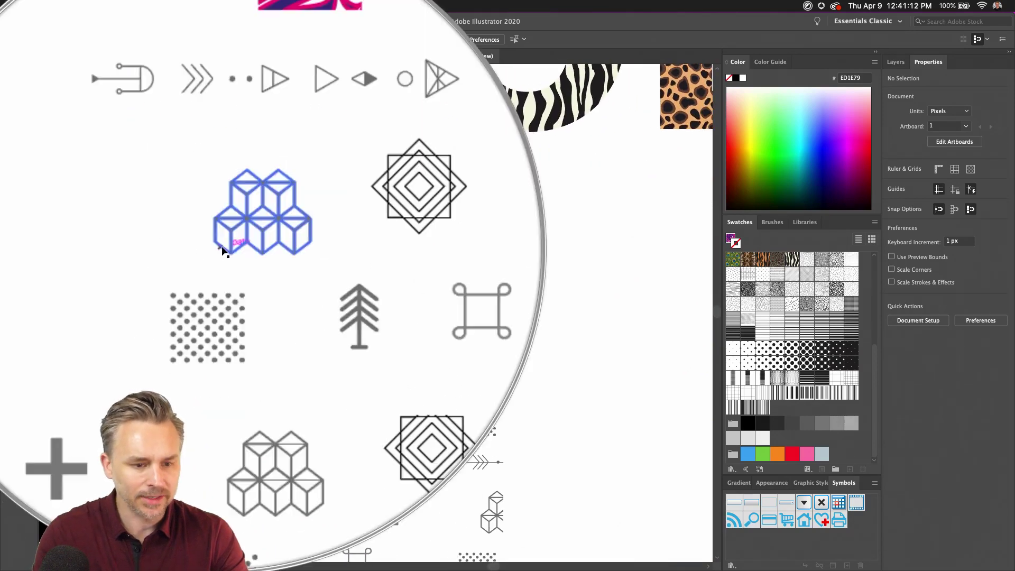
{"action": "scroll", "coordinate": [313, 266], "scroll_direction": "right", "scroll_amount": 5}
{"action": "scroll", "coordinate": [314, 266], "scroll_direction": "up", "scroll_amount": 1}
{"action": "scroll", "coordinate": [313, 267], "scroll_direction": "right", "scroll_amount": 4}
{"action": "left_click", "coordinate": [11, 122]}
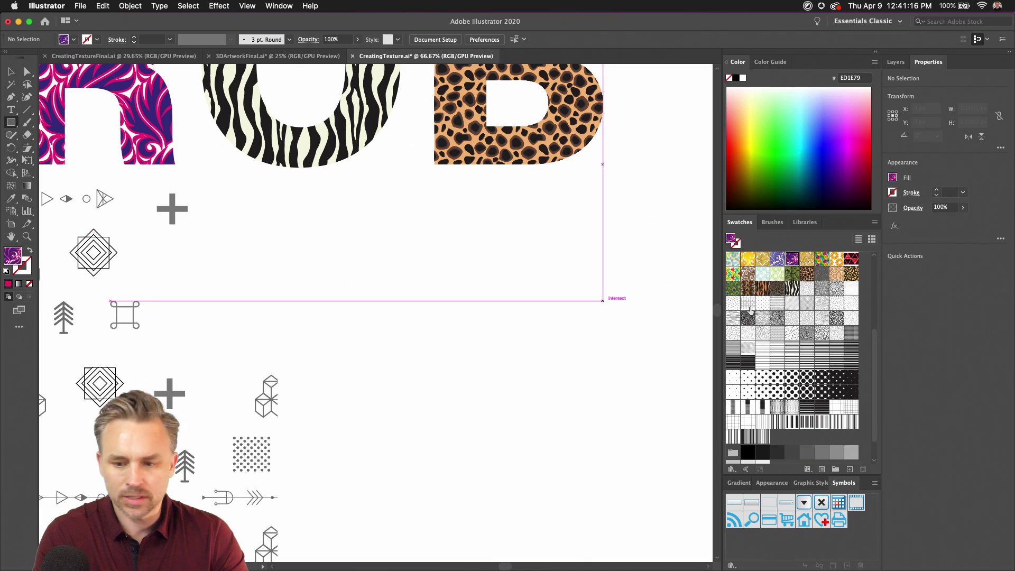
{"action": "scroll", "coordinate": [774, 355], "scroll_direction": "up", "scroll_amount": 5}
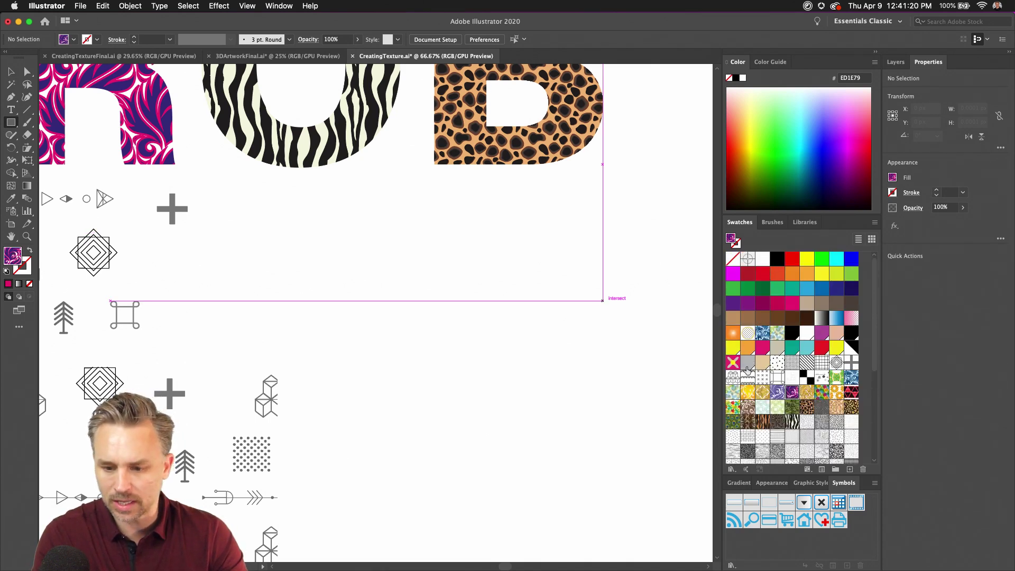
{"action": "left_click", "coordinate": [748, 362]}
{"action": "left_click_drag", "start_coordinate": [413, 326], "coordinate": [571, 485]}
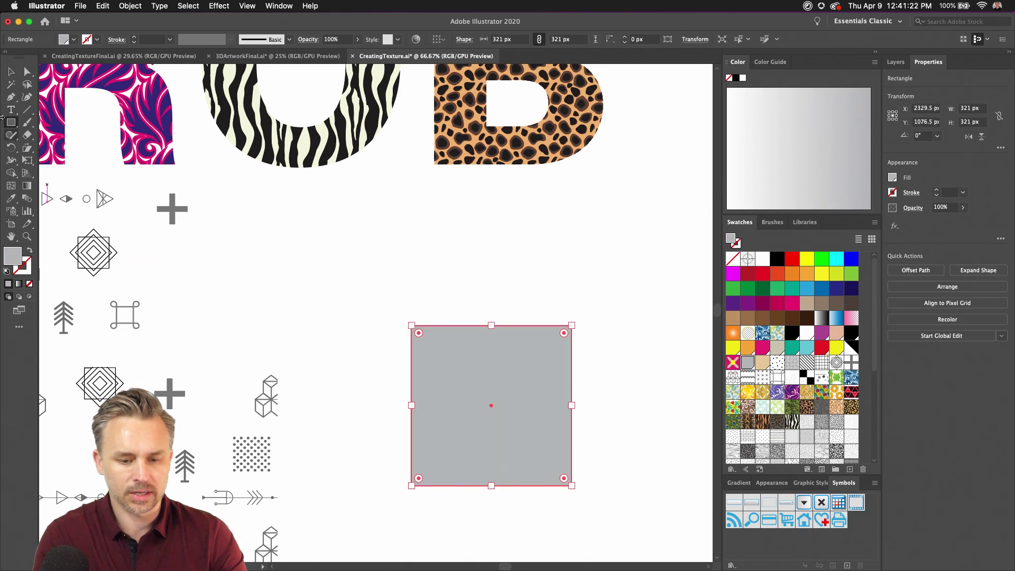
Move the grey square up, scale it down, and set its size to 80 × 80 px
{"action": "key", "text": "v"}
{"action": "left_click_drag", "start_coordinate": [453, 379], "coordinate": [458, 340]}
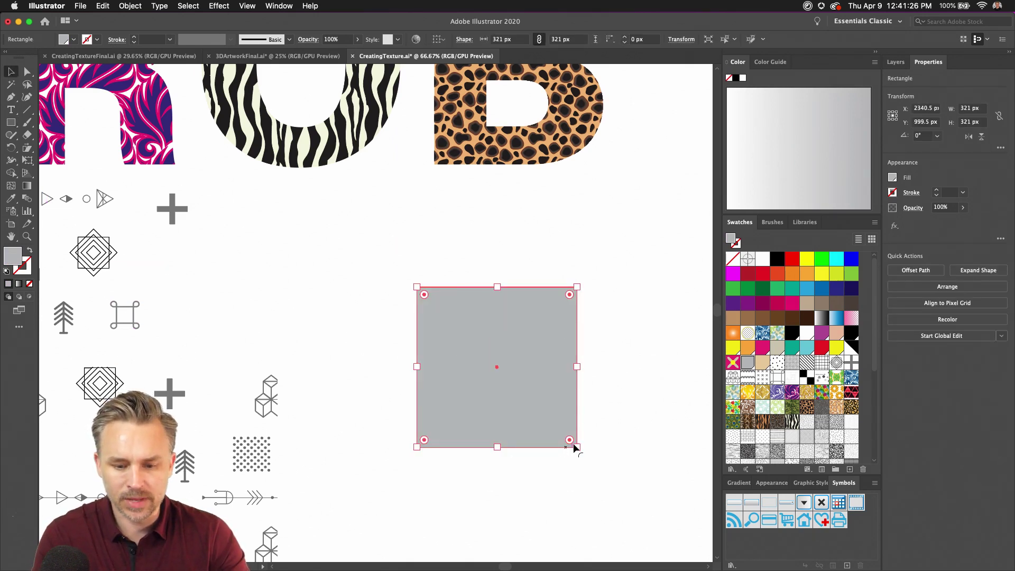
{"action": "left_click_drag", "start_coordinate": [578, 448], "coordinate": [469, 327]}
{"action": "key", "text": "super+equal"}
{"action": "key", "text": "super+equal"}
{"action": "key", "text": "super+equal"}
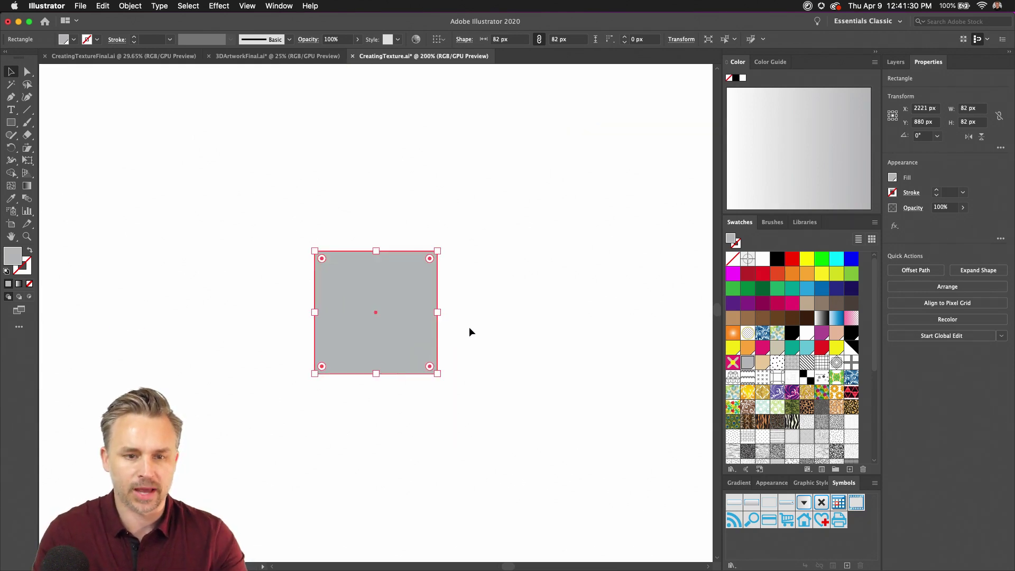
{"action": "key", "text": "super+equal"}
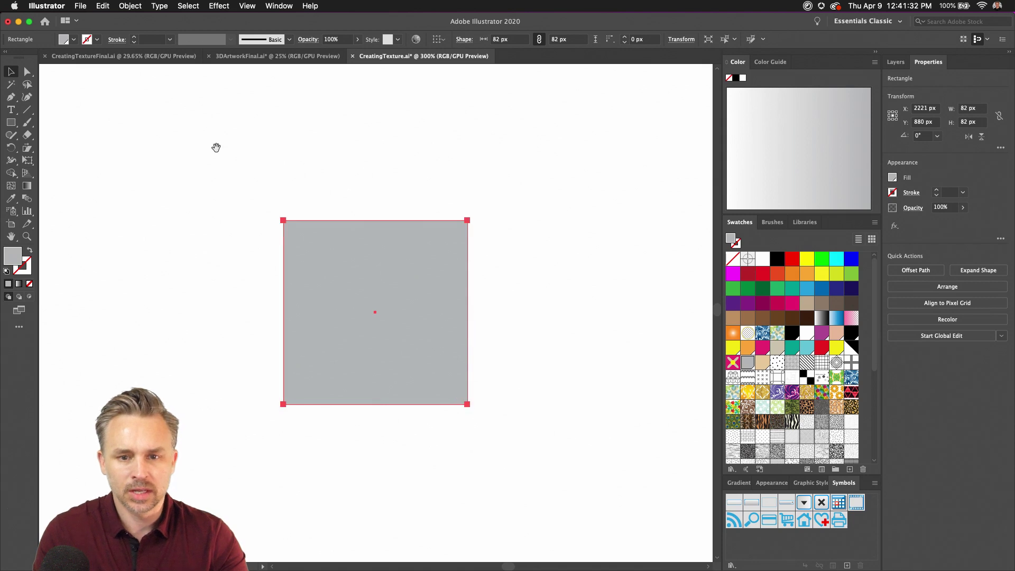
{"action": "scroll", "coordinate": [336, 174], "scroll_direction": "left", "scroll_amount": 2}
{"action": "left_click", "coordinate": [501, 39]}
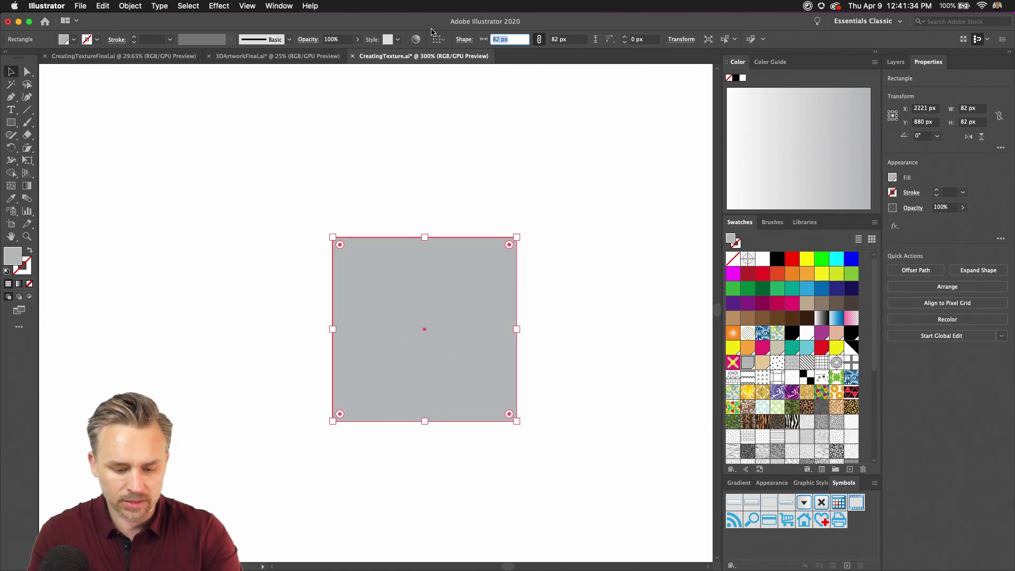
{"action": "type", "text": "80"}
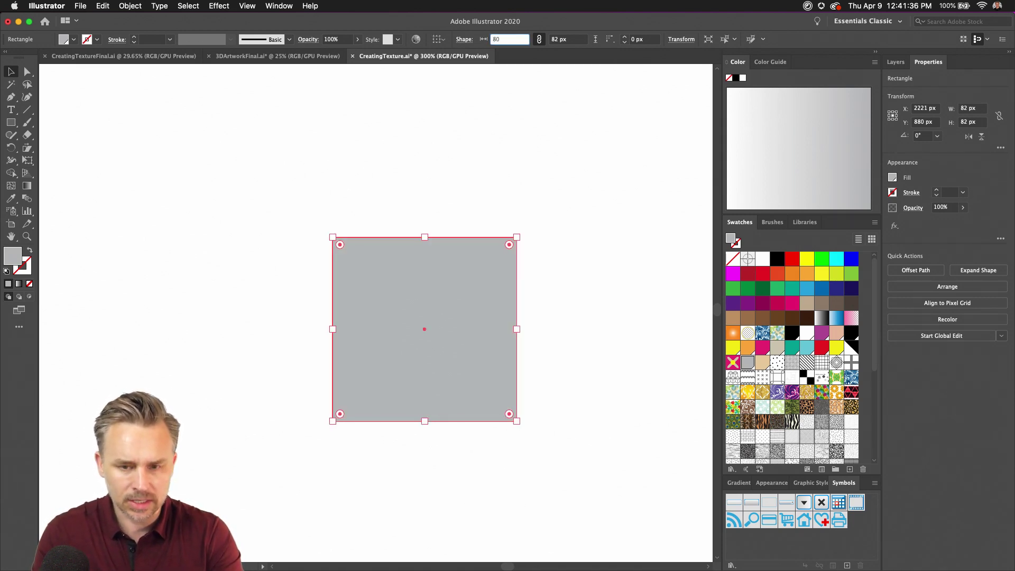
{"action": "key", "text": "Return"}
Apply a 3D Extrude & Bevel effect to the grey square with the Isometric Left position and an 80 pt extrude depth
{"action": "left_click", "coordinate": [217, 5]}
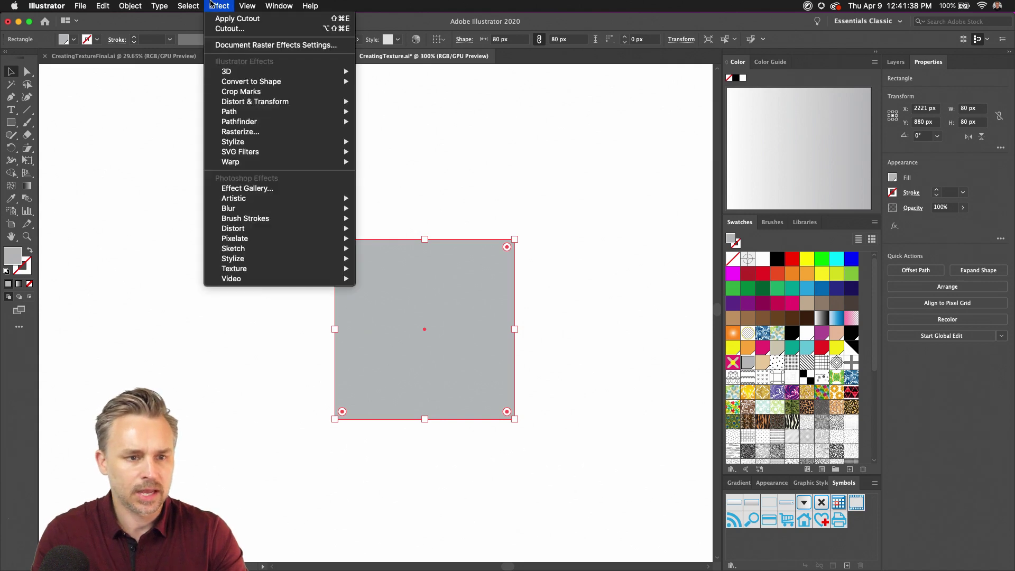
{"action": "mouse_move", "coordinate": [291, 72]}
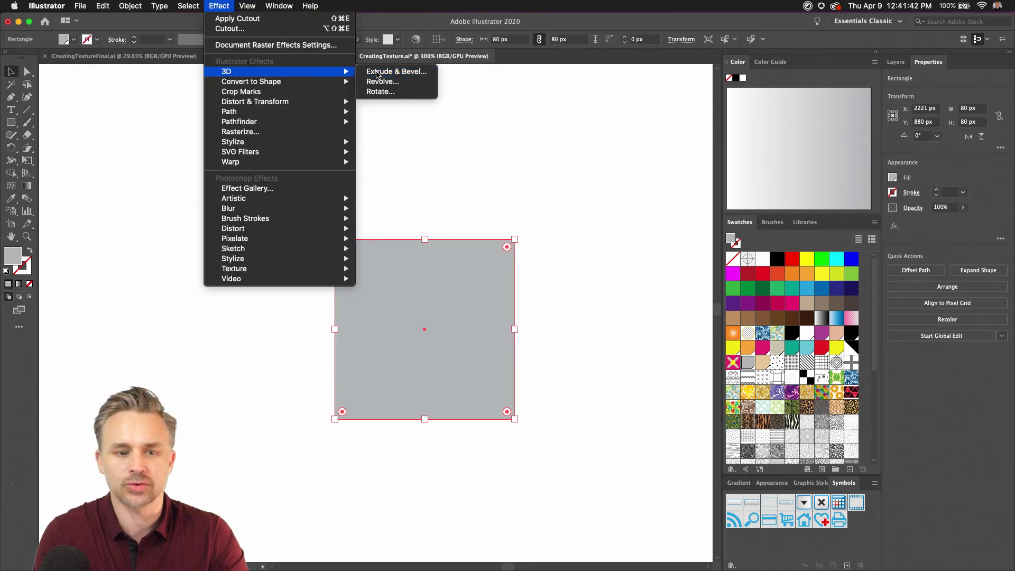
{"action": "left_click", "coordinate": [377, 73]}
{"action": "left_click_drag", "start_coordinate": [623, 159], "coordinate": [525, 183]}
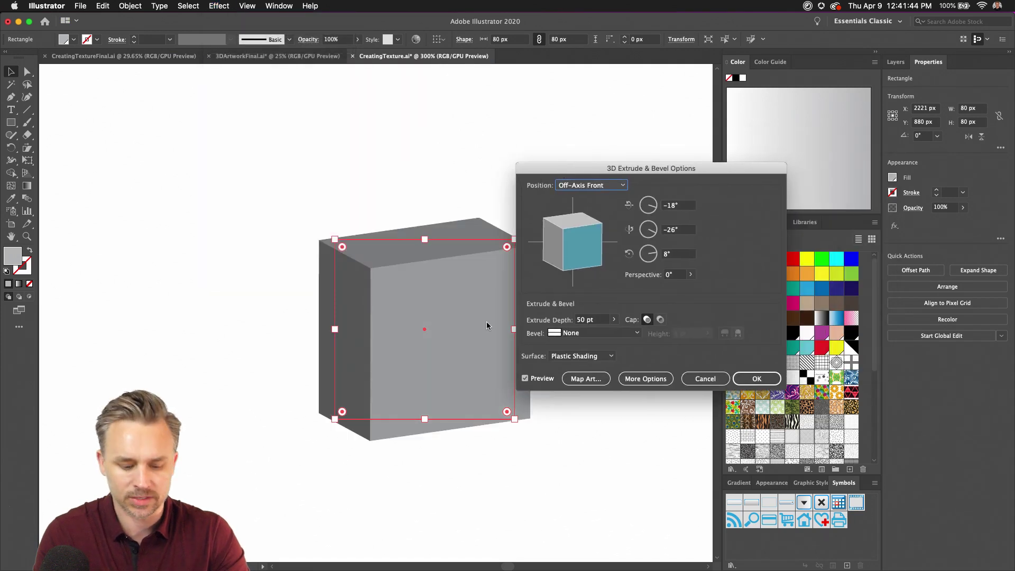
{"action": "left_click", "coordinate": [586, 186]}
{"action": "left_click", "coordinate": [578, 365]}
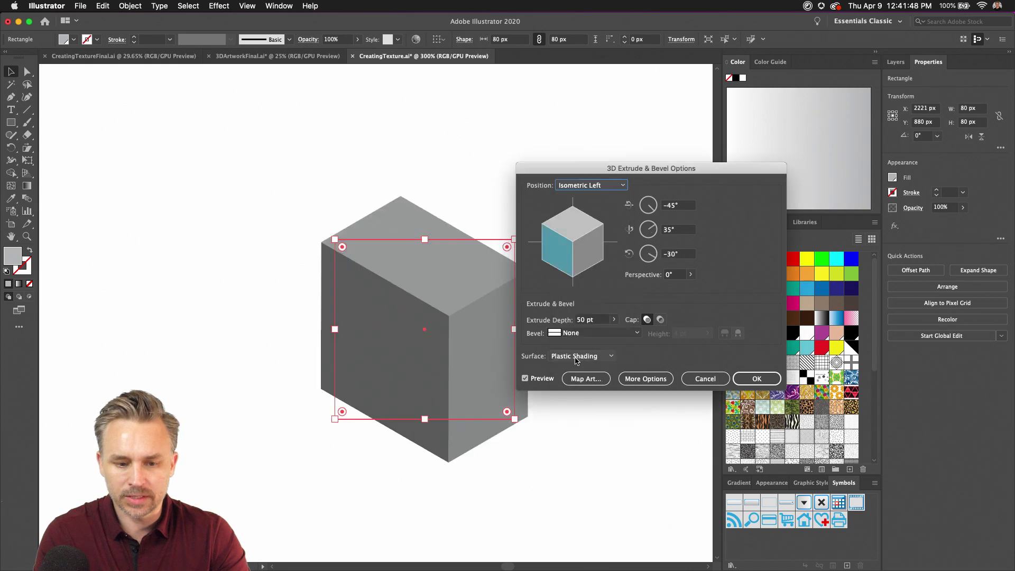
{"action": "left_click", "coordinate": [590, 319]}
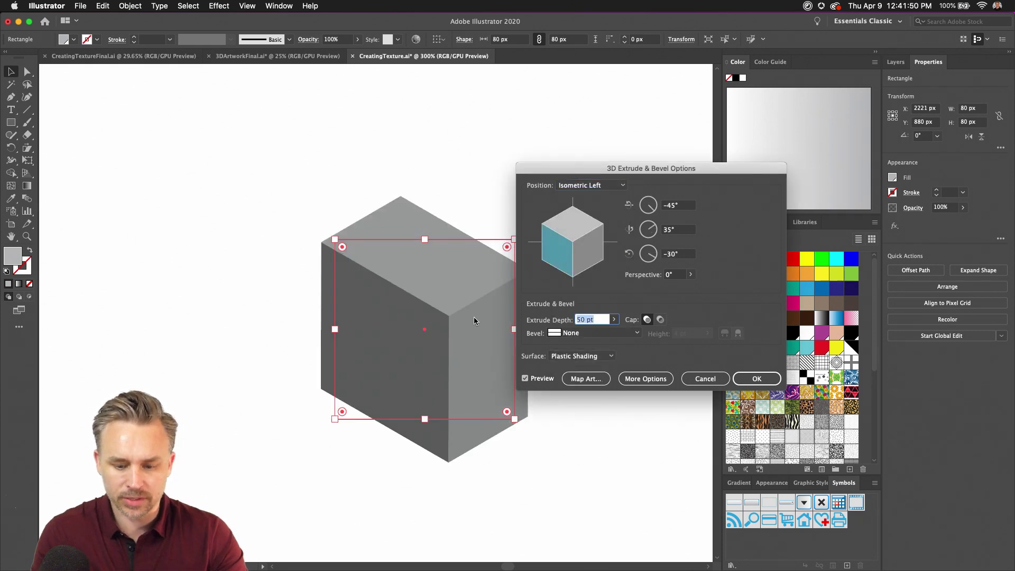
{"action": "type", "text": "80"}
{"action": "key", "text": "Tab"}
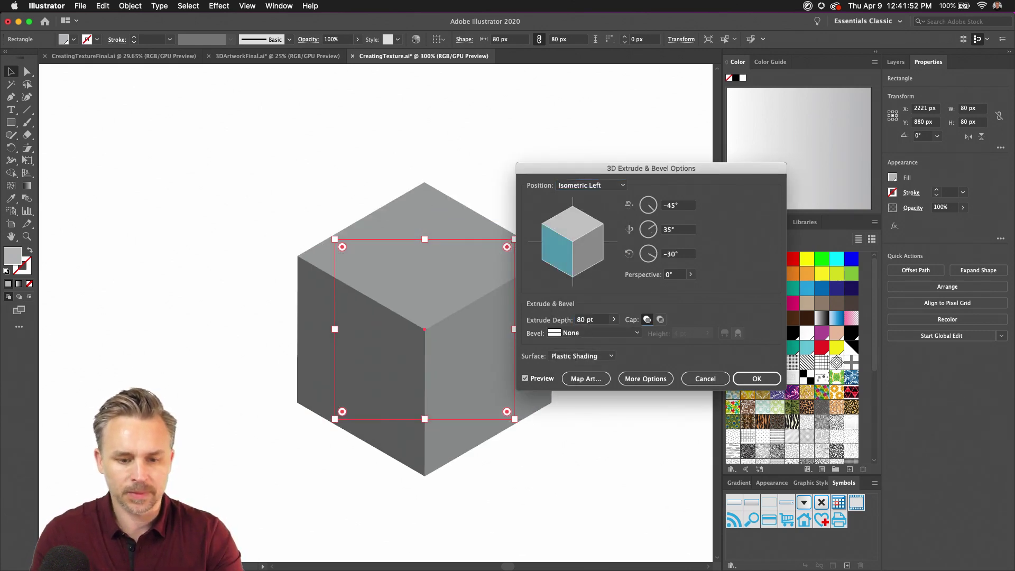
Shift the cube's light source to the upper left of the shading sphere and apply the 3D effect
{"action": "left_click_drag", "start_coordinate": [554, 168], "coordinate": [644, 94]}
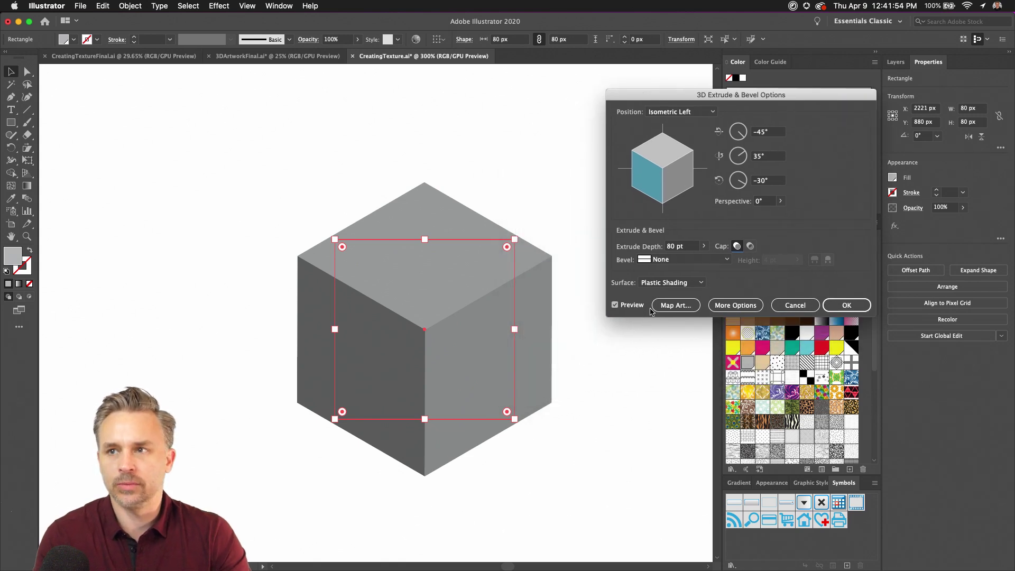
{"action": "left_click", "coordinate": [732, 305]}
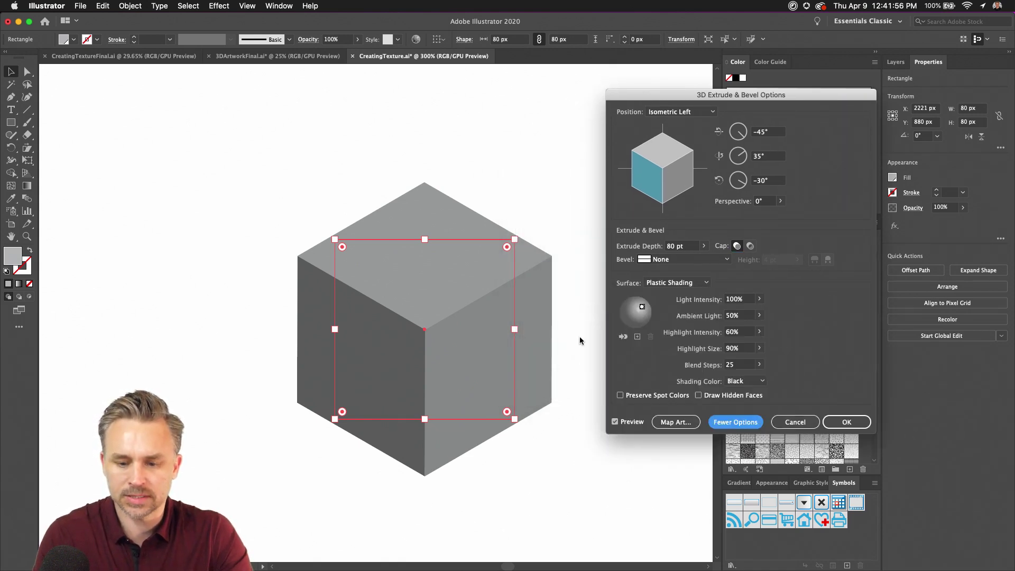
{"action": "left_click_drag", "start_coordinate": [635, 306], "coordinate": [630, 307]}
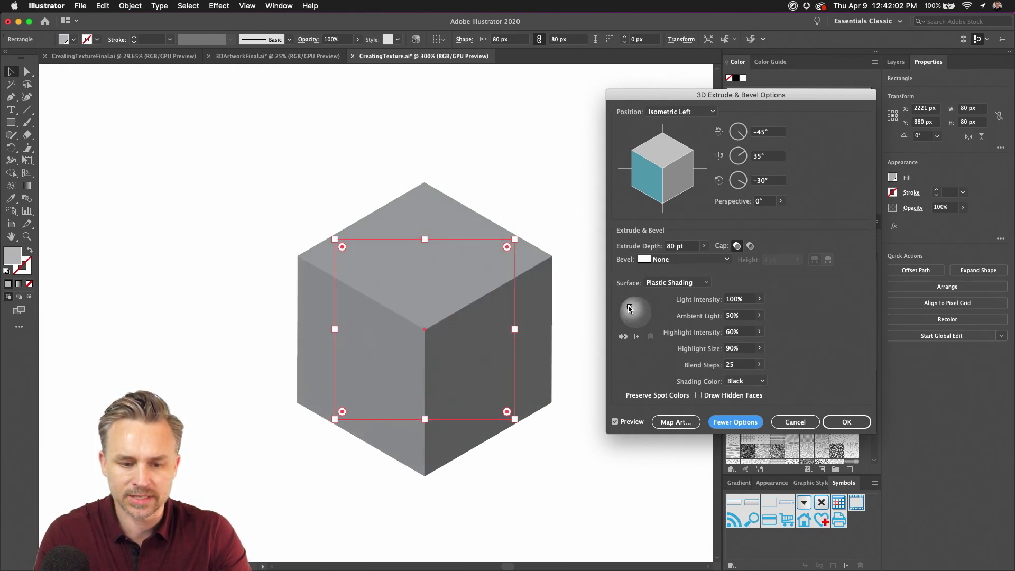
{"action": "left_click", "coordinate": [827, 422]}
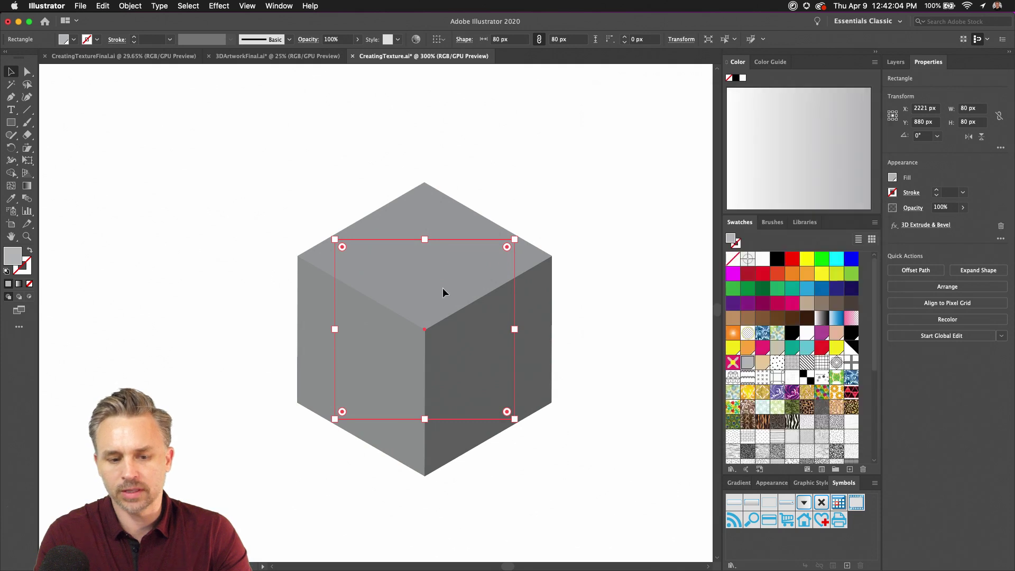
Add the 3D cube to the swatches as a pattern, move the original cube aside to the left, and deselect it
{"action": "key", "text": "super+minus"}
{"action": "key", "text": "super+minus"}
{"action": "key", "text": "super+minus"}
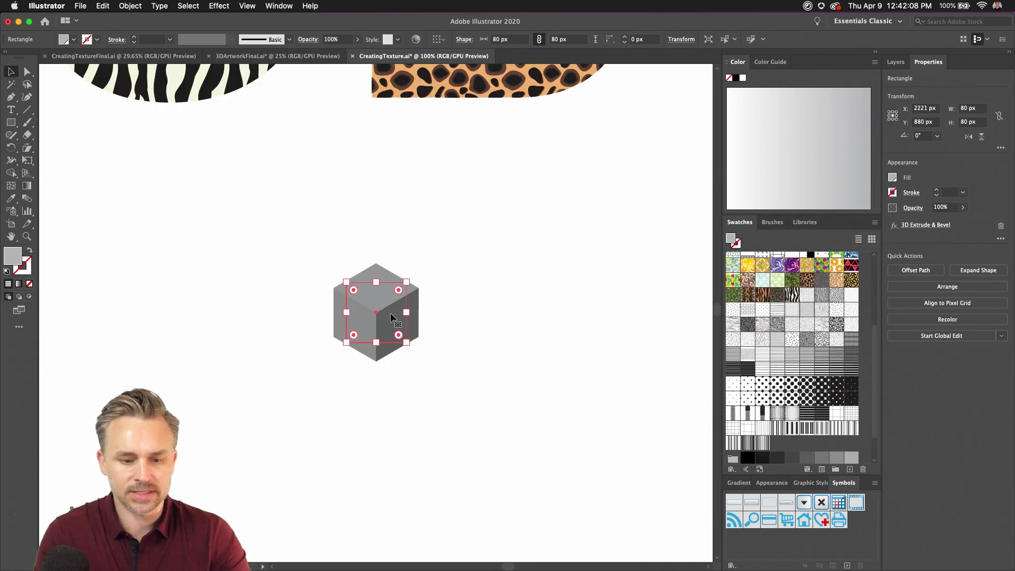
{"action": "left_click_drag", "start_coordinate": [372, 300], "coordinate": [786, 421]}
{"action": "left_click_drag", "start_coordinate": [375, 296], "coordinate": [165, 287]}
{"action": "left_click", "coordinate": [331, 261]}
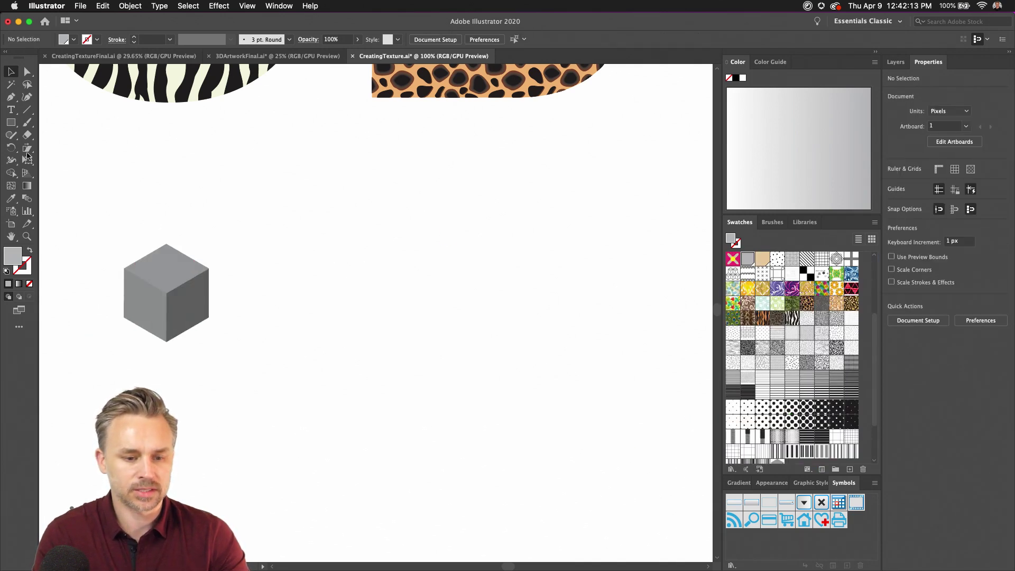
Draw a square of about 638 × 638 px below the letter B and remove its 3D Extrude & Bevel effect
{"action": "left_click", "coordinate": [11, 124]}
{"action": "key", "text": "super+minus"}
{"action": "key", "text": "super+minus"}
{"action": "key", "text": "super+minus"}
{"action": "mouse_move", "coordinate": [372, 280]}
{"action": "left_mouse_down"}
{"action": "mouse_move", "coordinate": [464, 386]}
{"action": "mouse_move", "coordinate": [529, 438]}
{"action": "left_mouse_up"}
{"action": "left_click_drag", "start_coordinate": [414, 319], "coordinate": [427, 314]}
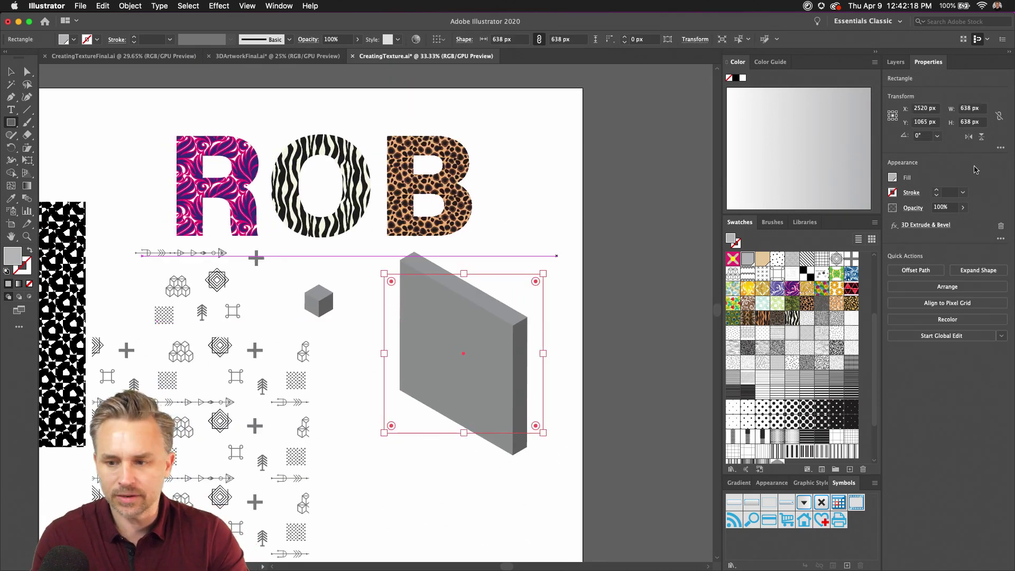
{"action": "left_click", "coordinate": [1001, 226]}
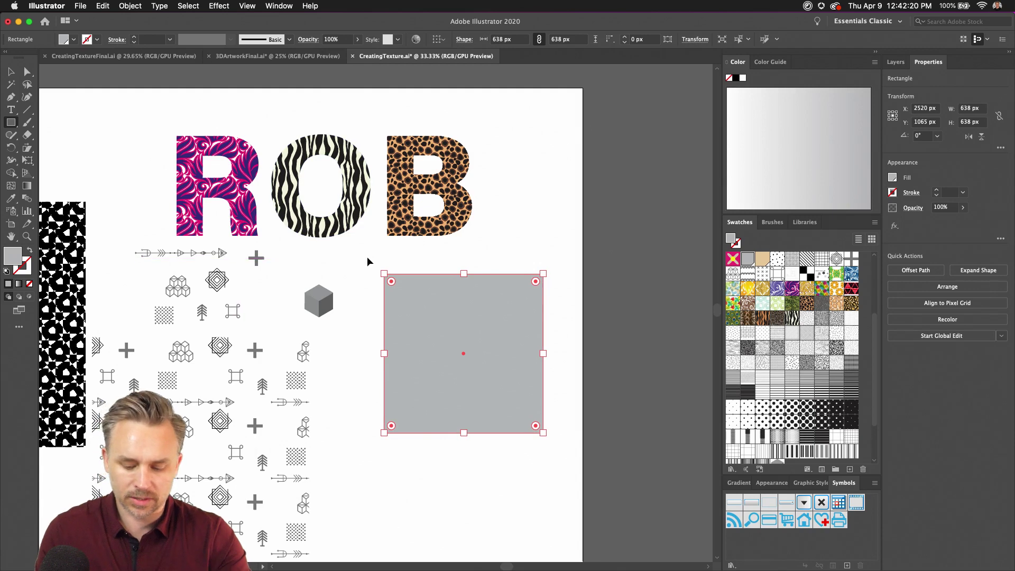
Fill the large square with the new cube pattern swatch
{"action": "key", "text": "super+plus"}
{"action": "key", "text": "super+plus"}
{"action": "scroll", "coordinate": [783, 443], "scroll_direction": "down", "scroll_amount": 2}
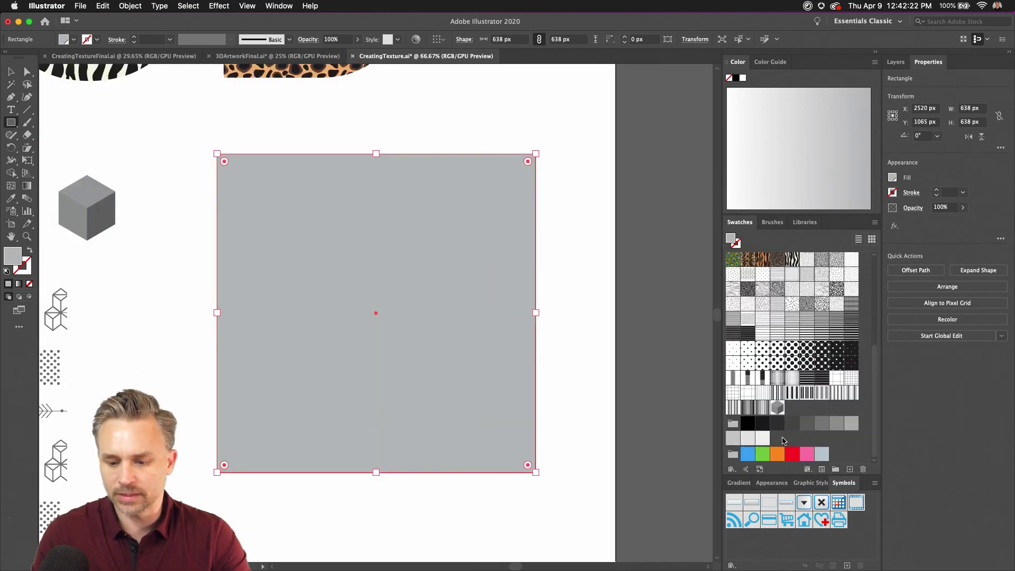
{"action": "left_click", "coordinate": [775, 407]}
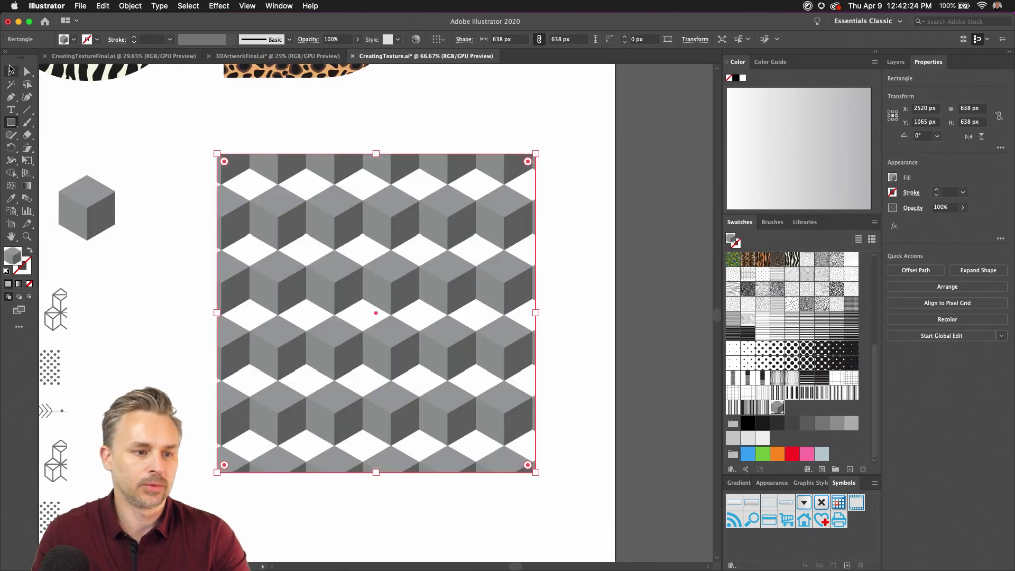
{"action": "left_click", "coordinate": [10, 73]}
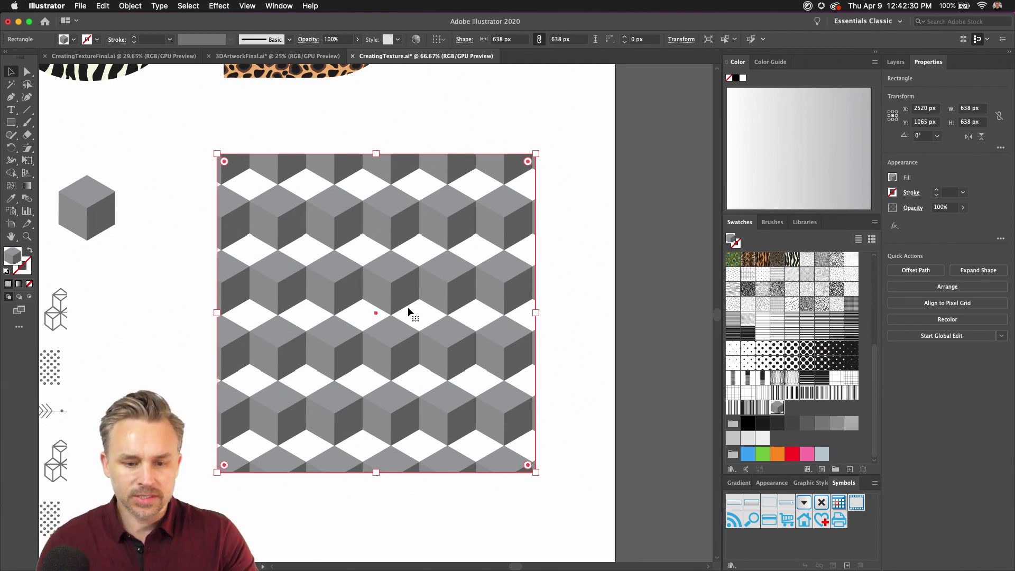
Open the cube pattern swatch for editing, select the cube in its tile, and check which commands are available for it
{"action": "double_click", "coordinate": [777, 409]}
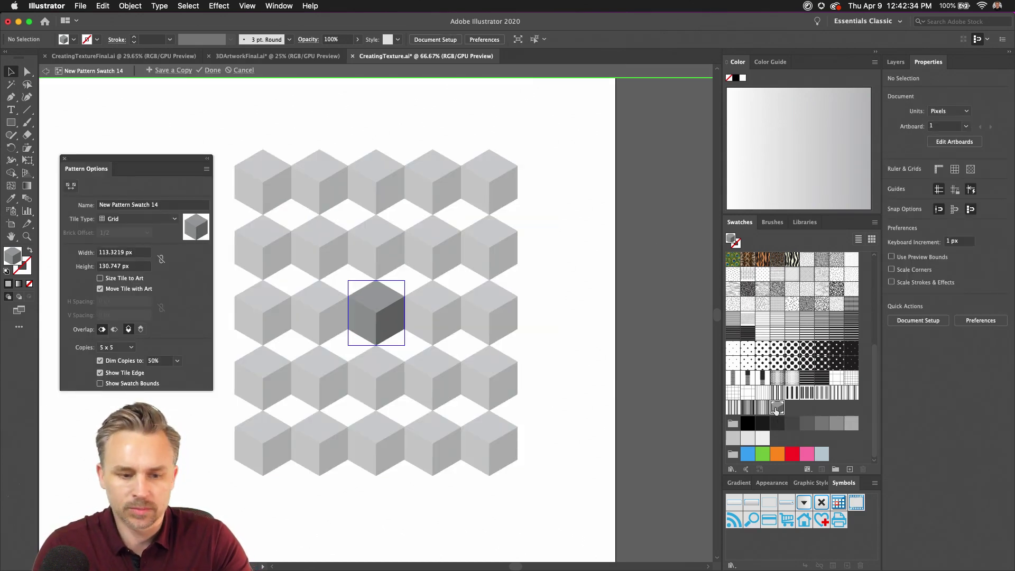
{"action": "left_click", "coordinate": [390, 331]}
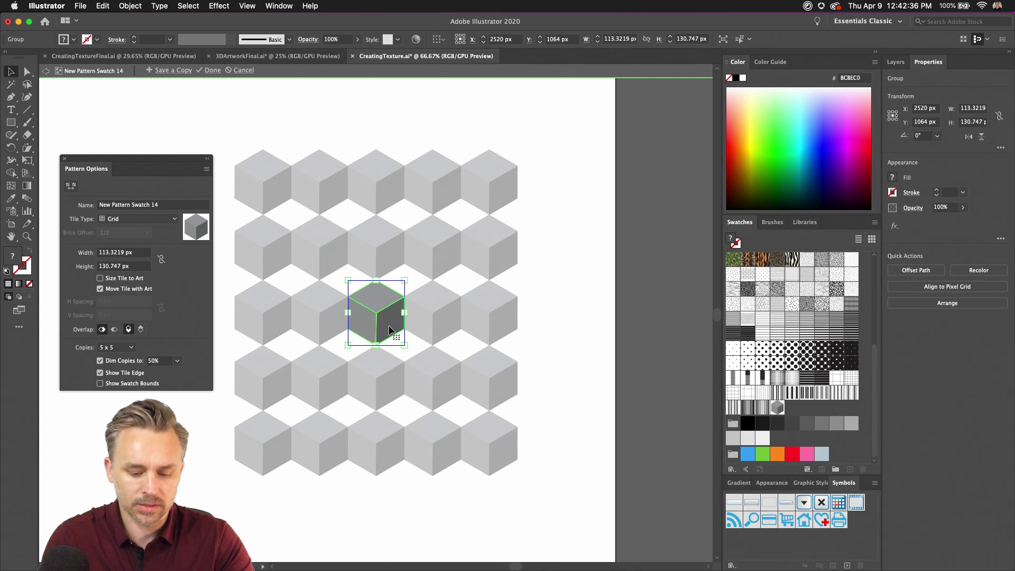
{"action": "key", "text": "super+equal"}
{"action": "key", "text": "super+equal"}
{"action": "key", "text": "super+equal"}
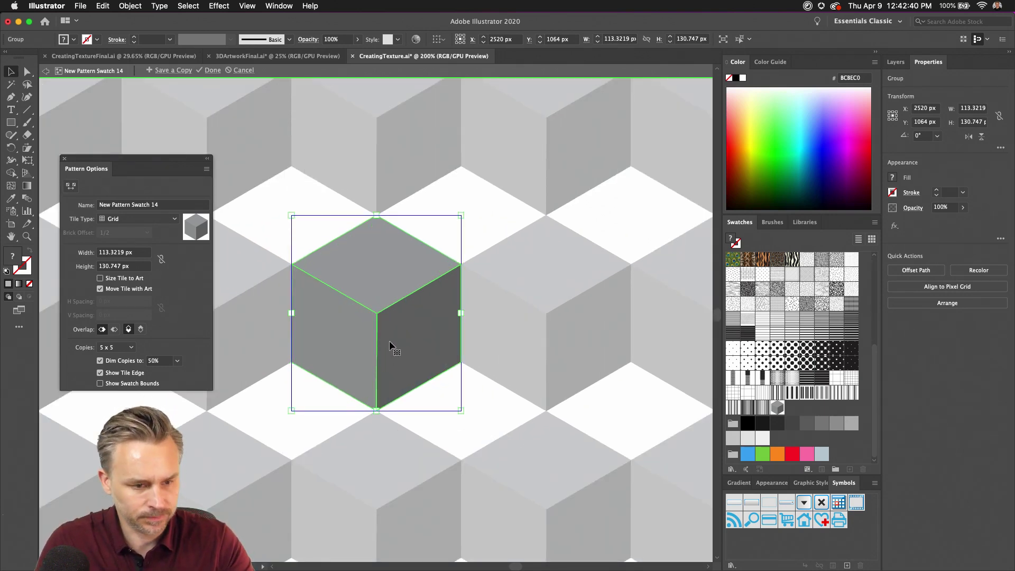
{"action": "right_click", "coordinate": [403, 329]}
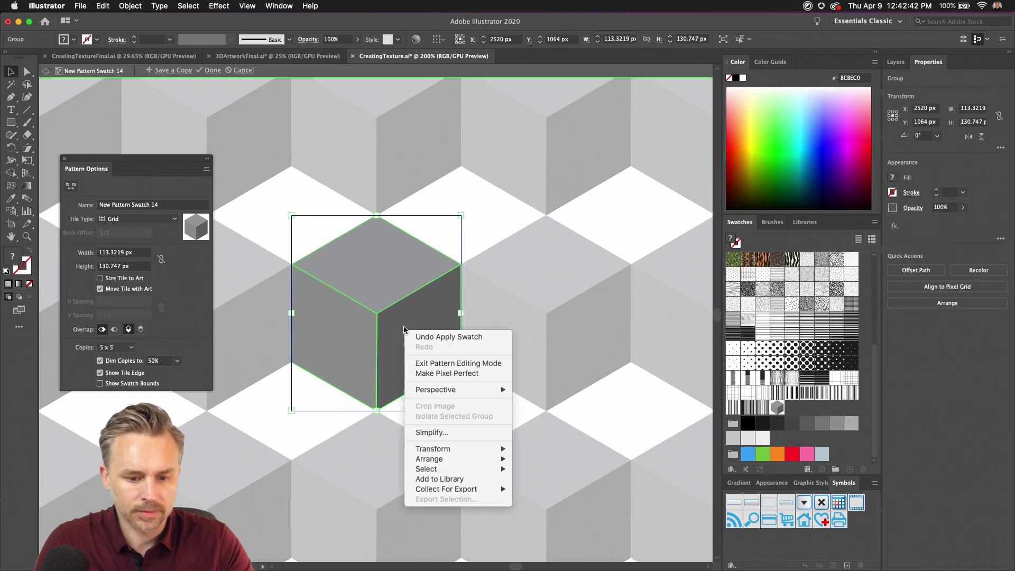
{"action": "left_click", "coordinate": [372, 265]}
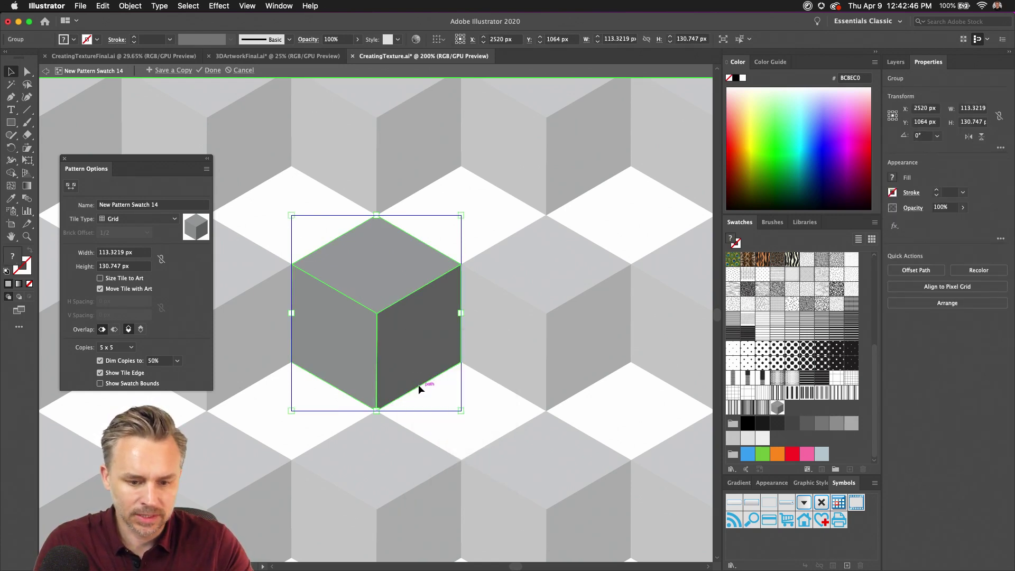
Expand the nested groups of the cube tile in the layer structure and check the available commands for the cube again
{"action": "left_click", "coordinate": [896, 62]}
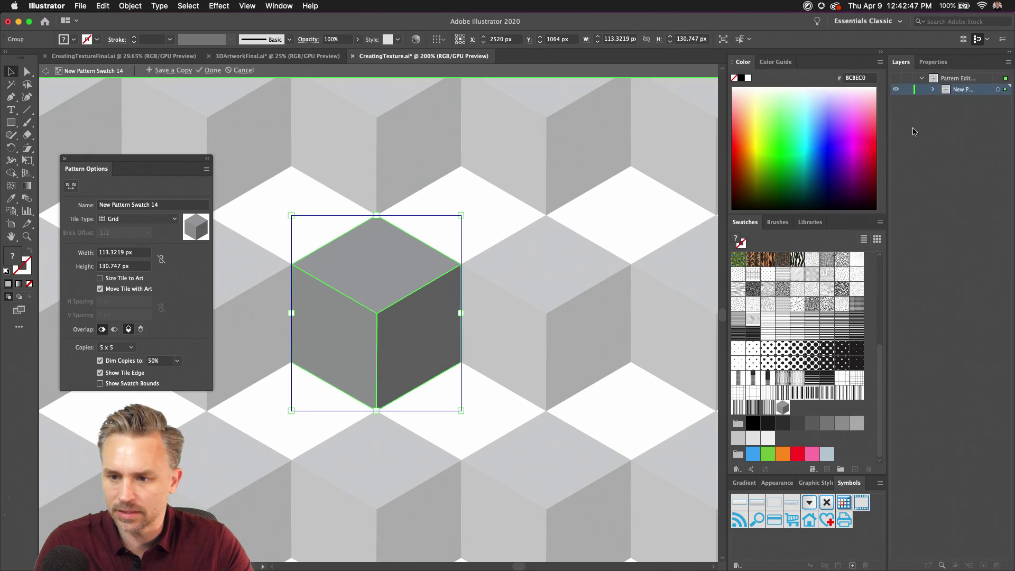
{"action": "left_click", "coordinate": [933, 89]}
{"action": "left_click", "coordinate": [947, 101]}
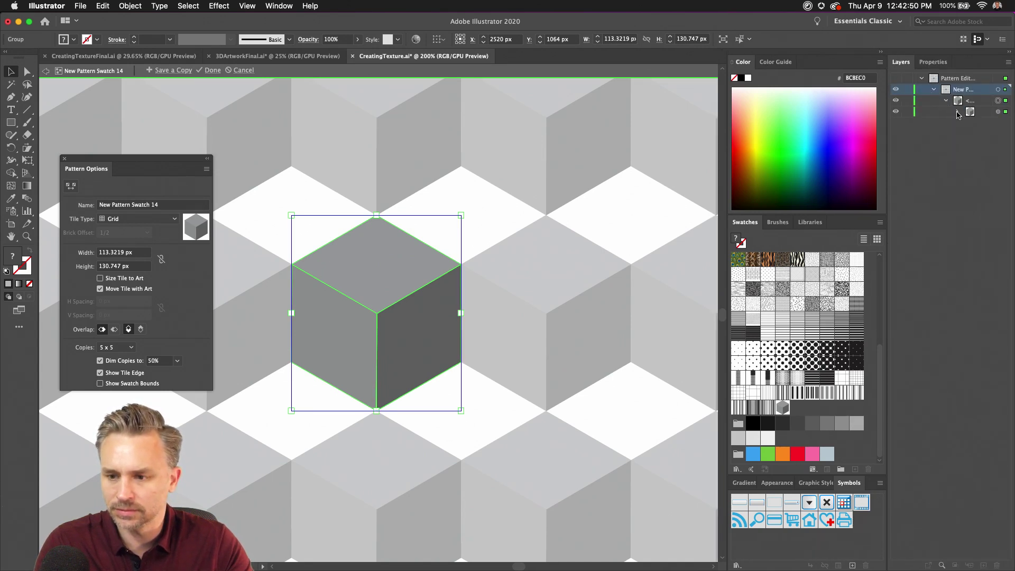
{"action": "left_click", "coordinate": [970, 122]}
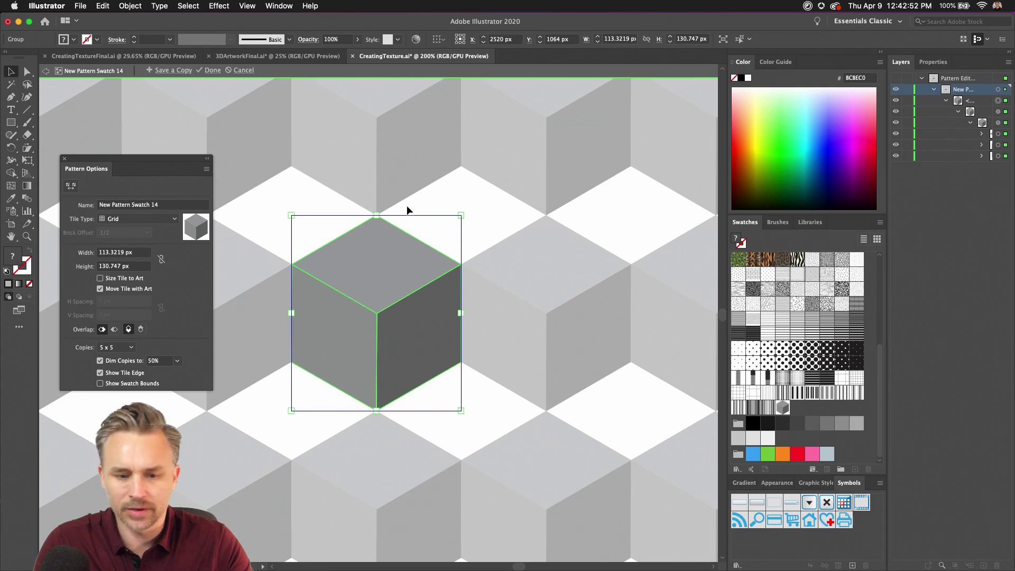
{"action": "right_click", "coordinate": [427, 312]}
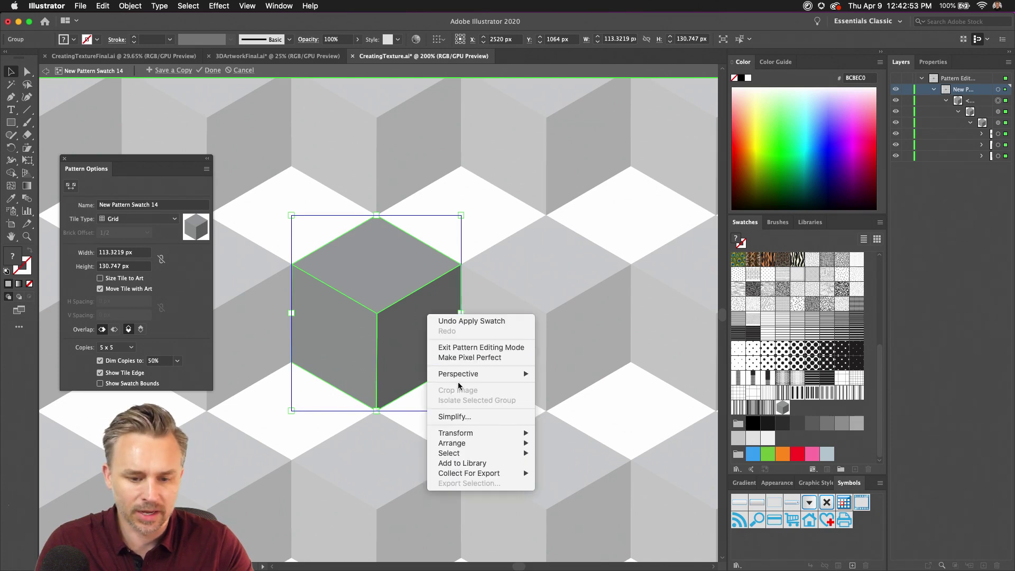
{"action": "left_click", "coordinate": [394, 341]}
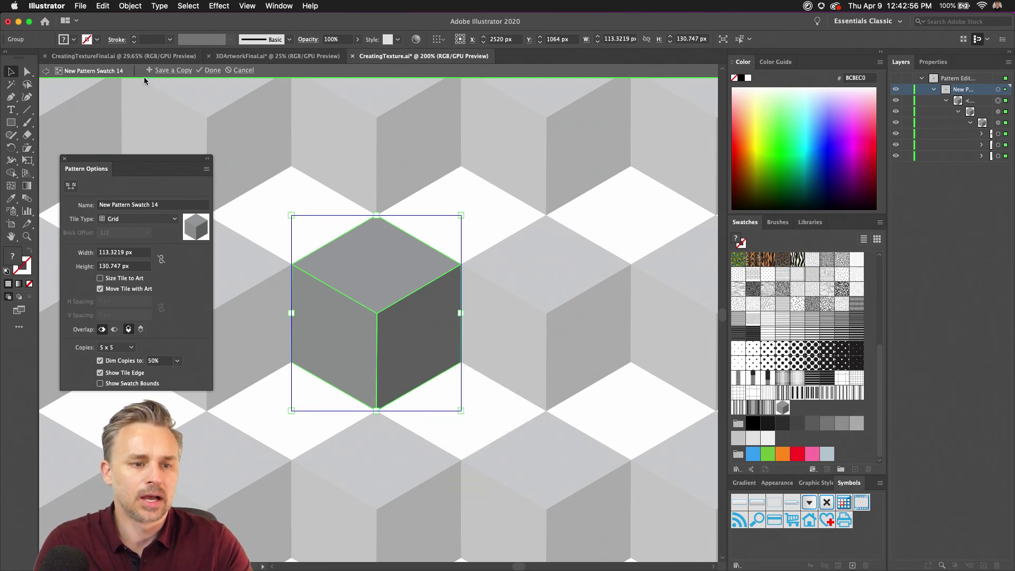
Finish editing the cube pattern and return to the ROB lettering
{"action": "left_click", "coordinate": [206, 73]}
{"action": "key", "text": "super+minus"}
{"action": "key", "text": "super+minus"}
{"action": "key", "text": "super+minus"}
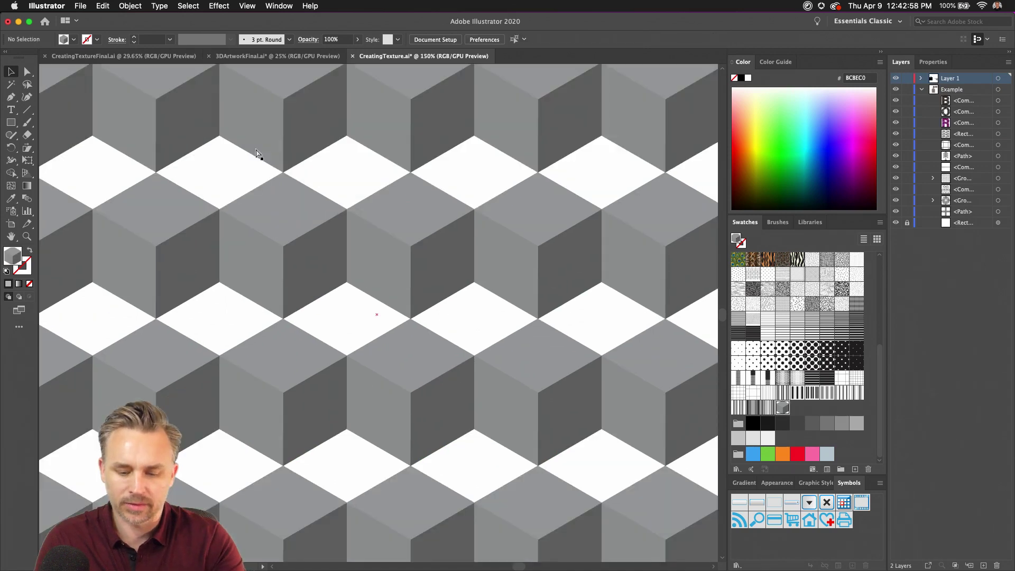
{"action": "key", "text": "super+minus"}
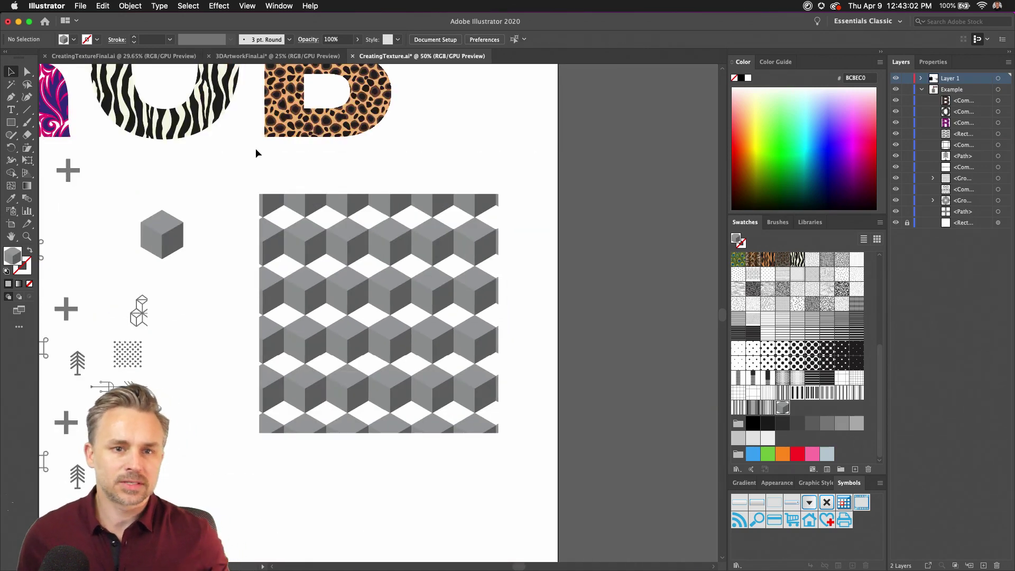
{"action": "scroll", "coordinate": [396, 302], "scroll_direction": "up", "scroll_amount": 5}
{"action": "scroll", "coordinate": [397, 301], "scroll_direction": "left", "scroll_amount": 8}
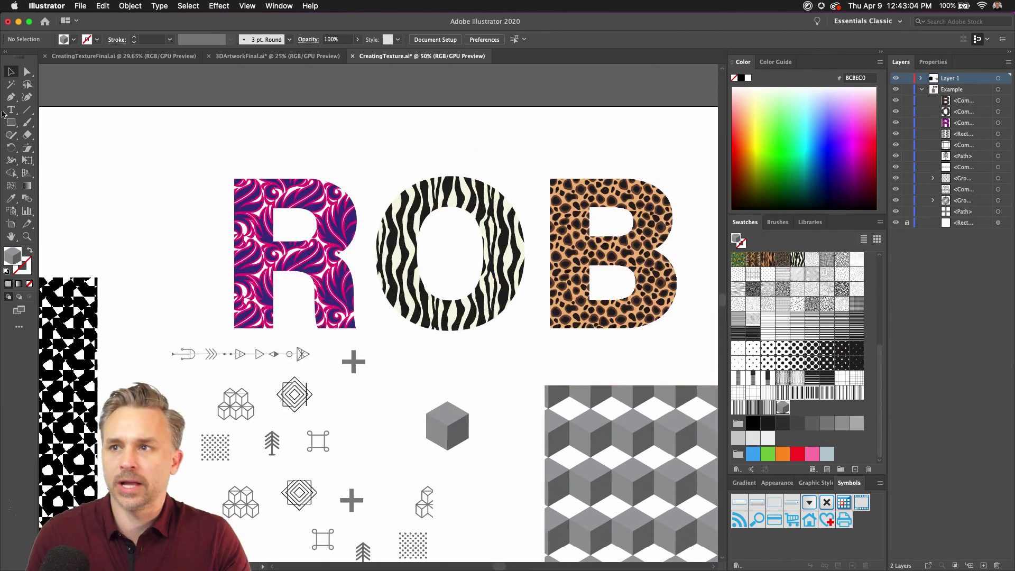
{"action": "left_click_drag", "start_coordinate": [296, 272], "coordinate": [275, 251]}
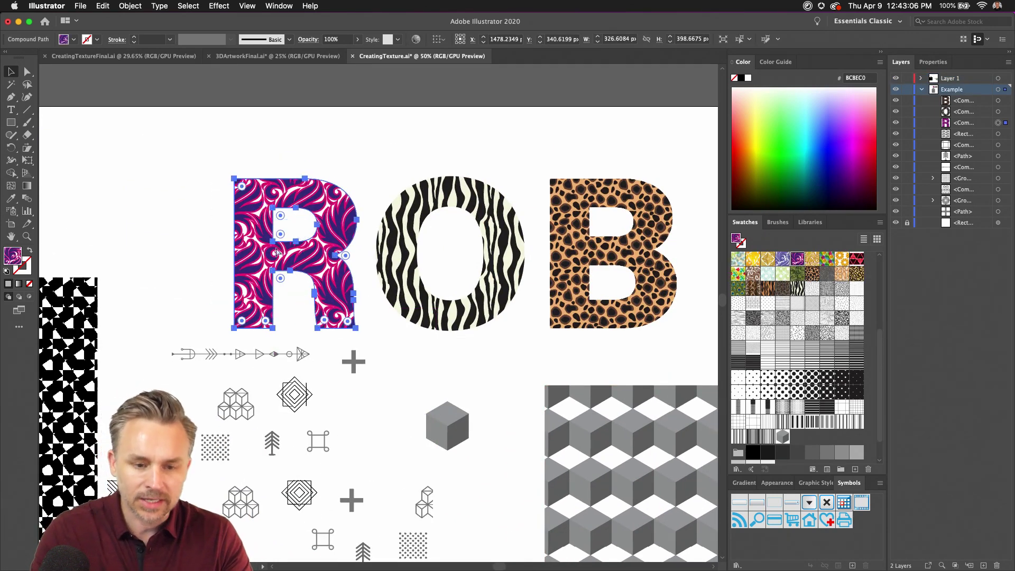
{"action": "left_click", "coordinate": [117, 168]}
{"action": "scroll", "coordinate": [371, 312], "scroll_direction": "down", "scroll_amount": 4}
{"action": "scroll", "coordinate": [370, 312], "scroll_direction": "right", "scroll_amount": 7}
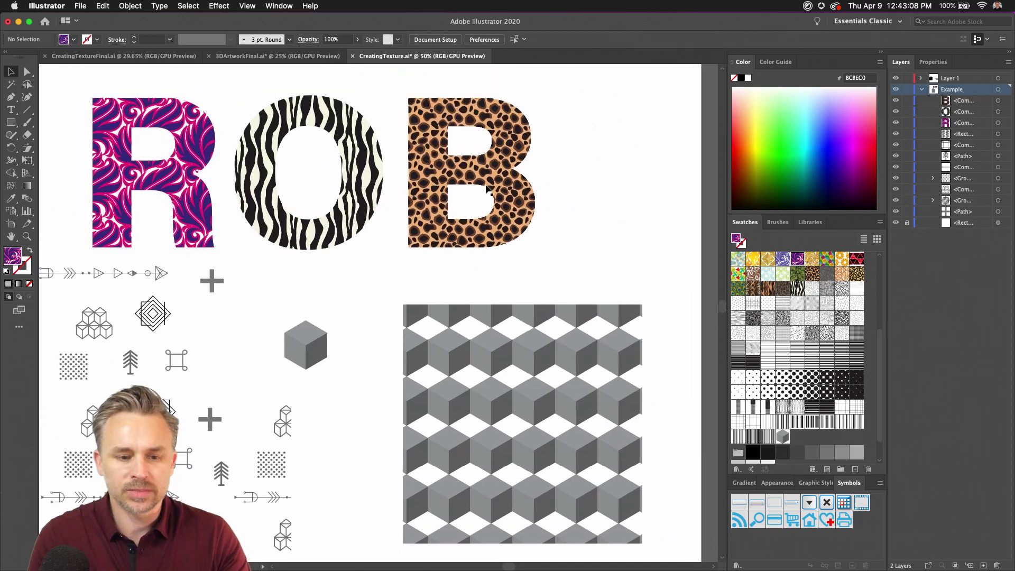
{"action": "scroll", "coordinate": [527, 197], "scroll_direction": "up", "scroll_amount": 5}
{"action": "scroll", "coordinate": [527, 196], "scroll_direction": "left", "scroll_amount": 6}
{"action": "left_click_drag", "start_coordinate": [192, 125], "coordinate": [587, 180]}
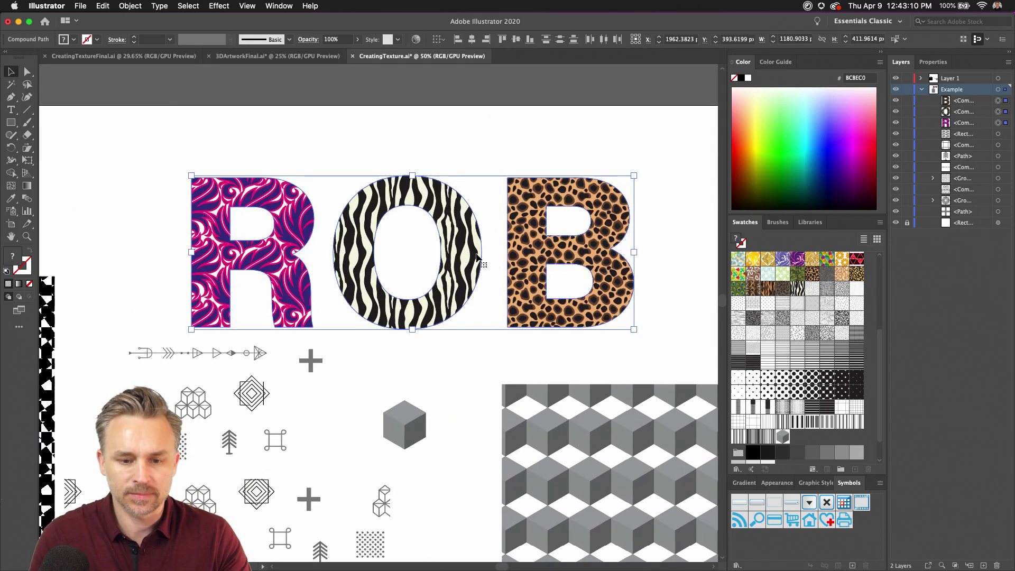
{"action": "left_click", "coordinate": [329, 152]}
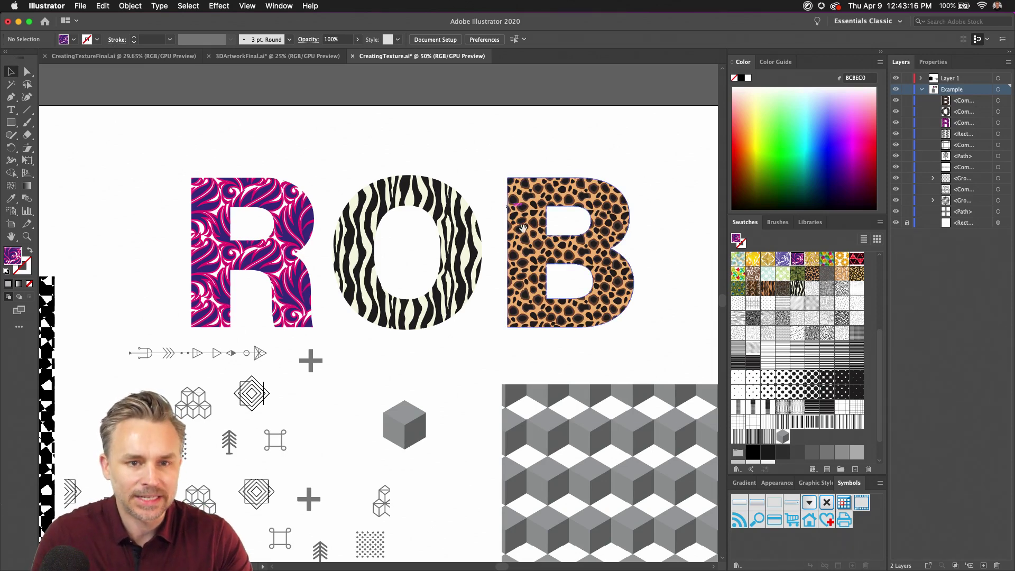
Fill all three outlined ROB letters with the grey cube pattern swatch
{"action": "scroll", "coordinate": [333, 153], "scroll_direction": "down", "scroll_amount": 5}
{"action": "scroll", "coordinate": [332, 153], "scroll_direction": "right", "scroll_amount": 3}
{"action": "scroll", "coordinate": [455, 184], "scroll_direction": "down", "scroll_amount": 1}
{"action": "scroll", "coordinate": [455, 184], "scroll_direction": "right", "scroll_amount": 1}
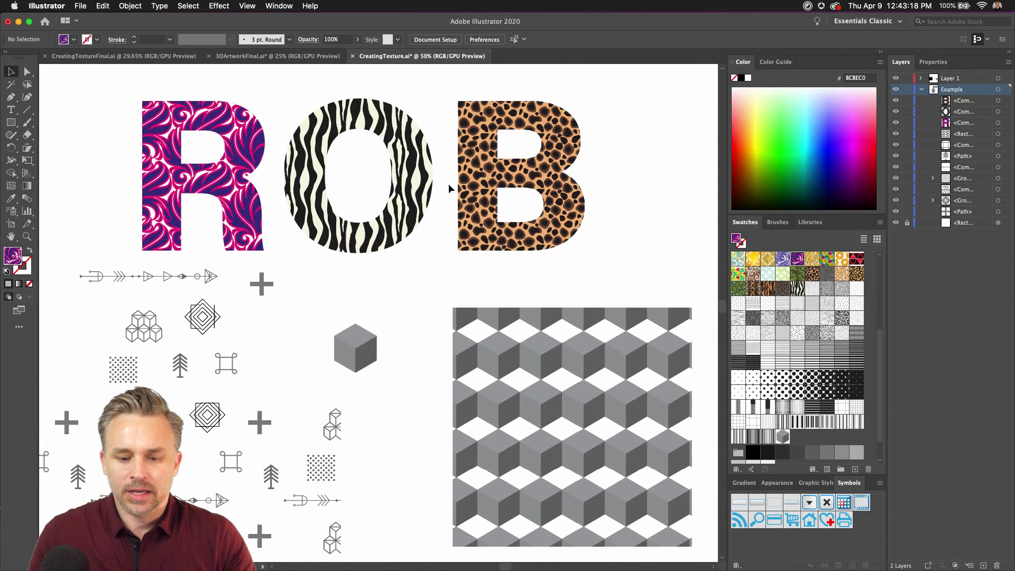
{"action": "left_click_drag", "start_coordinate": [117, 99], "coordinate": [587, 225]}
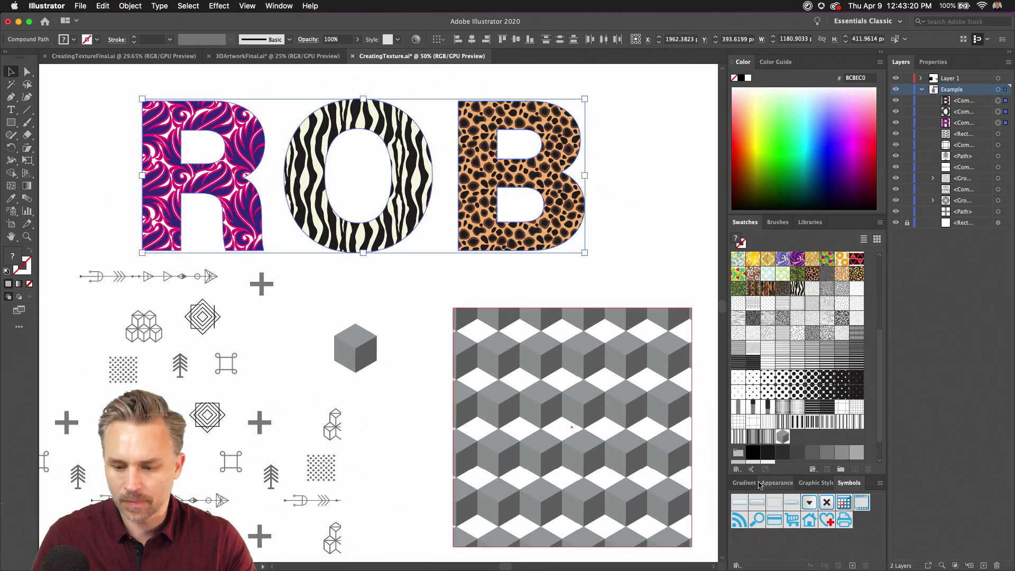
{"action": "left_click", "coordinate": [783, 438]}
{"action": "left_click", "coordinate": [109, 128]}
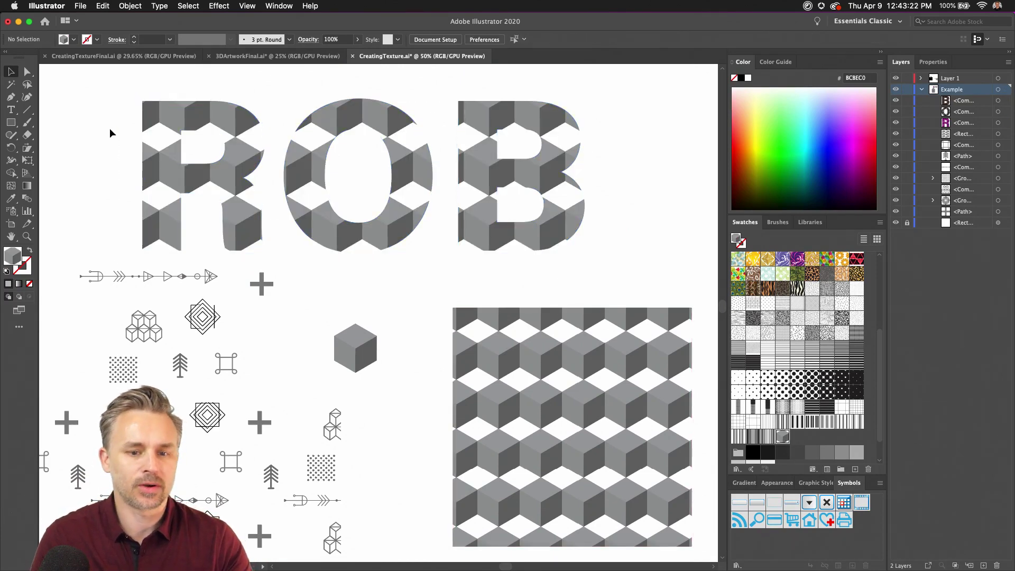
Draw a vertical rectangle about 48 by 145 px below the cube-patterned square and fill it with black
{"action": "scroll", "coordinate": [122, 190], "scroll_direction": "down", "scroll_amount": 10}
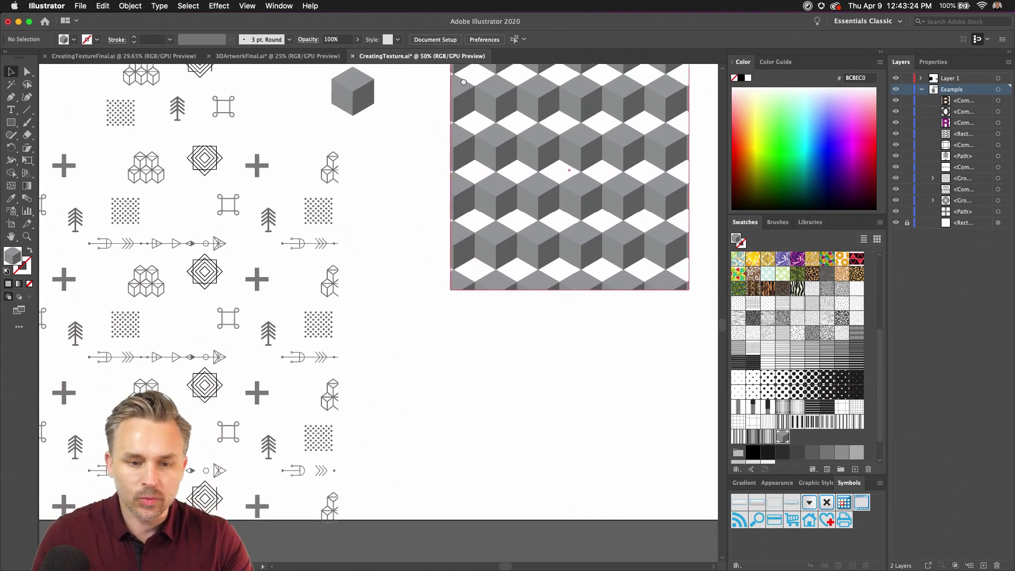
{"action": "left_click", "coordinate": [12, 122]}
{"action": "left_click_drag", "start_coordinate": [428, 300], "coordinate": [445, 355]}
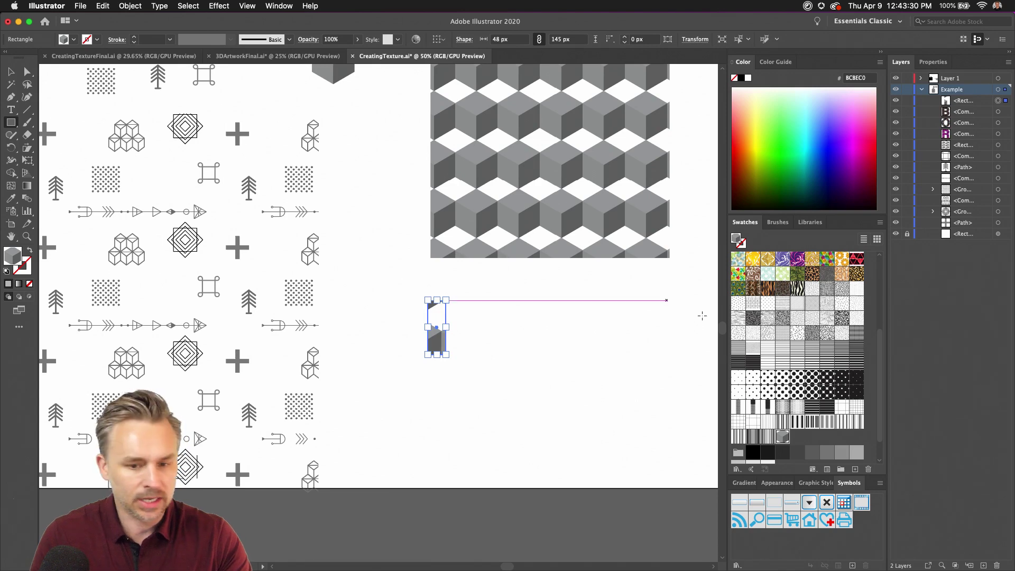
{"action": "scroll", "coordinate": [783, 329], "scroll_direction": "up", "scroll_amount": 5}
{"action": "left_click", "coordinate": [781, 260]}
{"action": "left_click", "coordinate": [11, 73]}
{"action": "key", "text": "super+equal"}
{"action": "key", "text": "super+equal"}
{"action": "key", "text": "super+equal"}
{"action": "key", "text": "super+equal"}
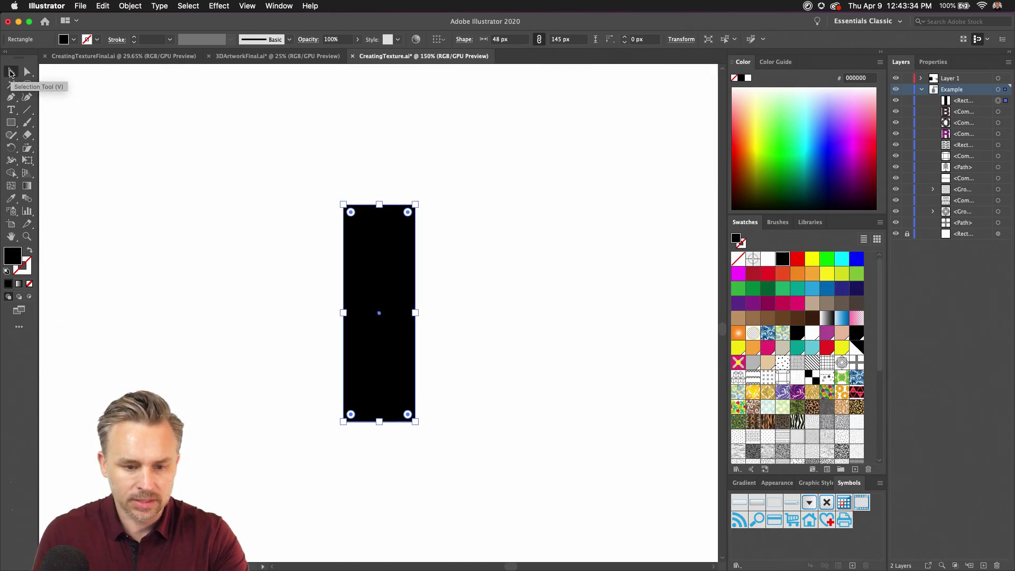
Duplicate the black rectangle flush against its right edge and fill the copy with white
{"action": "left_click_drag", "start_coordinate": [385, 307], "coordinate": [457, 307]}
{"action": "left_click_drag", "start_coordinate": [304, 164], "coordinate": [340, 223]}
{"action": "left_click", "coordinate": [436, 237]}
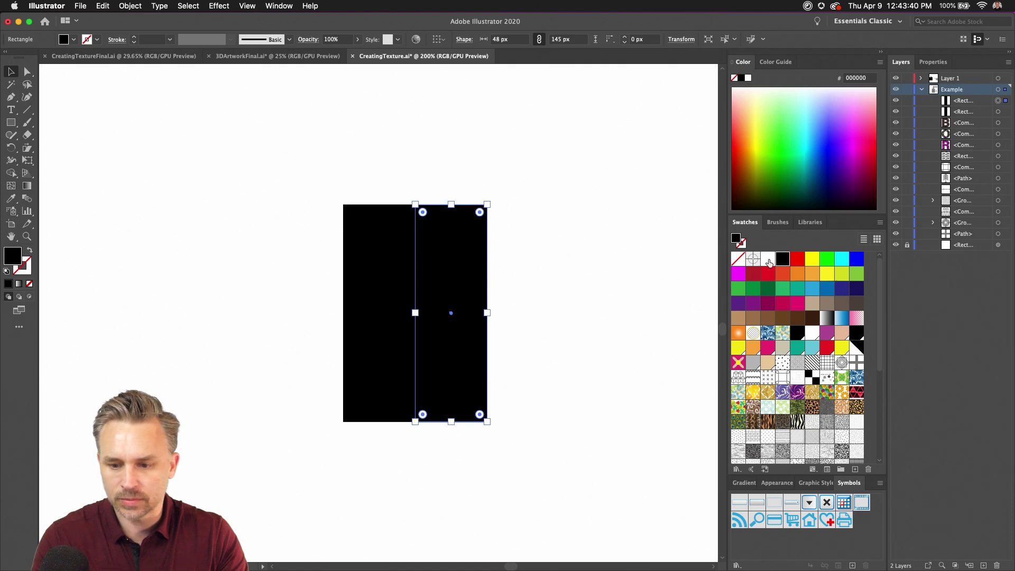
{"action": "left_click", "coordinate": [768, 259]}
Make a pattern swatch from the adjoining black and white rectangles and preview its tiling in pattern editing mode
{"action": "left_click_drag", "start_coordinate": [317, 174], "coordinate": [526, 489]}
{"action": "left_click_drag", "start_coordinate": [332, 332], "coordinate": [159, 238]}
{"action": "left_click_drag", "start_coordinate": [263, 158], "coordinate": [355, 391]}
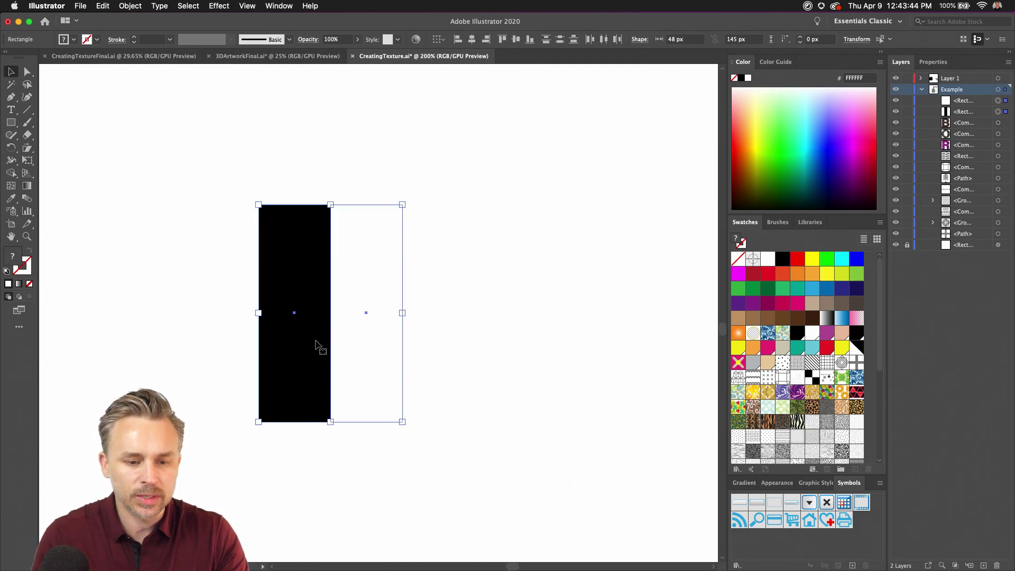
{"action": "left_click_drag", "start_coordinate": [299, 261], "coordinate": [780, 365]}
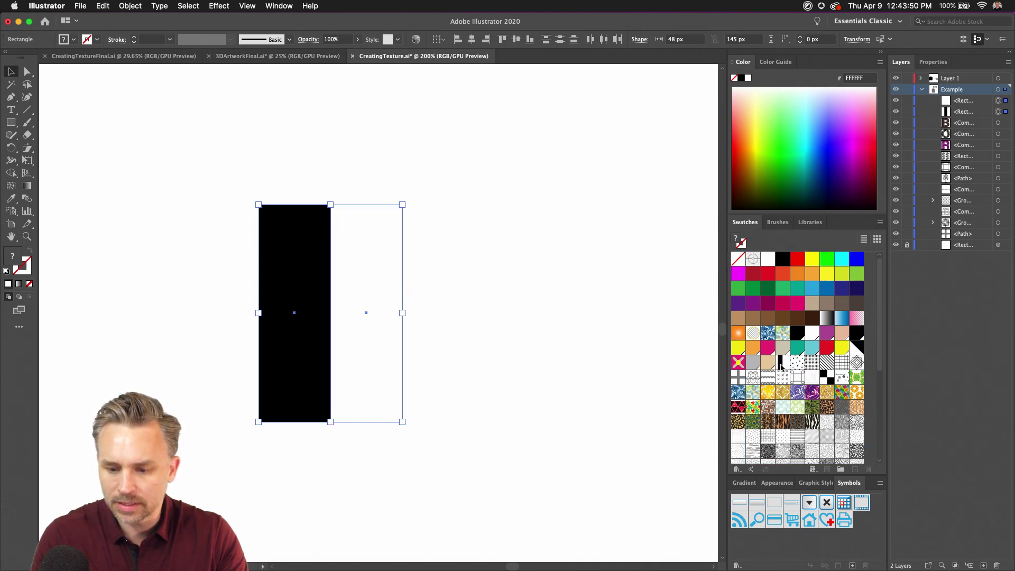
{"action": "double_click", "coordinate": [783, 364]}
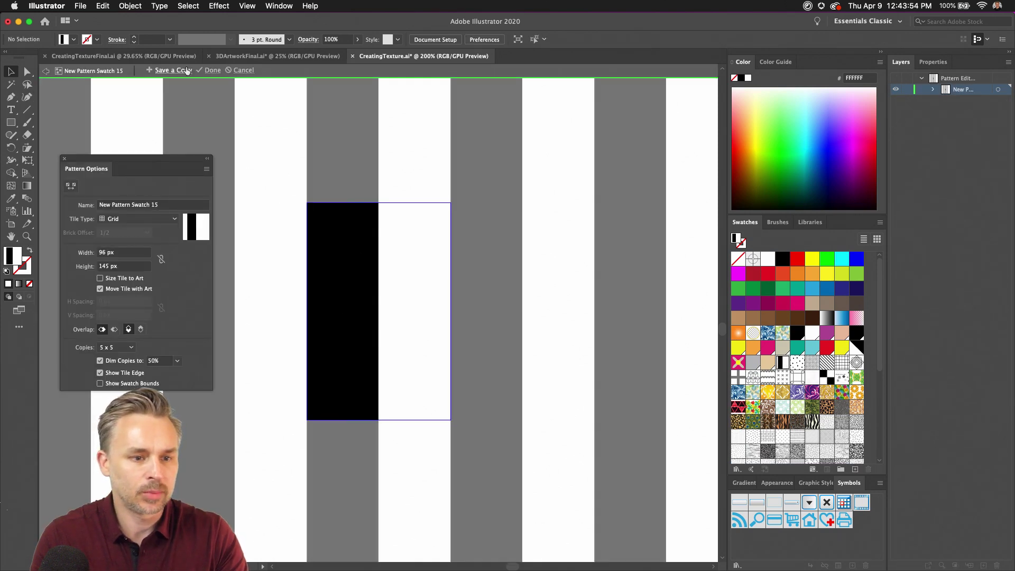
{"action": "left_click", "coordinate": [212, 70]}
Fill the large cube-patterned square with the new black-and-white stripe pattern swatch
{"action": "key", "text": "super+minus"}
{"action": "key", "text": "super+minus"}
{"action": "key", "text": "super+minus"}
{"action": "key", "text": "super+minus"}
{"action": "key", "text": "super+minus"}
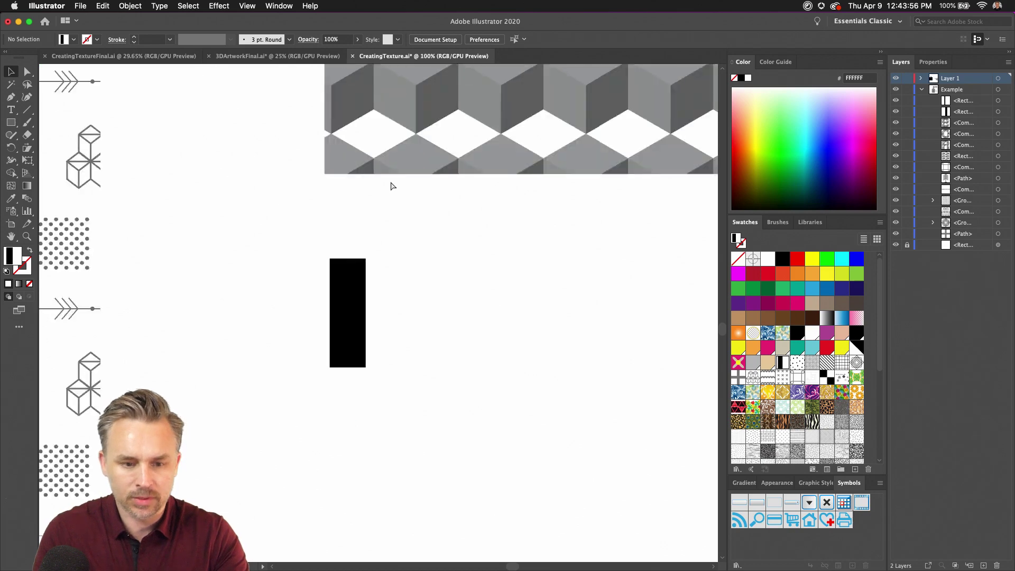
{"action": "left_click_drag", "start_coordinate": [387, 163], "coordinate": [502, 334]}
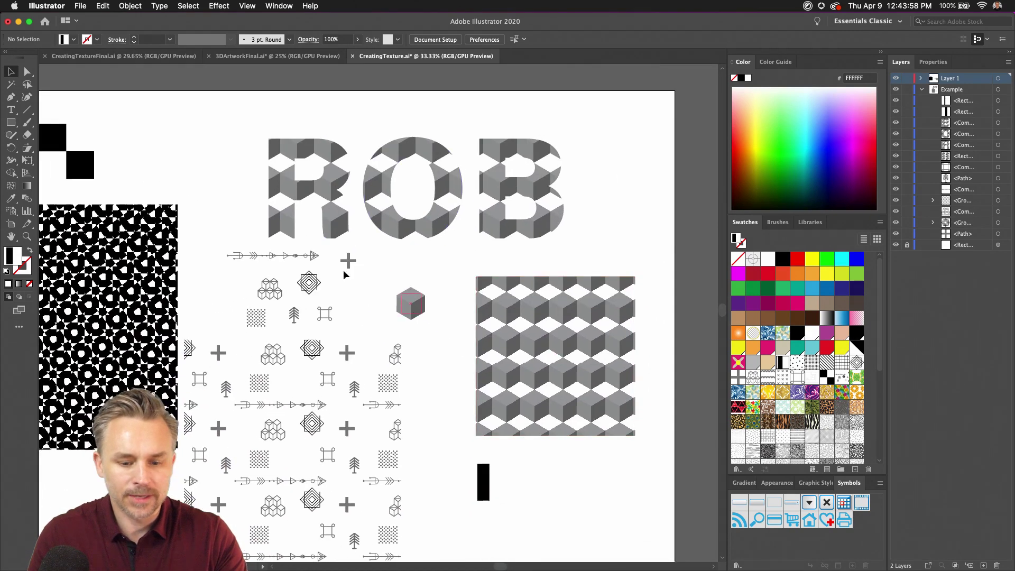
{"action": "left_click", "coordinate": [505, 329]}
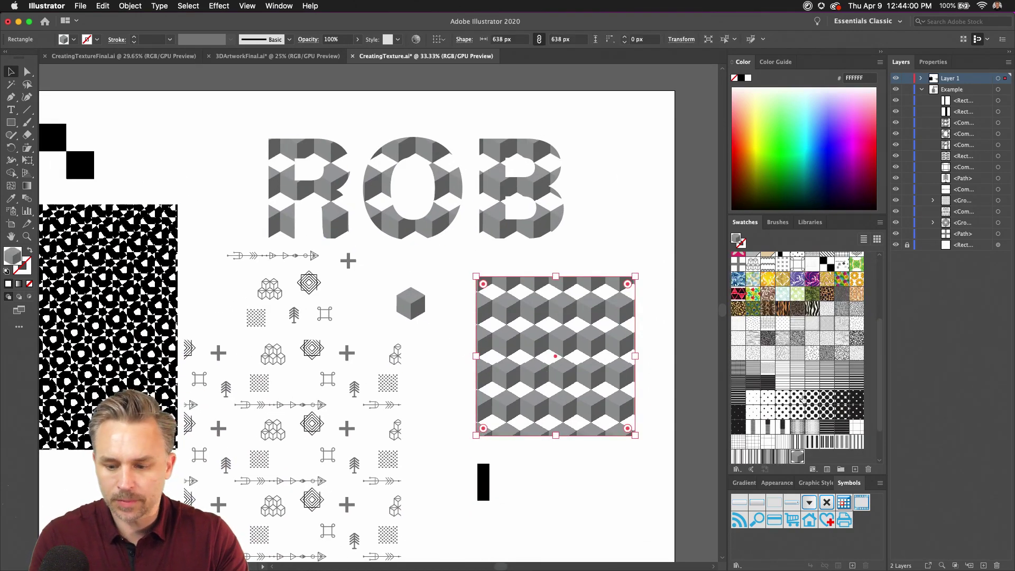
{"action": "scroll", "coordinate": [809, 281], "scroll_direction": "up", "scroll_amount": 5}
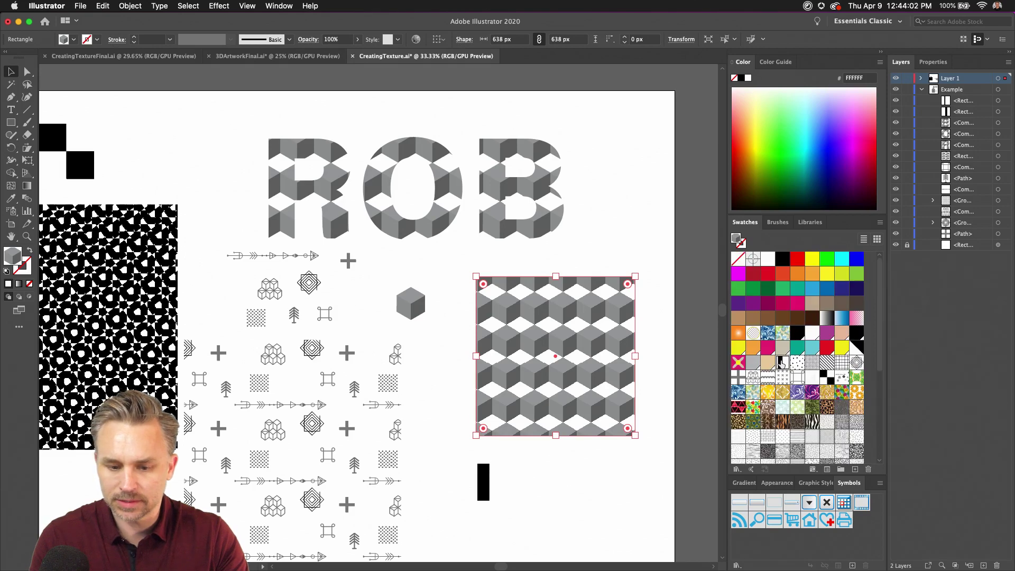
{"action": "left_click", "coordinate": [782, 363]}
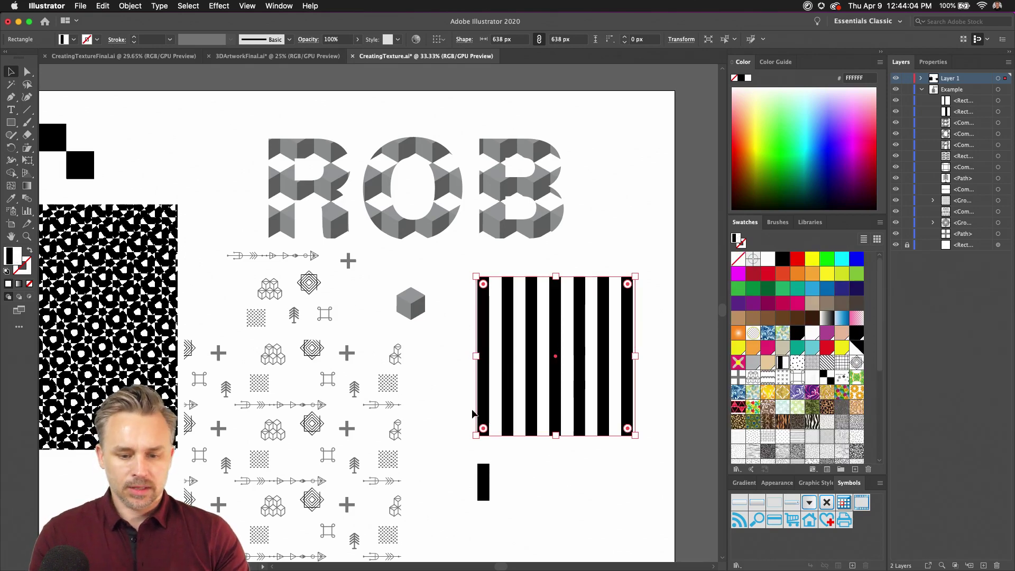
Enlarge the striped square to about 815 by 866 px and shift it clear of the neighbouring artwork
{"action": "key", "text": "super+minus"}
{"action": "left_click_drag", "start_coordinate": [437, 374], "coordinate": [471, 416]}
{"action": "left_click_drag", "start_coordinate": [358, 314], "coordinate": [352, 293]}
Delete the small black and white source rectangles below the striped rectangle
{"action": "left_click_drag", "start_coordinate": [323, 416], "coordinate": [311, 431]}
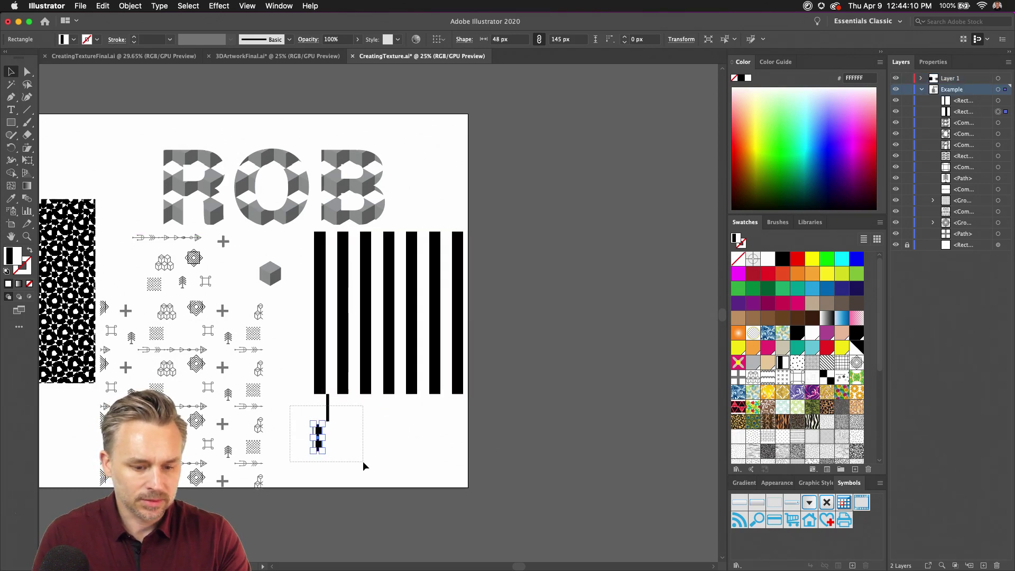
{"action": "left_click_drag", "start_coordinate": [363, 461], "coordinate": [363, 461]}
{"action": "key", "text": "Delete"}
{"action": "scroll", "coordinate": [370, 307], "scroll_direction": "left", "scroll_amount": 3}
{"action": "left_click_drag", "start_coordinate": [366, 326], "coordinate": [356, 339]}
{"action": "key", "text": "super+equal"}
{"action": "left_click_drag", "start_coordinate": [390, 253], "coordinate": [494, 303]}
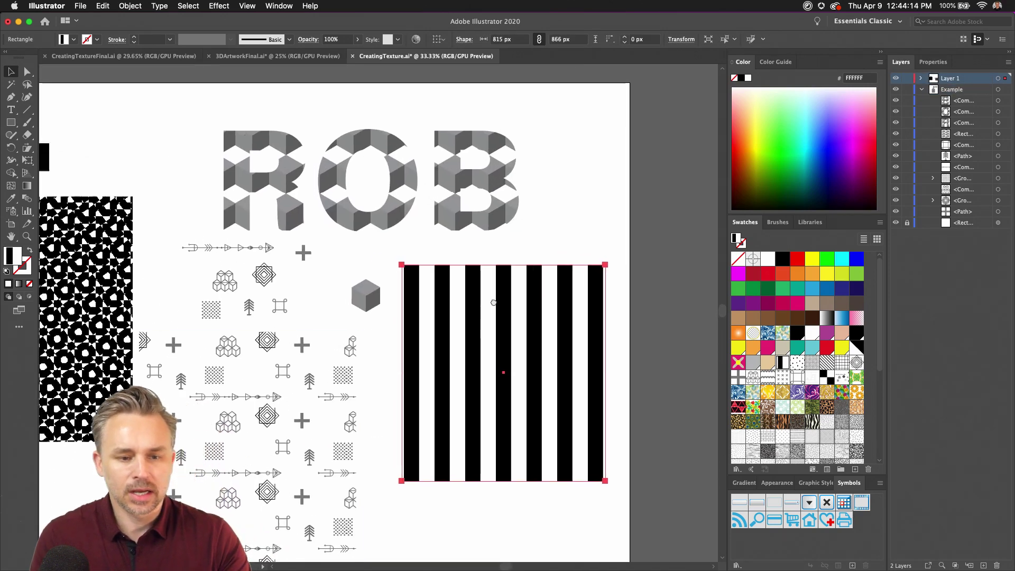
Select the three outlined ROB letters and delete them
{"action": "left_click", "coordinate": [295, 168]}
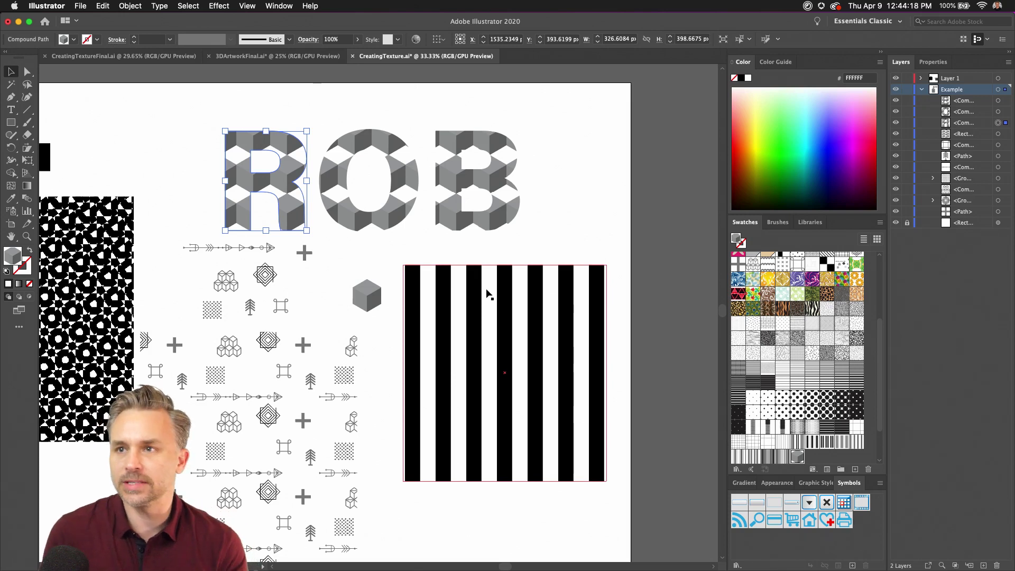
{"action": "scroll", "coordinate": [390, 159], "scroll_direction": "left", "scroll_amount": 2}
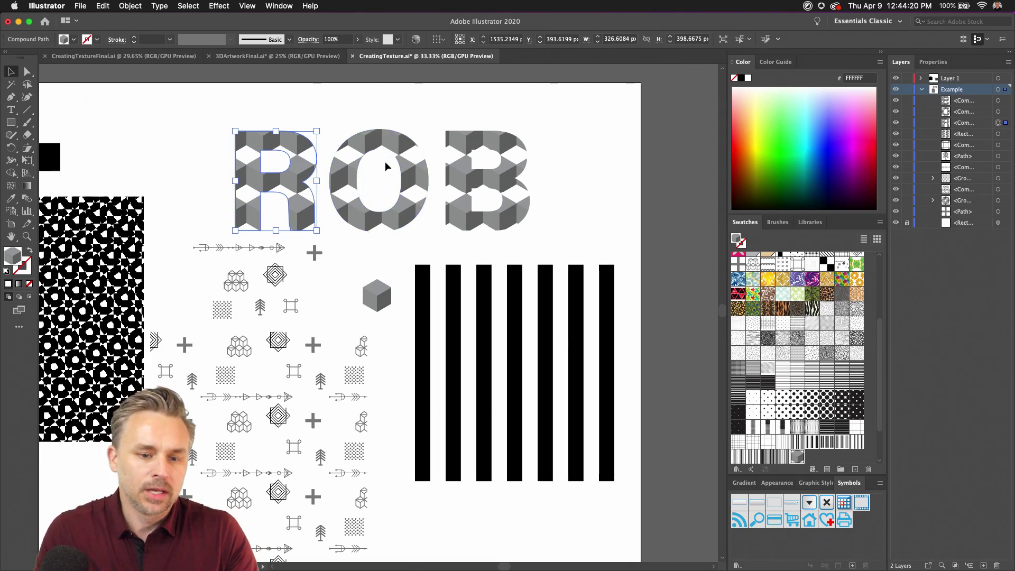
{"action": "left_click", "coordinate": [242, 115]}
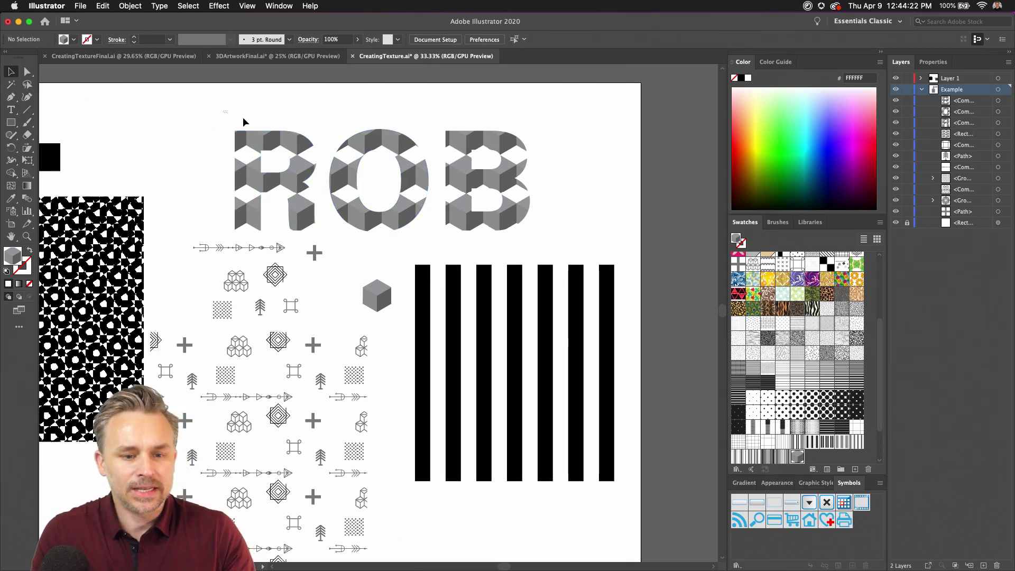
{"action": "left_click_drag", "start_coordinate": [243, 122], "coordinate": [533, 237]}
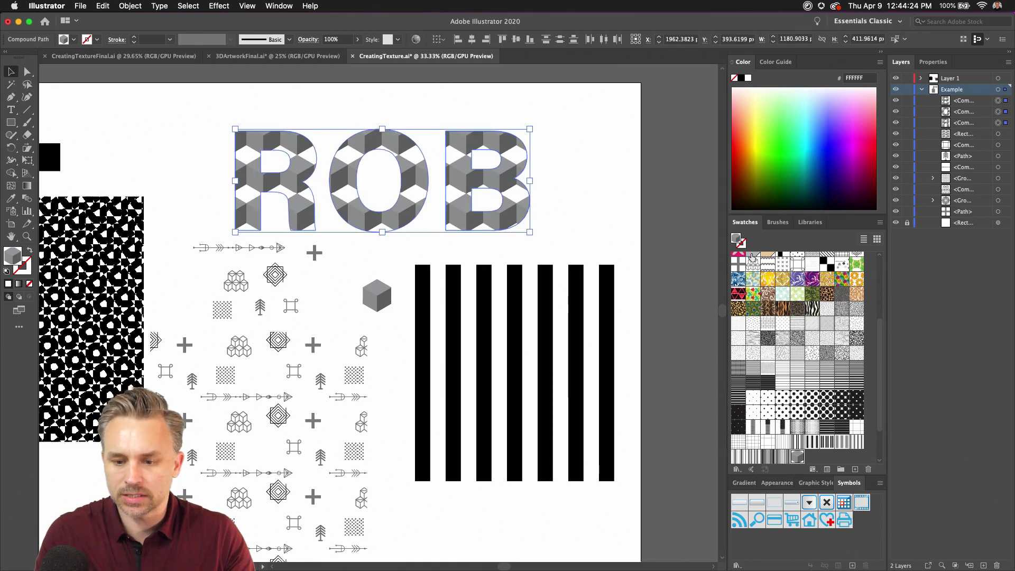
{"action": "left_click", "coordinate": [752, 258]}
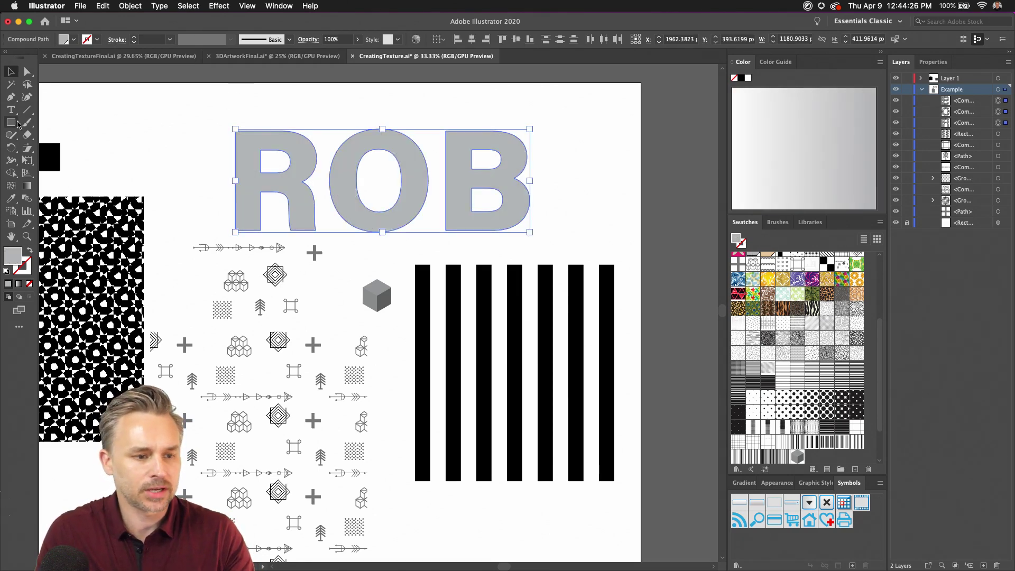
{"action": "key", "text": "Delete"}
Add the live text ROB in the empty area above the small symbols
{"action": "left_click", "coordinate": [11, 110]}
{"action": "left_click", "coordinate": [321, 180]}
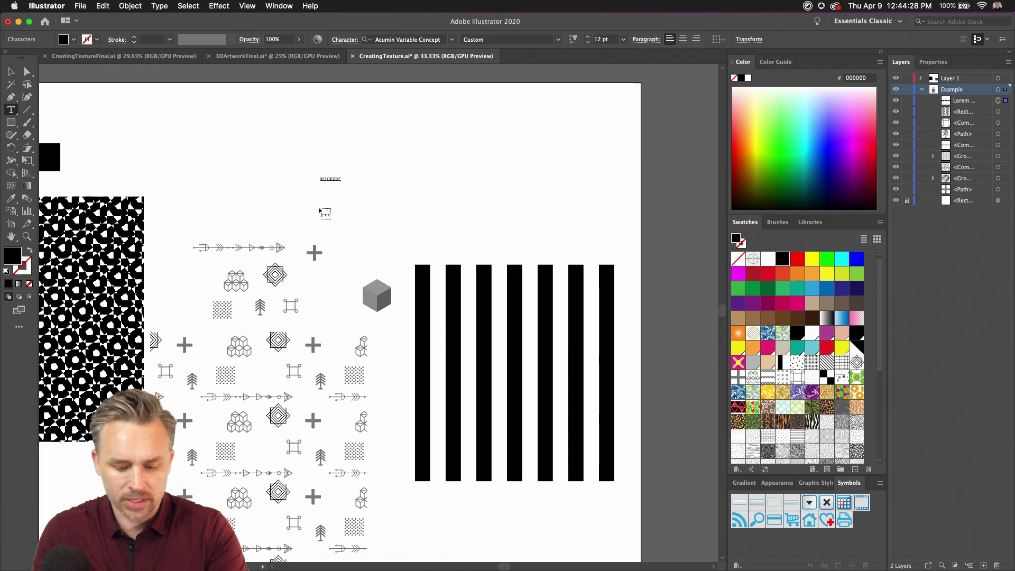
{"action": "left_click", "coordinate": [10, 71]}
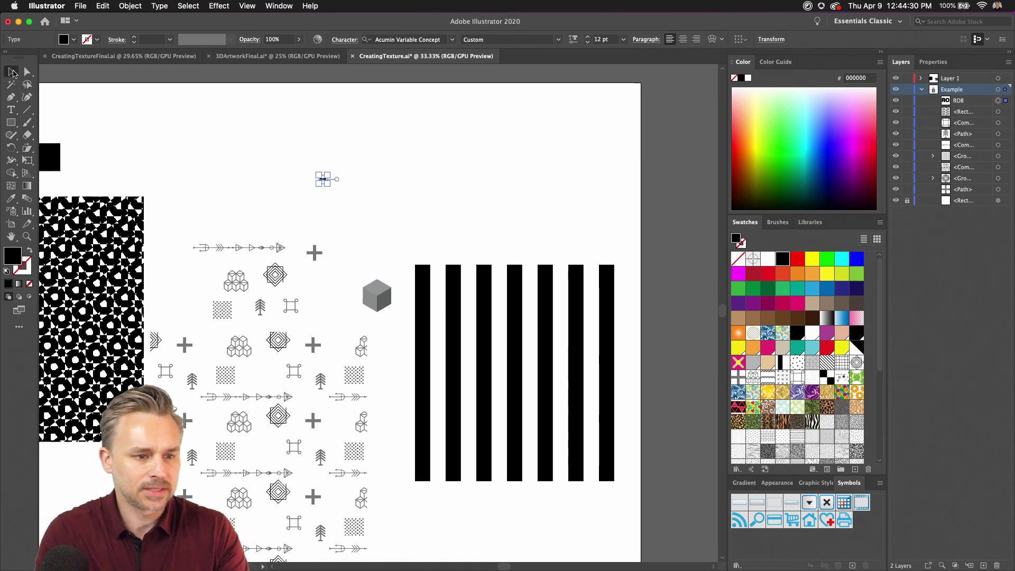
Enlarge the ROB text to about 514 pt above the striped rectangle and fill it with magenta ED1E79
{"action": "left_click_drag", "start_coordinate": [331, 186], "coordinate": [328, 148]}
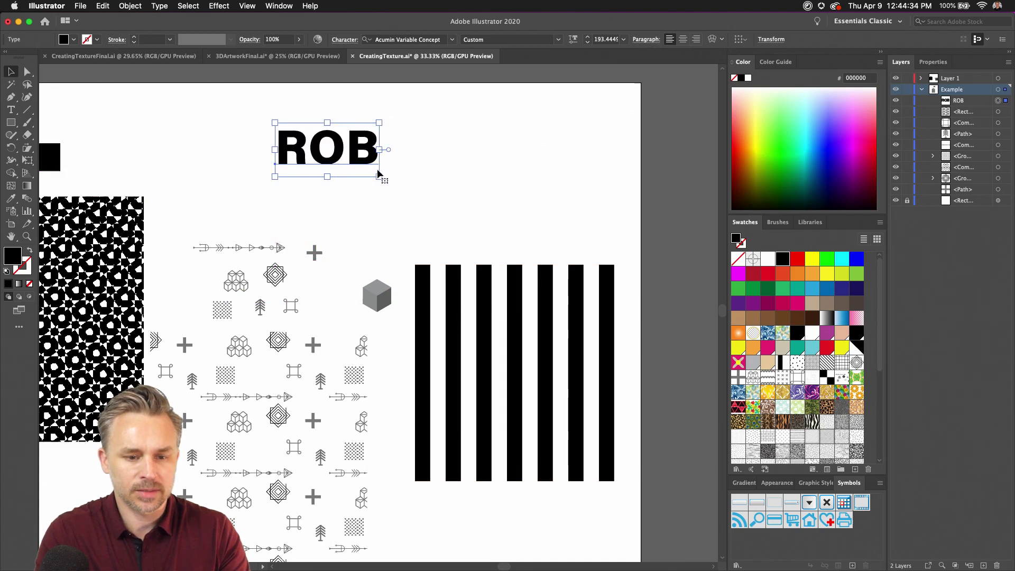
{"action": "left_click_drag", "start_coordinate": [379, 177], "coordinate": [552, 266]}
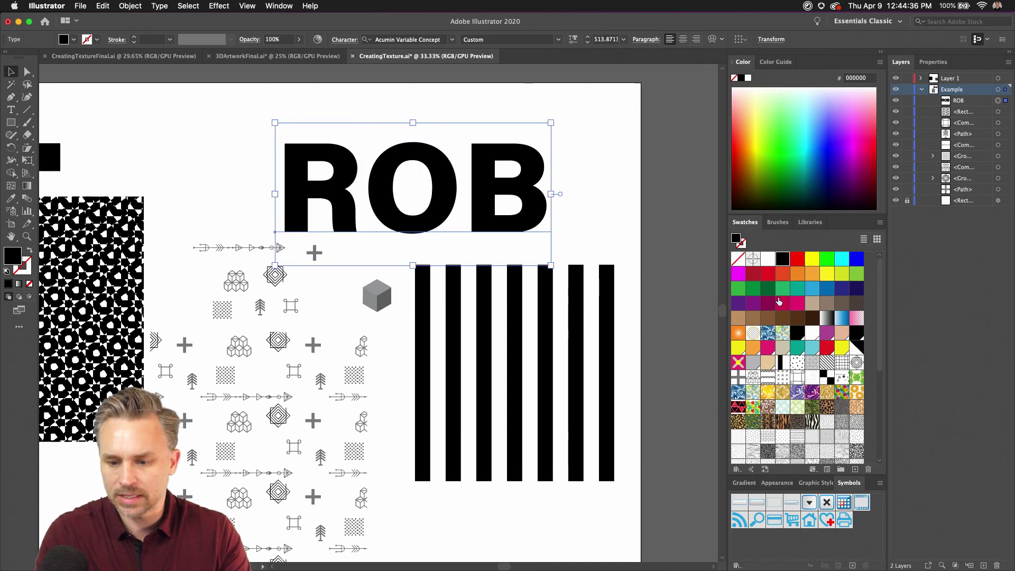
{"action": "left_click", "coordinate": [797, 304]}
{"action": "left_click_drag", "start_coordinate": [306, 175], "coordinate": [311, 160]}
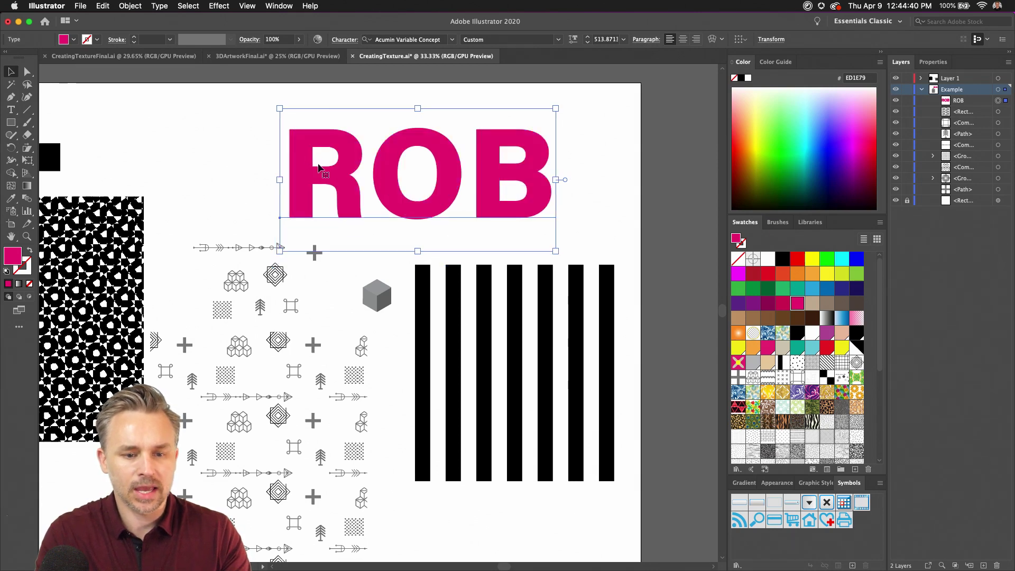
Shorten the magenta text to the single letter R and duplicate it twice to form a row of three
{"action": "double_click", "coordinate": [341, 174]}
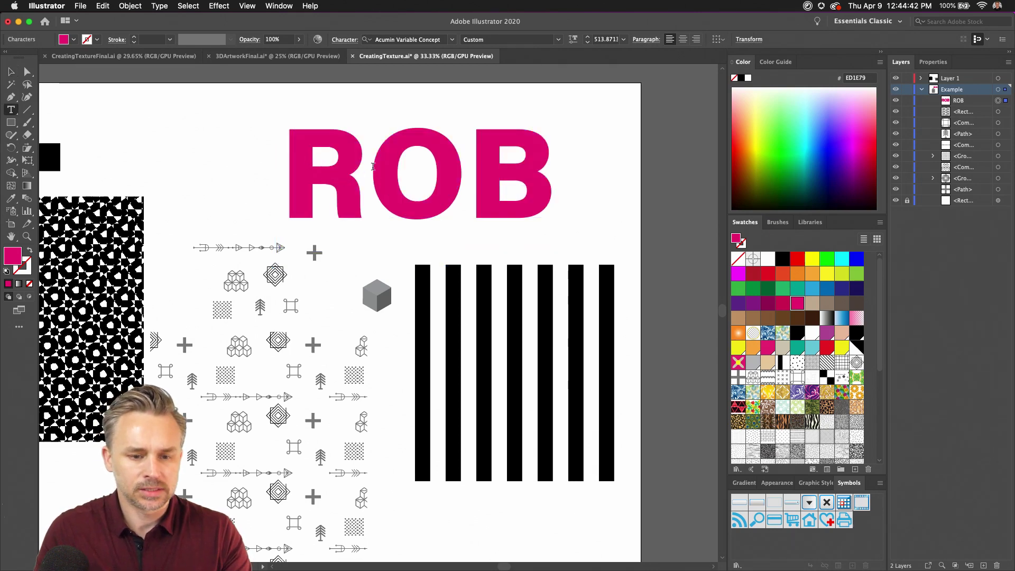
{"action": "key", "text": "shift+End"}
{"action": "key", "text": "BackSpace"}
{"action": "key", "text": "Escape"}
{"action": "left_click_drag", "start_coordinate": [291, 185], "coordinate": [455, 189]}
Change the second magenta R to O and the third to B so the row spells ROB
{"action": "key", "text": "t"}
{"action": "left_click", "coordinate": [361, 182]}
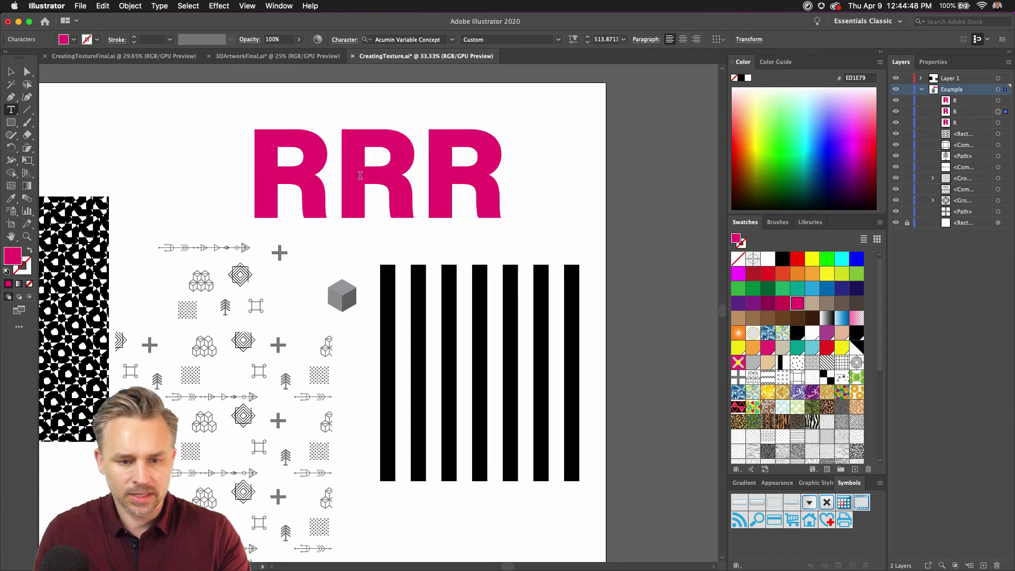
{"action": "left_click_drag", "start_coordinate": [363, 167], "coordinate": [424, 173]}
{"action": "type", "text": "O"}
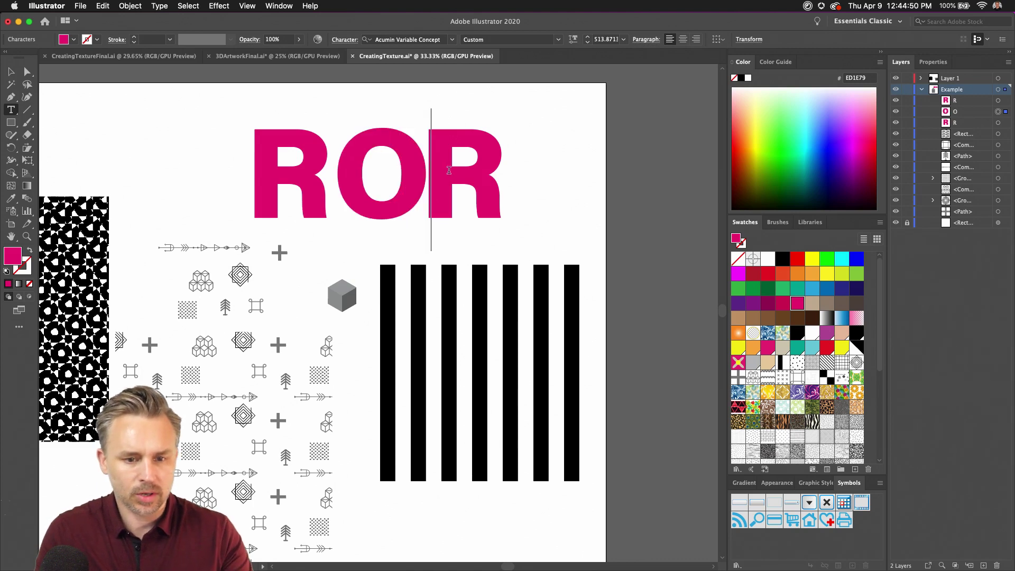
{"action": "left_click", "coordinate": [447, 171], "text": "super"}
{"action": "left_click", "coordinate": [464, 168]}
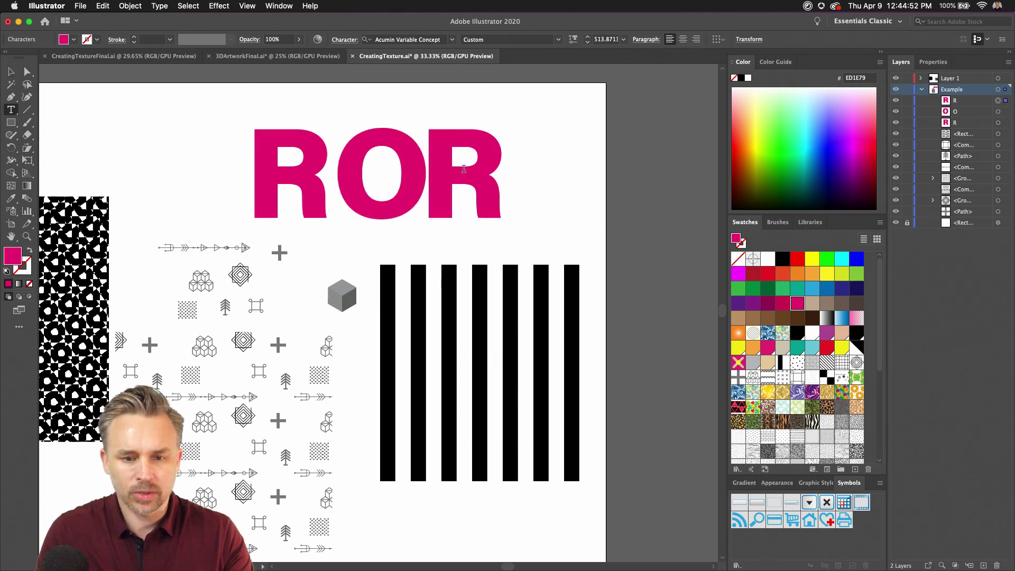
{"action": "double_click", "coordinate": [463, 168]}
{"action": "type", "text": "B"}
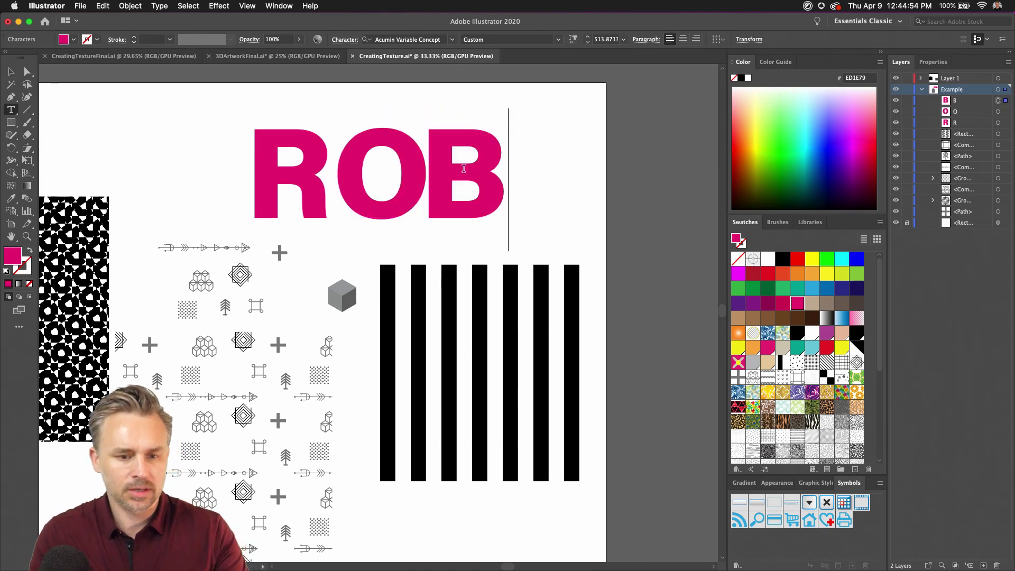
Nudge the letter B slightly to the right to open the gap after the O
{"action": "key", "text": "Escape"}
{"action": "key", "text": "Right"}
{"action": "key", "text": "Right"}
{"action": "key", "text": "Right"}
{"action": "key", "text": "Right"}
{"action": "key", "text": "Right"}
{"action": "key", "text": "Right"}
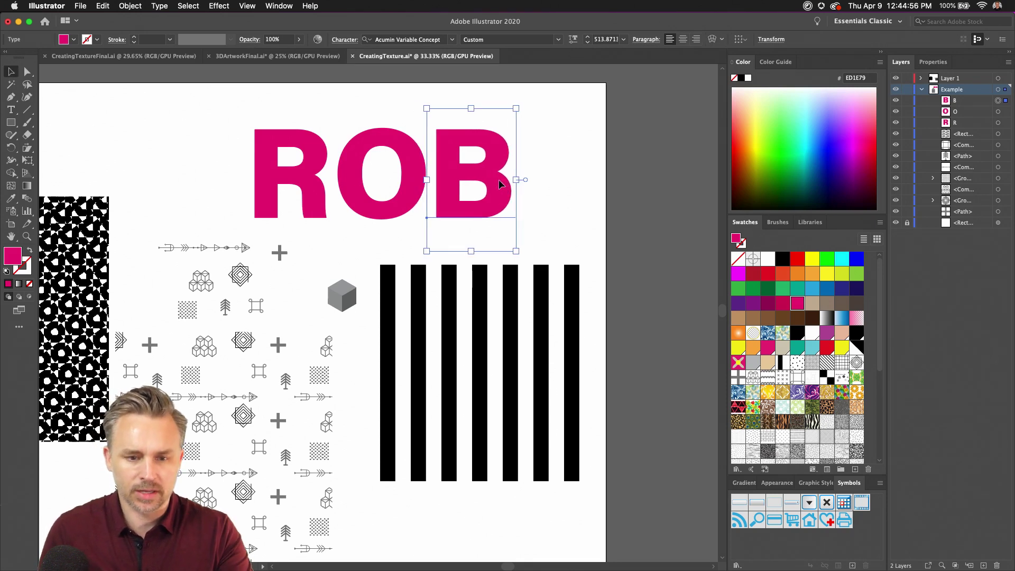
{"action": "scroll", "coordinate": [509, 93], "scroll_direction": "down", "scroll_amount": 1}
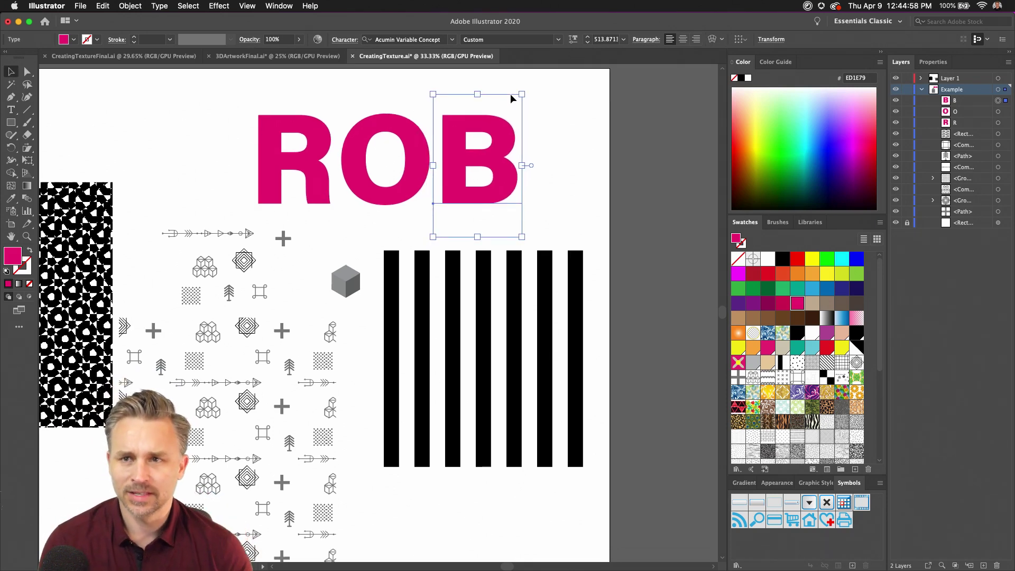
{"action": "left_click", "coordinate": [272, 155]}
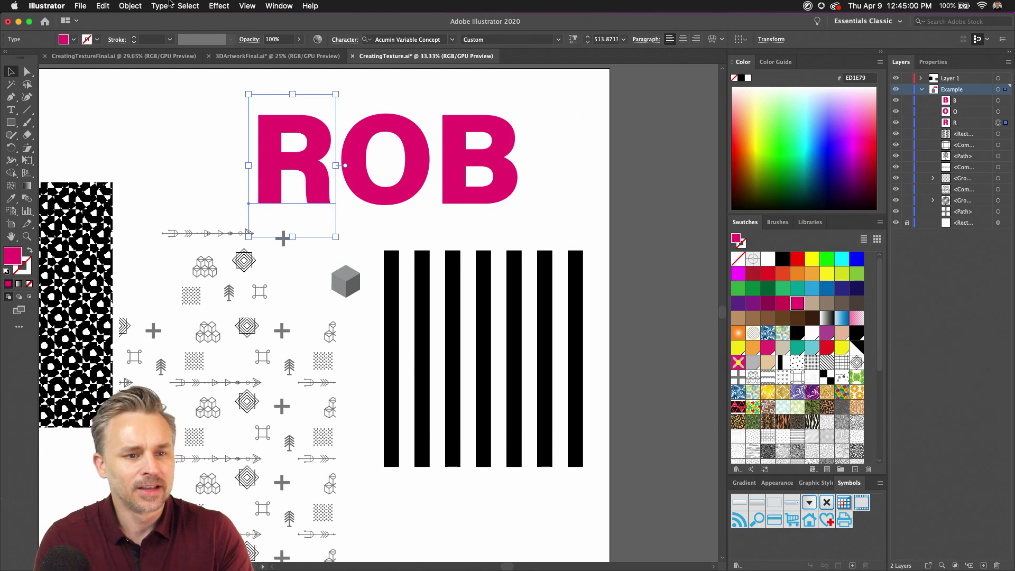
{"action": "left_click", "coordinate": [219, 6]}
{"action": "mouse_move", "coordinate": [232, 71]}
{"action": "left_click", "coordinate": [380, 72]}
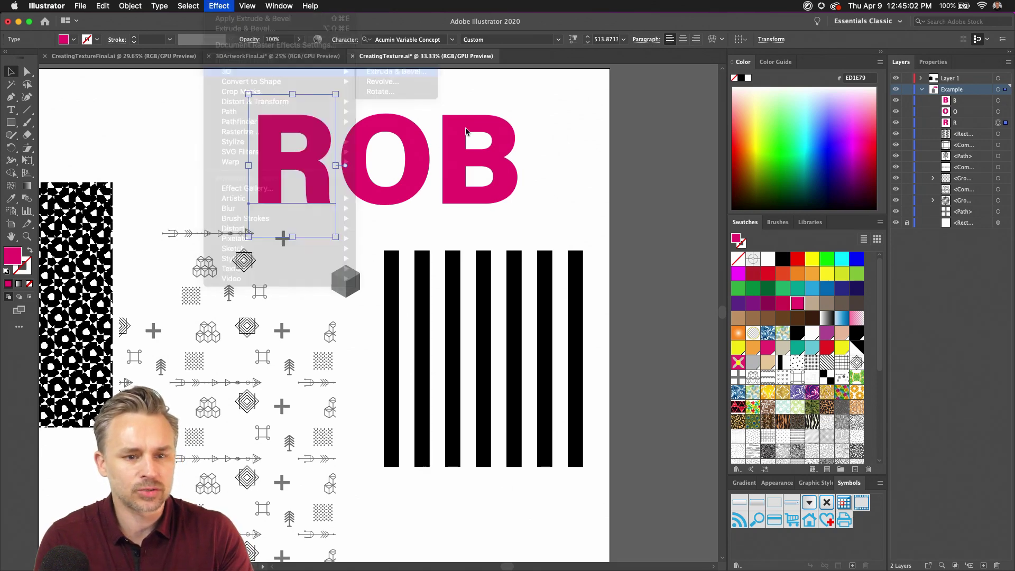
{"action": "left_click", "coordinate": [796, 422]}
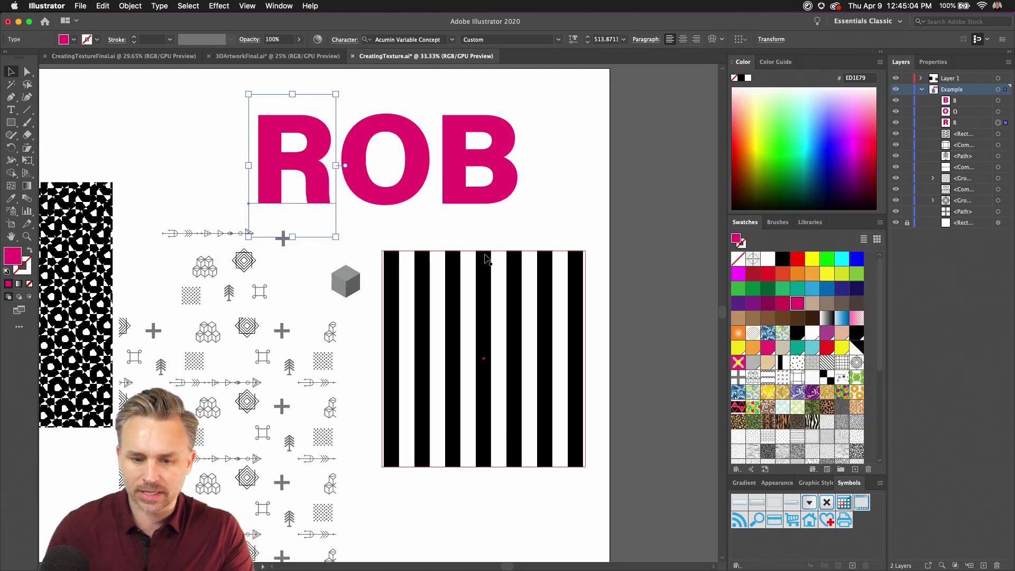
Save the black-and-white striped rectangle as a new symbol named stripes
{"action": "left_click", "coordinate": [461, 328]}
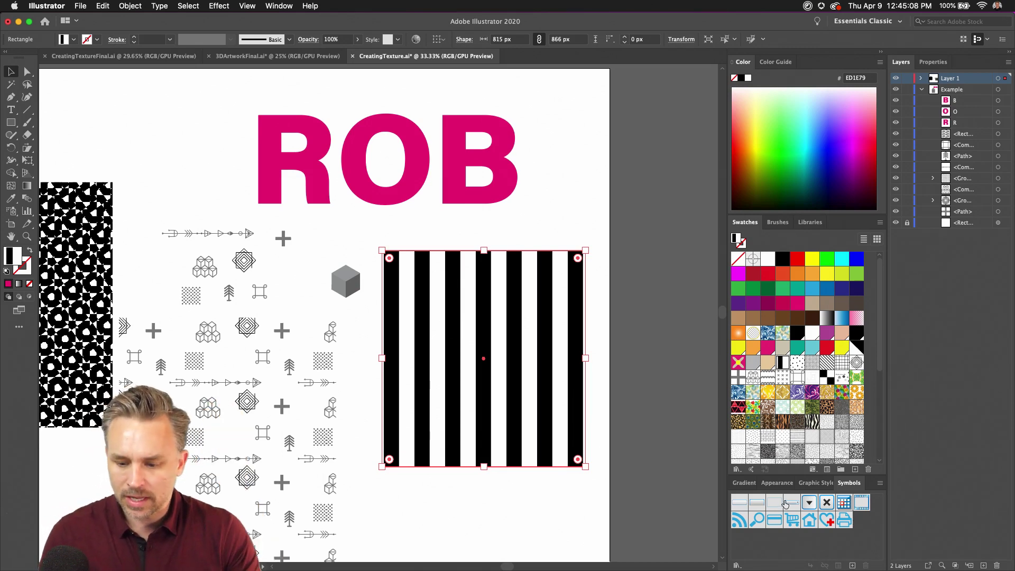
{"action": "left_click_drag", "start_coordinate": [496, 392], "coordinate": [860, 535]}
{"action": "type", "text": "stripes"}
{"action": "key", "text": "Return"}
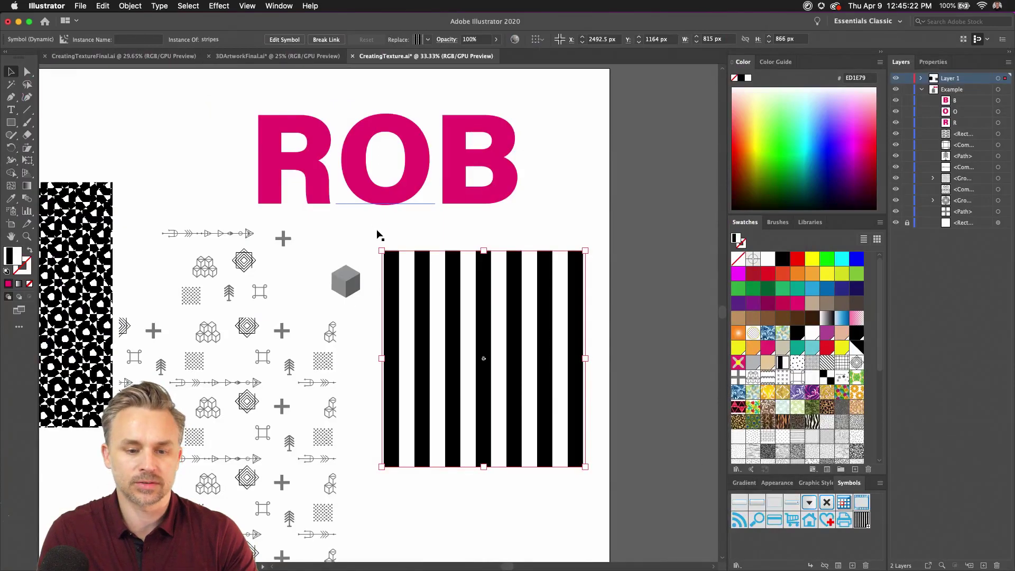
Apply a 3D Extrude & Bevel effect to the letter R with the Isometric Left position
{"action": "left_click", "coordinate": [377, 232]}
{"action": "left_click", "coordinate": [275, 175]}
{"action": "left_click", "coordinate": [219, 6]}
{"action": "mouse_move", "coordinate": [227, 70]}
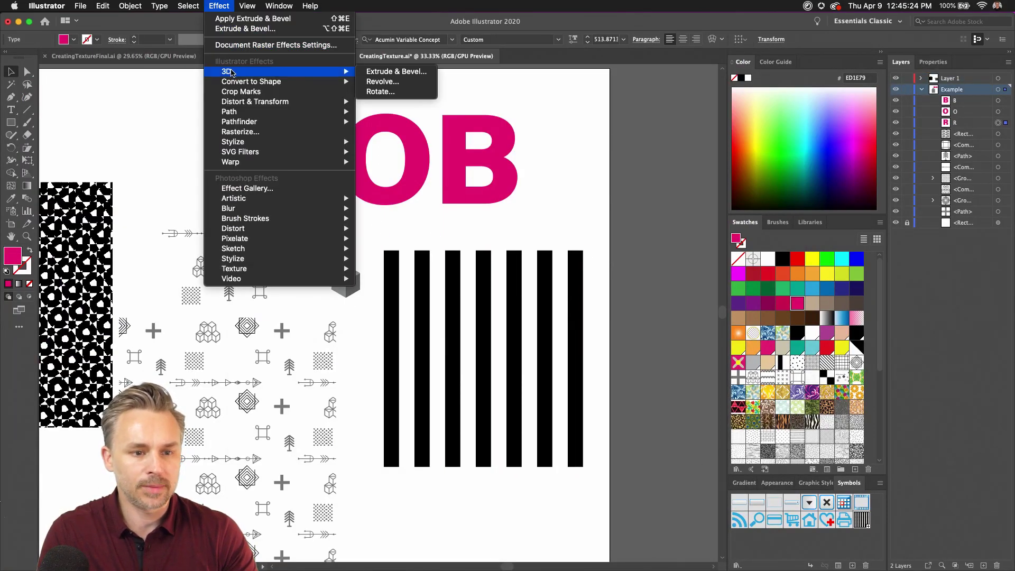
{"action": "left_click", "coordinate": [396, 71]}
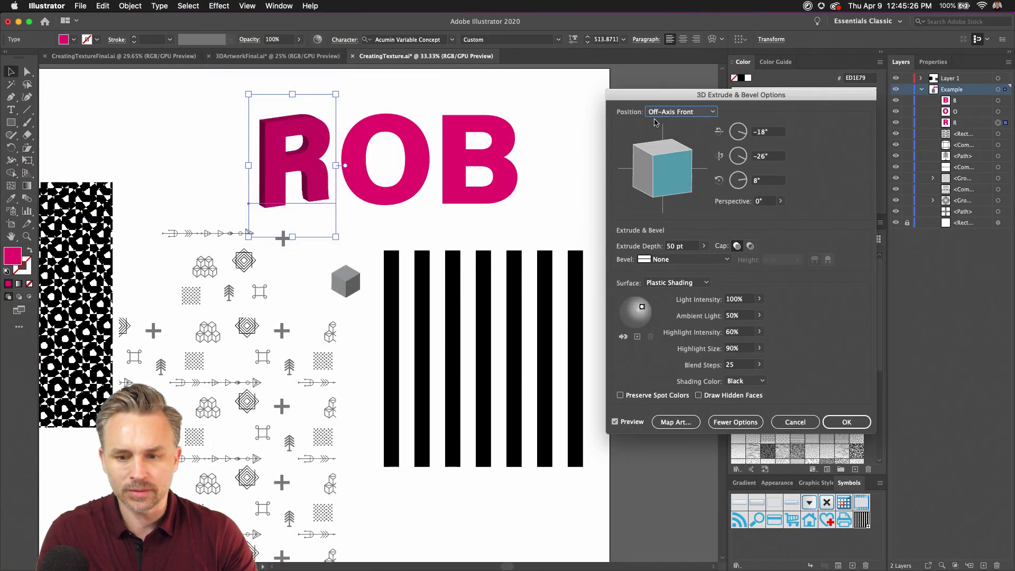
{"action": "left_click", "coordinate": [670, 112]}
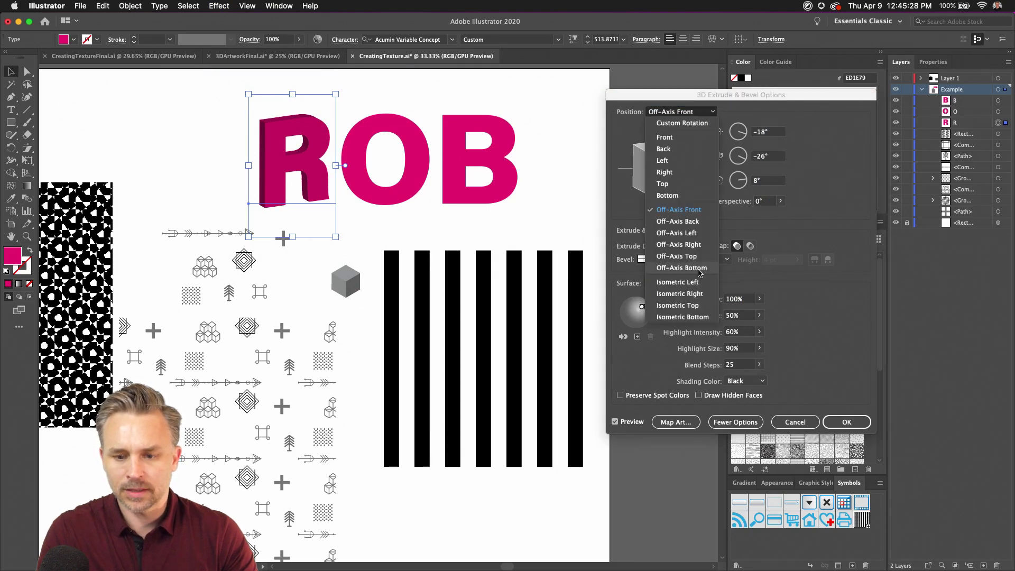
{"action": "left_click", "coordinate": [669, 283]}
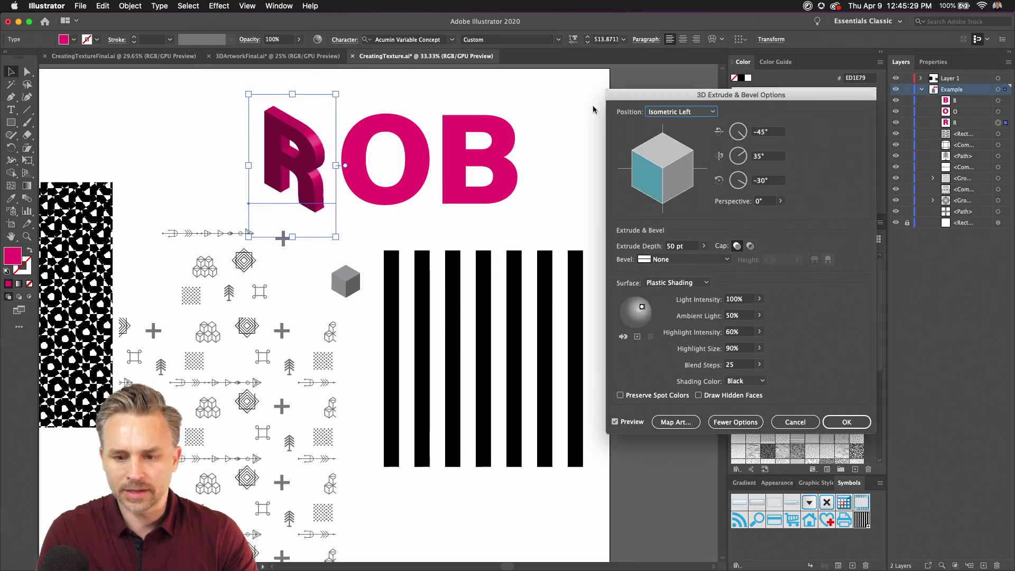
Try an extrude depth of 100 pt for the R, then set it to 200 pt
{"action": "left_click", "coordinate": [682, 247]}
{"action": "type", "text": "100"}
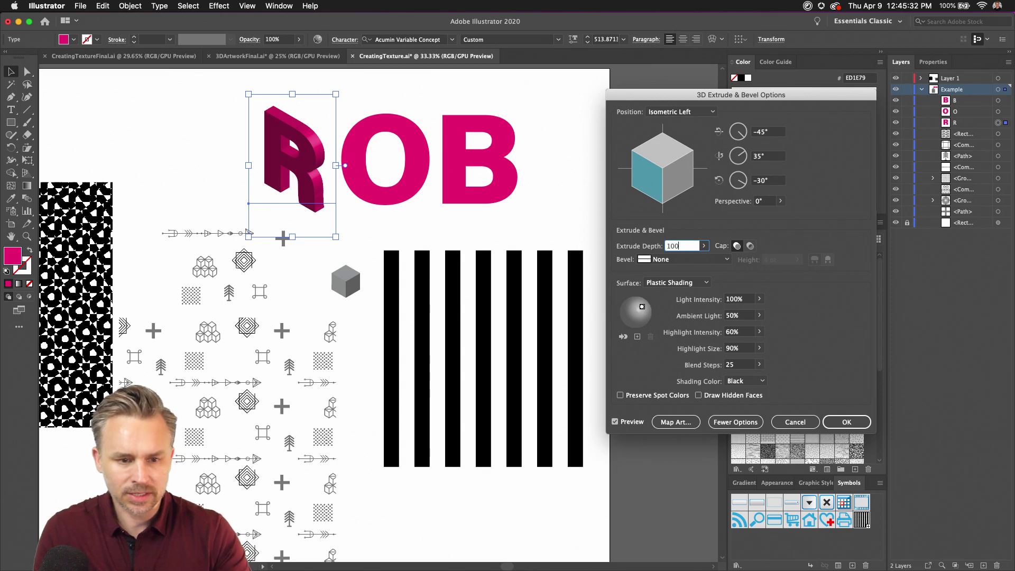
{"action": "key", "text": "Tab"}
{"action": "left_click_drag", "start_coordinate": [694, 245], "coordinate": [636, 245]}
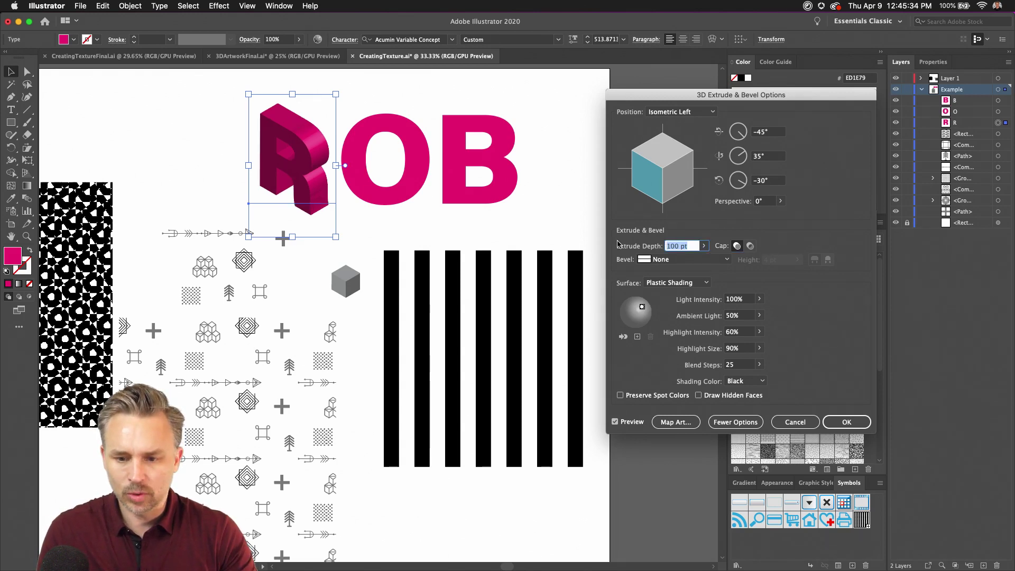
{"action": "type", "text": "200"}
{"action": "key", "text": "Tab"}
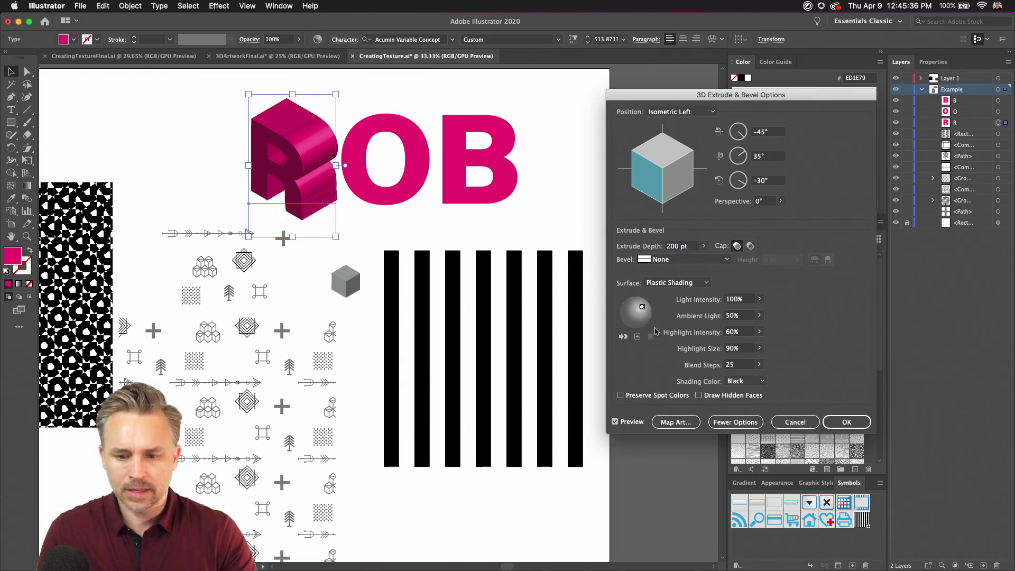
Open the art mapping for the extruded R and map the stripes symbol onto surface 1
{"action": "left_click", "coordinate": [678, 422]}
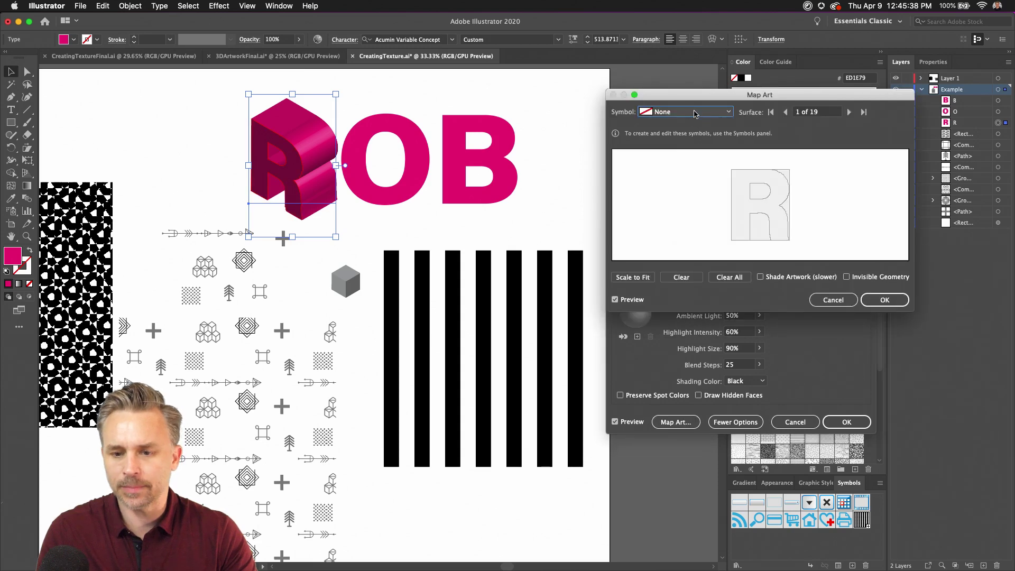
{"action": "left_click", "coordinate": [694, 114]}
{"action": "left_click", "coordinate": [676, 309]}
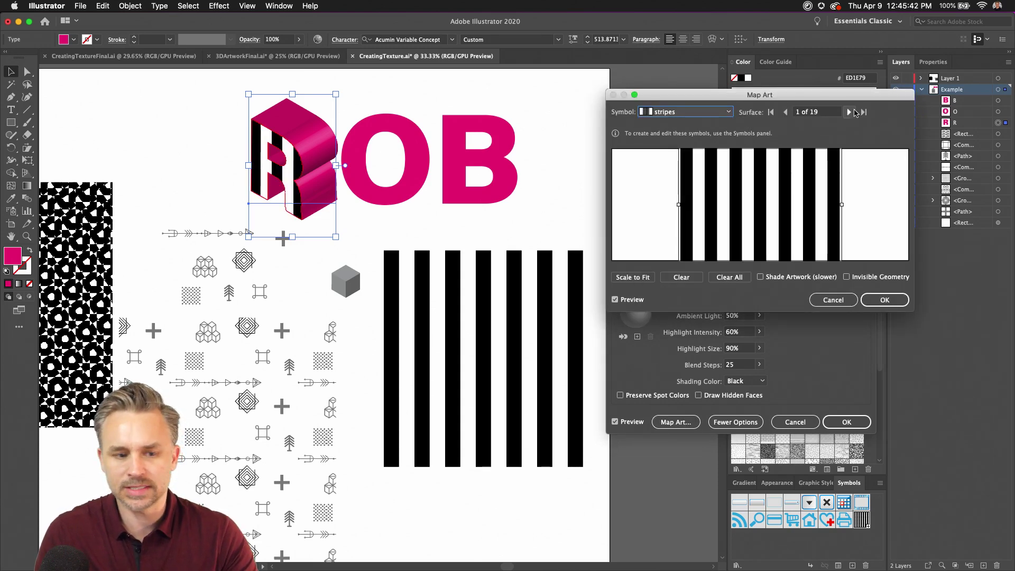
Go through the R's surfaces to the upper curved side, surface 14, and map the stripes symbol onto it
{"action": "left_click", "coordinate": [863, 112]}
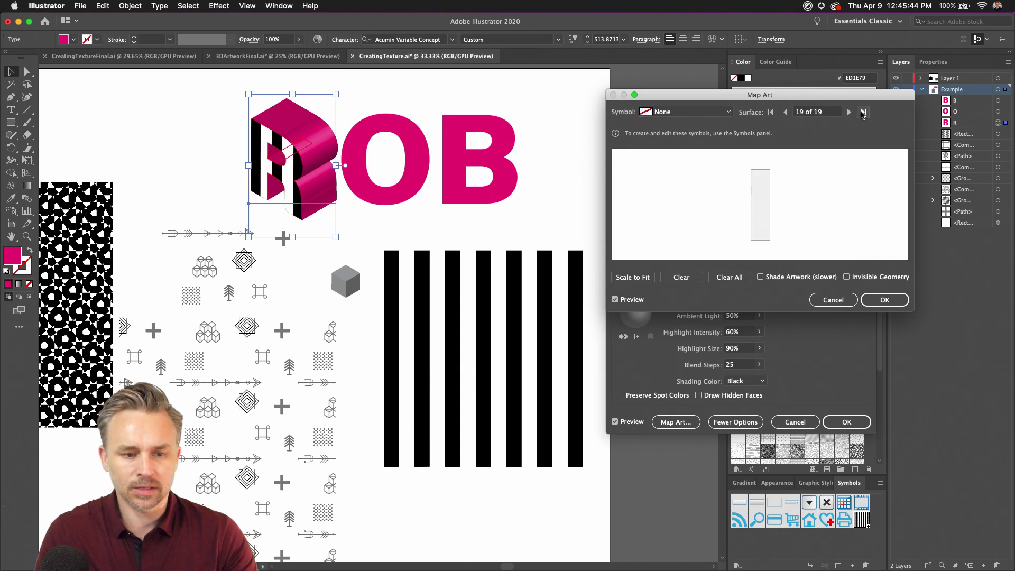
{"action": "left_click", "coordinate": [772, 113]}
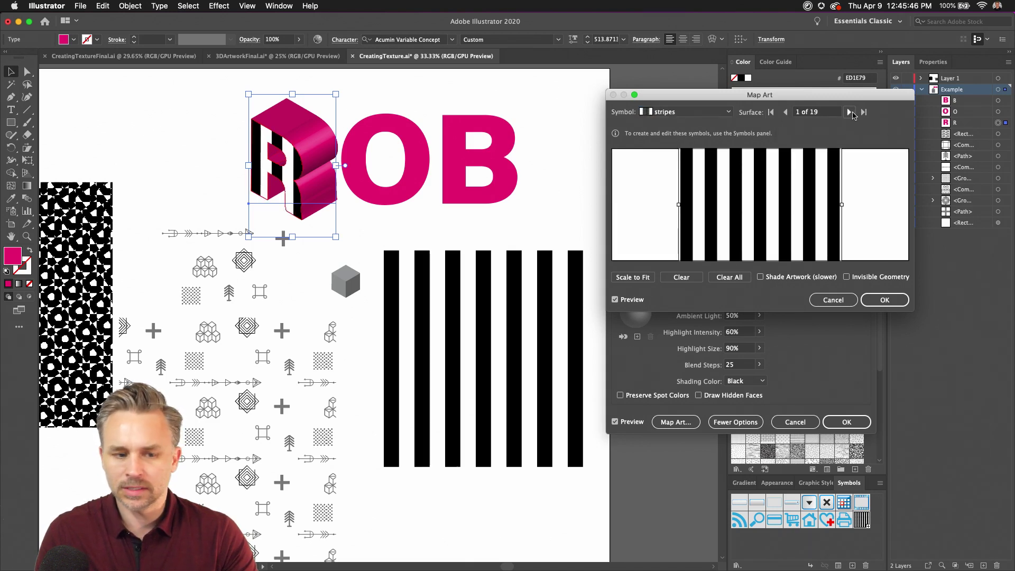
{"action": "left_click", "coordinate": [851, 112]}
{"action": "left_click", "coordinate": [850, 113]}
{"action": "left_click", "coordinate": [855, 113]}
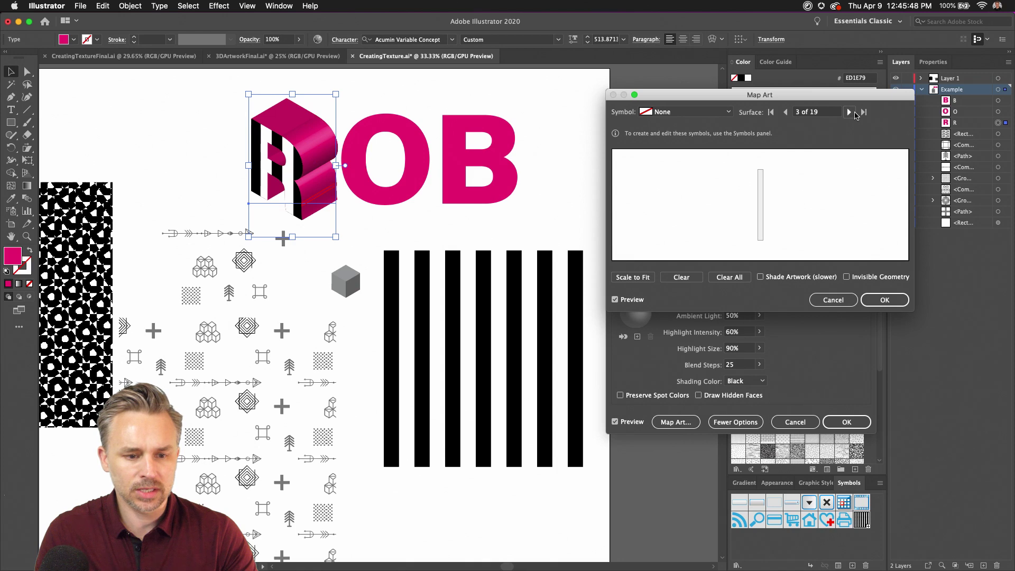
{"action": "left_click", "coordinate": [855, 113]}
{"action": "left_click", "coordinate": [855, 112]}
{"action": "left_click", "coordinate": [855, 112]}
{"action": "left_click", "coordinate": [855, 112]}
{"action": "left_click", "coordinate": [855, 112]}
{"action": "left_click", "coordinate": [855, 112]}
{"action": "left_click", "coordinate": [855, 112]}
{"action": "left_click", "coordinate": [855, 112]}
{"action": "left_click", "coordinate": [856, 113]}
{"action": "left_click", "coordinate": [855, 113]}
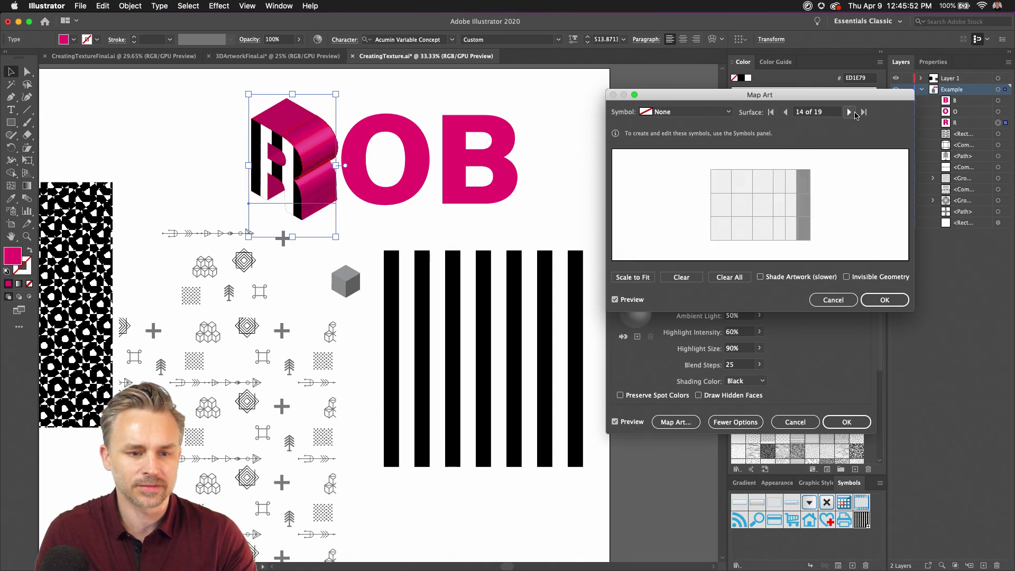
{"action": "left_click", "coordinate": [690, 107]}
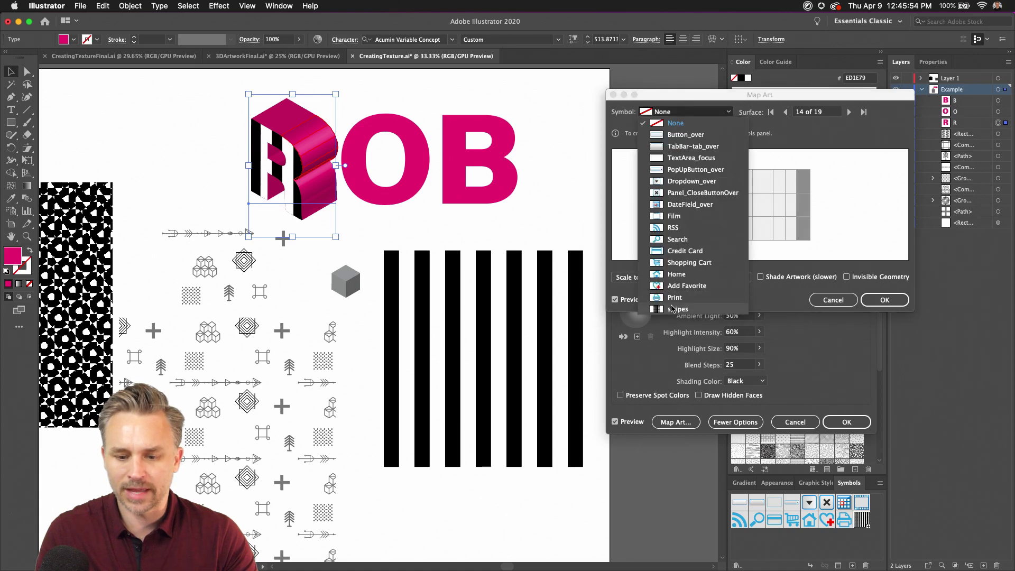
{"action": "left_click", "coordinate": [672, 309]}
Map the stripes symbol onto surfaces 15 and 17 of the extruded R
{"action": "left_click", "coordinate": [848, 112]}
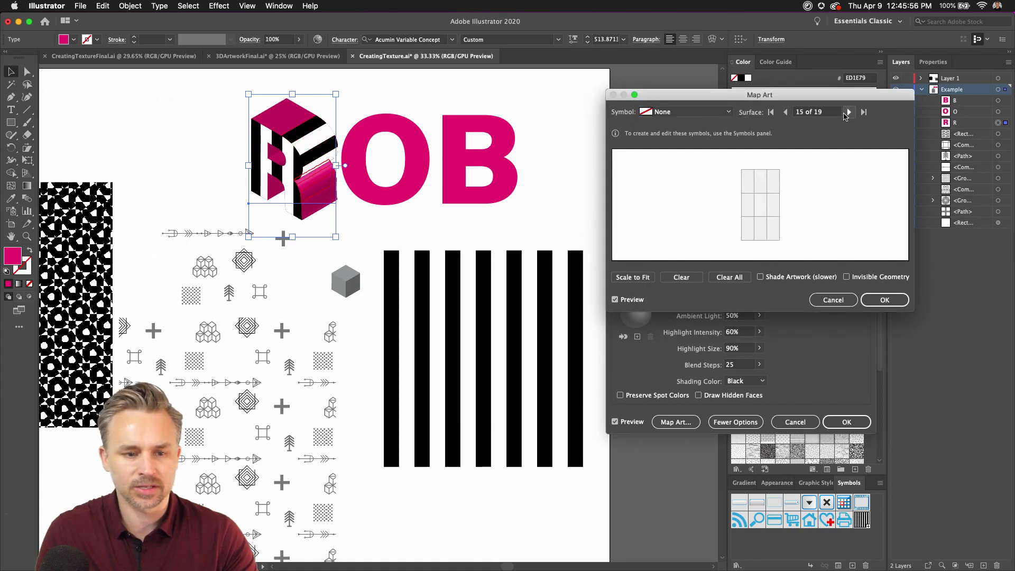
{"action": "left_click", "coordinate": [687, 112]}
{"action": "left_click", "coordinate": [673, 308]}
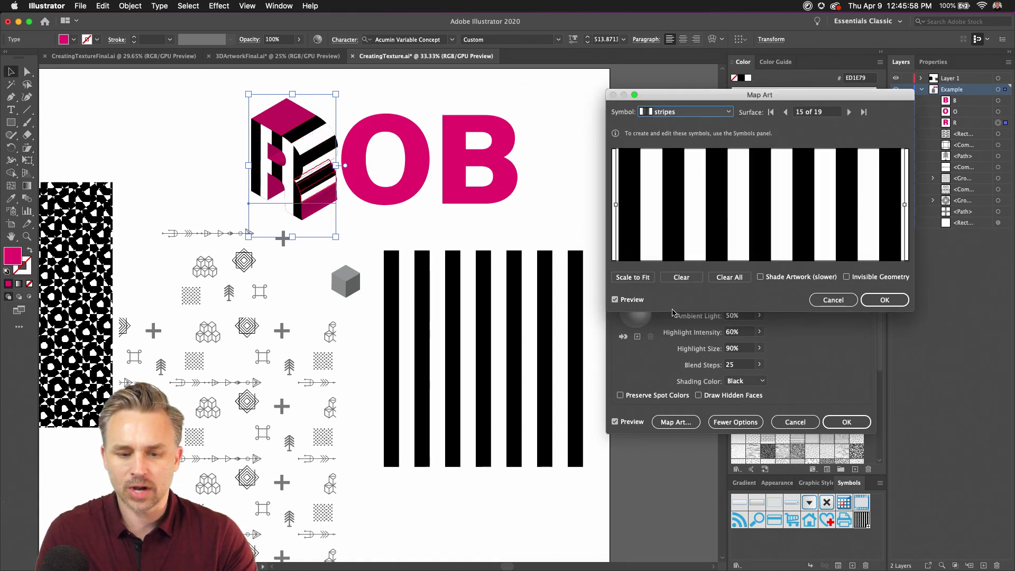
{"action": "left_click", "coordinate": [849, 112]}
{"action": "left_click", "coordinate": [849, 112]}
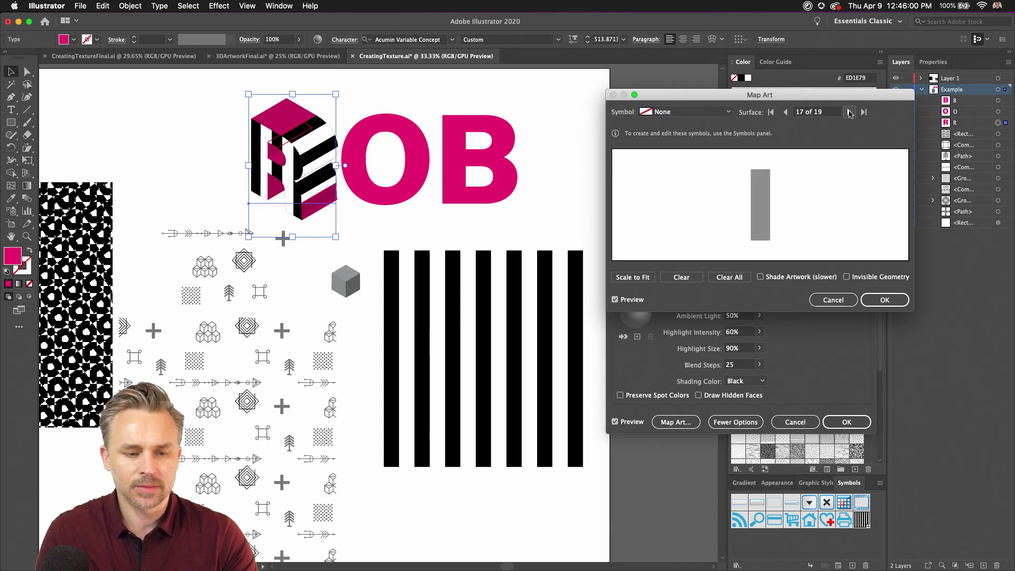
{"action": "left_click", "coordinate": [687, 111]}
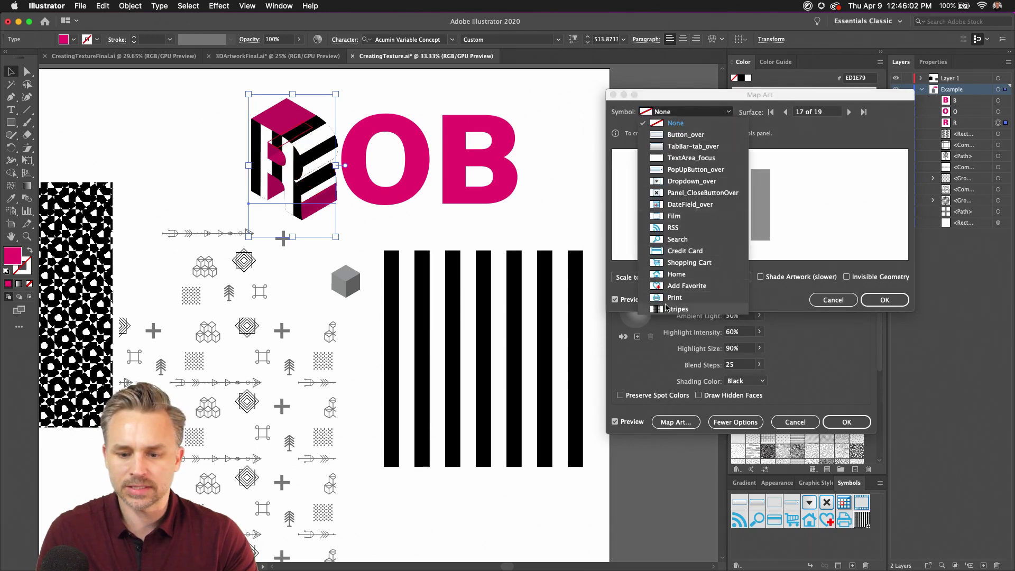
{"action": "left_click", "coordinate": [673, 305]}
Map the stripes symbol onto surfaces 18 and 19 of the extruded R
{"action": "left_click", "coordinate": [849, 113]}
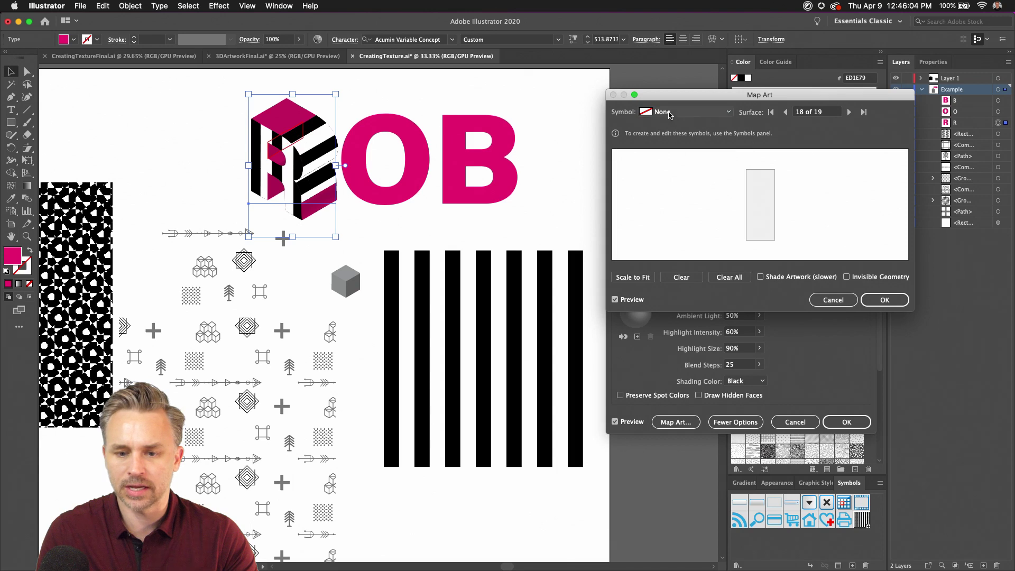
{"action": "left_click", "coordinate": [688, 112]}
{"action": "left_click", "coordinate": [674, 309]}
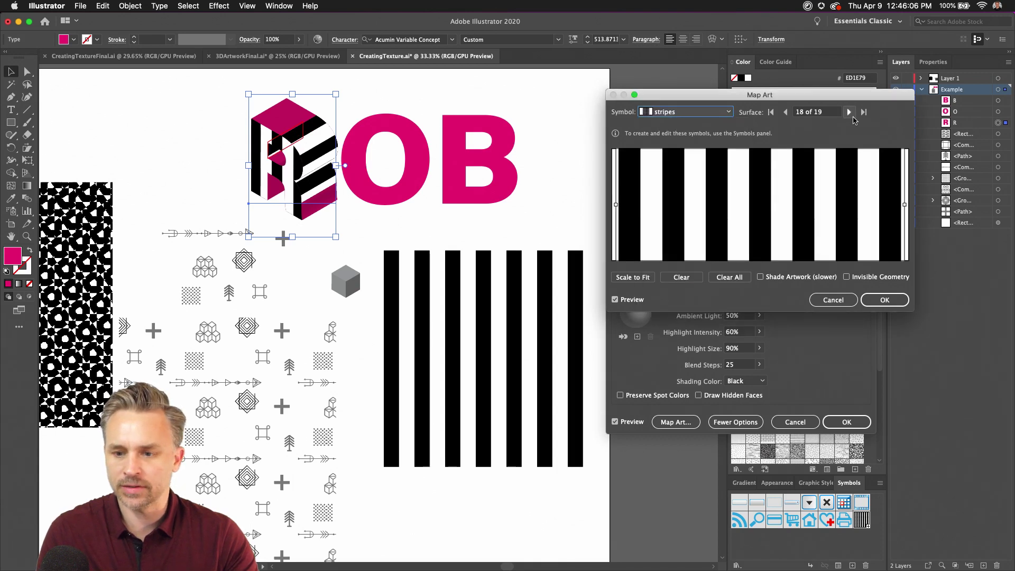
{"action": "left_click", "coordinate": [849, 112]}
{"action": "left_click", "coordinate": [690, 113]}
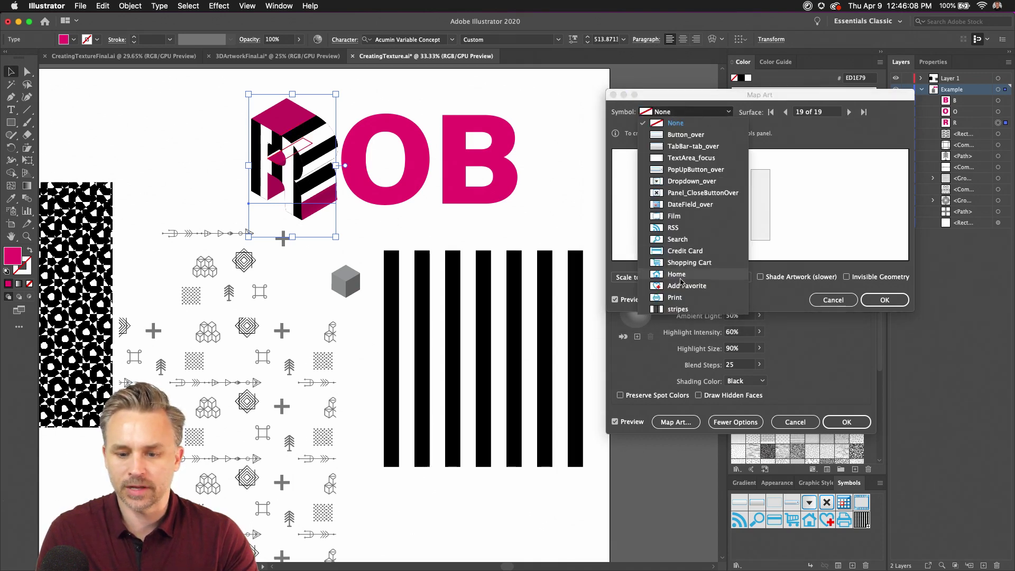
{"action": "left_click", "coordinate": [680, 311]}
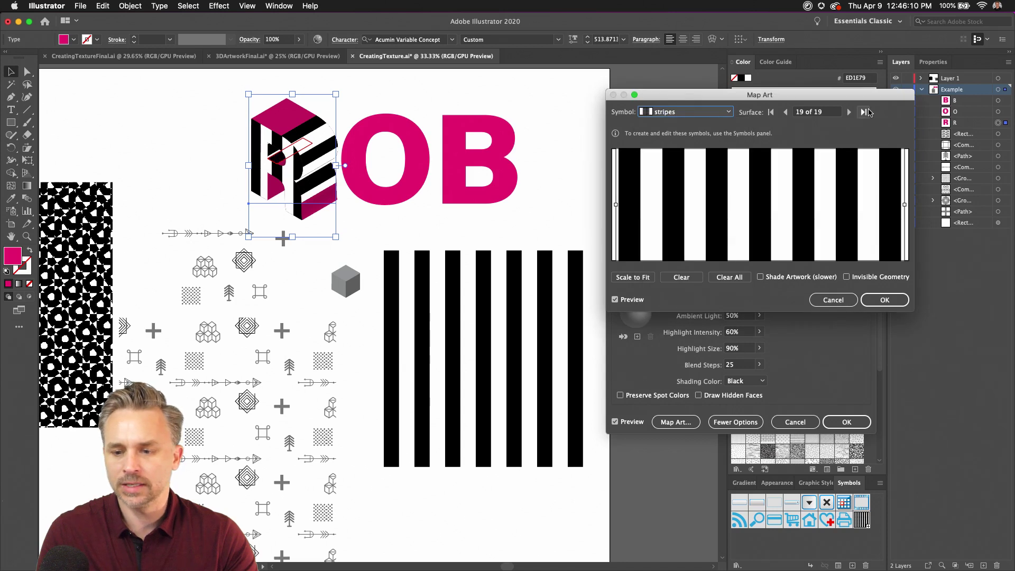
Map the stripes symbol onto surfaces 3 and 4 of the extruded R
{"action": "left_click", "coordinate": [851, 112]}
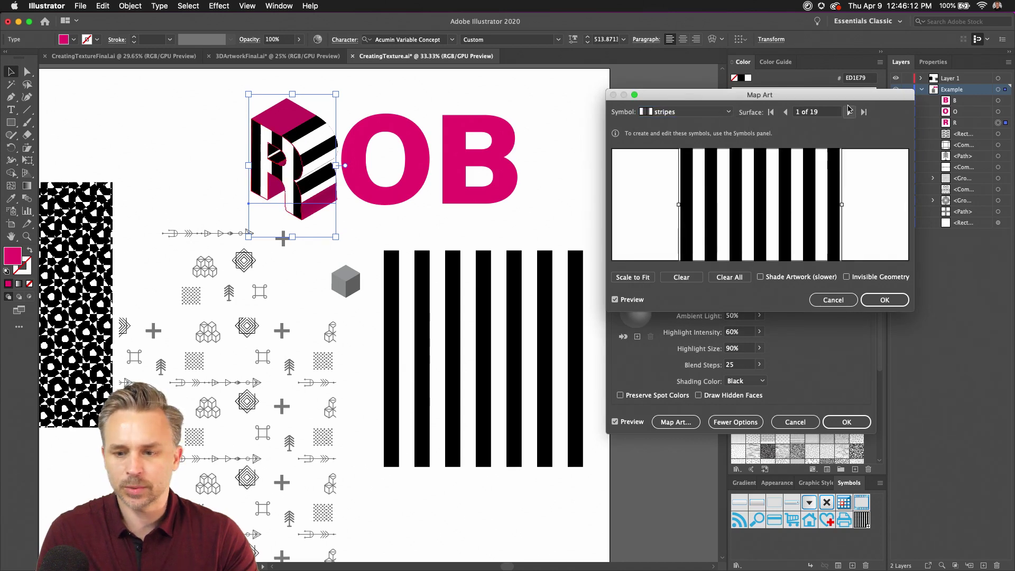
{"action": "left_click", "coordinate": [851, 112]}
{"action": "left_click", "coordinate": [850, 113]}
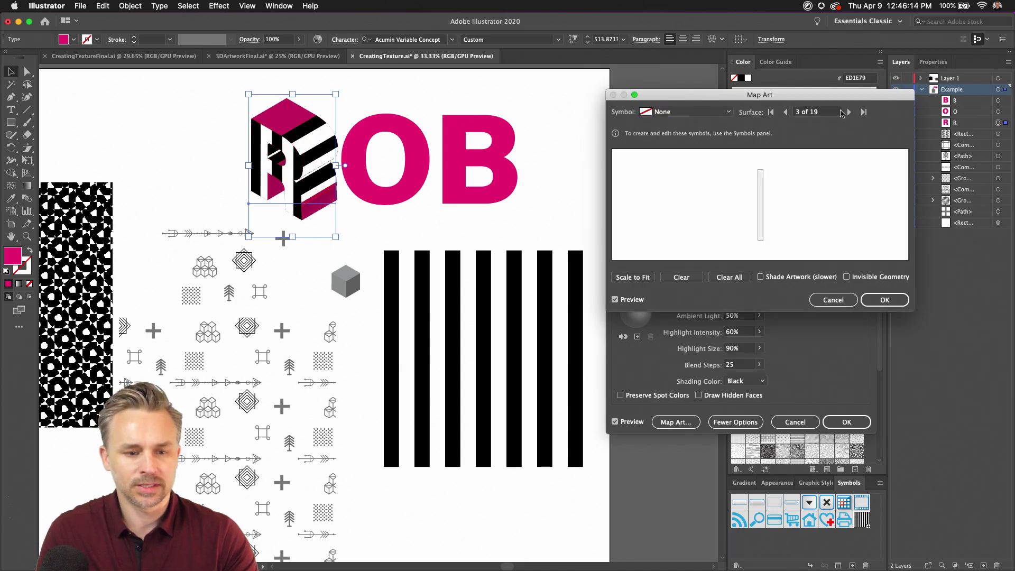
{"action": "left_click", "coordinate": [682, 112]}
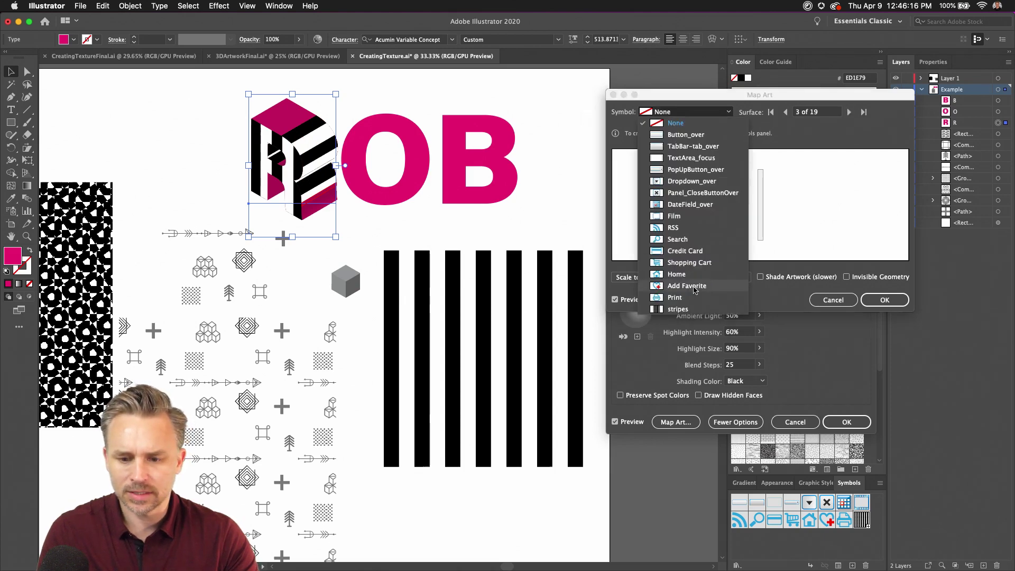
{"action": "left_click", "coordinate": [682, 311]}
{"action": "left_click", "coordinate": [851, 113]}
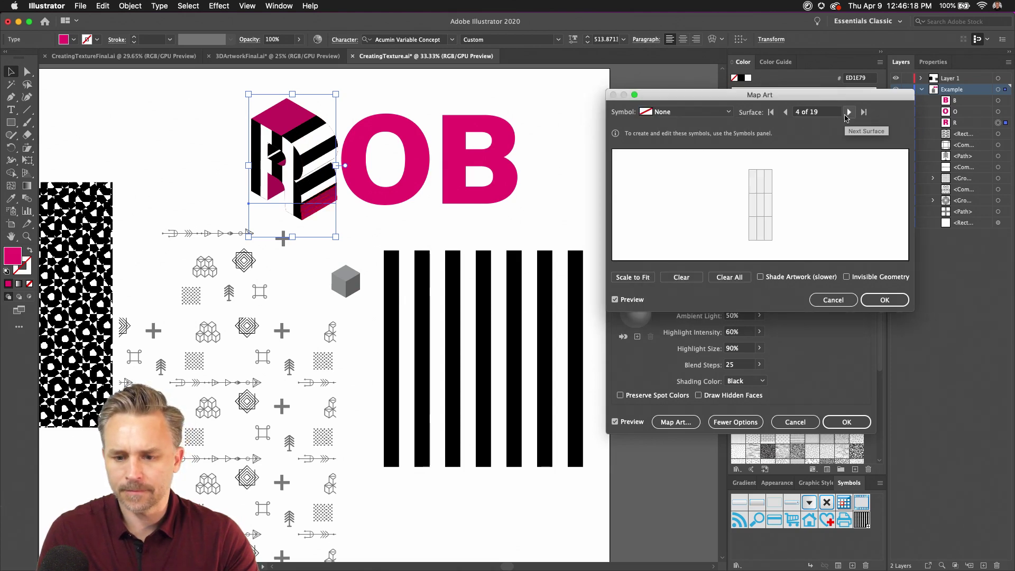
{"action": "left_click", "coordinate": [667, 112]}
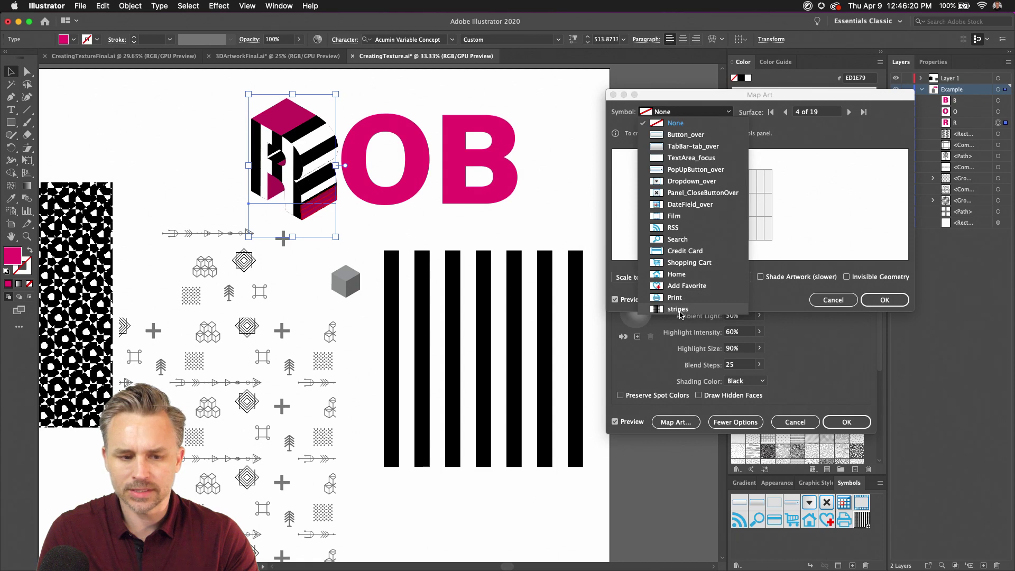
{"action": "left_click", "coordinate": [679, 310]}
Go on to surface 10 of the extruded R and map the stripes symbol onto it
{"action": "left_click", "coordinate": [849, 112]}
{"action": "left_click", "coordinate": [849, 113]}
{"action": "left_click", "coordinate": [849, 112]}
{"action": "left_click", "coordinate": [849, 113]}
{"action": "left_click", "coordinate": [849, 113]}
{"action": "left_click", "coordinate": [849, 113]}
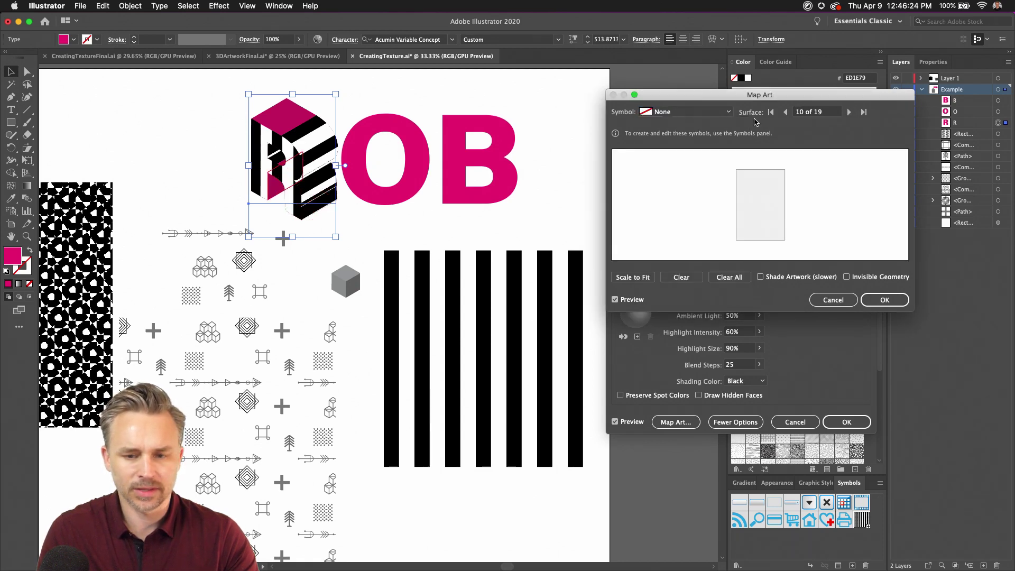
{"action": "left_click", "coordinate": [688, 112]}
{"action": "left_click", "coordinate": [666, 310]}
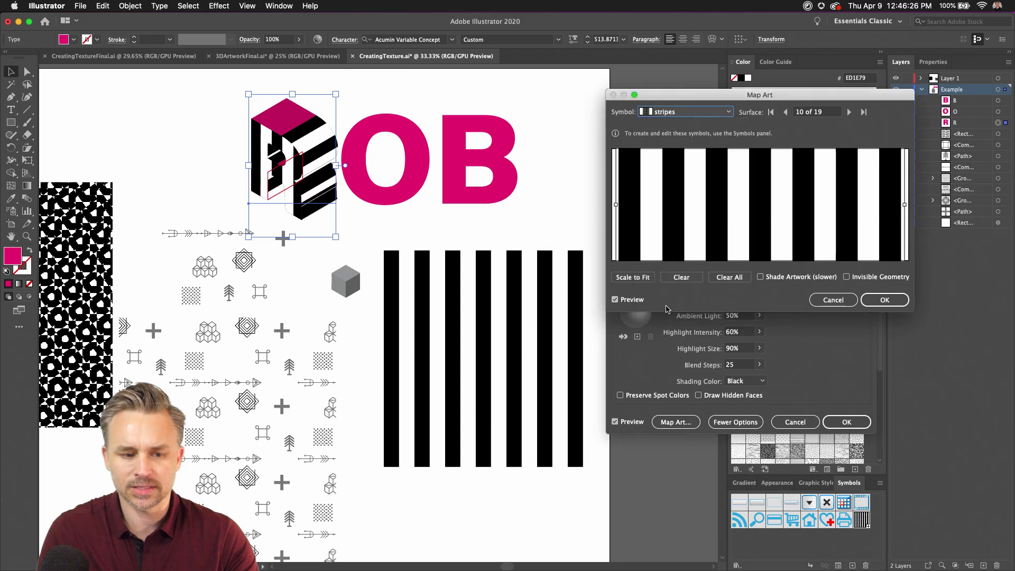
Map the stripes symbol onto surface 13, the flat top side of the extruded R
{"action": "left_click", "coordinate": [849, 112]}
{"action": "left_click", "coordinate": [849, 112]}
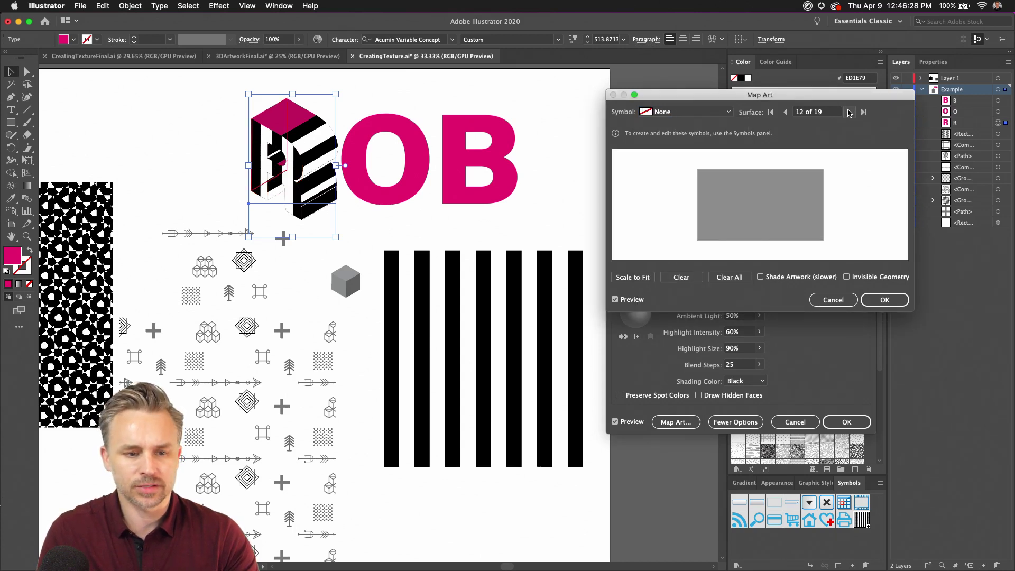
{"action": "left_click", "coordinate": [849, 112]}
{"action": "left_click", "coordinate": [687, 112]}
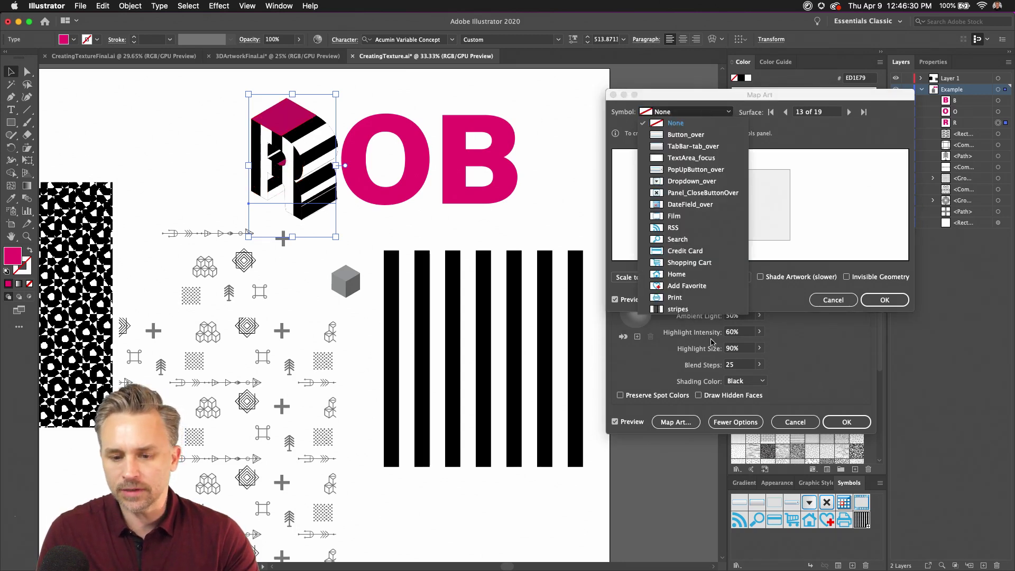
{"action": "left_click", "coordinate": [675, 311]}
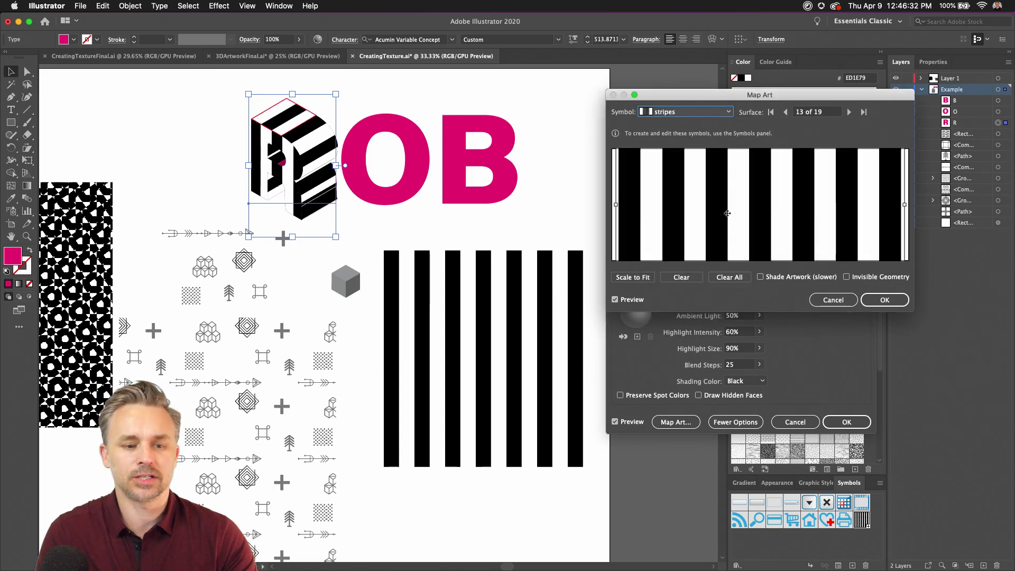
Map the stripes symbol onto surface 16 of the extruded R and accept the art mapping
{"action": "left_click", "coordinate": [849, 112]}
{"action": "left_click", "coordinate": [849, 112]}
{"action": "left_click", "coordinate": [849, 112]}
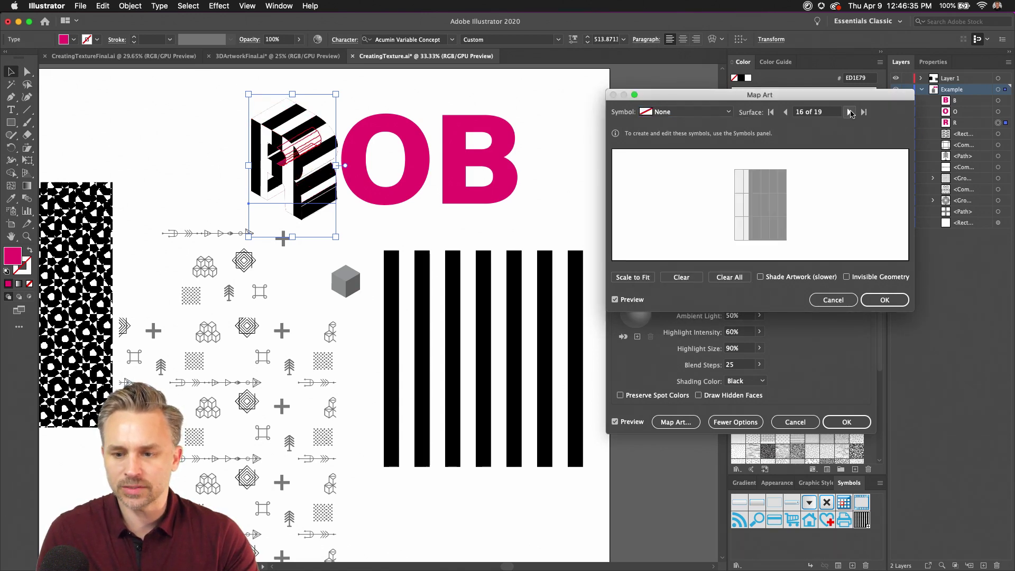
{"action": "left_click", "coordinate": [661, 113]}
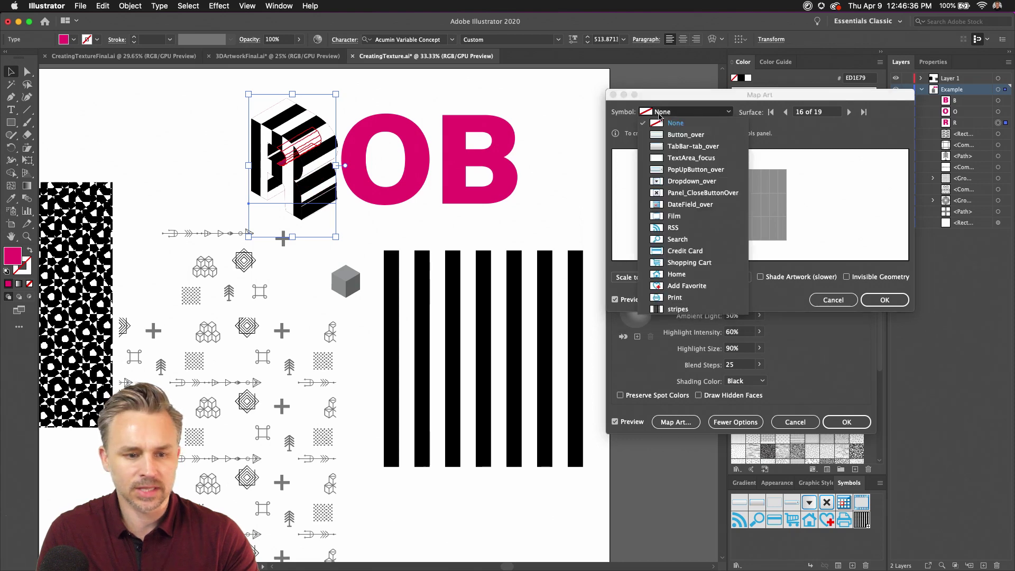
{"action": "left_click", "coordinate": [662, 310]}
{"action": "left_click", "coordinate": [880, 300]}
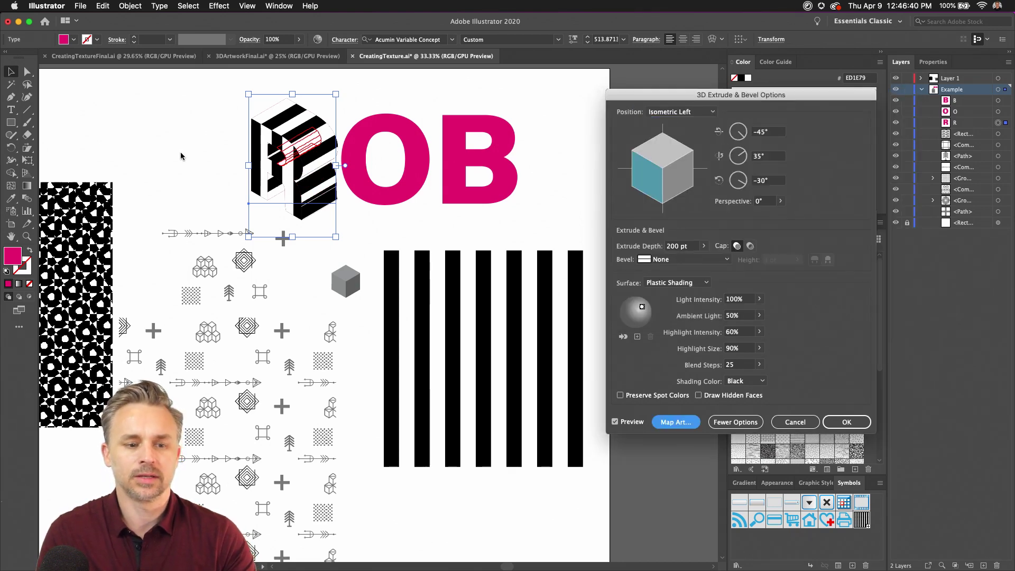
Set the R's 3D surface to No Shading and apply the extrude effect
{"action": "left_click", "coordinate": [660, 283]}
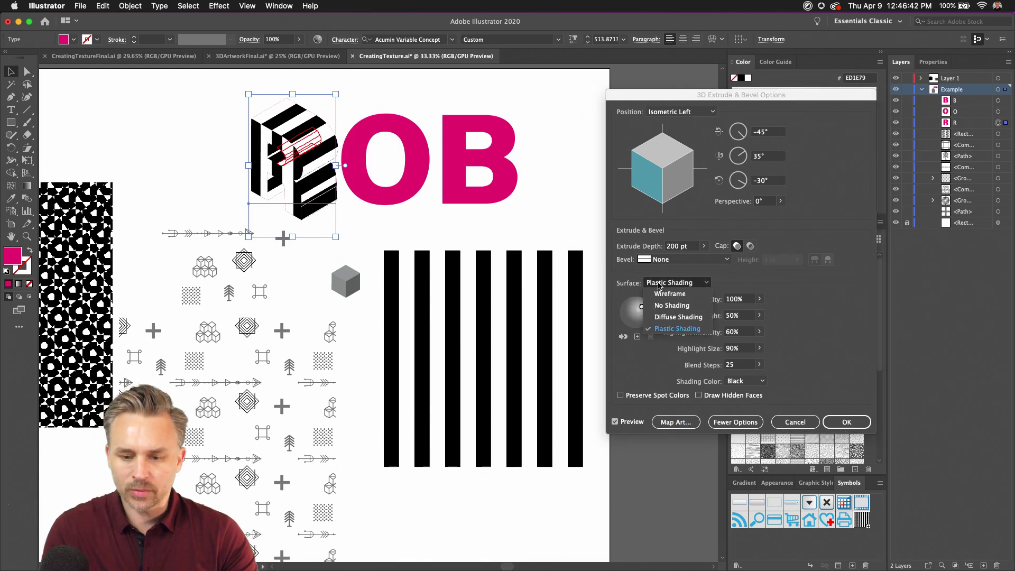
{"action": "left_click", "coordinate": [674, 305]}
{"action": "left_click", "coordinate": [843, 337]}
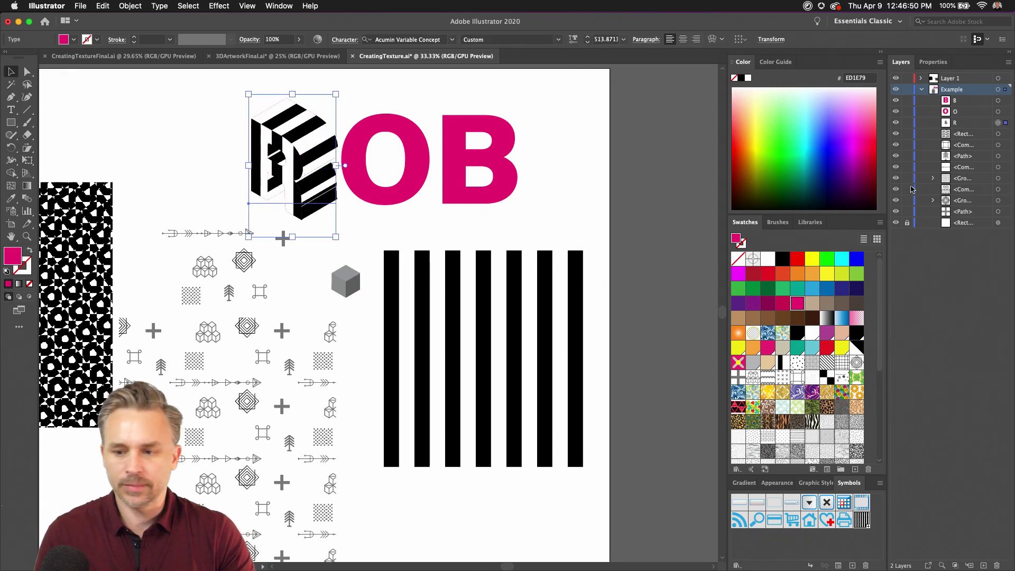
Reopen the R's 3D Extrude & Bevel effect and try the Invisible Geometry option in its art mapping
{"action": "left_click", "coordinate": [933, 62]}
{"action": "left_click", "coordinate": [929, 226]}
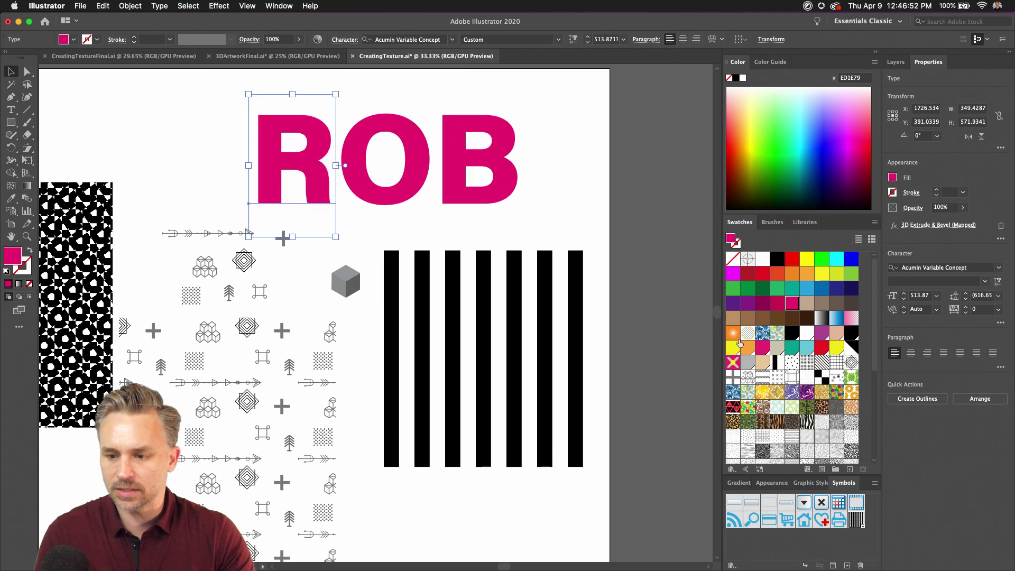
{"action": "left_click", "coordinate": [667, 338]}
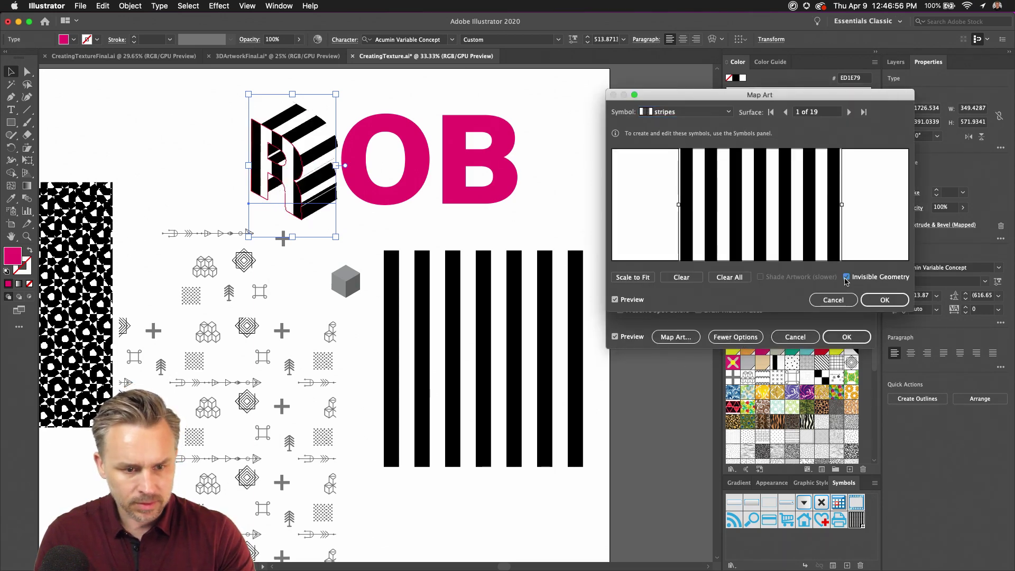
{"action": "left_click", "coordinate": [882, 299]}
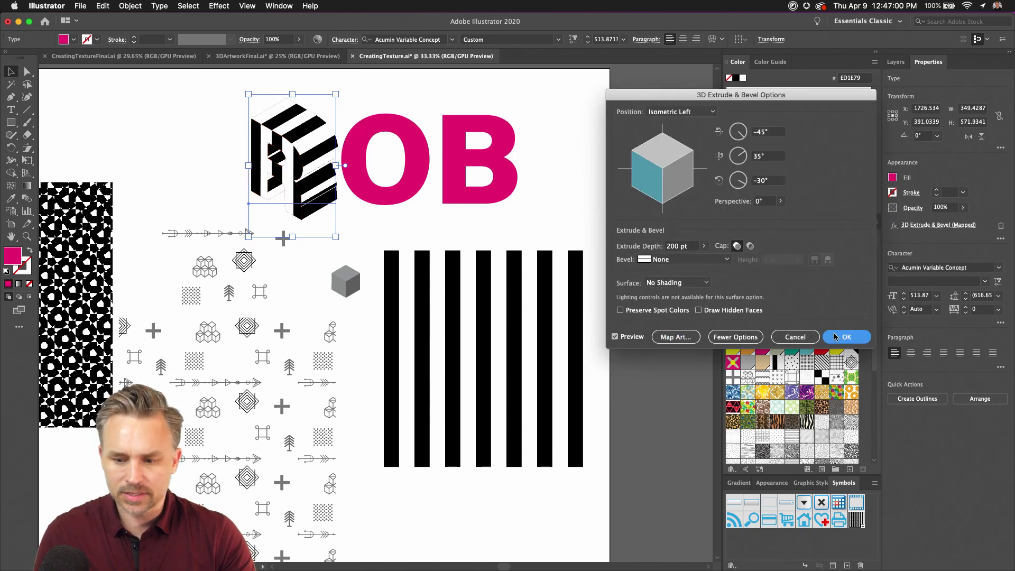
{"action": "left_click", "coordinate": [796, 337]}
{"action": "left_click", "coordinate": [159, 127]}
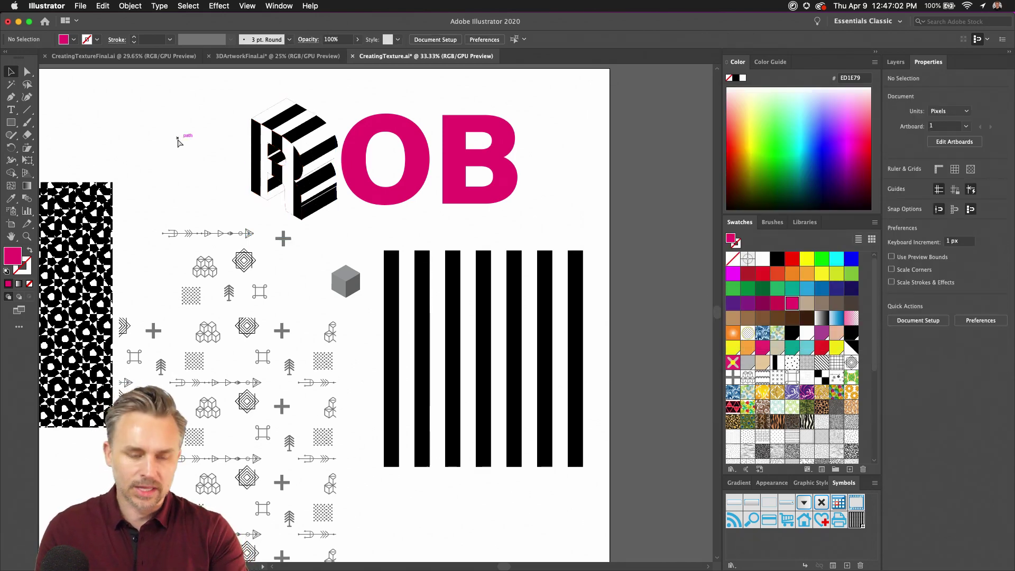
Switch to the CreatingTextureFinal document and examine the striped, patterned and gradient 3D letters at 100%
{"action": "left_click", "coordinate": [238, 58]}
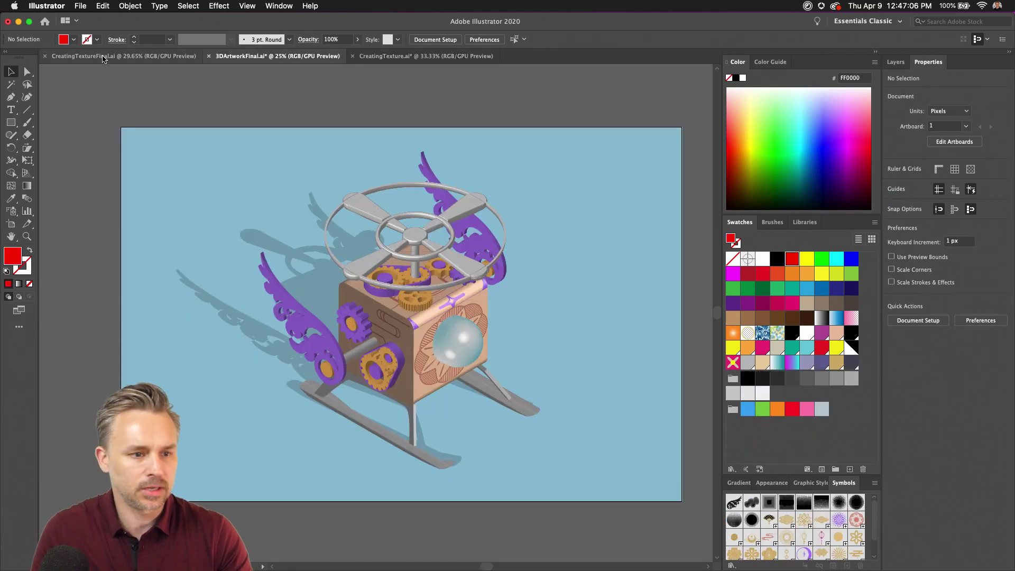
{"action": "left_click", "coordinate": [103, 58]}
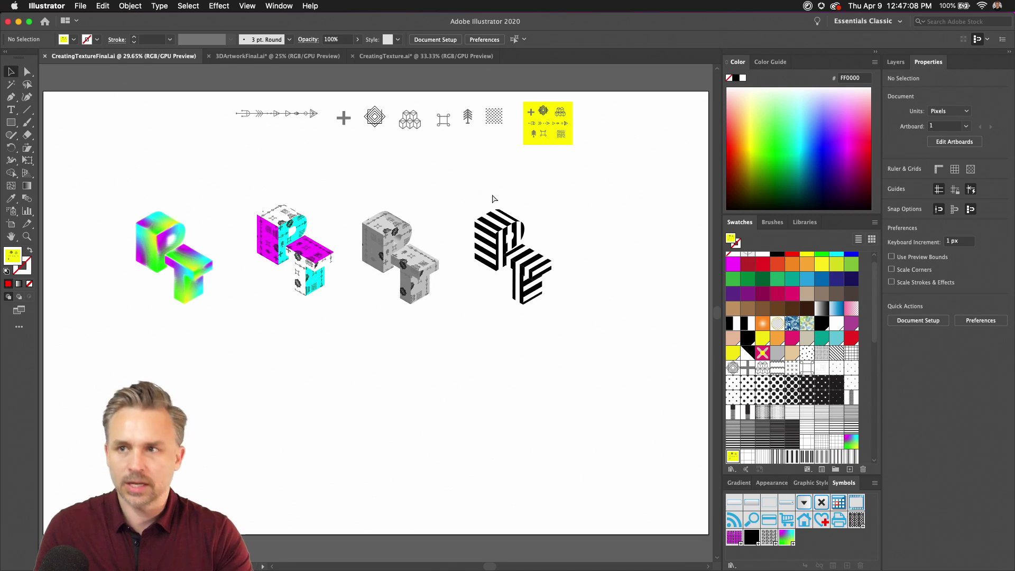
{"action": "key", "text": "super+1"}
{"action": "scroll", "coordinate": [465, 503], "scroll_direction": "right", "scroll_amount": 10}
{"action": "scroll", "coordinate": [238, 438], "scroll_direction": "up", "scroll_amount": 5}
{"action": "scroll", "coordinate": [238, 439], "scroll_direction": "left", "scroll_amount": 4}
{"action": "scroll", "coordinate": [190, 473], "scroll_direction": "right", "scroll_amount": 5}
{"action": "scroll", "coordinate": [191, 473], "scroll_direction": "down", "scroll_amount": 1}
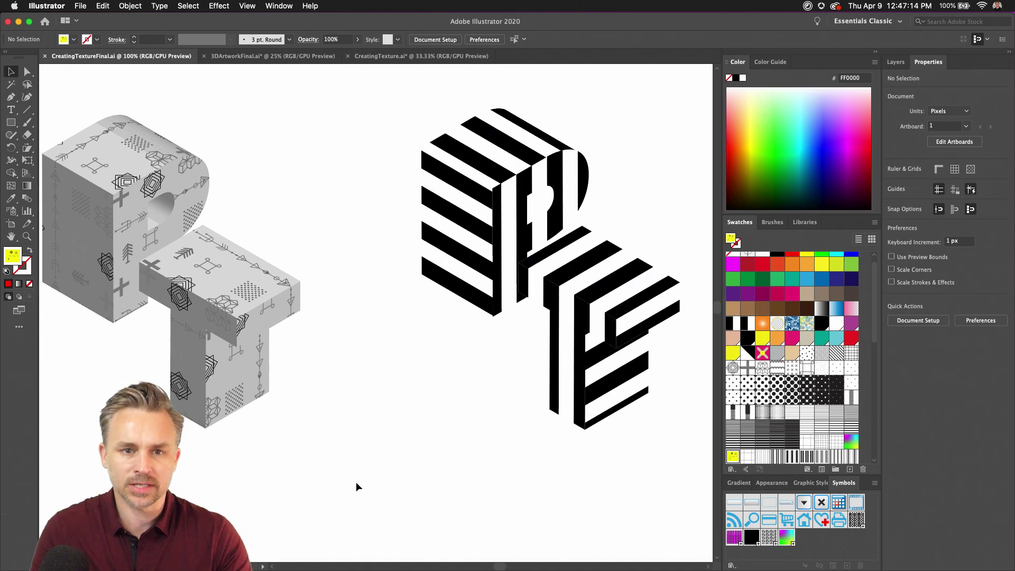
{"action": "scroll", "coordinate": [243, 482], "scroll_direction": "left", "scroll_amount": 10}
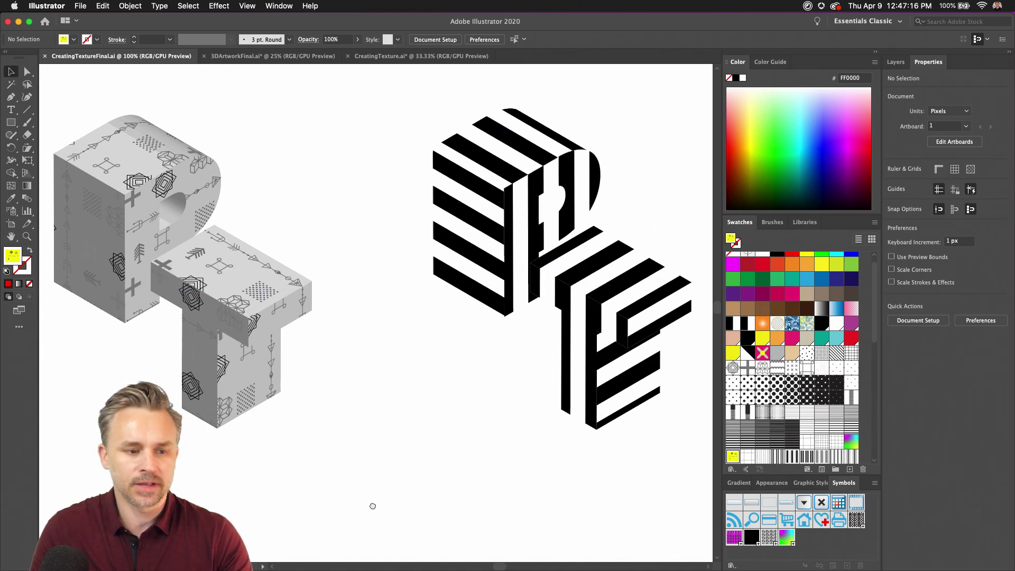
{"action": "scroll", "coordinate": [448, 485], "scroll_direction": "right", "scroll_amount": 3}
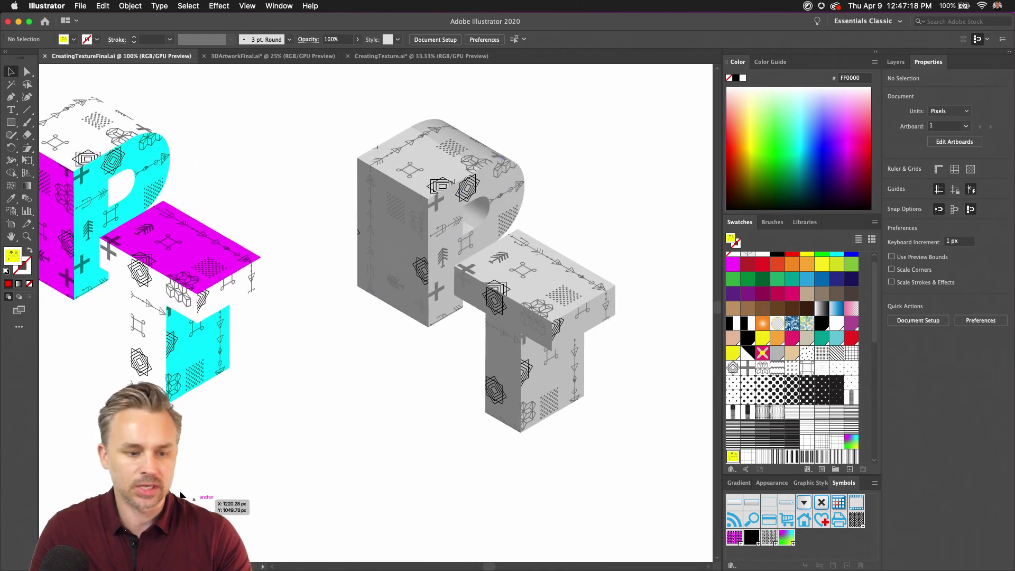
{"action": "scroll", "coordinate": [504, 520], "scroll_direction": "left", "scroll_amount": 7}
{"action": "scroll", "coordinate": [504, 520], "scroll_direction": "left", "scroll_amount": 10}
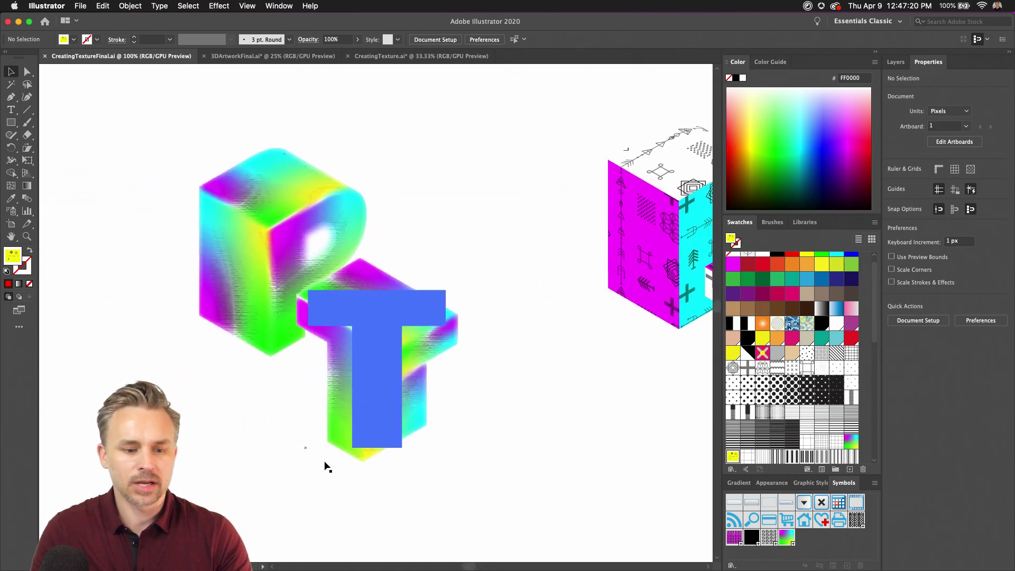
{"action": "scroll", "coordinate": [86, 484], "scroll_direction": "left", "scroll_amount": 2}
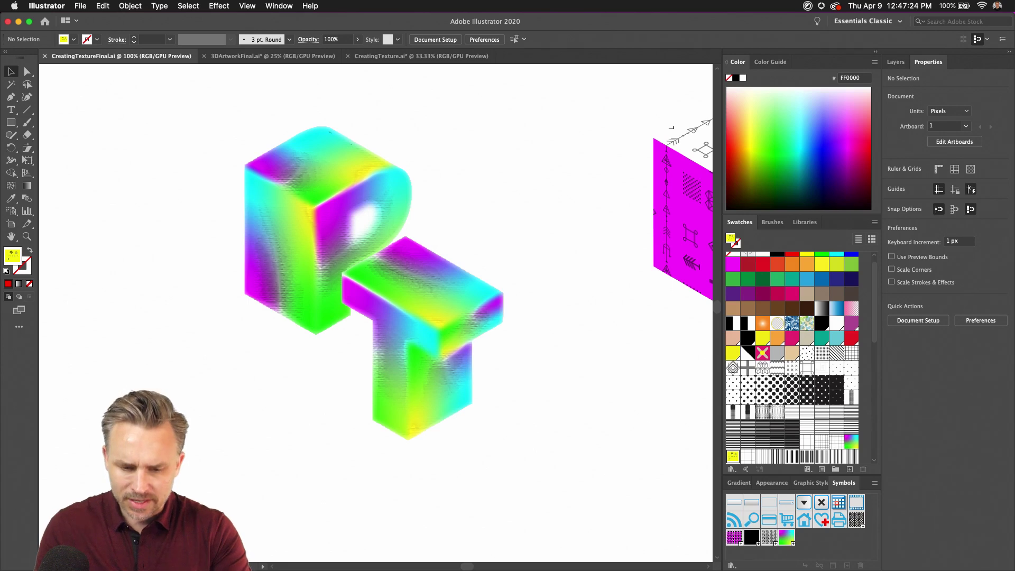
Remove the Underpainting effect from the rainbow gradient 3D letters and deselect them
{"action": "key", "text": "super+minus"}
{"action": "key", "text": "super+minus"}
{"action": "scroll", "coordinate": [422, 490], "scroll_direction": "down", "scroll_amount": 4}
{"action": "scroll", "coordinate": [381, 401], "scroll_direction": "right", "scroll_amount": 1}
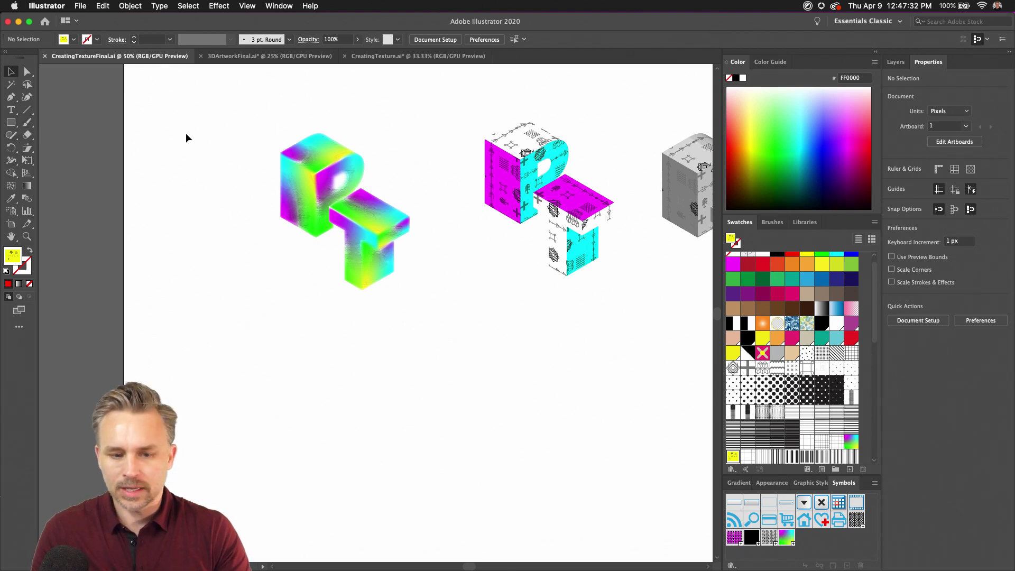
{"action": "left_click", "coordinate": [361, 303]}
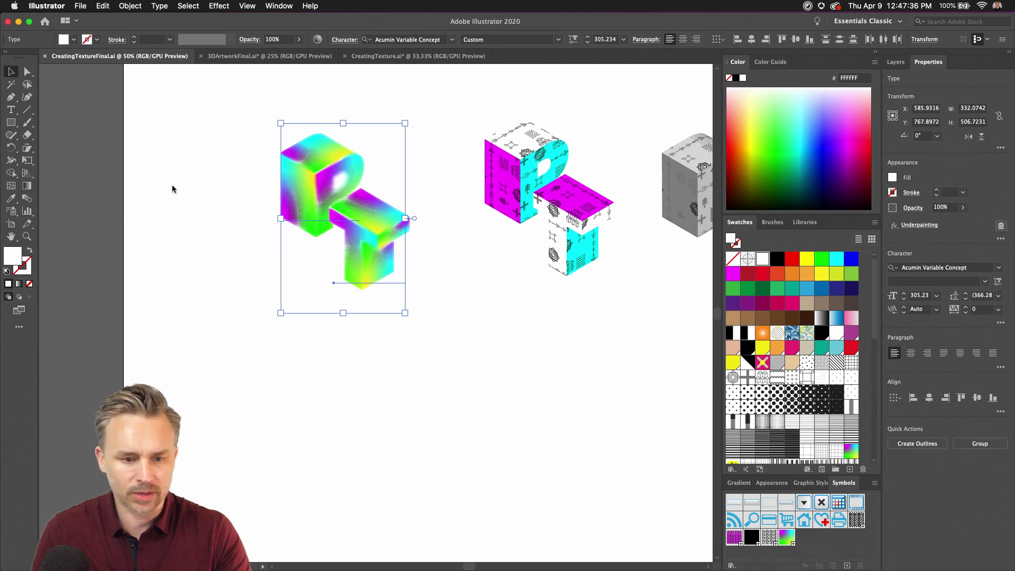
{"action": "left_click", "coordinate": [263, 149]}
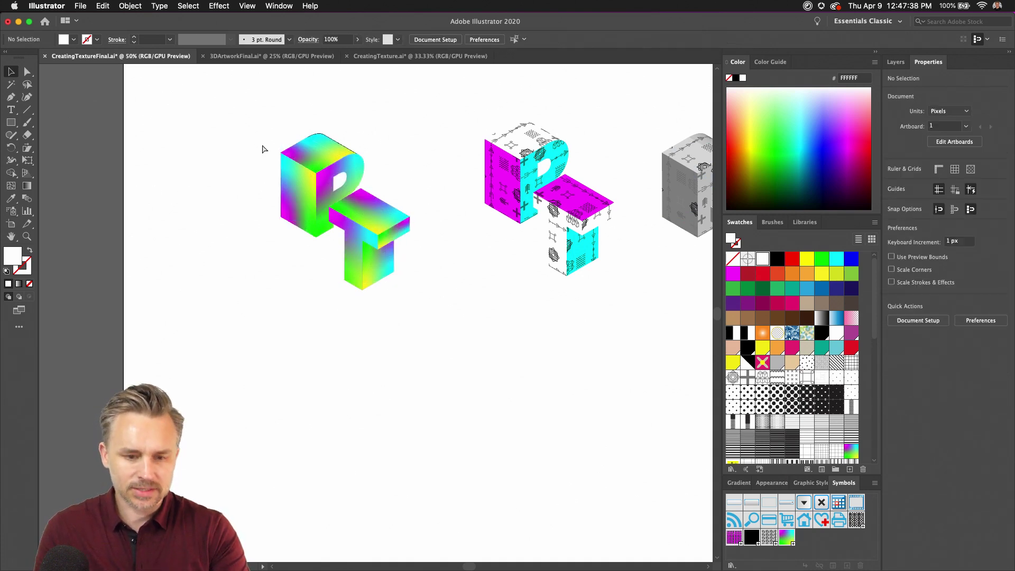
Draw a square of about 517 px below the 3D letters and fill it with a freeform gradient
{"action": "key", "text": "m"}
{"action": "left_click_drag", "start_coordinate": [344, 327], "coordinate": [538, 519]}
{"action": "left_click", "coordinate": [762, 335]}
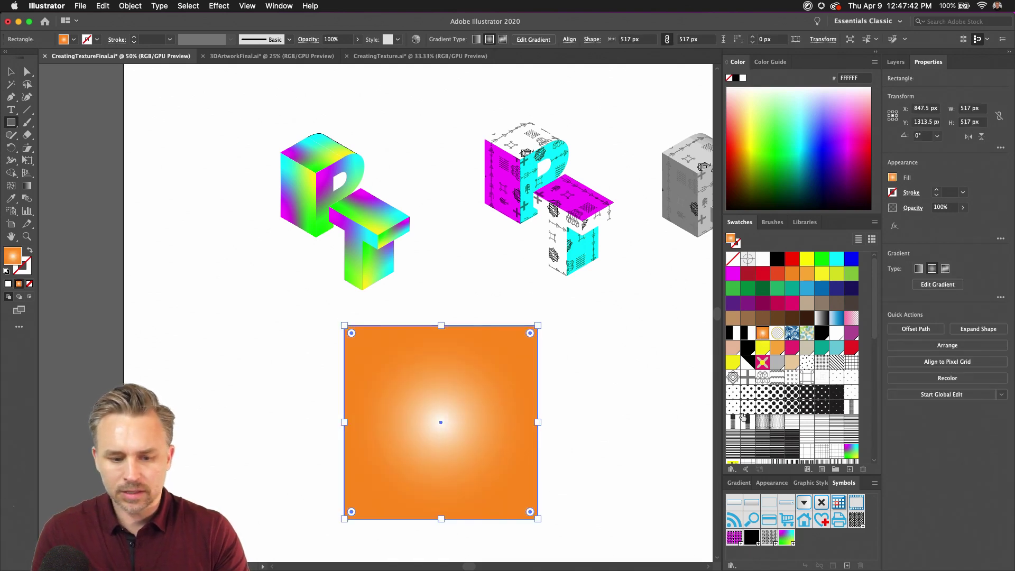
{"action": "left_click", "coordinate": [739, 483]}
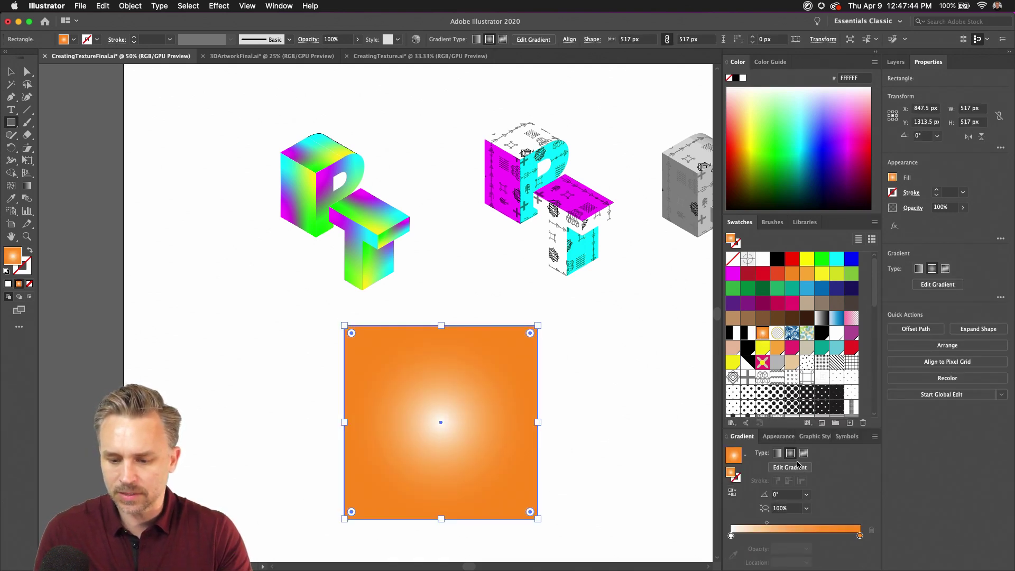
{"action": "left_click", "coordinate": [791, 468]}
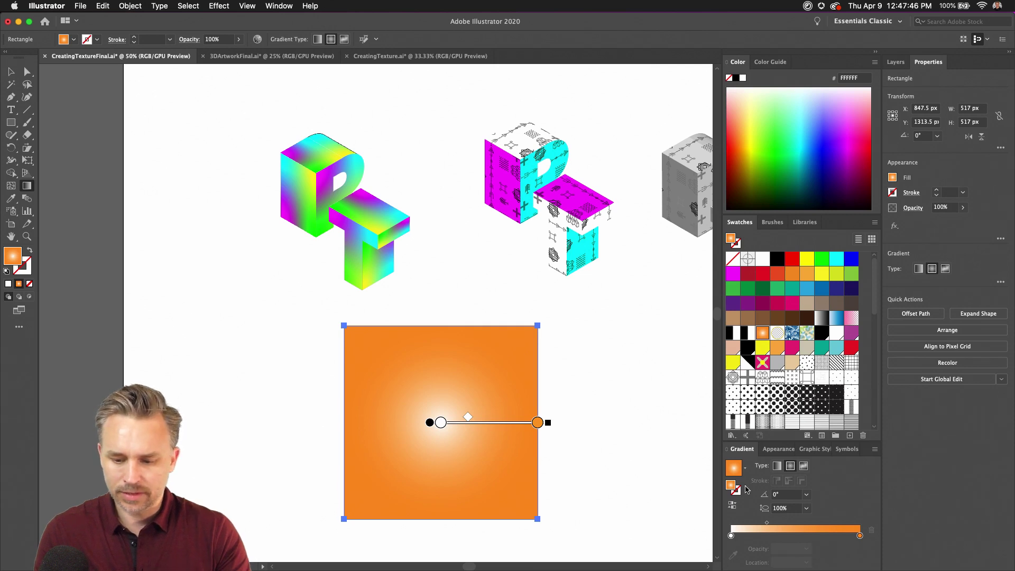
{"action": "left_click", "coordinate": [344, 39]}
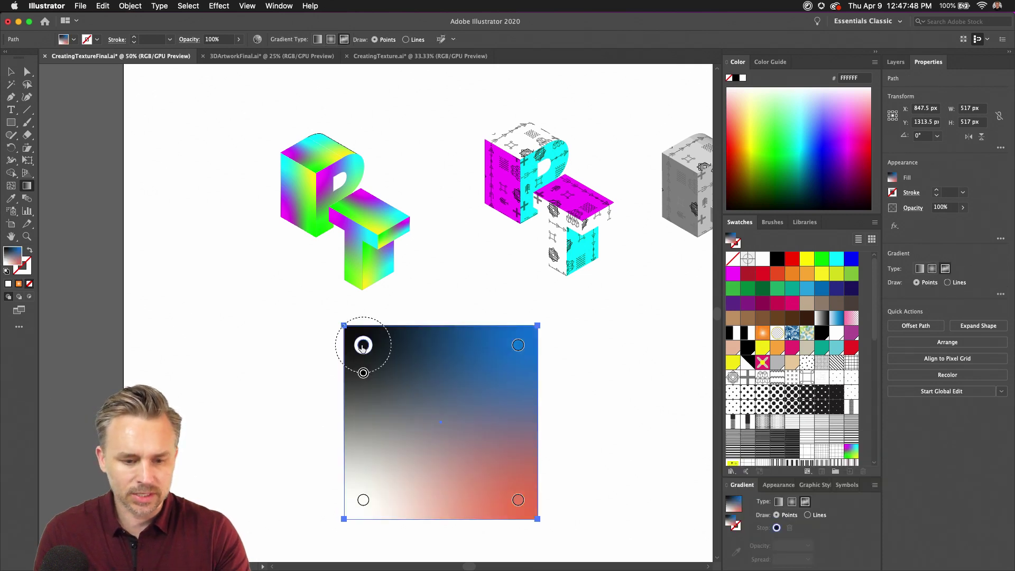
Recolor the square's freeform gradient, making its upper-left stop cyan and its upper-right stop magenta
{"action": "double_click", "coordinate": [363, 345]}
{"action": "left_click", "coordinate": [285, 382]}
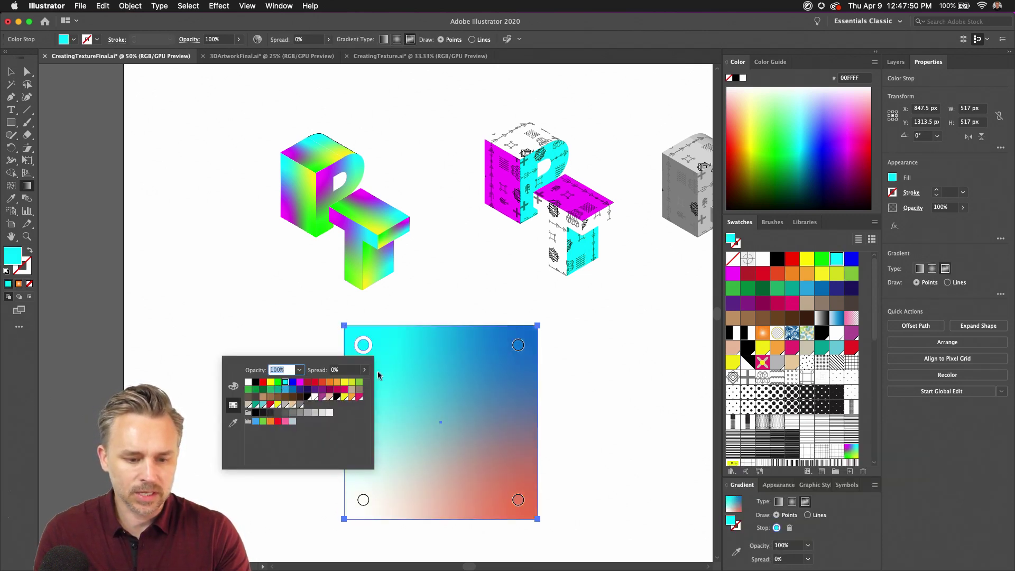
{"action": "left_click", "coordinate": [519, 346]}
{"action": "double_click", "coordinate": [519, 346]}
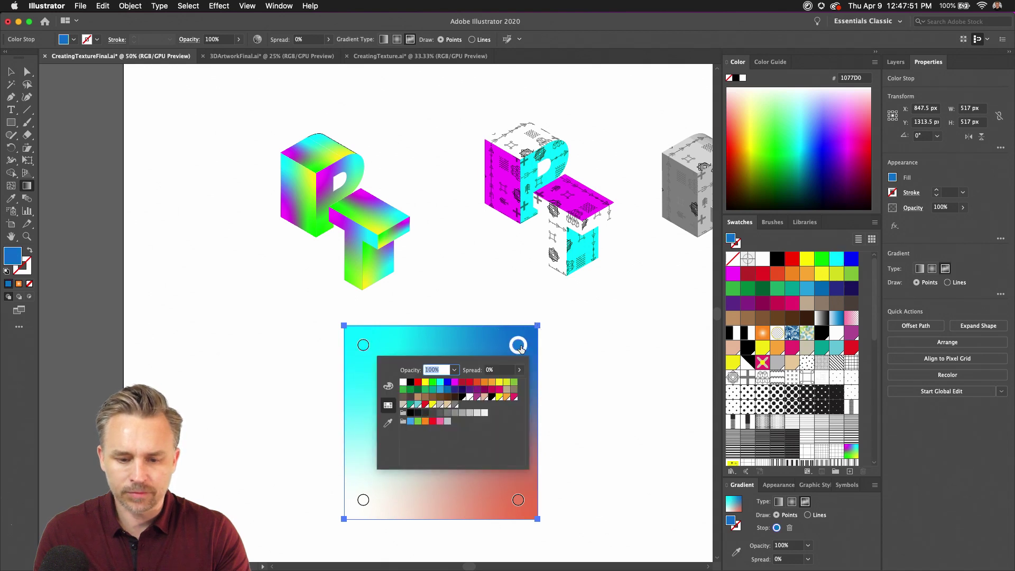
{"action": "left_click", "coordinate": [454, 383]}
{"action": "left_click", "coordinate": [518, 500]}
{"action": "left_click", "coordinate": [518, 501]}
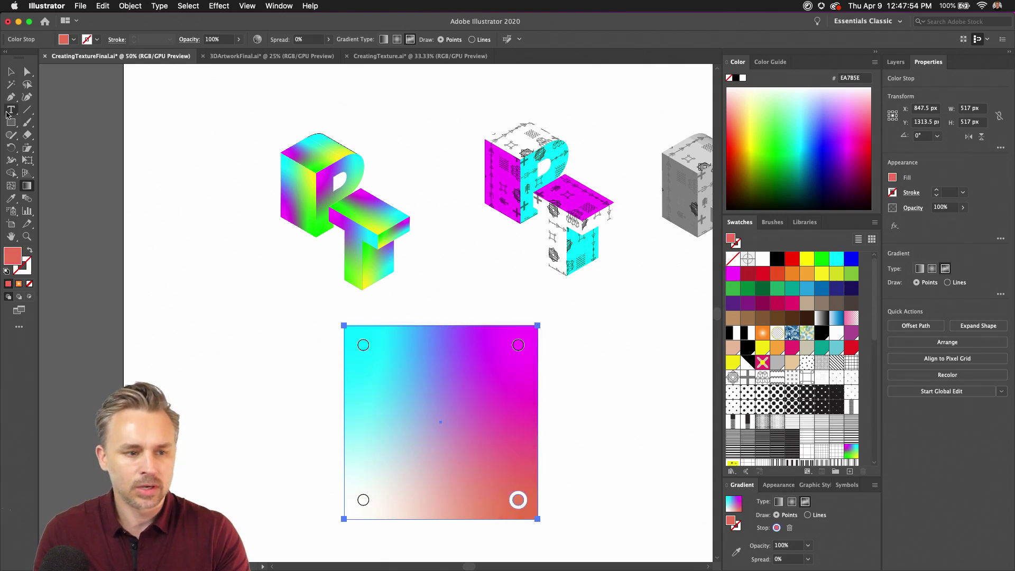
Save the recolored gradient square as a new swatch and deselect all artwork
{"action": "key", "text": "v"}
{"action": "left_click", "coordinate": [325, 383]}
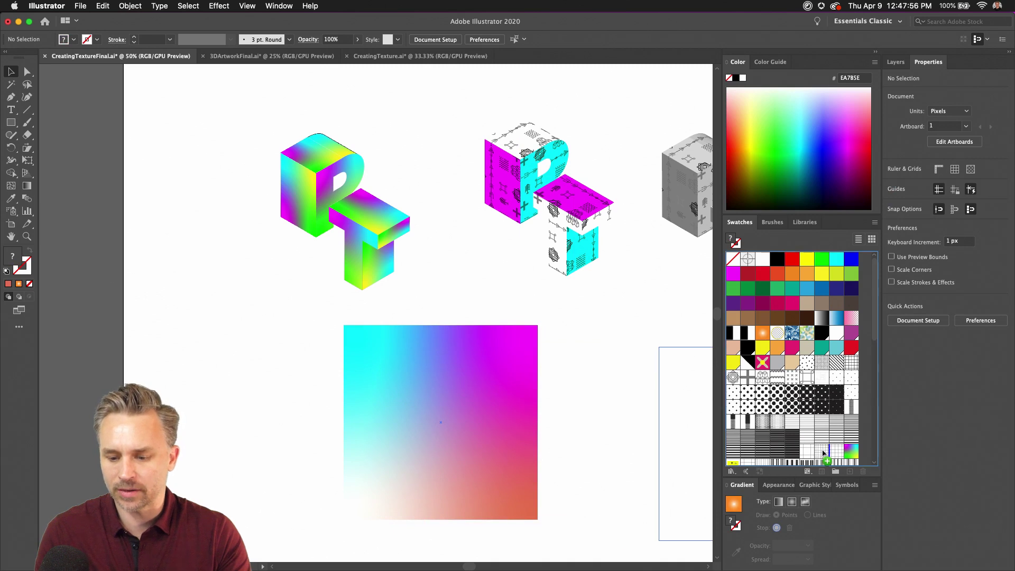
{"action": "left_click", "coordinate": [290, 217], "text": "shift"}
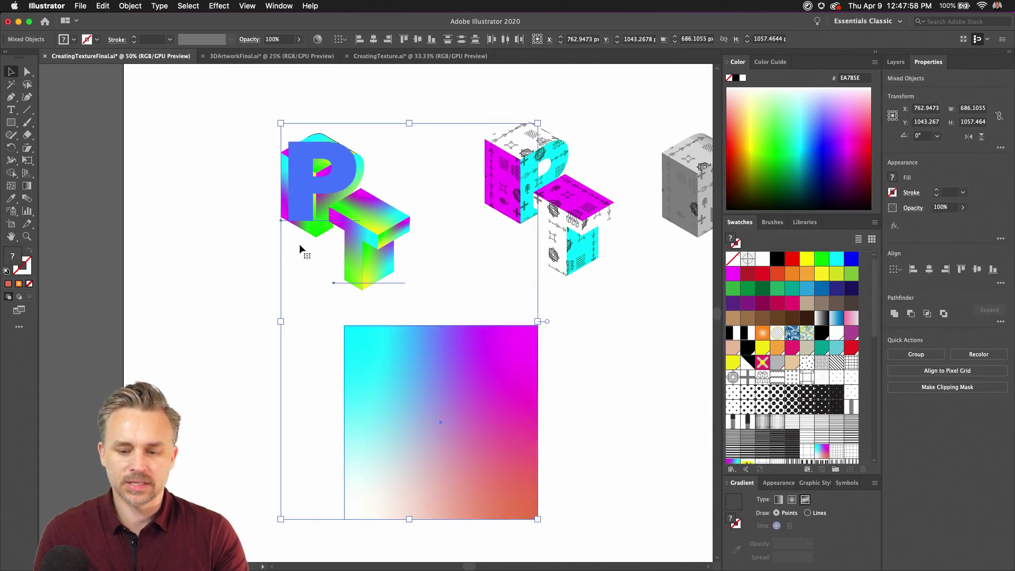
{"action": "left_click", "coordinate": [184, 210]}
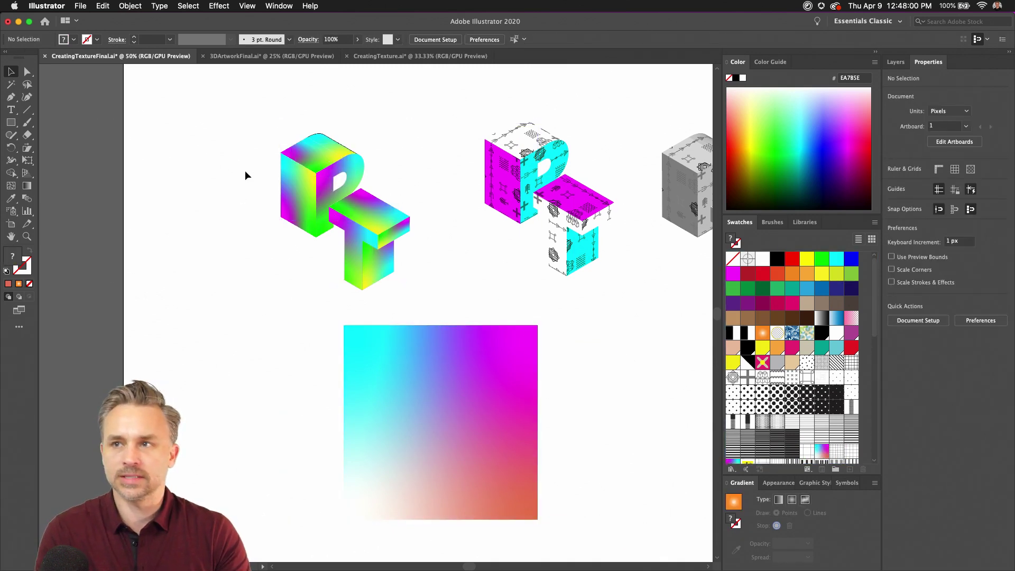
Select both rainbow gradient 3D letters, P and T, and open the Effect Gallery for them
{"action": "key", "text": "super+equal"}
{"action": "key", "text": "super+equal"}
{"action": "key", "text": "super+equal"}
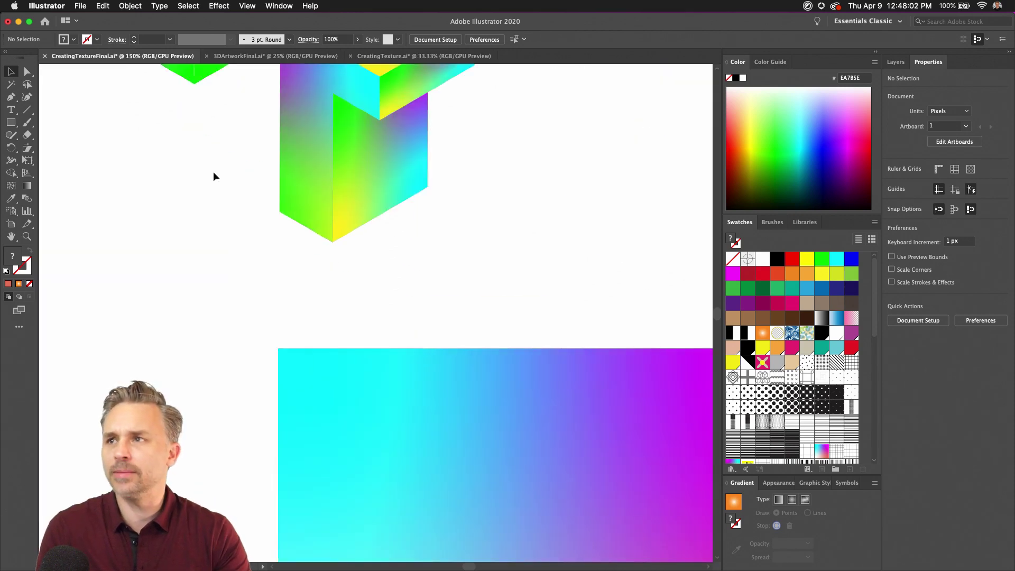
{"action": "scroll", "coordinate": [294, 479], "scroll_direction": "up", "scroll_amount": 10}
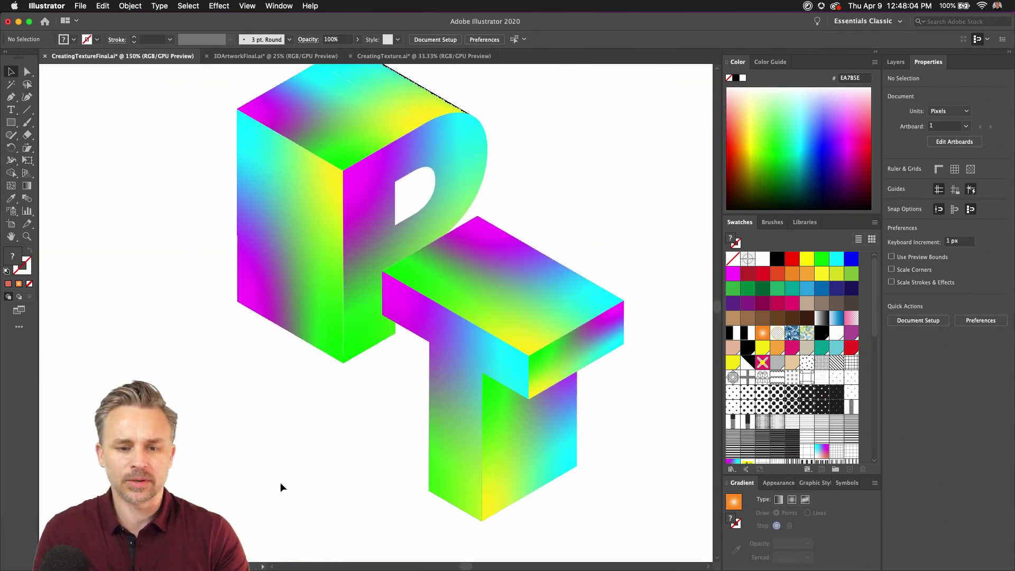
{"action": "key", "text": "super+minus"}
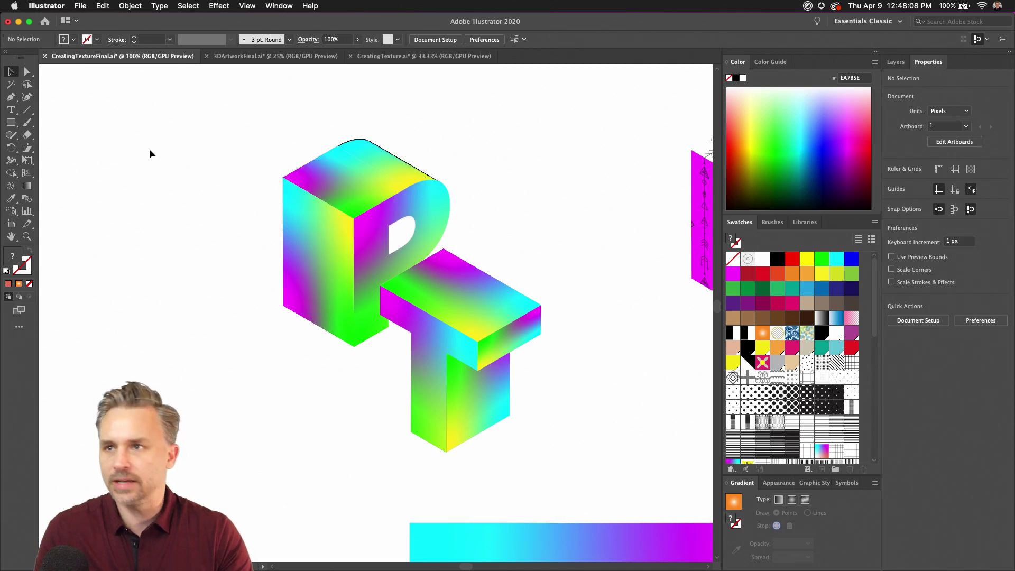
{"action": "scroll", "coordinate": [148, 193], "scroll_direction": "down", "scroll_amount": 3}
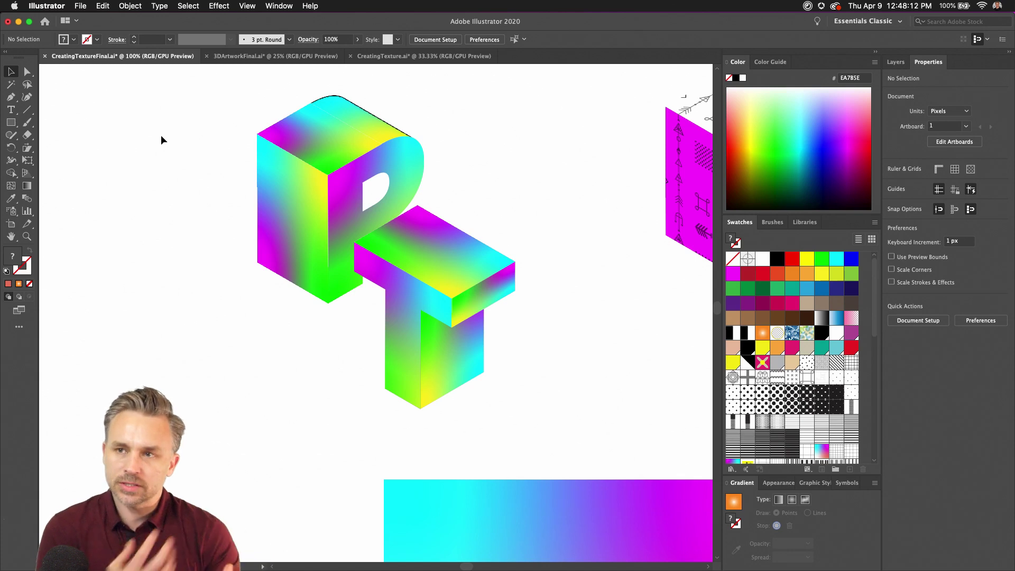
{"action": "left_click_drag", "start_coordinate": [170, 136], "coordinate": [548, 411]}
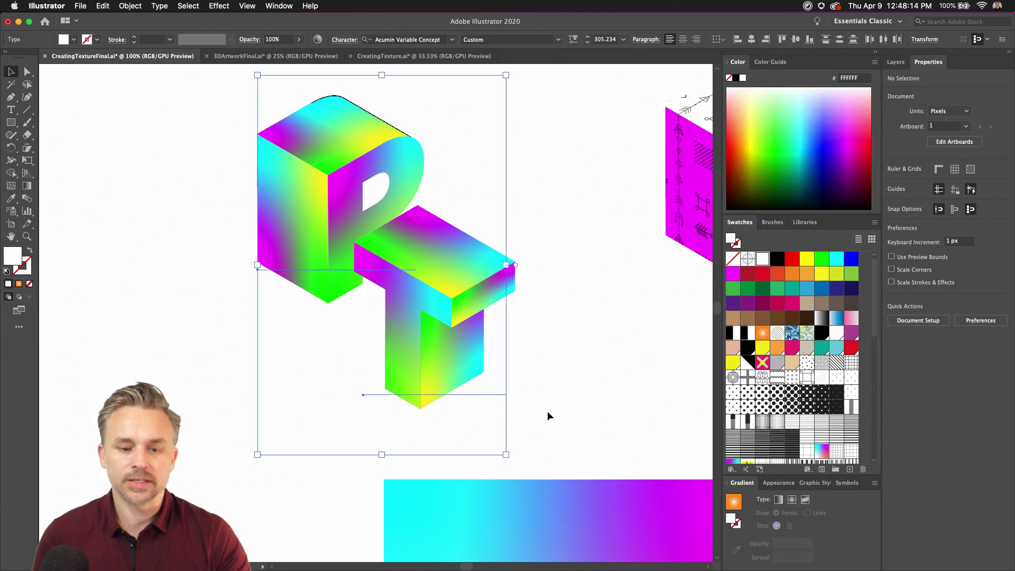
{"action": "left_click", "coordinate": [218, 6]}
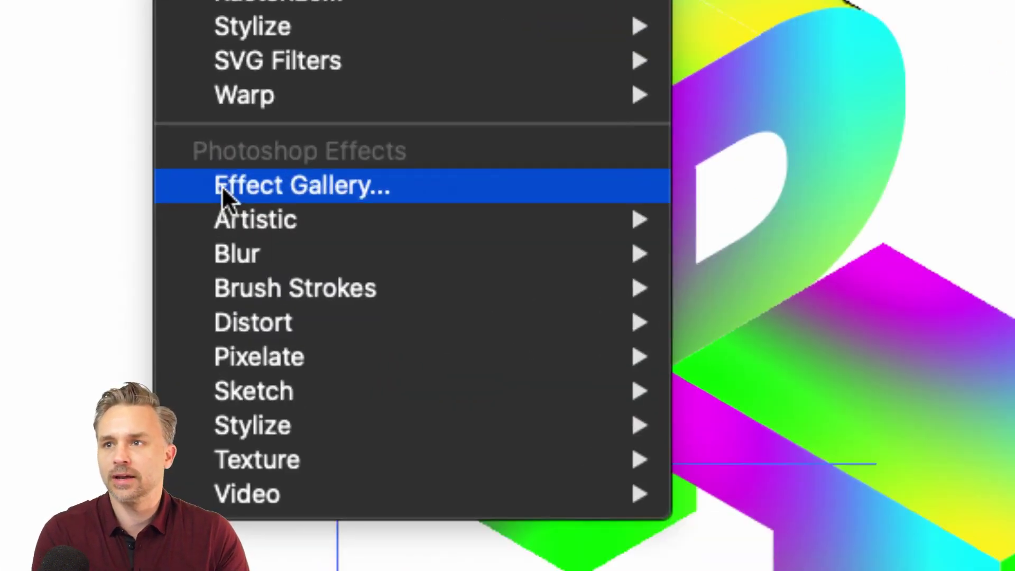
{"action": "left_click", "coordinate": [244, 188]}
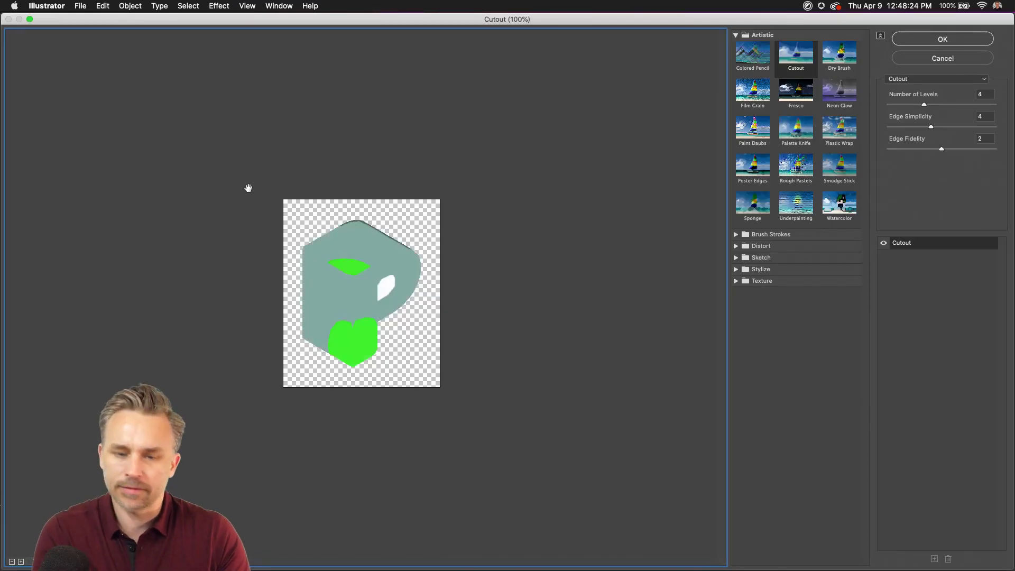
Try the Watercolor, Underpainting, Rough Pastels, Poster Edges, Paint Daubs, Film Grain and Colored Pencil effects on the rainbow letters
{"action": "left_click", "coordinate": [836, 210]}
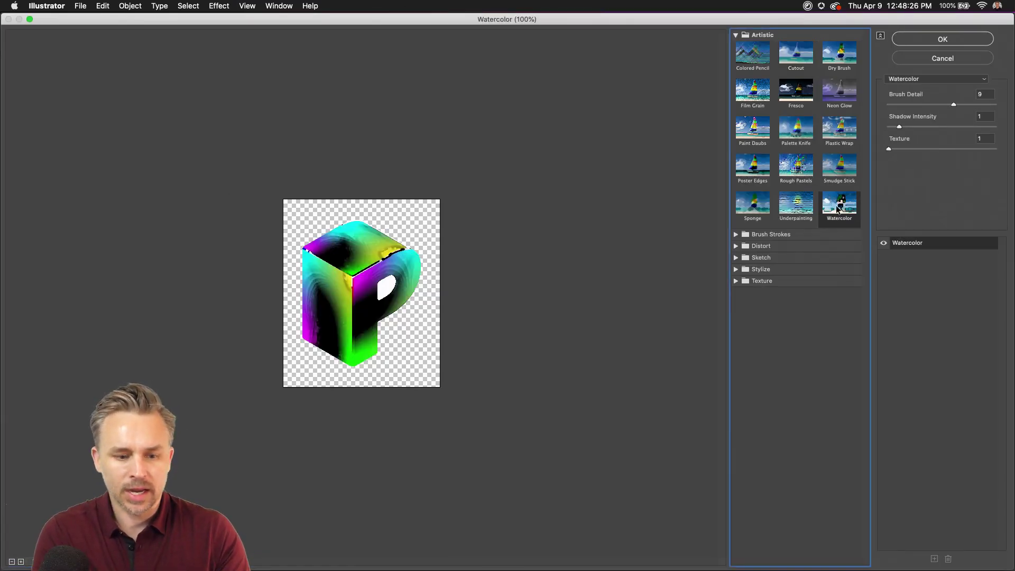
{"action": "left_click", "coordinate": [799, 210]}
{"action": "left_click", "coordinate": [795, 167]}
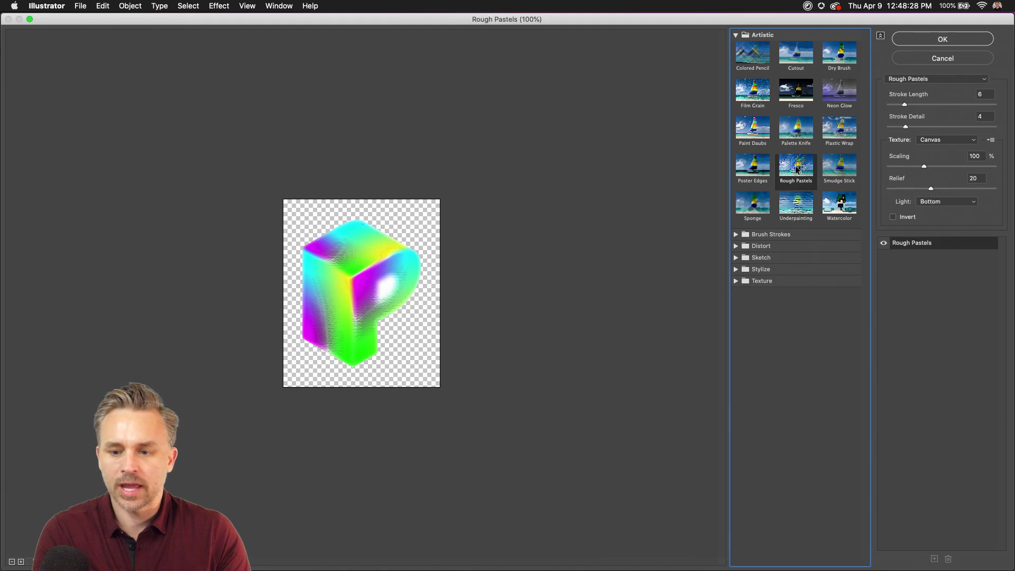
{"action": "left_click", "coordinate": [762, 165]}
{"action": "left_click", "coordinate": [758, 125]}
{"action": "left_click", "coordinate": [753, 90]}
{"action": "left_click", "coordinate": [756, 52]}
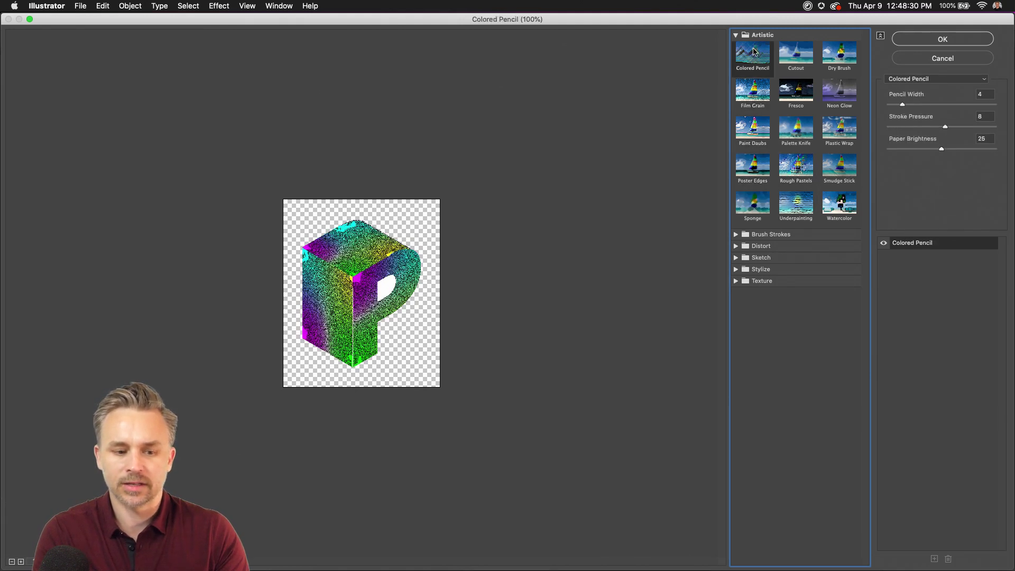
{"action": "left_click", "coordinate": [796, 167]}
Apply the Underpainting effect to the rainbow letters with brush size 10 and texture coverage 19, and deselect them
{"action": "left_click", "coordinate": [794, 203]}
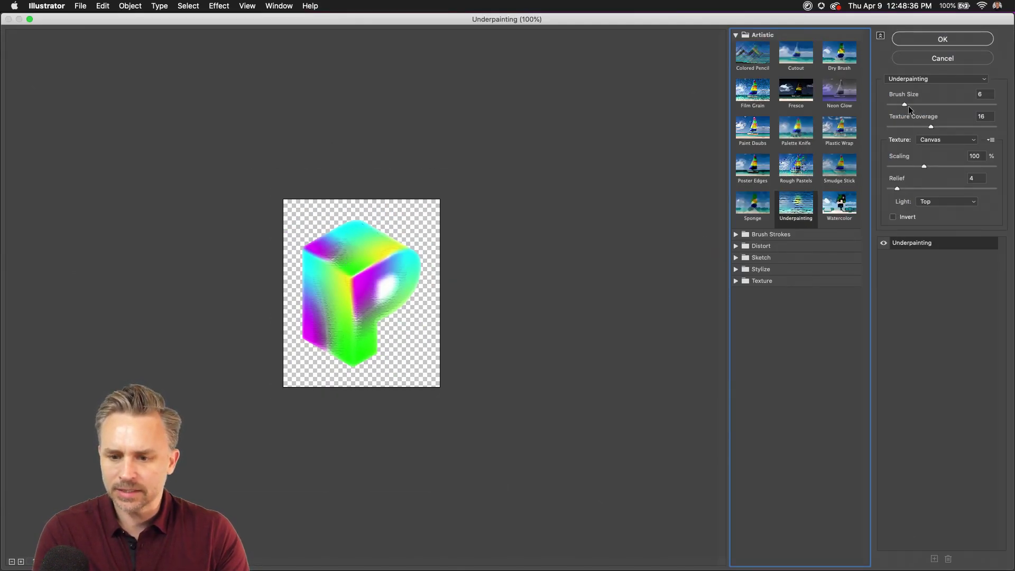
{"action": "left_click", "coordinate": [943, 104]}
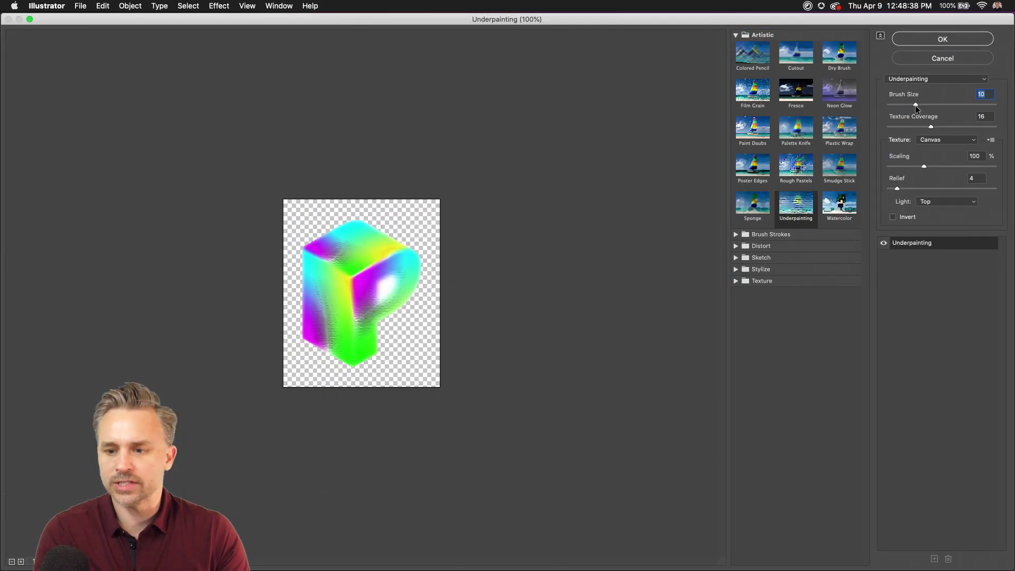
{"action": "left_click", "coordinate": [946, 127]}
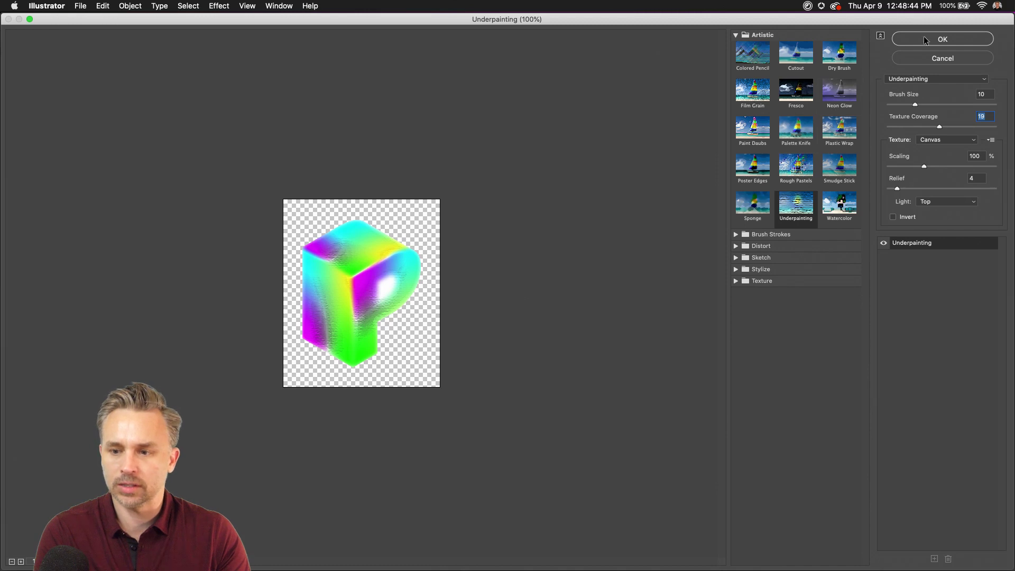
{"action": "left_click", "coordinate": [925, 40]}
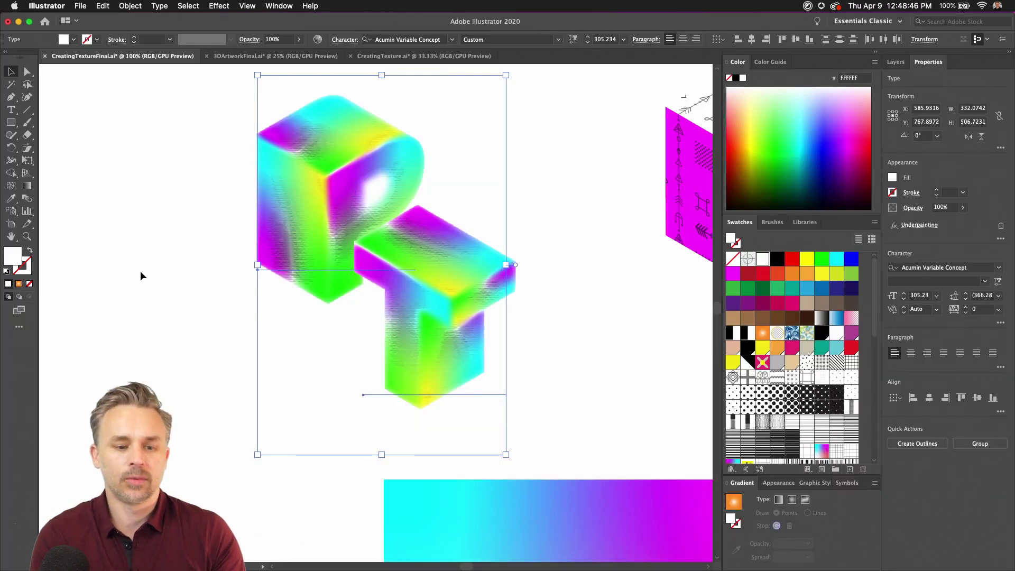
{"action": "left_click", "coordinate": [150, 288]}
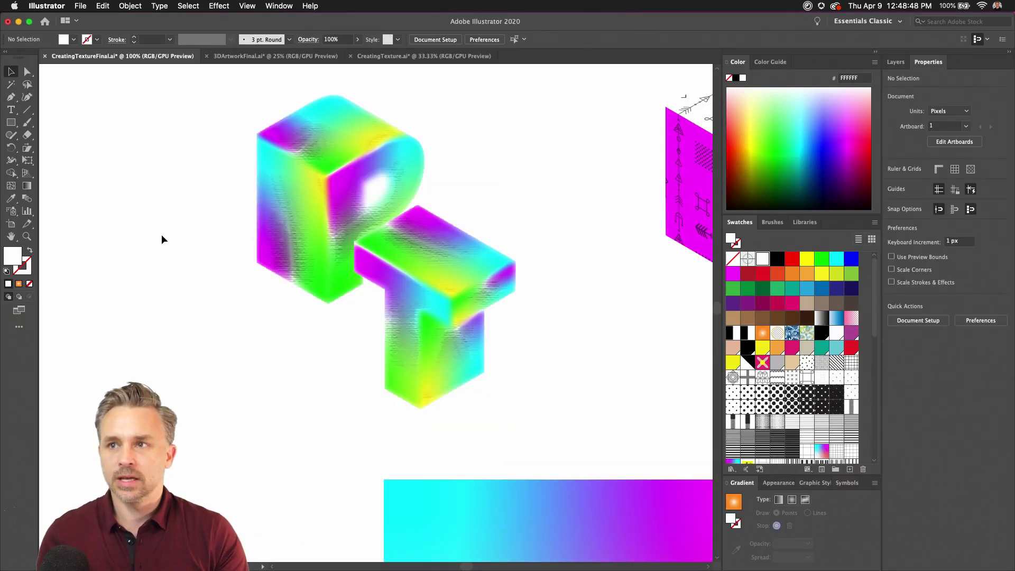
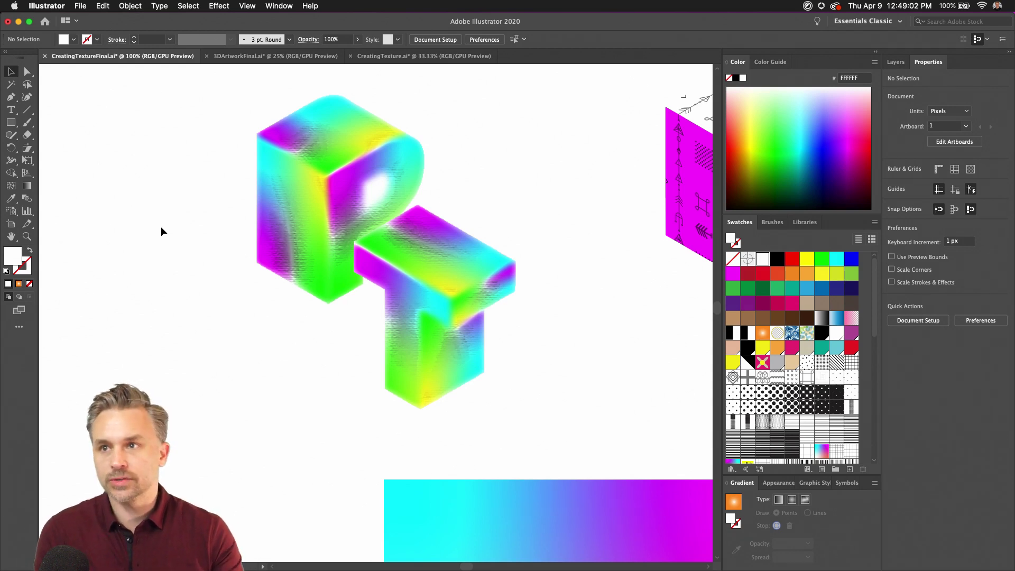
Look over the row of textured 3D letters and switch to the 3DArtworkFinal document
{"action": "key", "text": "super+minus"}
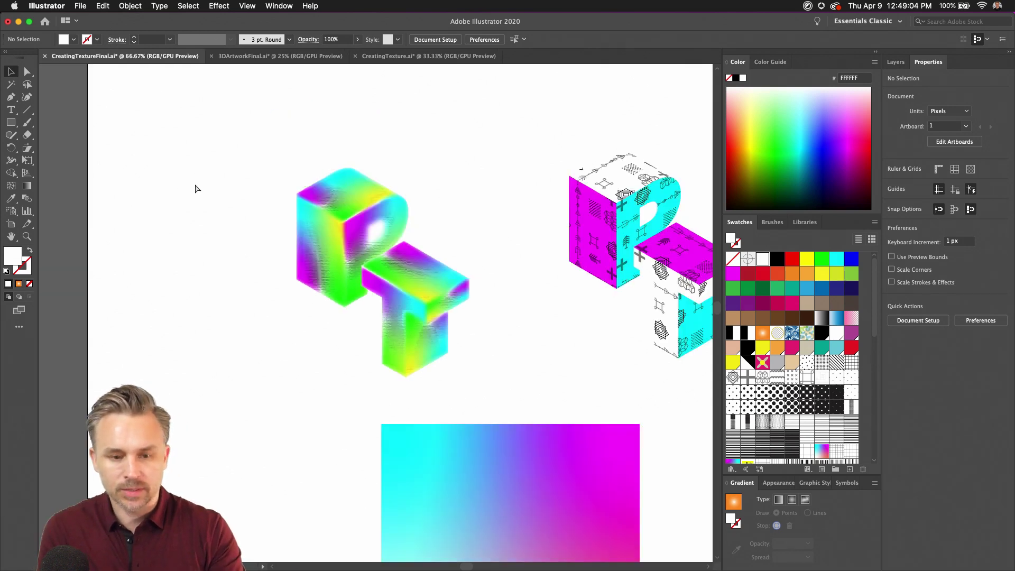
{"action": "scroll", "coordinate": [217, 198], "scroll_direction": "right", "scroll_amount": 8}
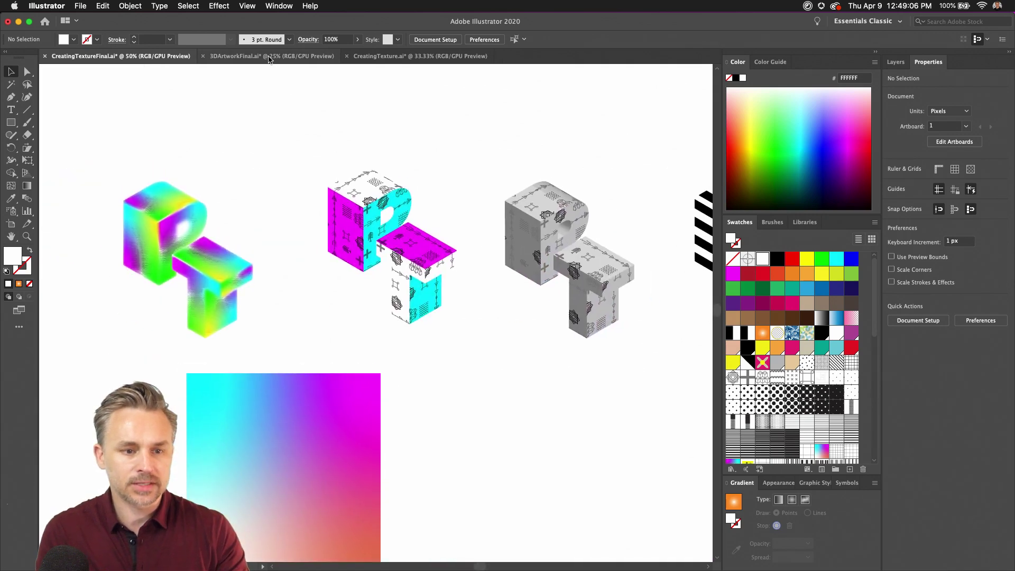
{"action": "left_click", "coordinate": [268, 56]}
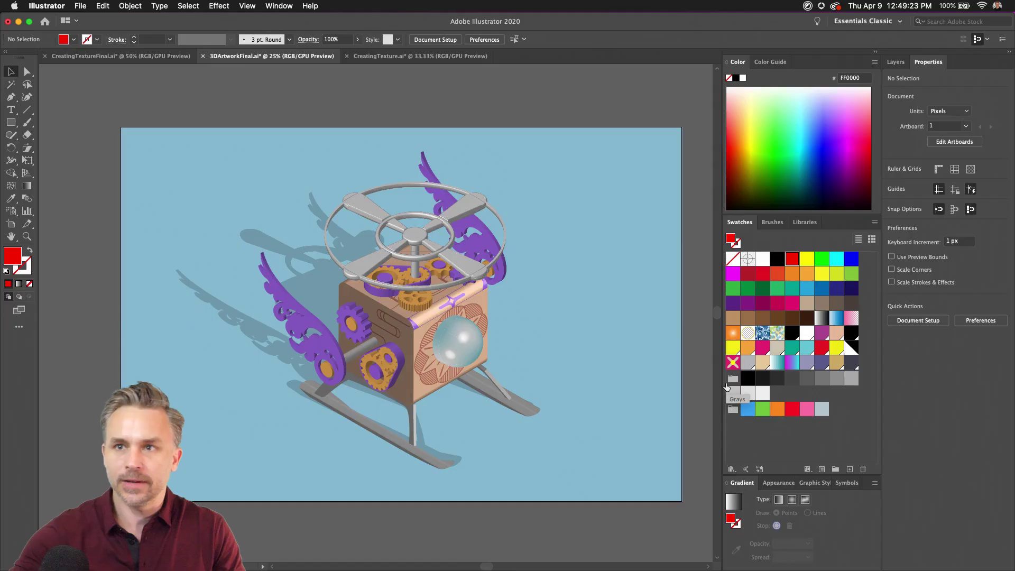
Switch to Discord, examine the artwork posted in the challenge channel, and return to Illustrator
{"action": "mouse_move", "coordinate": [608, 560]}
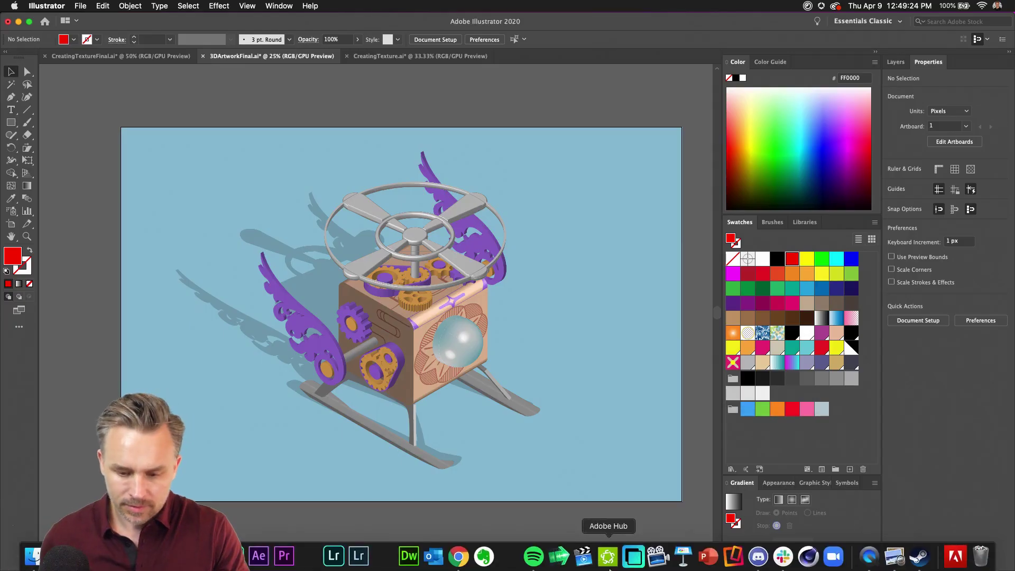
{"action": "left_click", "coordinate": [758, 556]}
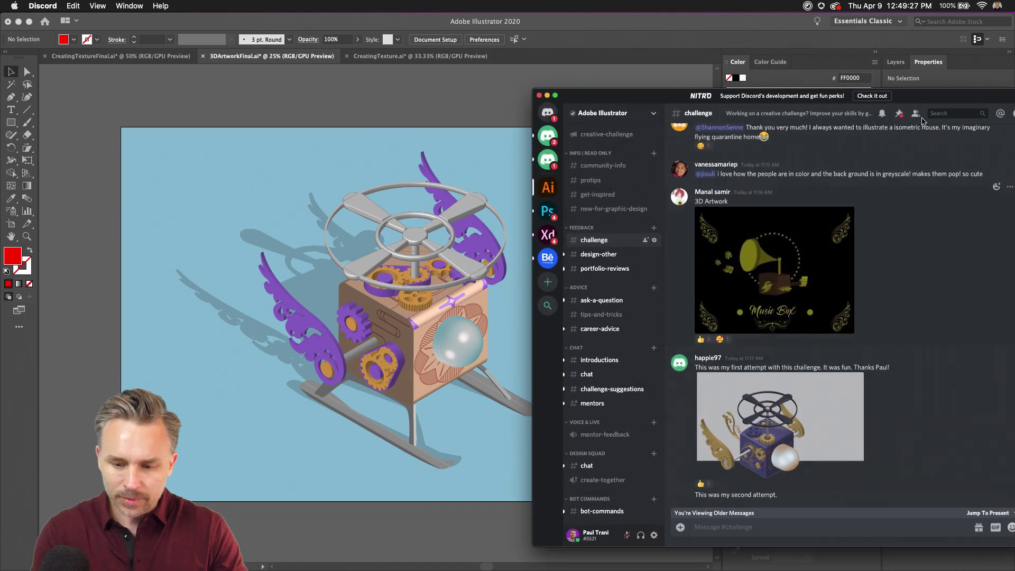
{"action": "left_click_drag", "start_coordinate": [925, 99], "coordinate": [831, 82]}
{"action": "scroll", "coordinate": [788, 300], "scroll_direction": "down", "scroll_amount": 3}
{"action": "scroll", "coordinate": [790, 300], "scroll_direction": "down", "scroll_amount": 3}
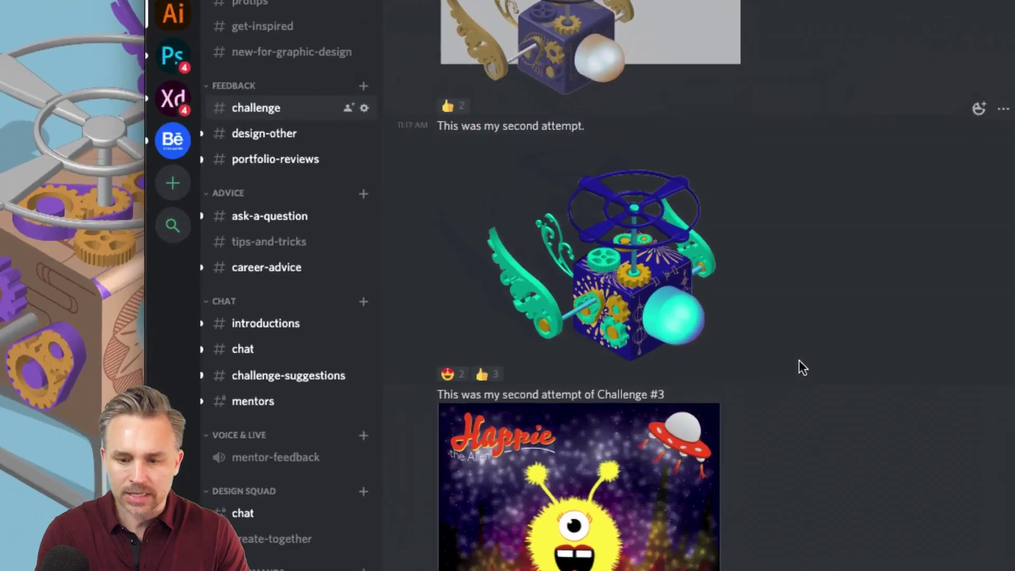
{"action": "scroll", "coordinate": [719, 332], "scroll_direction": "down", "scroll_amount": 15}
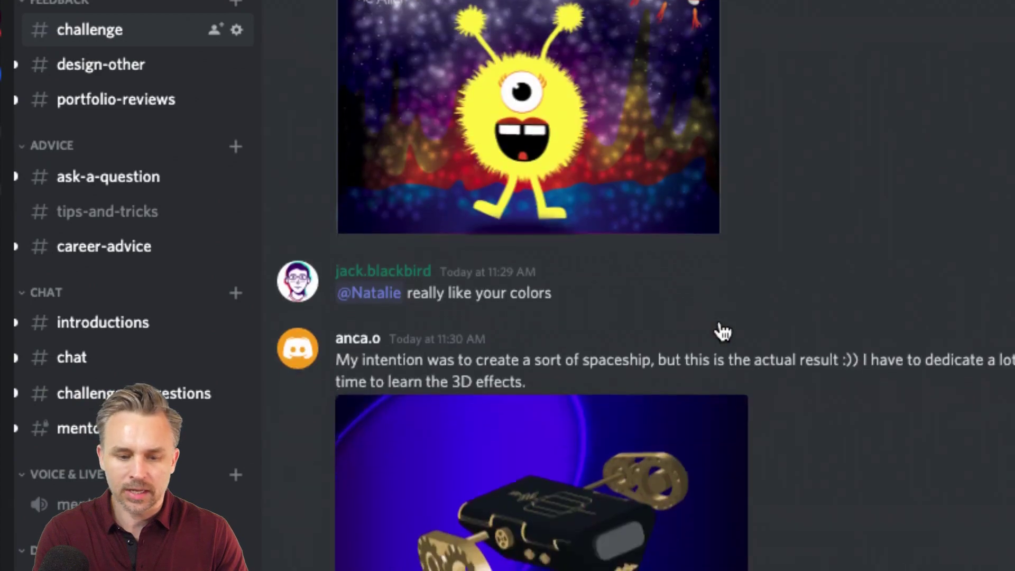
{"action": "scroll", "coordinate": [719, 328], "scroll_direction": "up", "scroll_amount": 10}
{"action": "scroll", "coordinate": [720, 328], "scroll_direction": "down", "scroll_amount": 1}
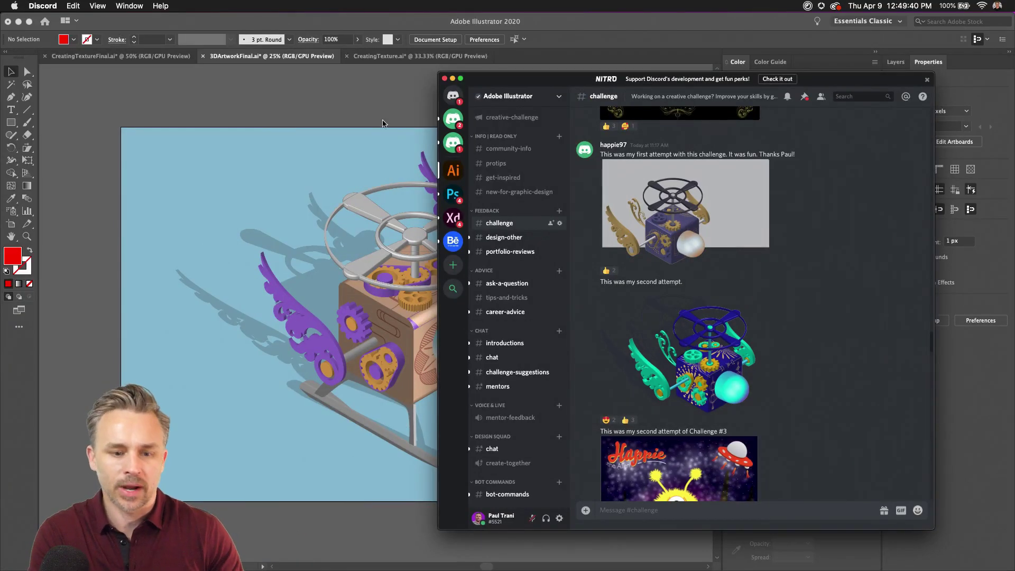
{"action": "left_click", "coordinate": [294, 113]}
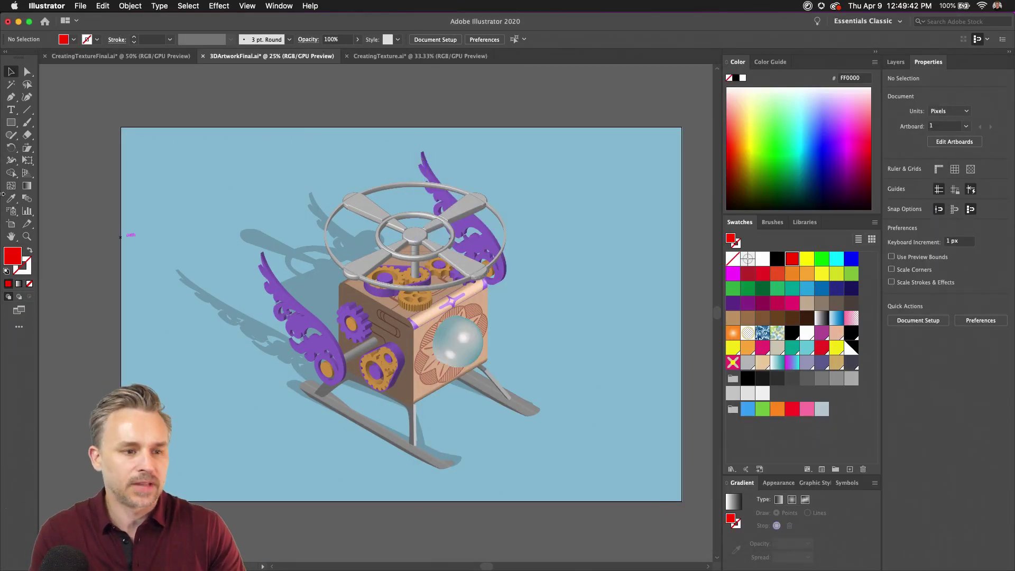
Draw a red rectangle about 2741 × 1931 px over the flying machine artwork and open the Effect Gallery for it
{"action": "left_click", "coordinate": [10, 122]}
{"action": "left_click_drag", "start_coordinate": [131, 127], "coordinate": [644, 488]}
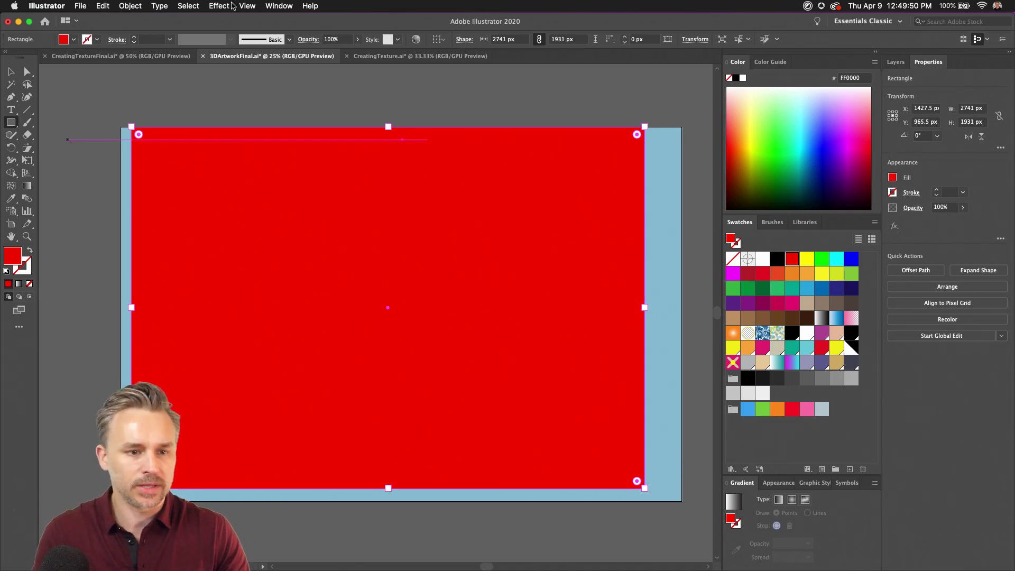
{"action": "left_click", "coordinate": [219, 6]}
{"action": "left_click", "coordinate": [228, 189]}
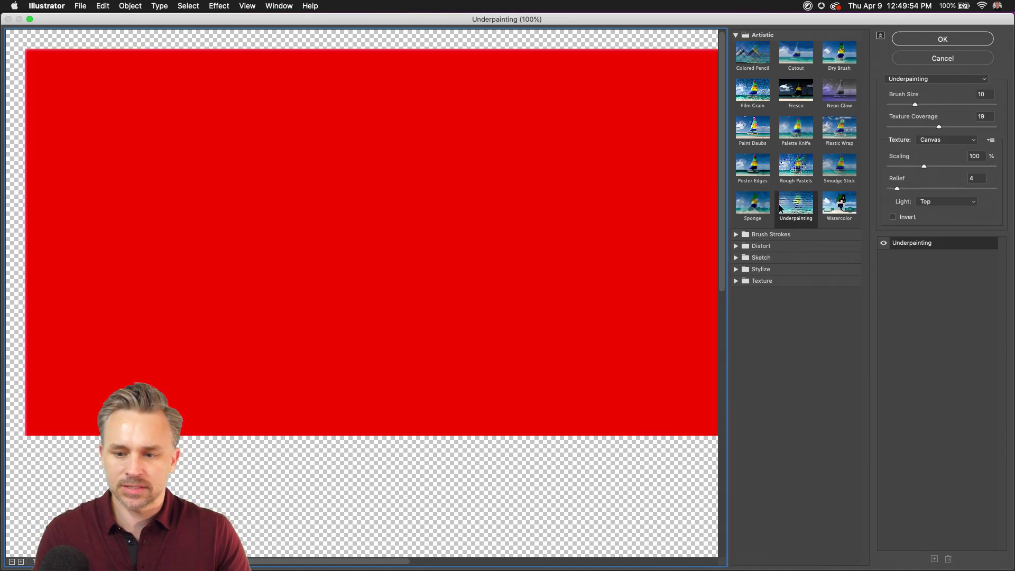
Try Film Grain, Fresco and Paint Daubs on the red rectangle, apply Paint Daubs and remove it again
{"action": "left_click", "coordinate": [796, 166]}
{"action": "left_click", "coordinate": [754, 91]}
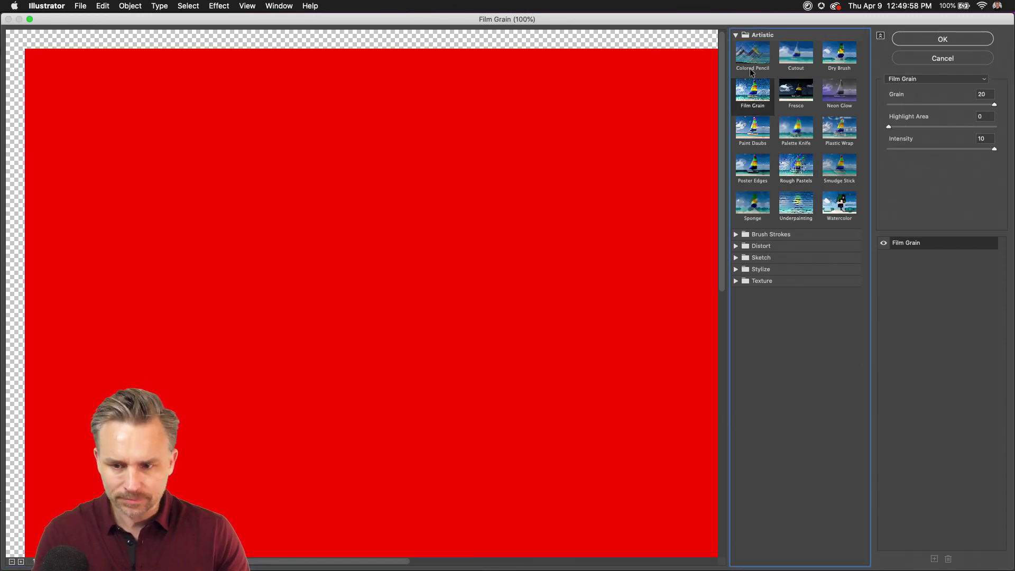
{"action": "left_click", "coordinate": [753, 74]}
{"action": "left_click", "coordinate": [753, 91]}
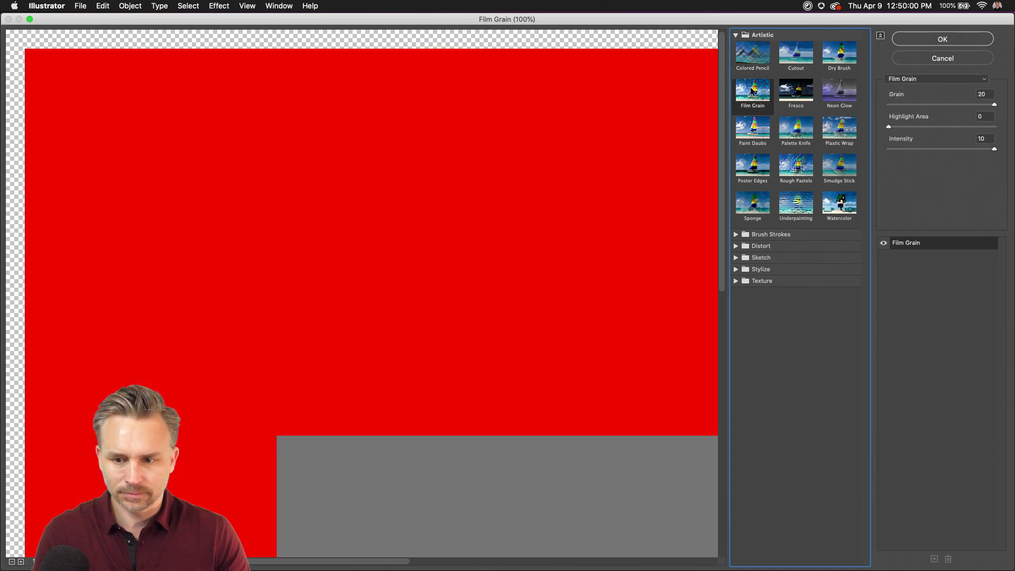
{"action": "left_click", "coordinate": [801, 96]}
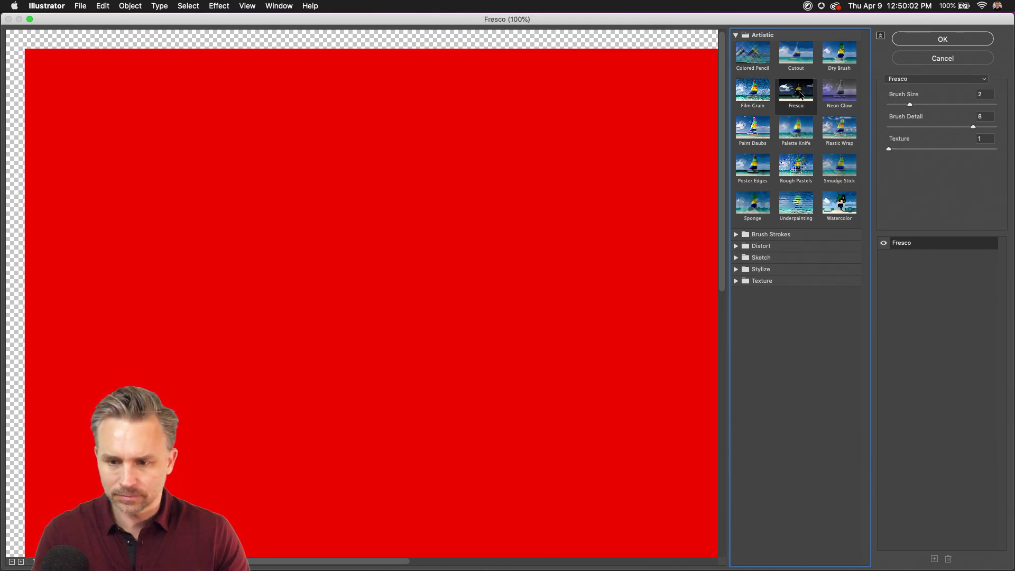
{"action": "left_click", "coordinate": [751, 95]}
{"action": "left_click", "coordinate": [760, 138]}
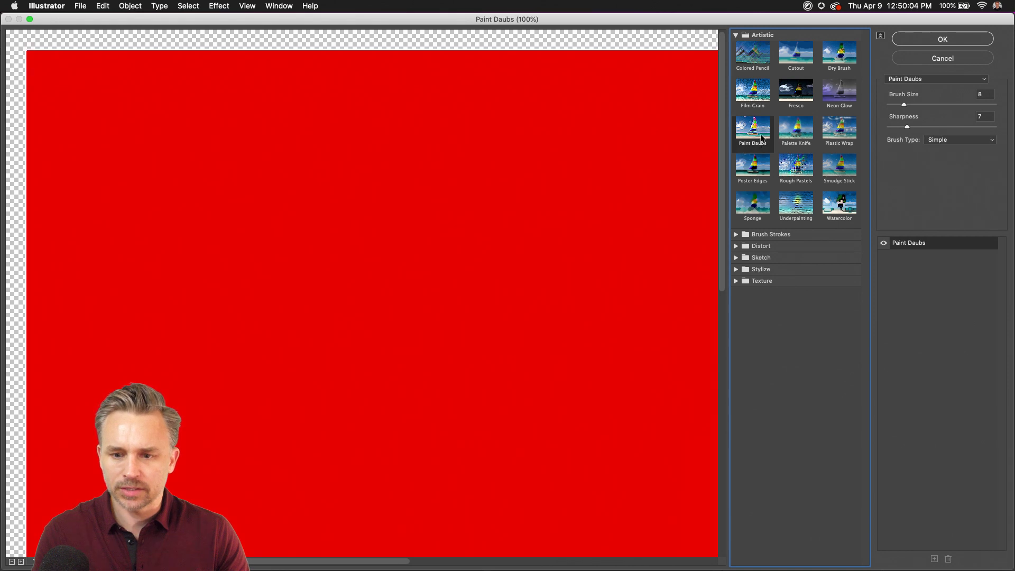
{"action": "left_click", "coordinate": [936, 41]}
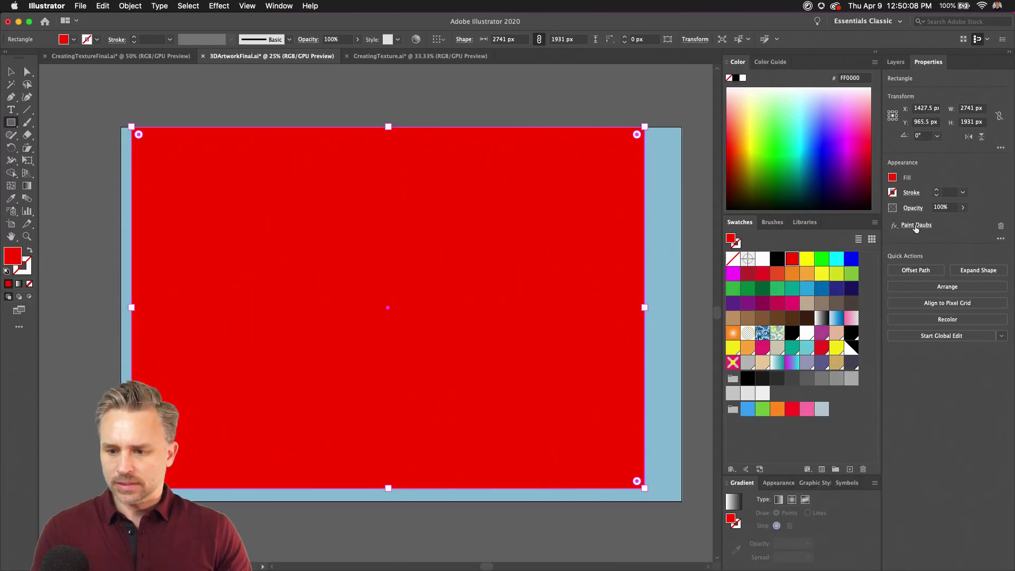
{"action": "left_click", "coordinate": [1001, 226]}
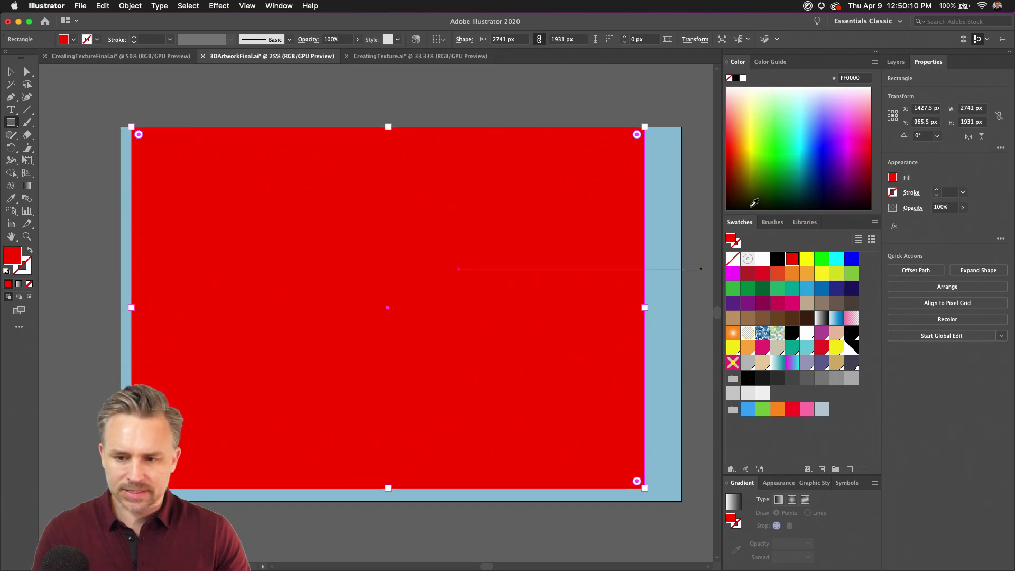
Fill the rectangle with black and apply the Film Grain effect with grain 20, highlight area 0 and intensity 10
{"action": "left_click", "coordinate": [736, 78]}
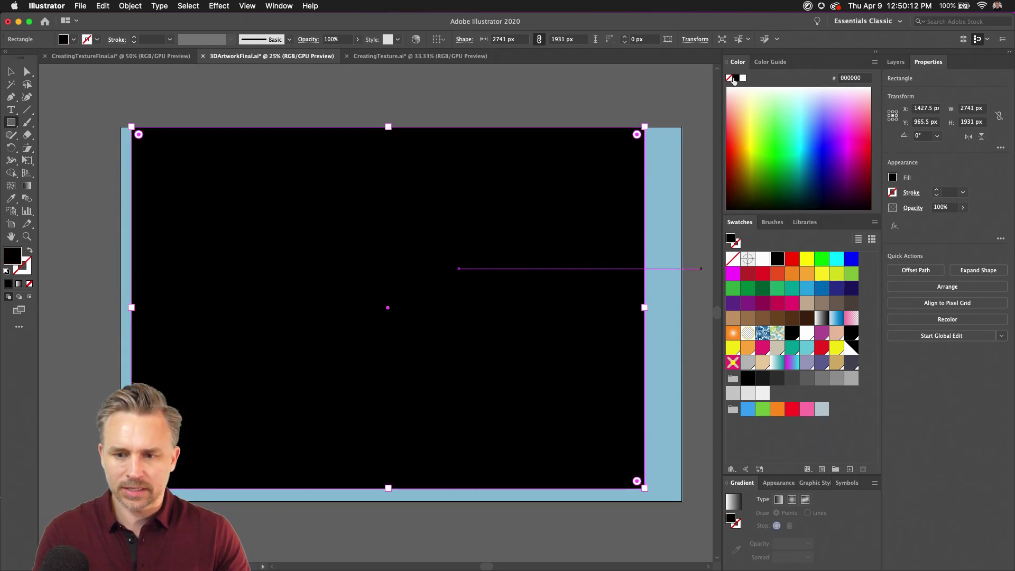
{"action": "left_click", "coordinate": [219, 6]}
{"action": "left_click", "coordinate": [236, 188]}
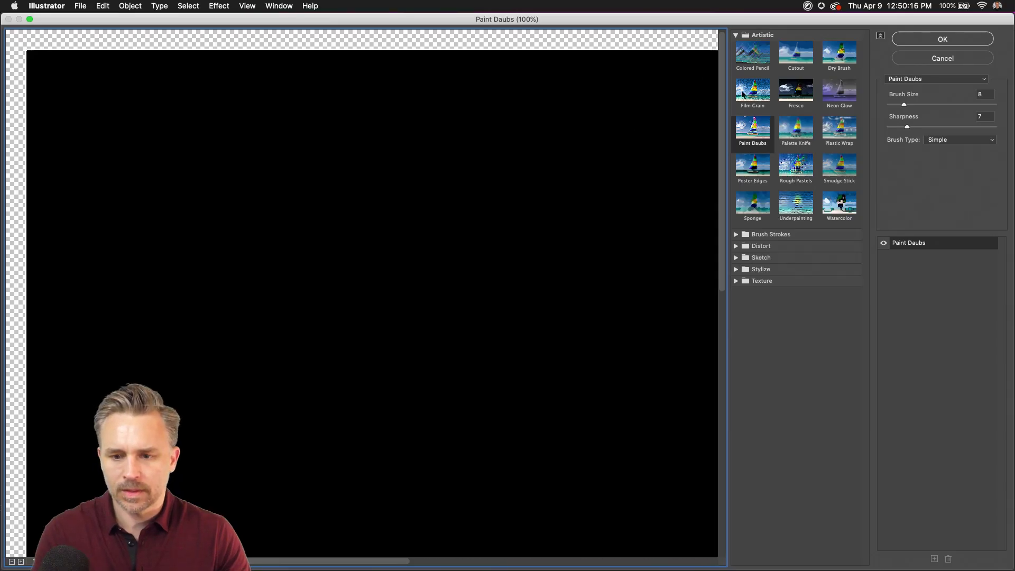
{"action": "left_click", "coordinate": [752, 90]}
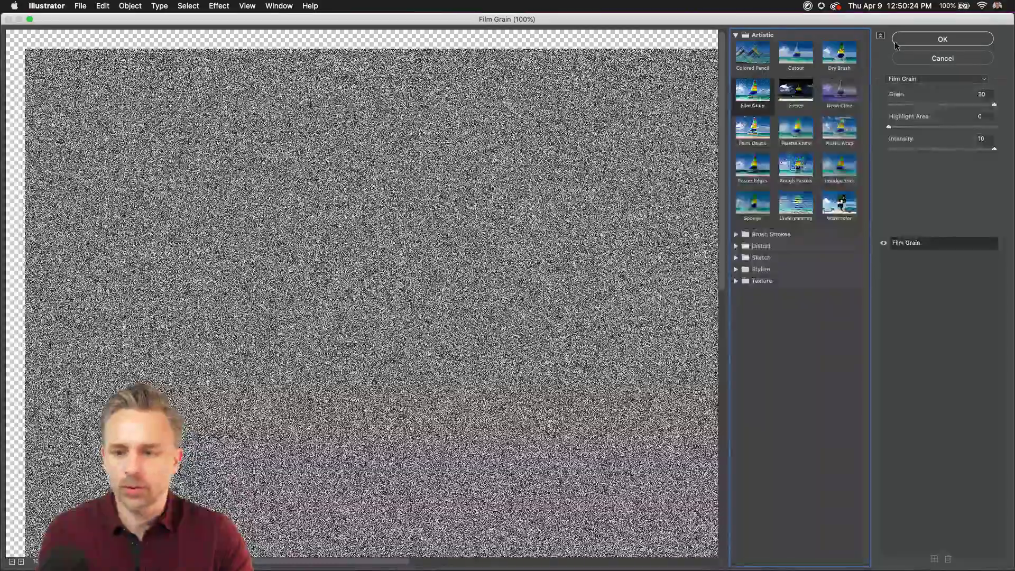
{"action": "left_click", "coordinate": [925, 37]}
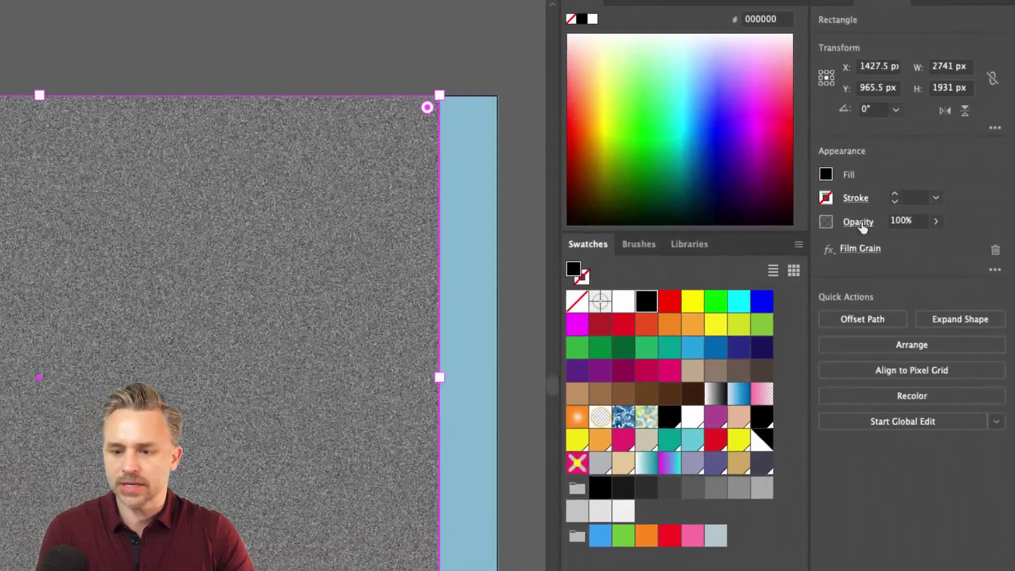
Try the film grain rectangle at 25% opacity and return it to 100%
{"action": "left_click", "coordinate": [861, 225]}
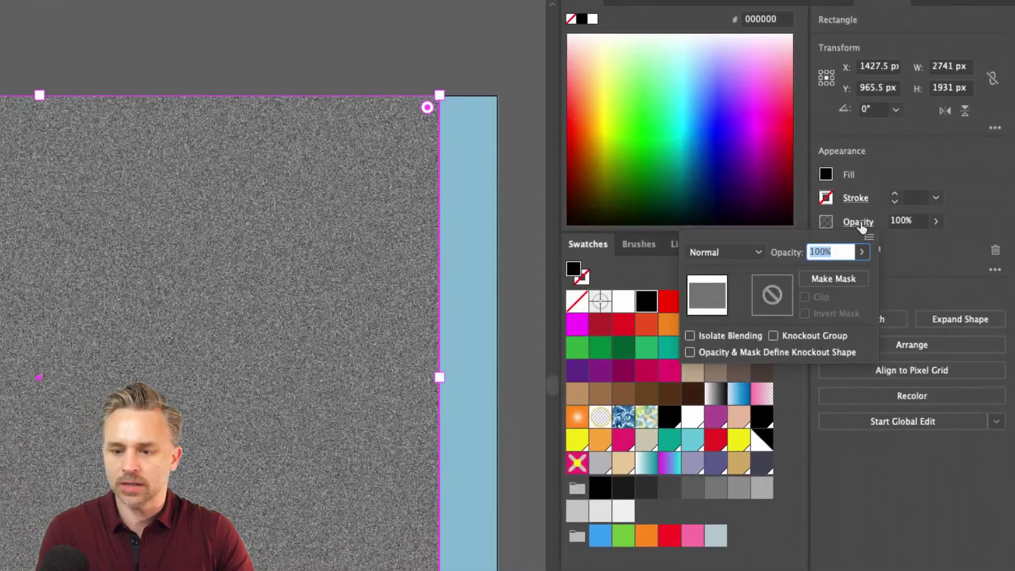
{"action": "left_click", "coordinate": [935, 220]}
{"action": "left_click", "coordinate": [935, 221]}
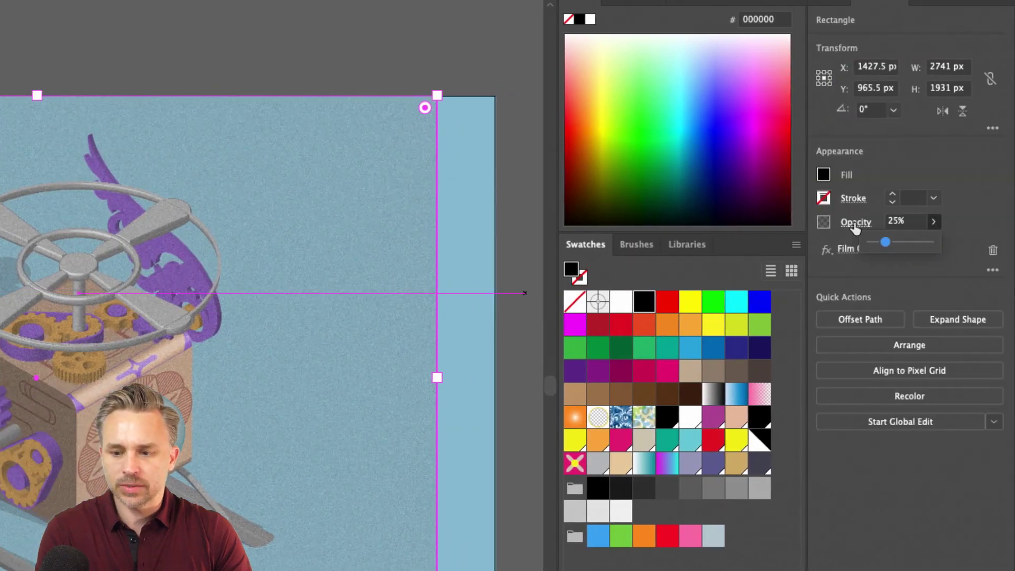
{"action": "left_click", "coordinate": [856, 223]}
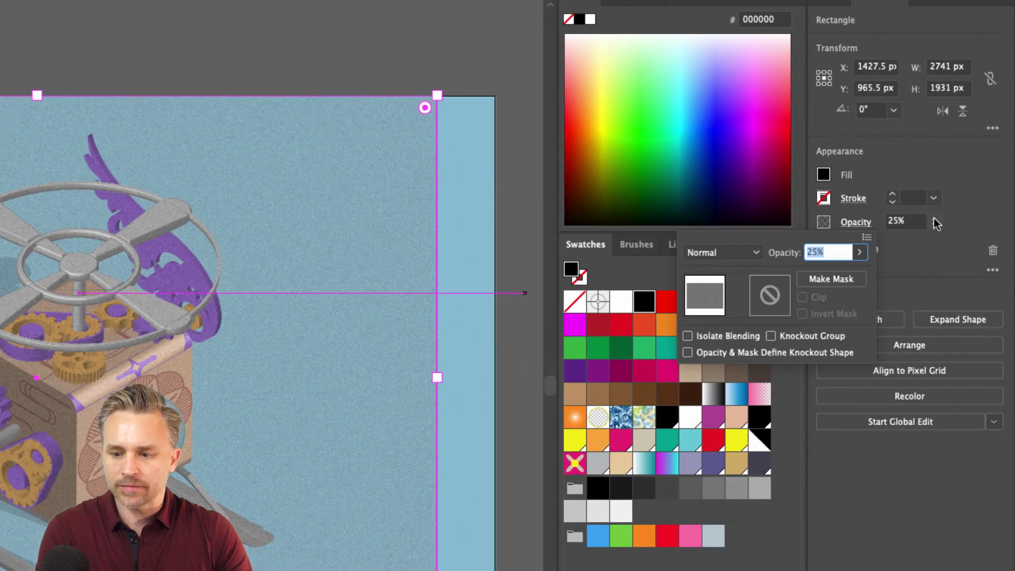
{"action": "left_click", "coordinate": [934, 221]}
{"action": "left_click", "coordinate": [935, 222]}
{"action": "left_click", "coordinate": [930, 242]}
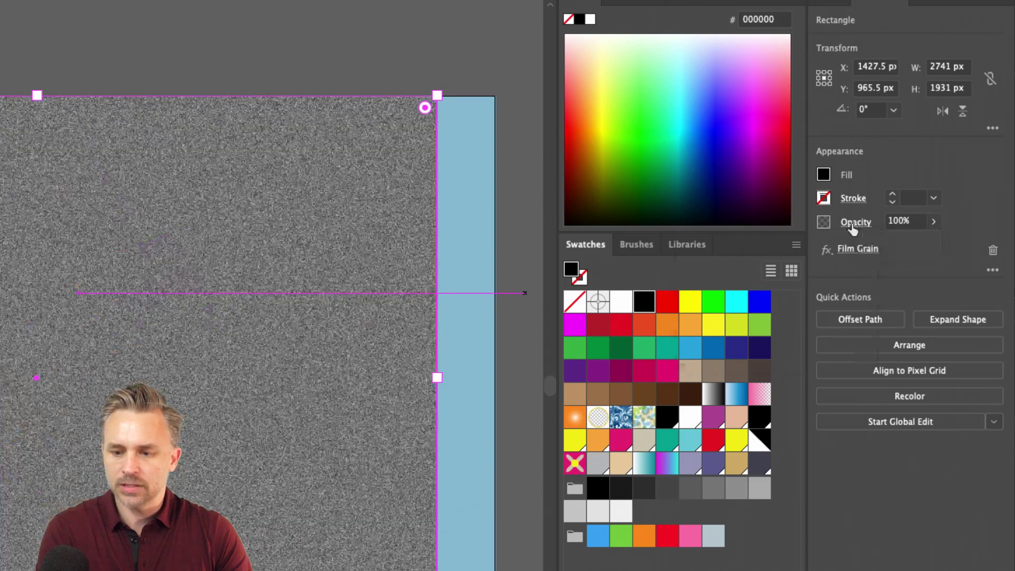
Try the Multiply and Lighten blending modes on the film grain rectangle and settle on Overlay
{"action": "left_click", "coordinate": [856, 223]}
{"action": "left_click", "coordinate": [721, 254]}
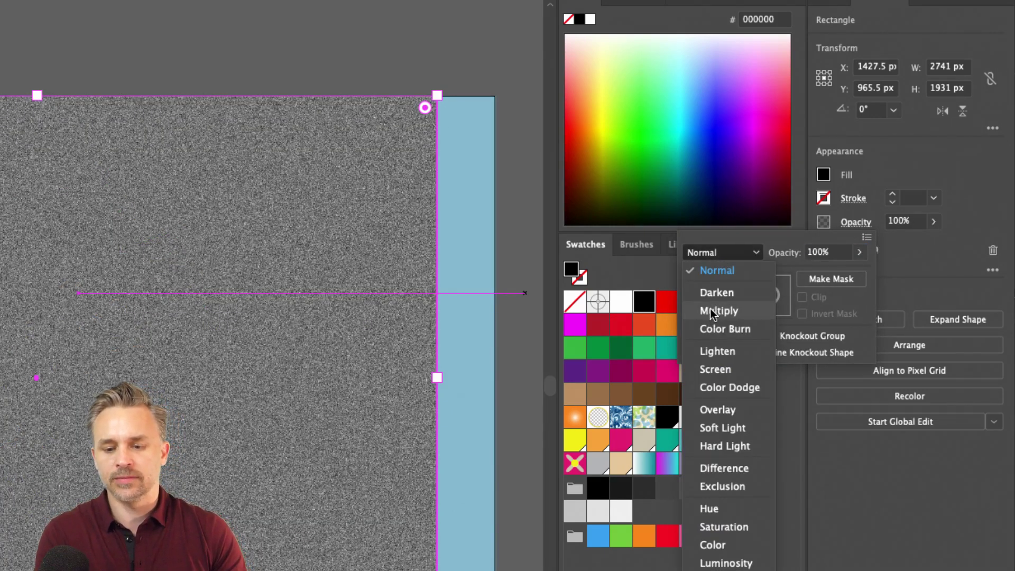
{"action": "left_click", "coordinate": [710, 310]}
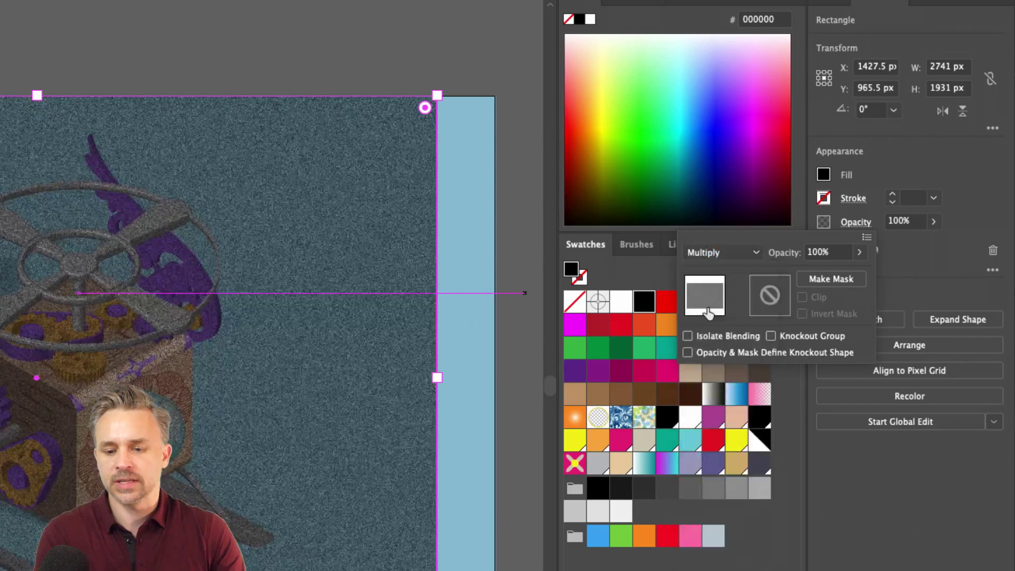
{"action": "left_click", "coordinate": [717, 251]}
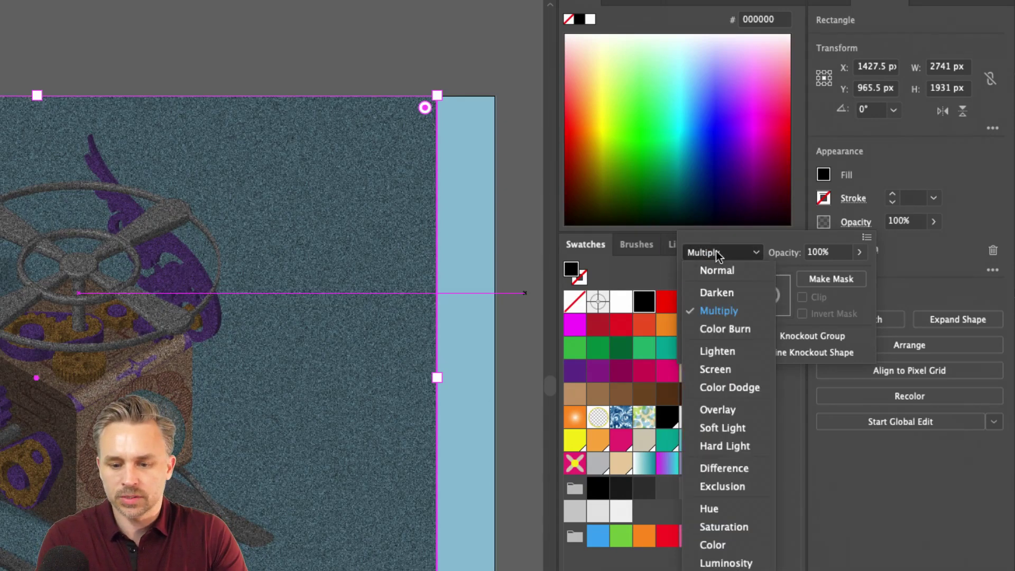
{"action": "left_click", "coordinate": [716, 352]}
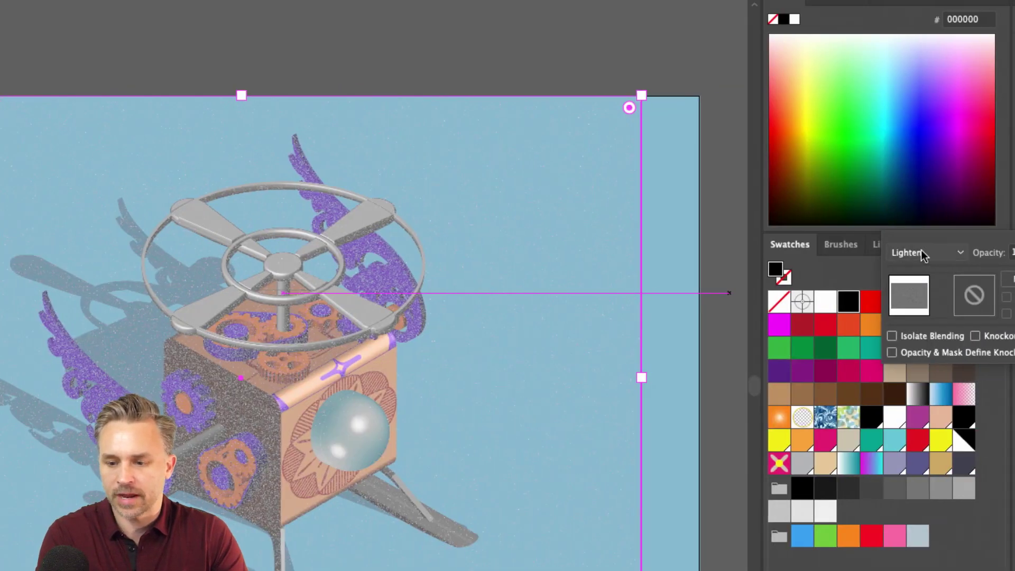
{"action": "left_click", "coordinate": [921, 250]}
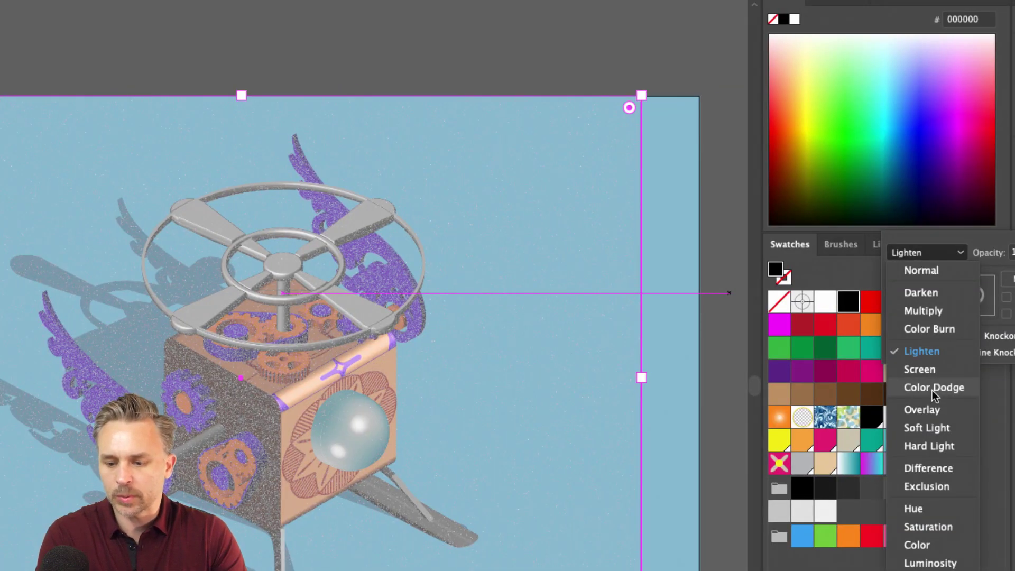
{"action": "left_click", "coordinate": [929, 410]}
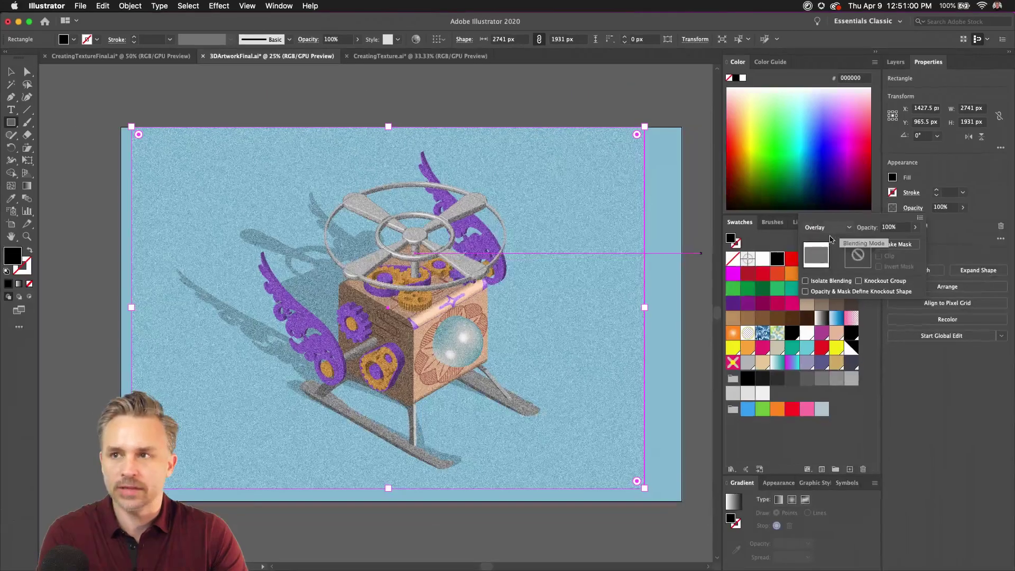
{"action": "left_click", "coordinate": [361, 111]}
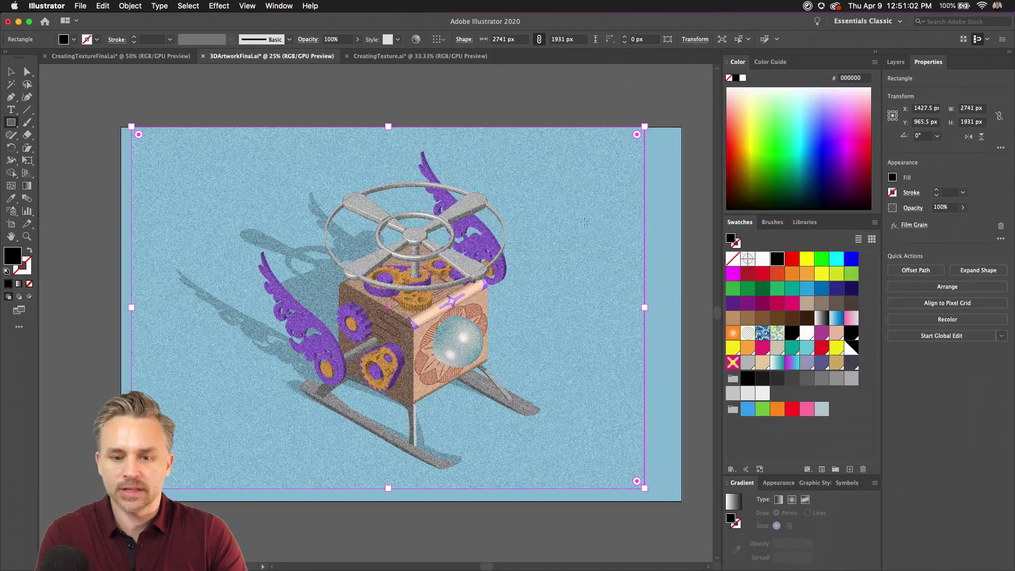
Stretch the film grain rectangle to 2931 × 2000 px, reaching the artboard's lower-right corner, and deselect it
{"action": "key", "text": "v"}
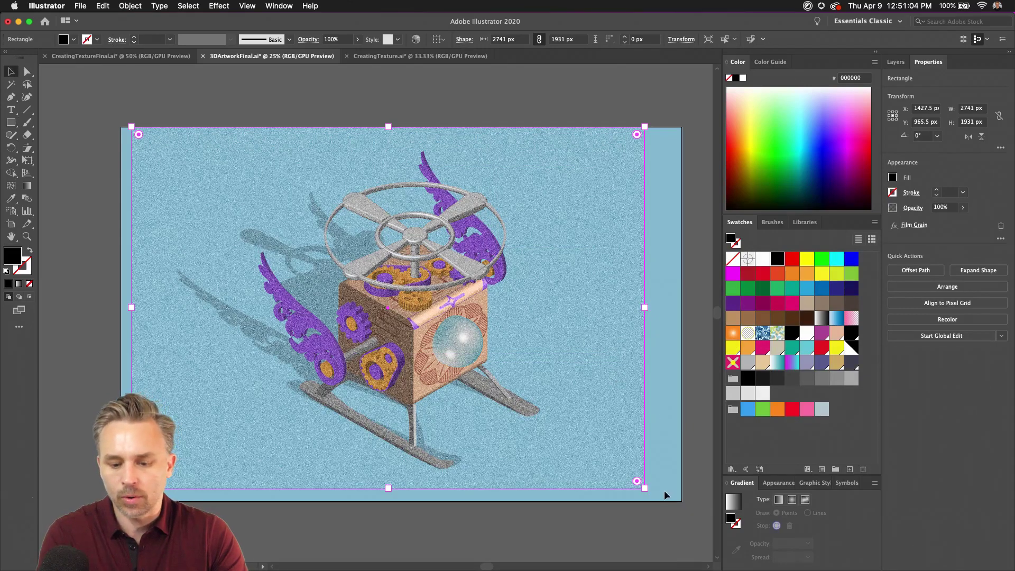
{"action": "left_click_drag", "start_coordinate": [642, 486], "coordinate": [681, 500]}
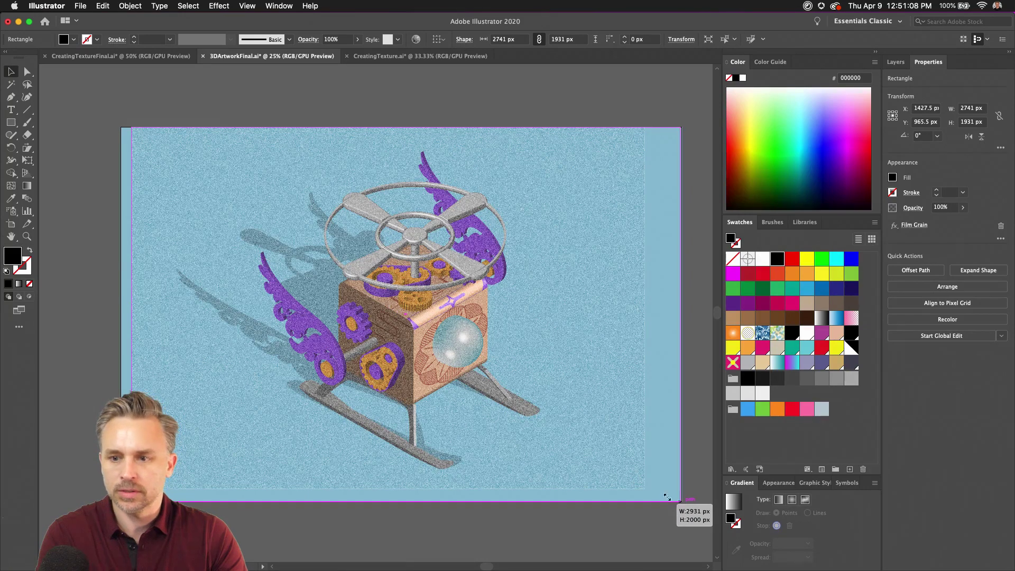
{"action": "left_click", "coordinate": [345, 102]}
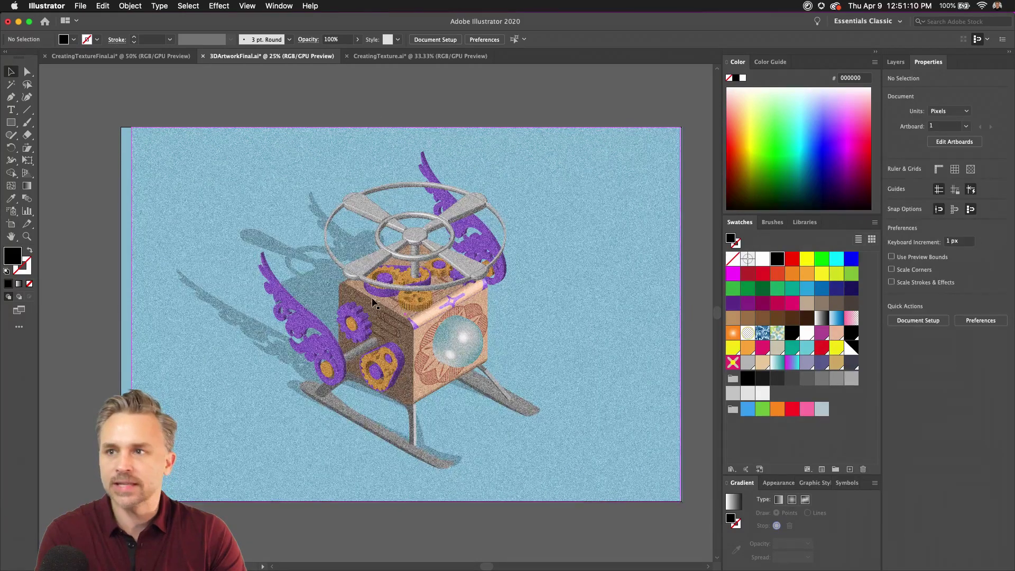
Inspect the grain up close, try the overlay rectangle at 63% and 50% opacity, and return it to 100%
{"action": "key", "text": "super+equal"}
{"action": "key", "text": "super+equal"}
{"action": "key", "text": "super+equal"}
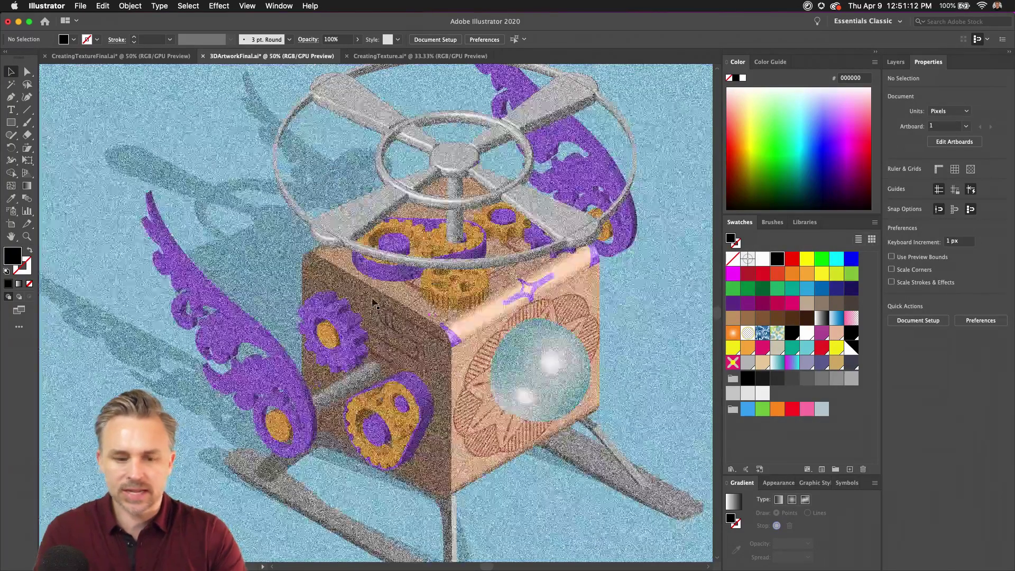
{"action": "scroll", "coordinate": [508, 331], "scroll_direction": "right", "scroll_amount": 3}
{"action": "scroll", "coordinate": [509, 330], "scroll_direction": "up", "scroll_amount": 2}
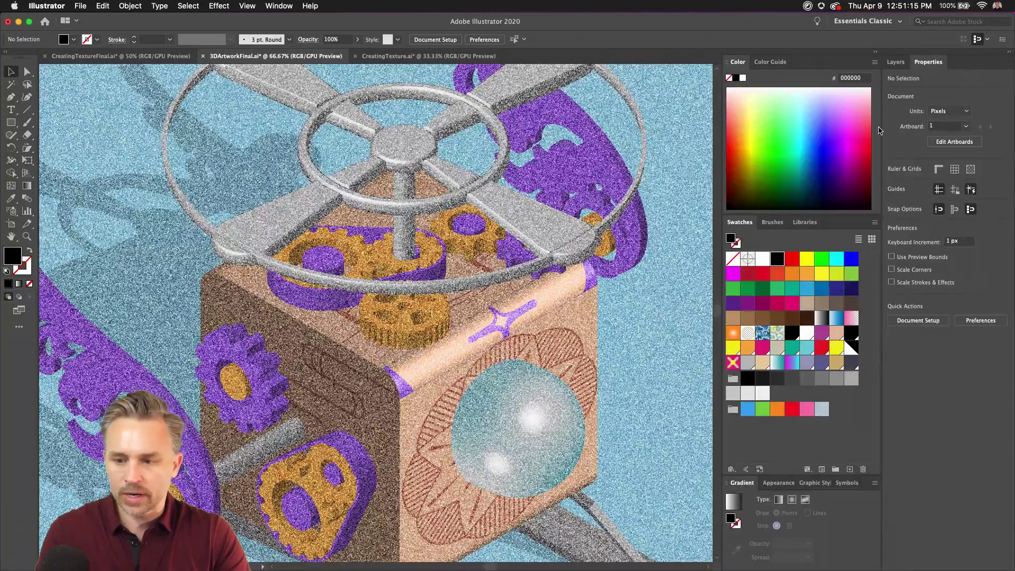
{"action": "left_click", "coordinate": [450, 163]}
{"action": "left_click", "coordinate": [963, 208]}
{"action": "left_click", "coordinate": [947, 221]}
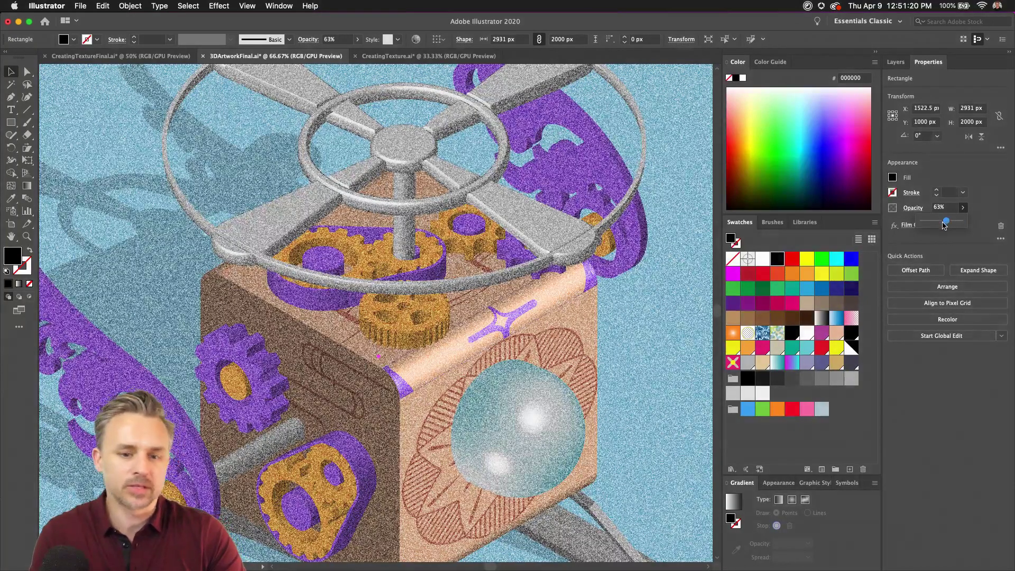
{"action": "left_click", "coordinate": [942, 223]}
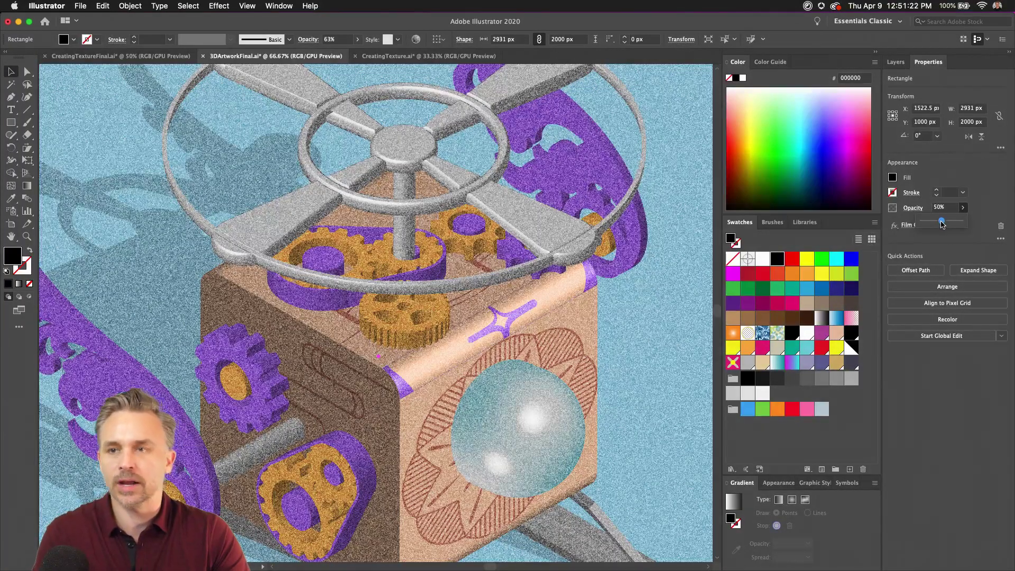
{"action": "left_click_drag", "start_coordinate": [937, 225], "coordinate": [1014, 206]}
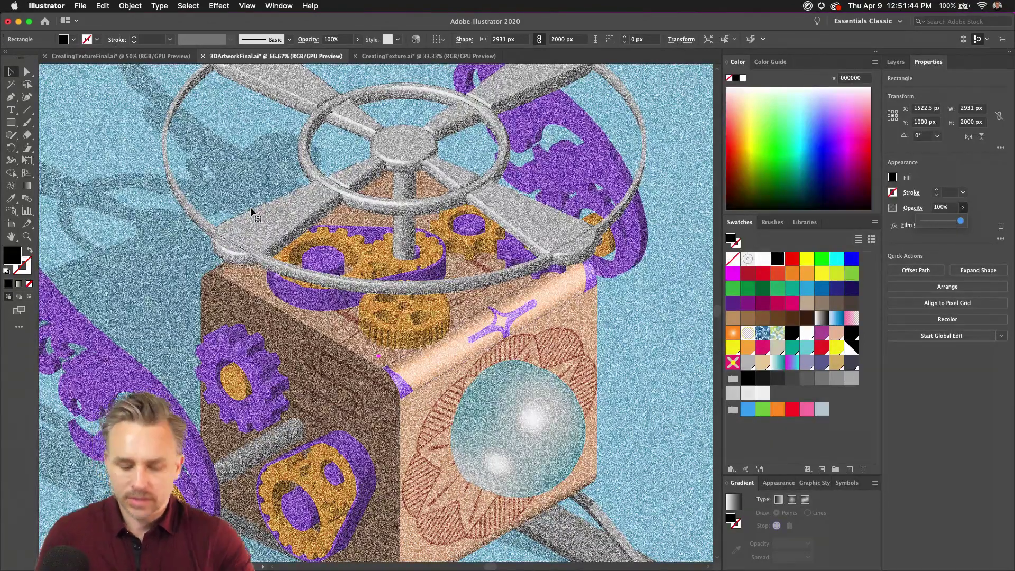
Shift the film grain rectangle about 6 px left and 23 px up over the flying machine artwork
{"action": "key", "text": "super+minus"}
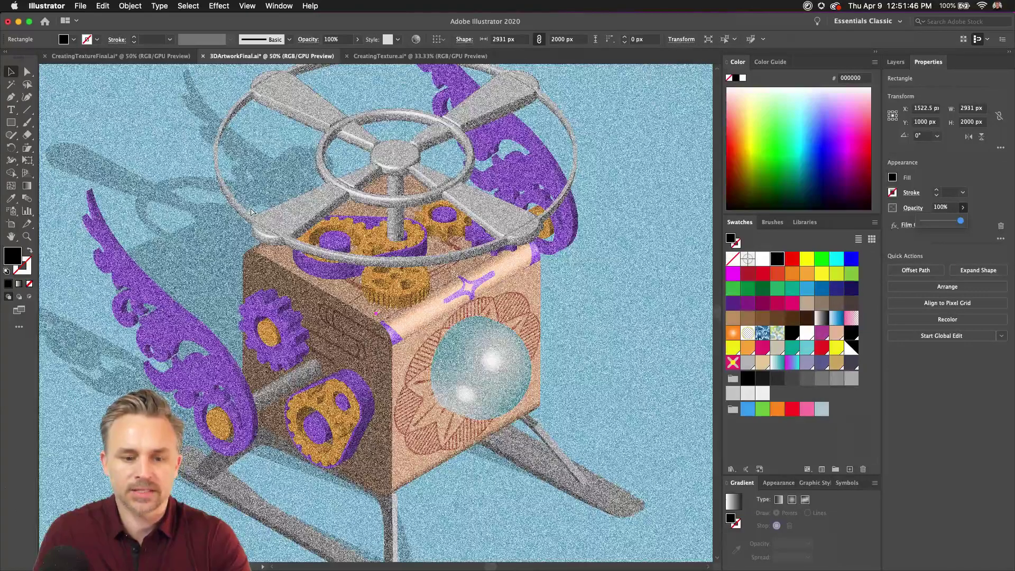
{"action": "key", "text": "super+minus"}
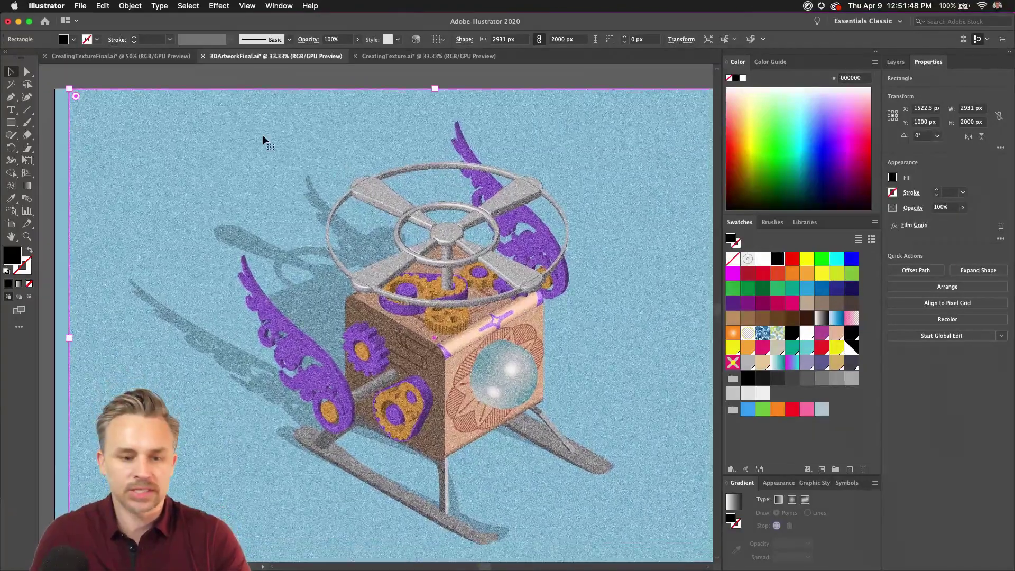
{"action": "scroll", "coordinate": [227, 106], "scroll_direction": "down", "scroll_amount": 1}
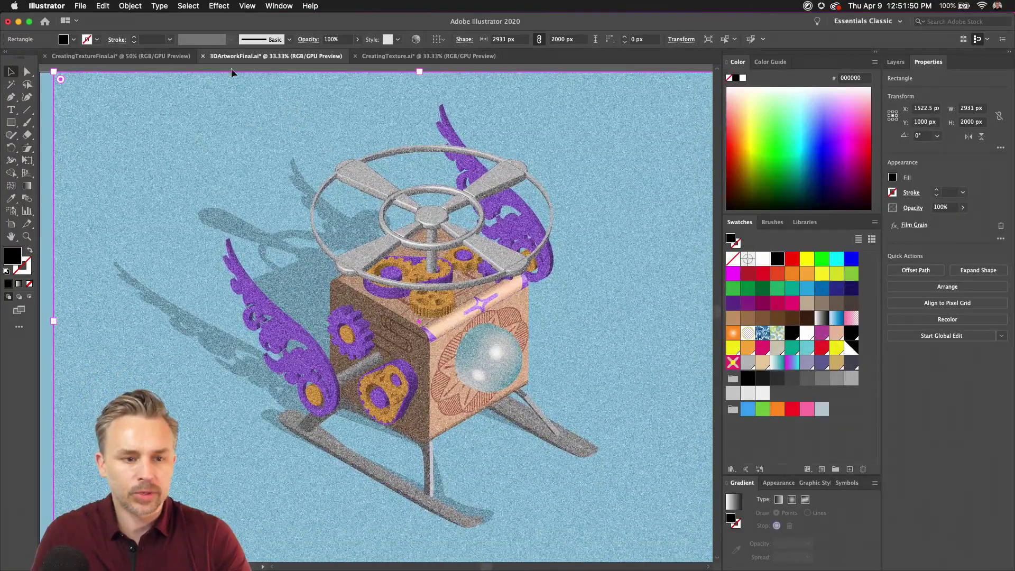
{"action": "left_click_drag", "start_coordinate": [195, 117], "coordinate": [192, 110]}
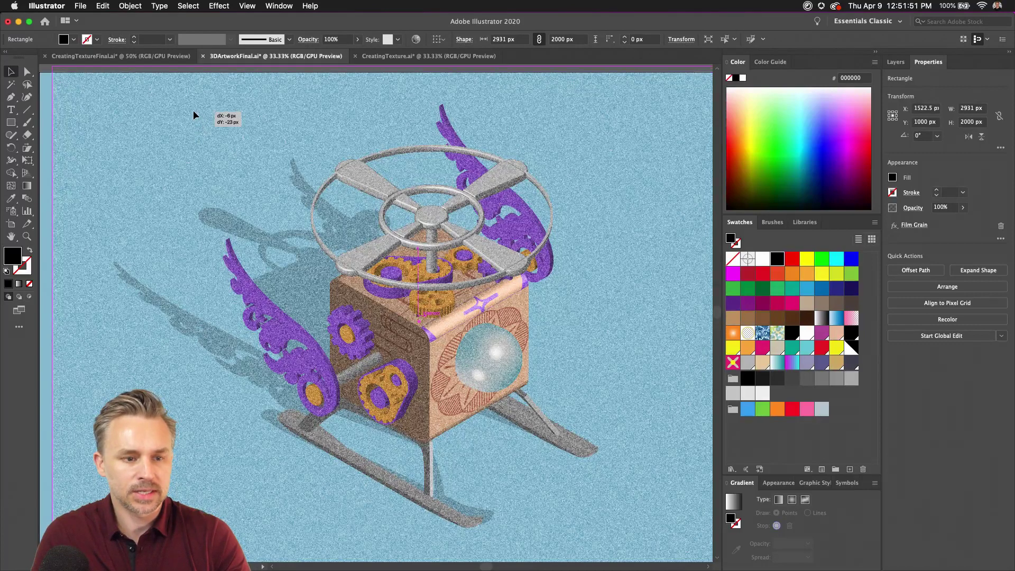
Switch to the CreatingTexture document and delete the black-and-white stripes symbol instance from the artboard
{"action": "left_click", "coordinate": [147, 56]}
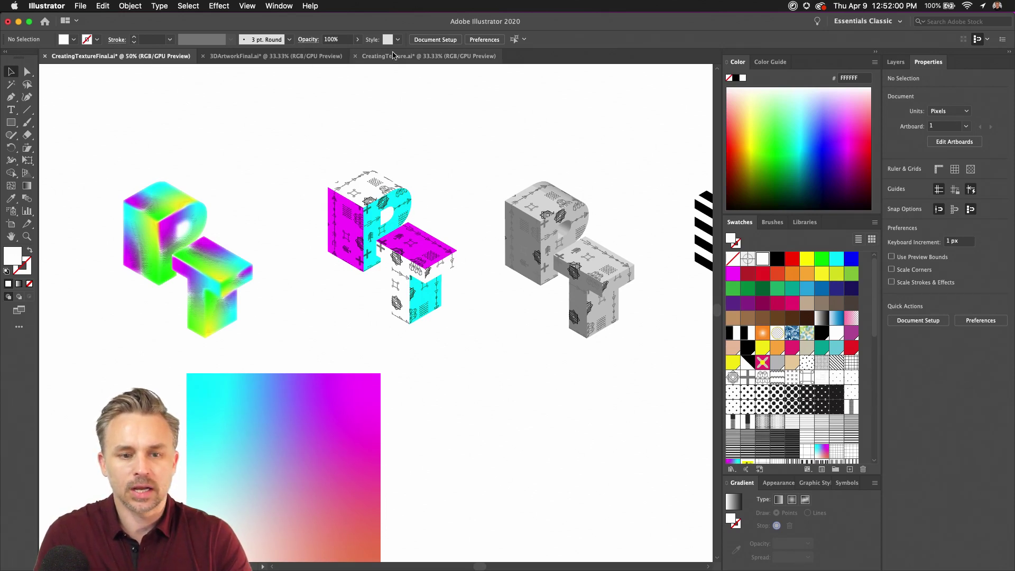
{"action": "left_click_drag", "start_coordinate": [438, 118], "coordinate": [380, 136]}
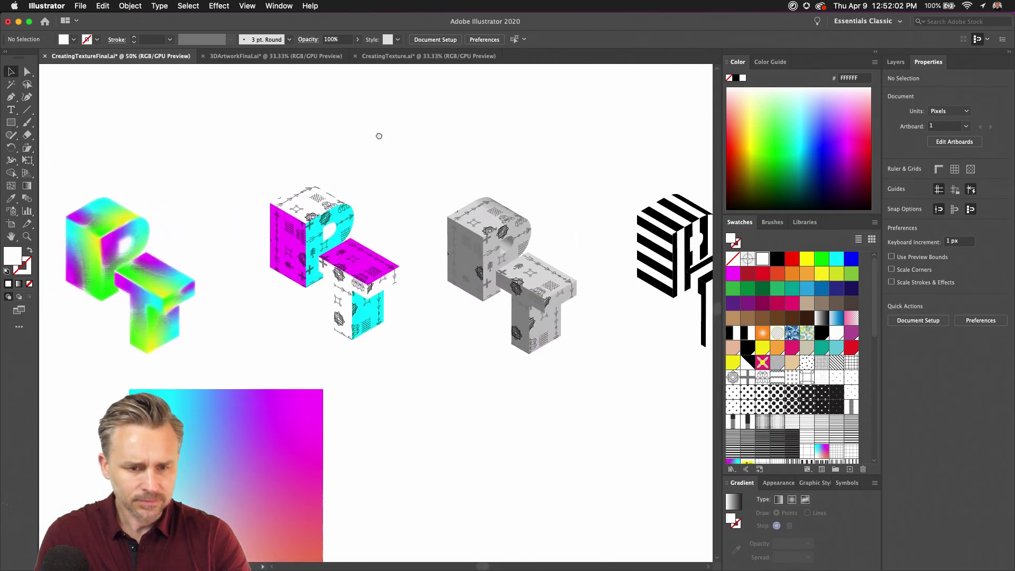
{"action": "left_click", "coordinate": [389, 58]}
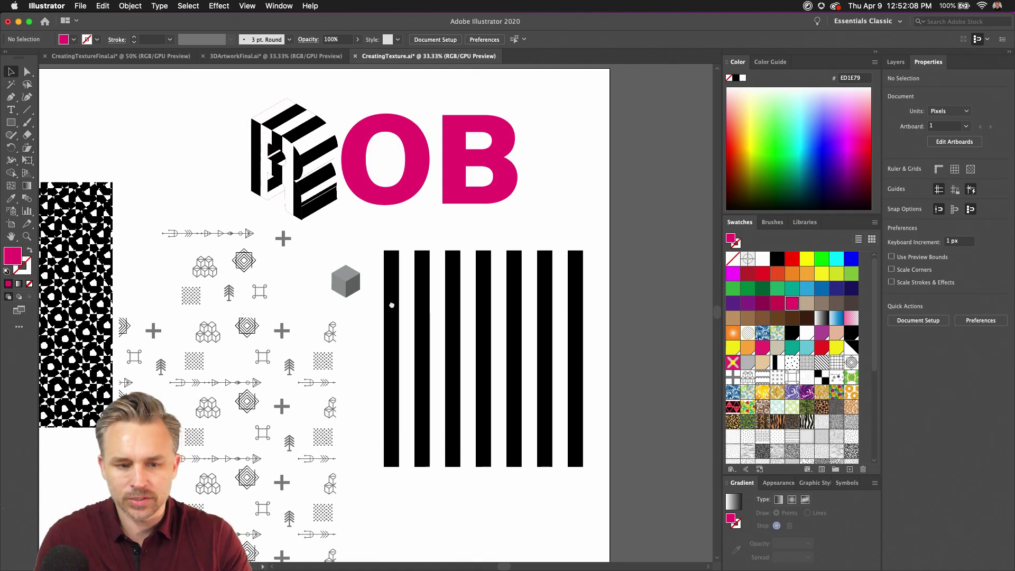
{"action": "scroll", "coordinate": [370, 344], "scroll_direction": "left", "scroll_amount": 3}
{"action": "left_click_drag", "start_coordinate": [497, 310], "coordinate": [652, 129]}
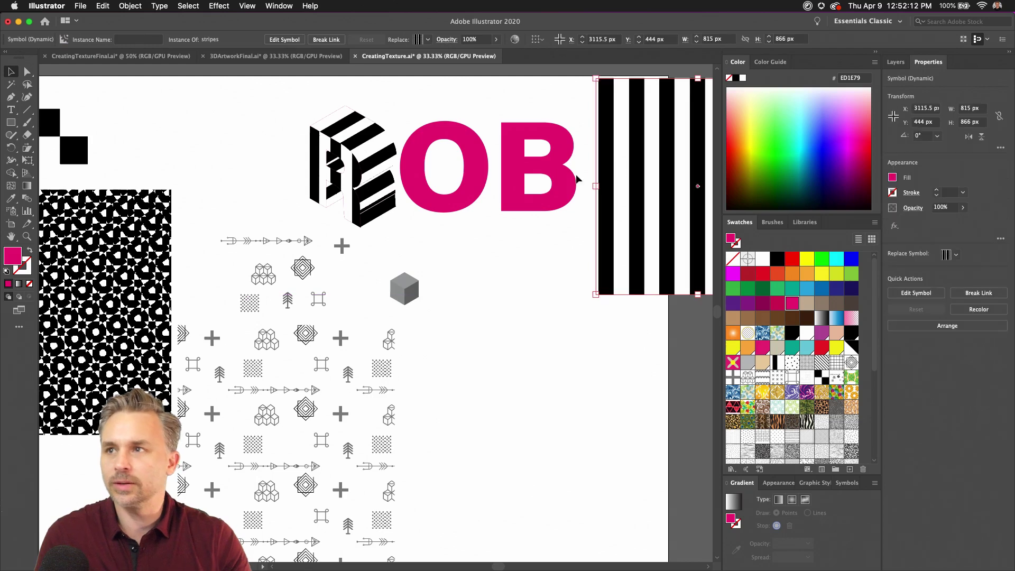
{"action": "key", "text": "Delete"}
Draw a pink circle 500 px in diameter in the empty area beside the icon pattern
{"action": "scroll", "coordinate": [451, 278], "scroll_direction": "down", "scroll_amount": 2}
{"action": "scroll", "coordinate": [450, 278], "scroll_direction": "right", "scroll_amount": 2}
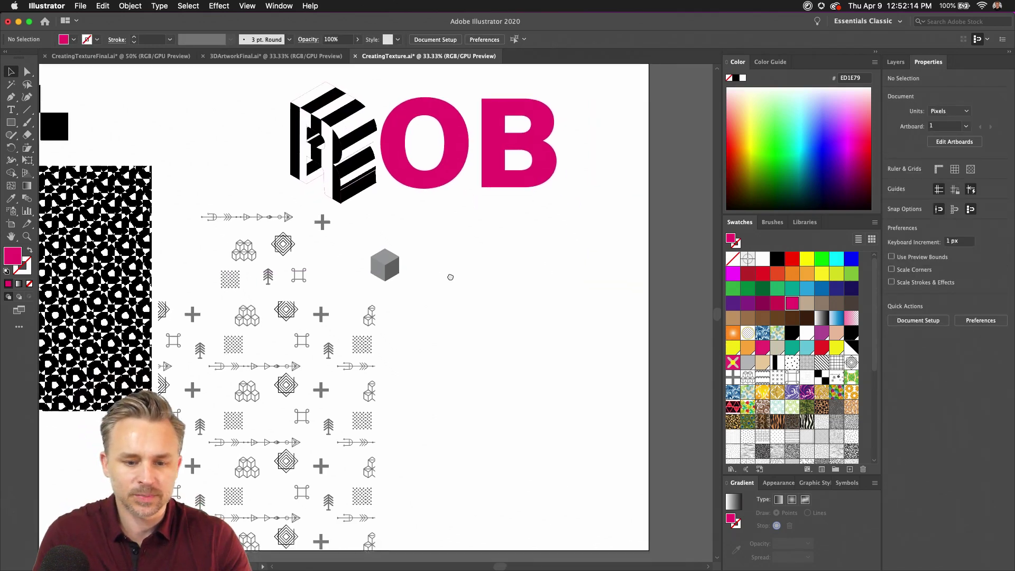
{"action": "scroll", "coordinate": [451, 278], "scroll_direction": "down", "scroll_amount": 2}
{"action": "left_click", "coordinate": [10, 122]}
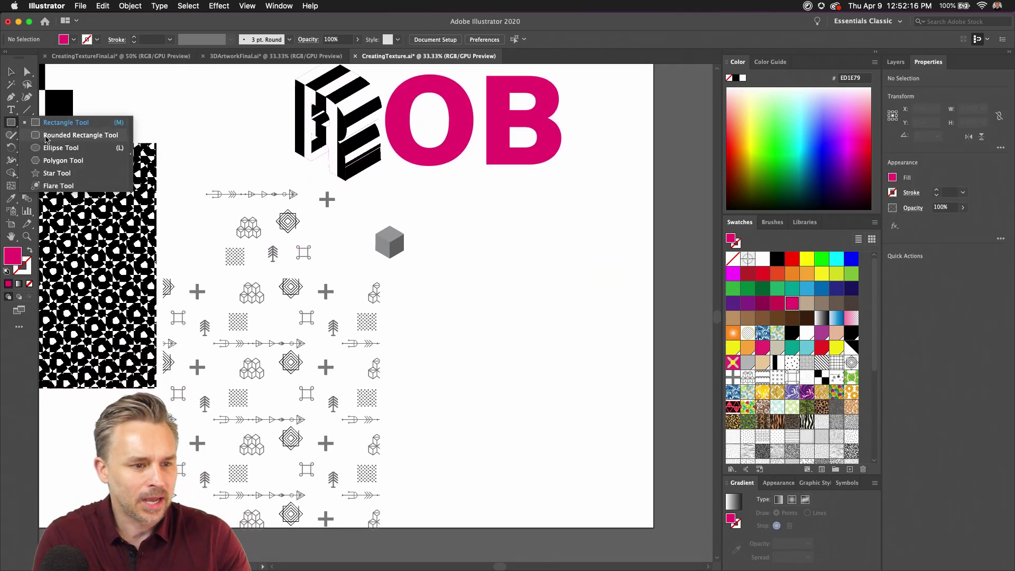
{"action": "left_click", "coordinate": [61, 147]}
{"action": "left_click_drag", "start_coordinate": [459, 270], "coordinate": [584, 395]}
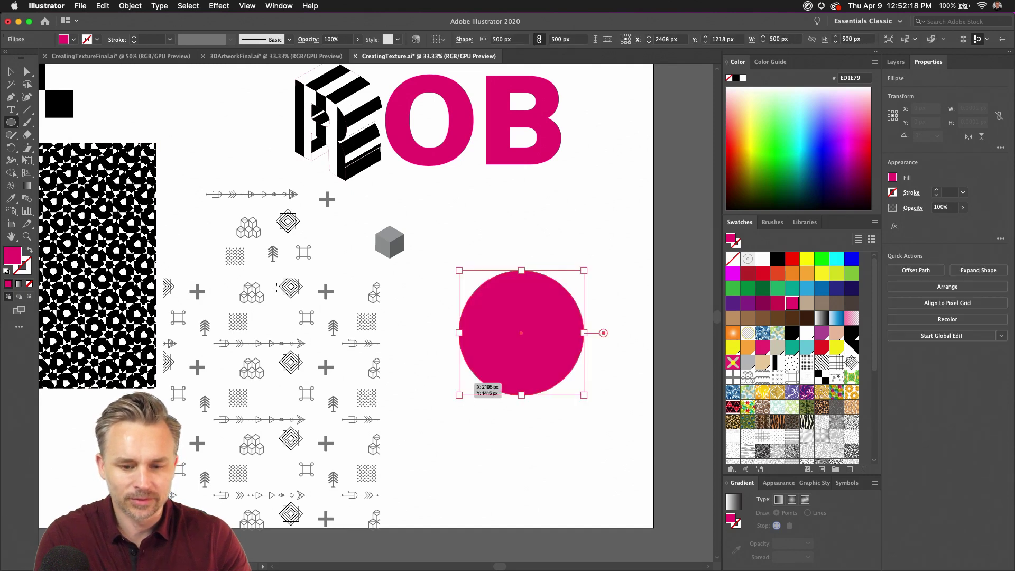
Move the circle down and across, and delete its top and right anchor points to leave the lower-left quarter arc
{"action": "key", "text": "a"}
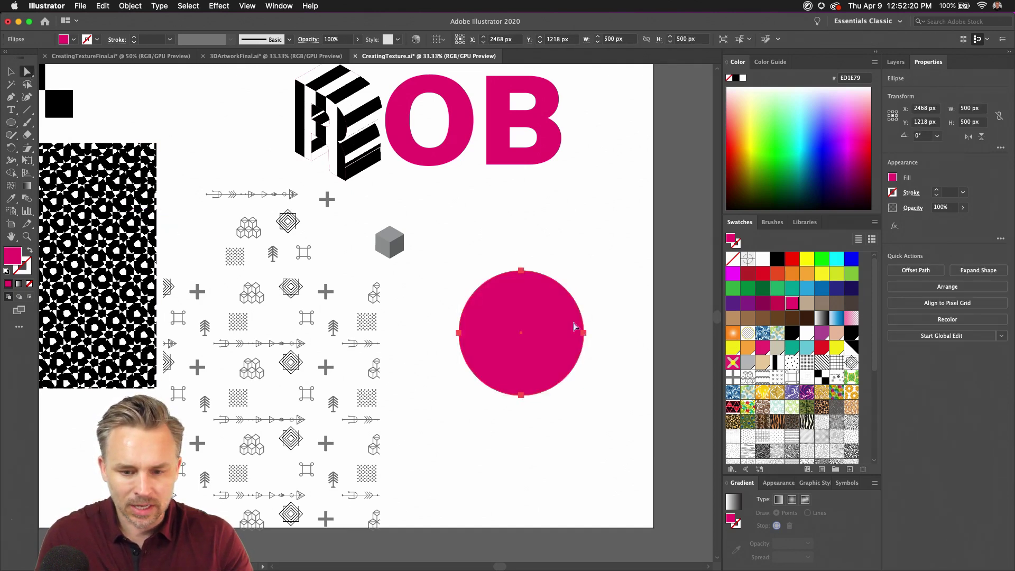
{"action": "left_click_drag", "start_coordinate": [576, 314], "coordinate": [617, 370]}
{"action": "key", "text": "Delete"}
{"action": "key", "text": "super+z"}
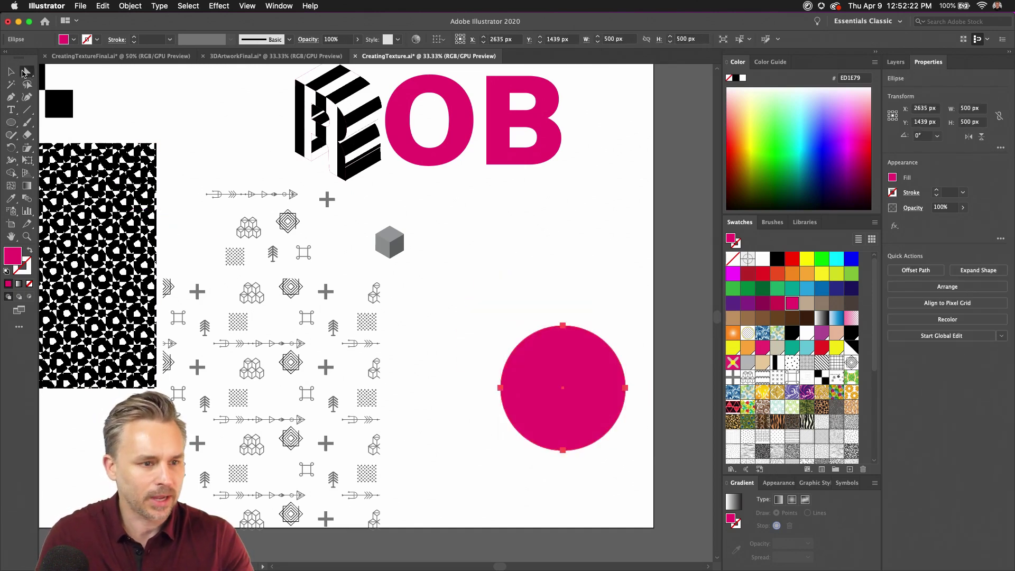
{"action": "left_click_drag", "start_coordinate": [543, 305], "coordinate": [590, 353]}
{"action": "key", "text": "Delete"}
{"action": "left_click", "coordinate": [624, 388]}
{"action": "key", "text": "Delete"}
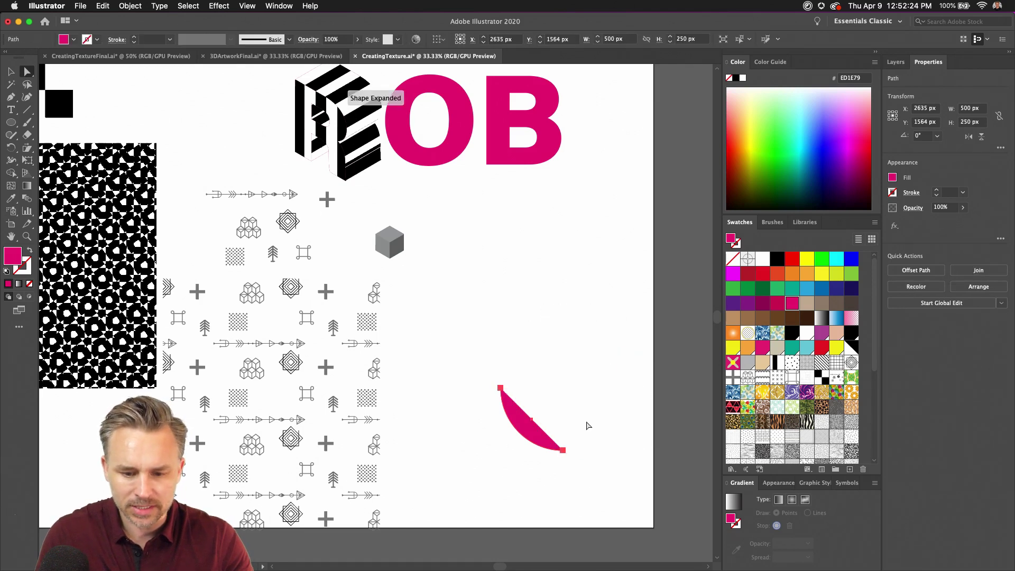
Swap the arc's fill and stroke, and enlarge it to 466 × 466 px positioned at X 2372 px, Y 1233 px
{"action": "left_click", "coordinate": [30, 250]}
{"action": "left_click", "coordinate": [11, 72]}
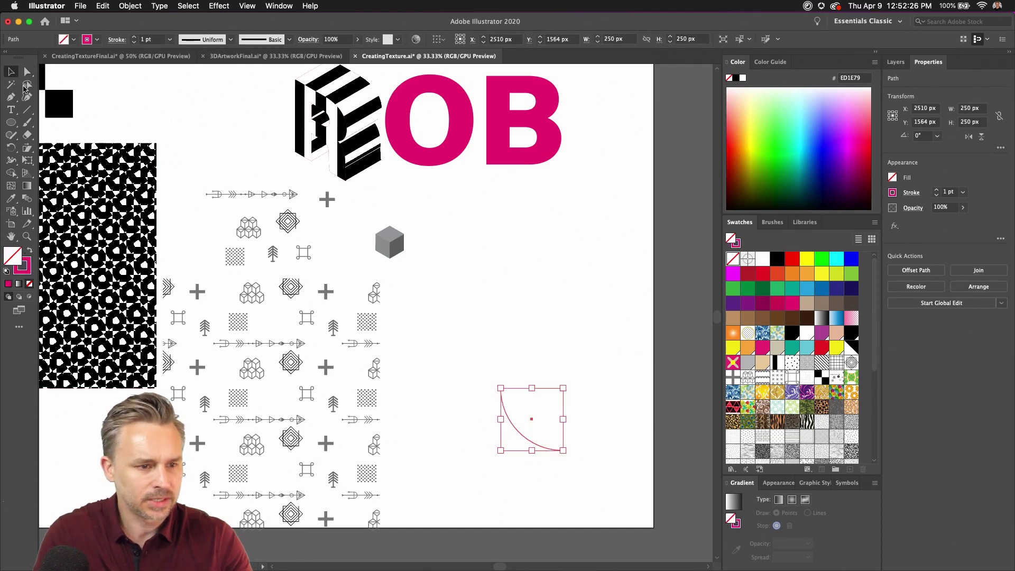
{"action": "left_click_drag", "start_coordinate": [497, 391], "coordinate": [447, 334]}
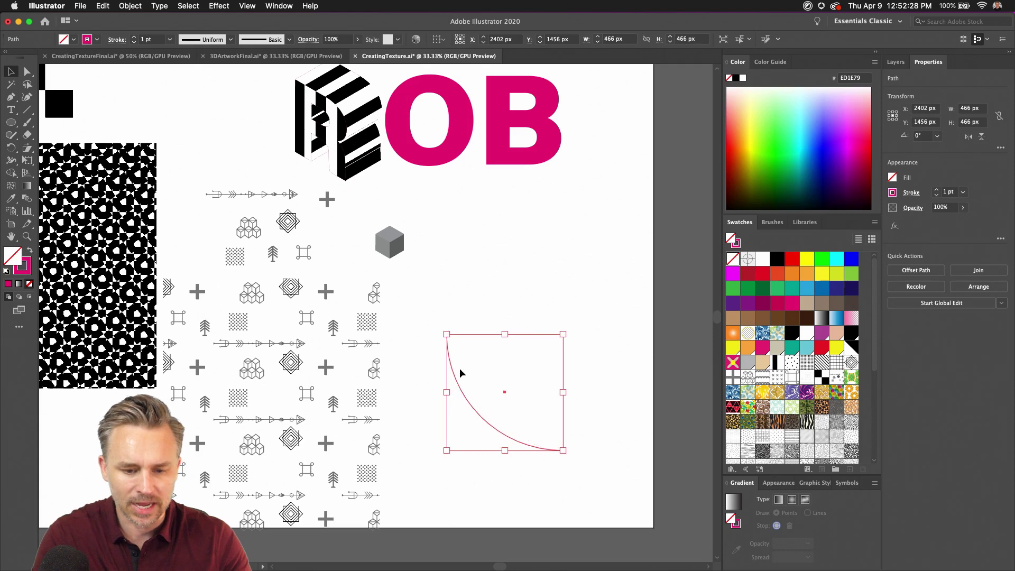
{"action": "left_click_drag", "start_coordinate": [456, 376], "coordinate": [448, 321]}
Apply a 3D Revolve effect to the arc from the Right Edge, rotated to -68°, -11° and 28°, with preview on
{"action": "left_click", "coordinate": [189, 6]}
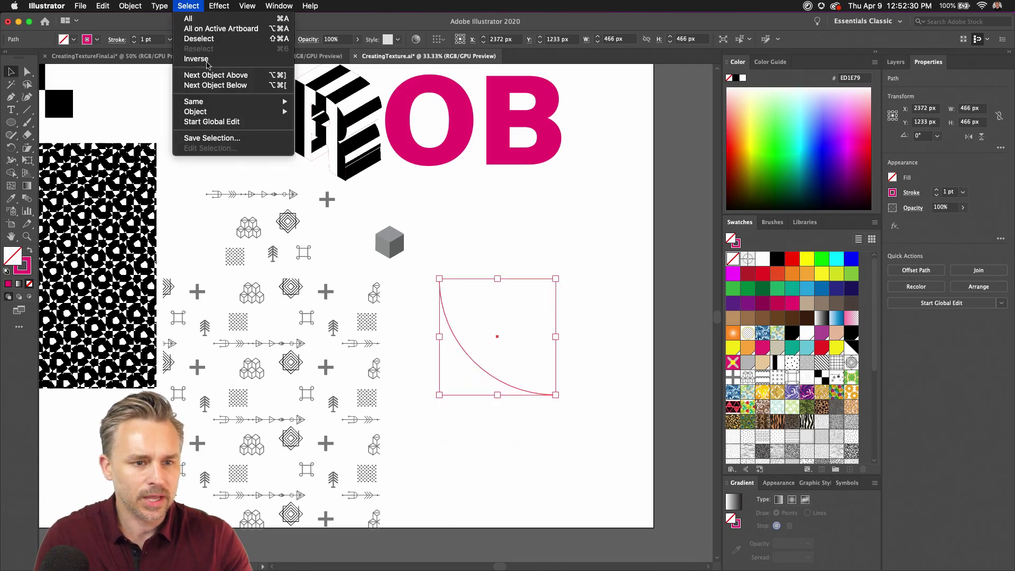
{"action": "mouse_move", "coordinate": [219, 6]}
{"action": "mouse_move", "coordinate": [327, 74]}
{"action": "left_click", "coordinate": [378, 81]}
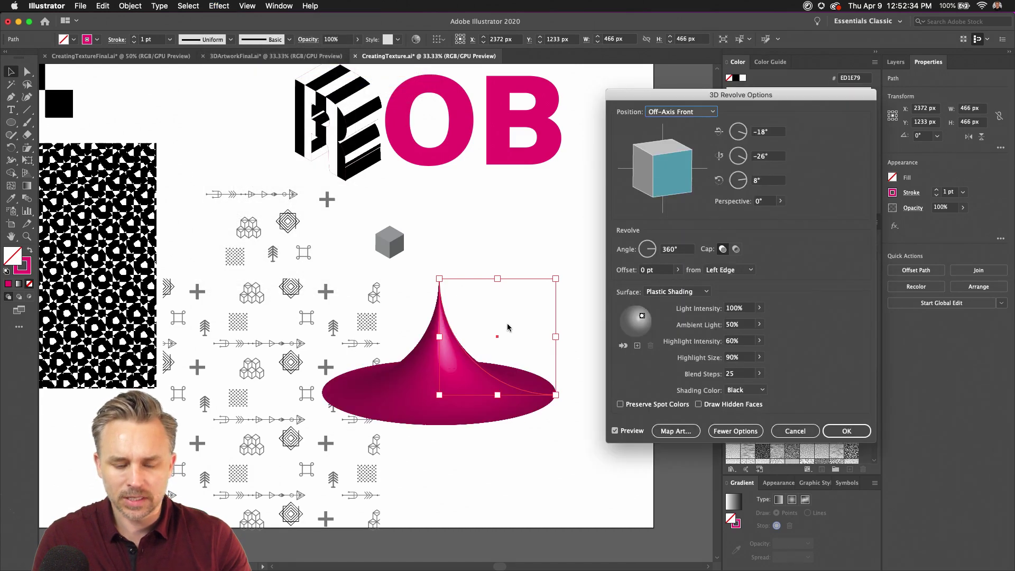
{"action": "left_click", "coordinate": [730, 270]}
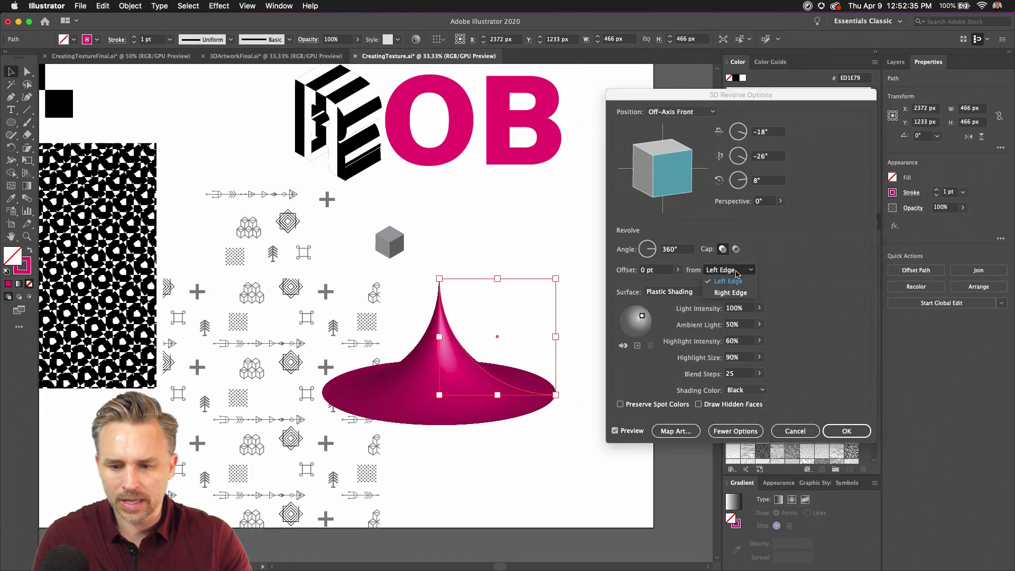
{"action": "left_click", "coordinate": [734, 296]}
{"action": "left_click_drag", "start_coordinate": [661, 164], "coordinate": [713, 75]}
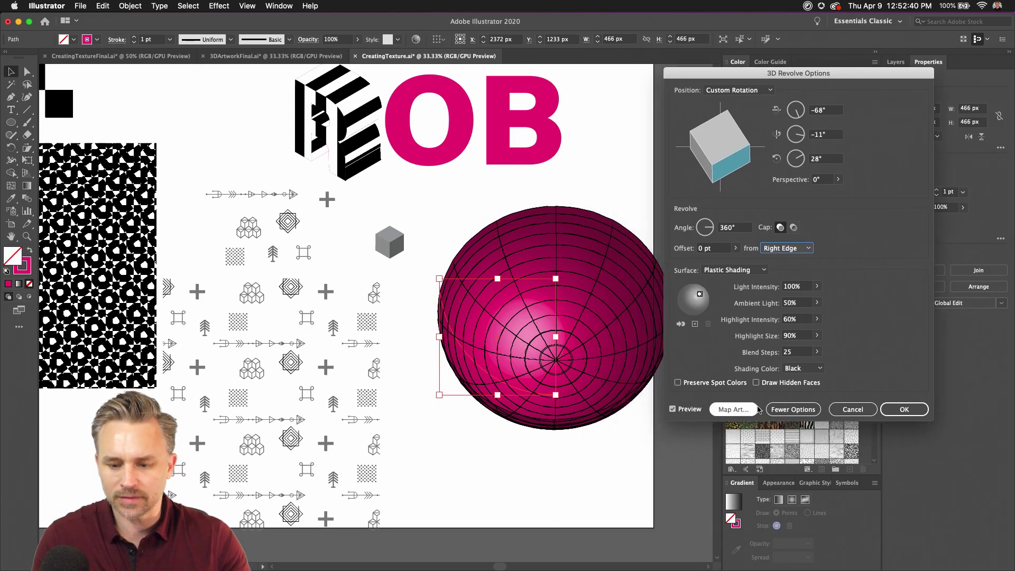
Map the stripes symbol onto surface 1 of the revolved sphere, scaled to fit
{"action": "left_click", "coordinate": [734, 410]}
{"action": "left_click", "coordinate": [671, 112]}
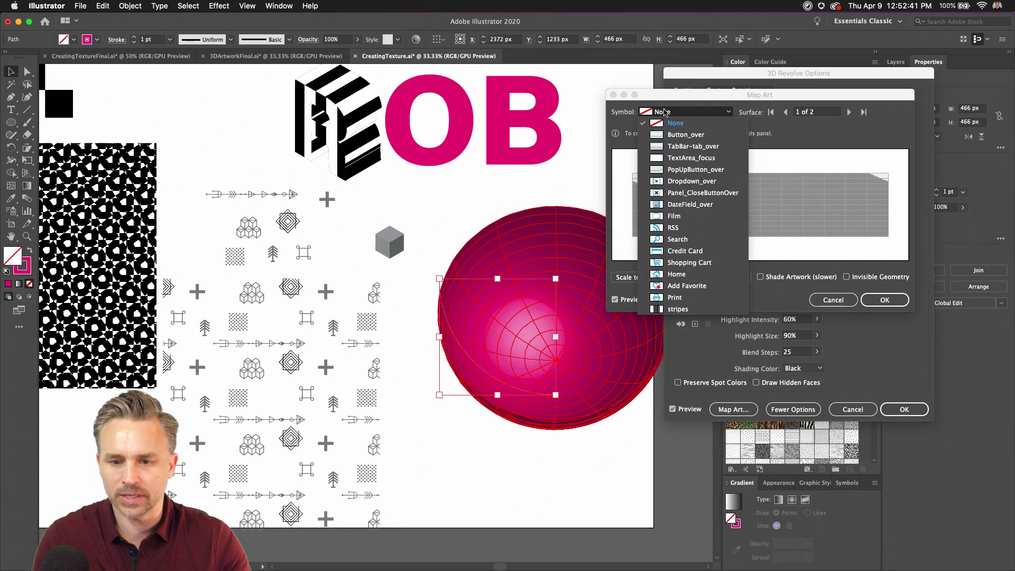
{"action": "left_click", "coordinate": [657, 310]}
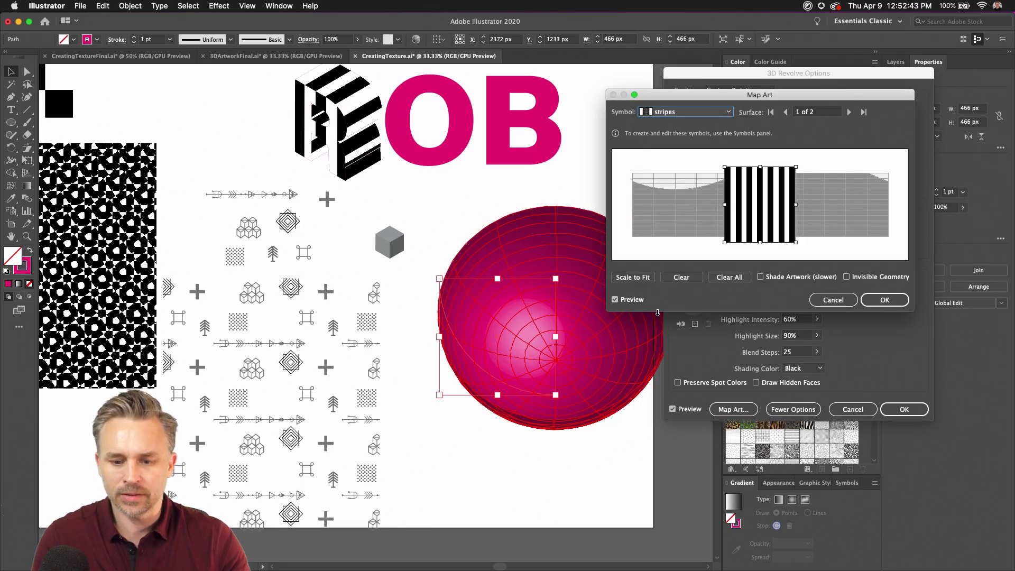
{"action": "left_click", "coordinate": [622, 278]}
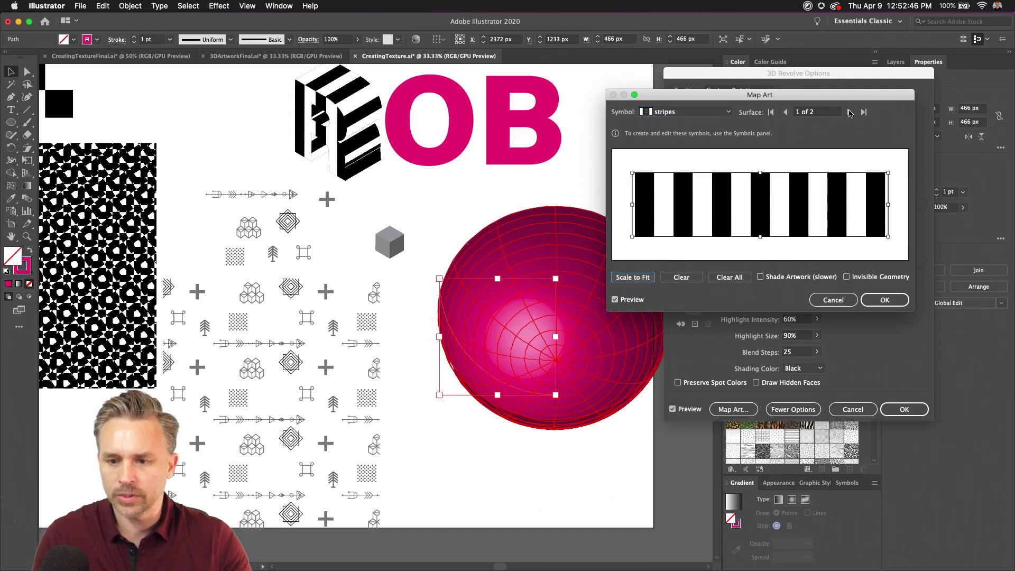
Map the stripes symbol onto surface 2 of the sphere, scaled to fit, and apply the 3D Revolve effect
{"action": "left_click", "coordinate": [850, 112]}
{"action": "left_click", "coordinate": [685, 112]}
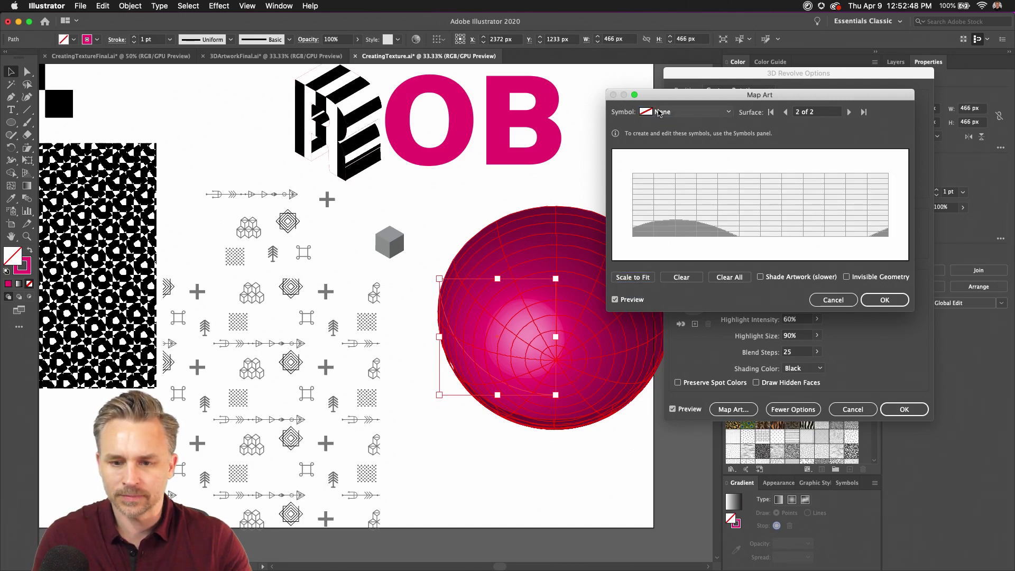
{"action": "left_click", "coordinate": [656, 309]}
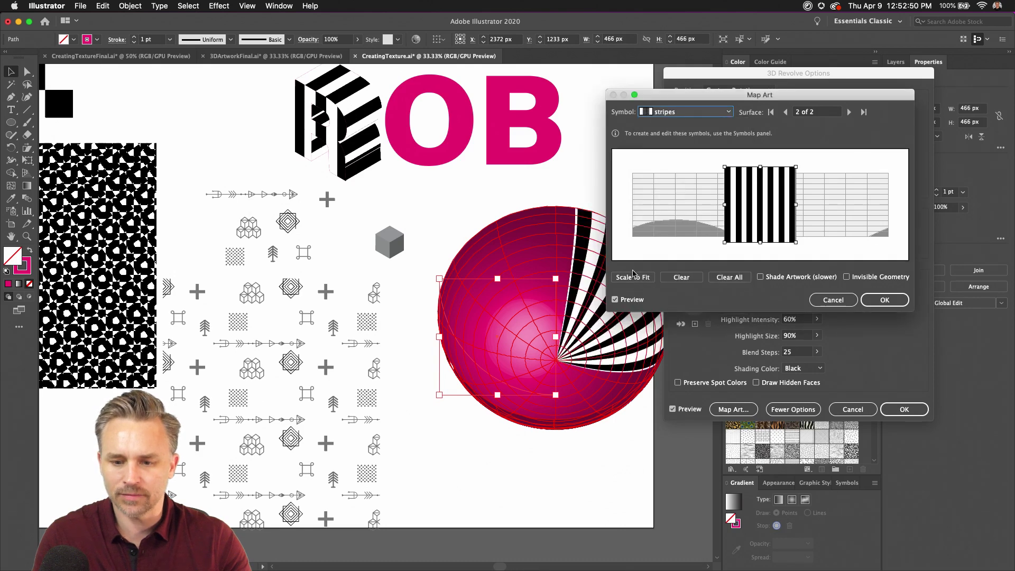
{"action": "left_click", "coordinate": [632, 279]}
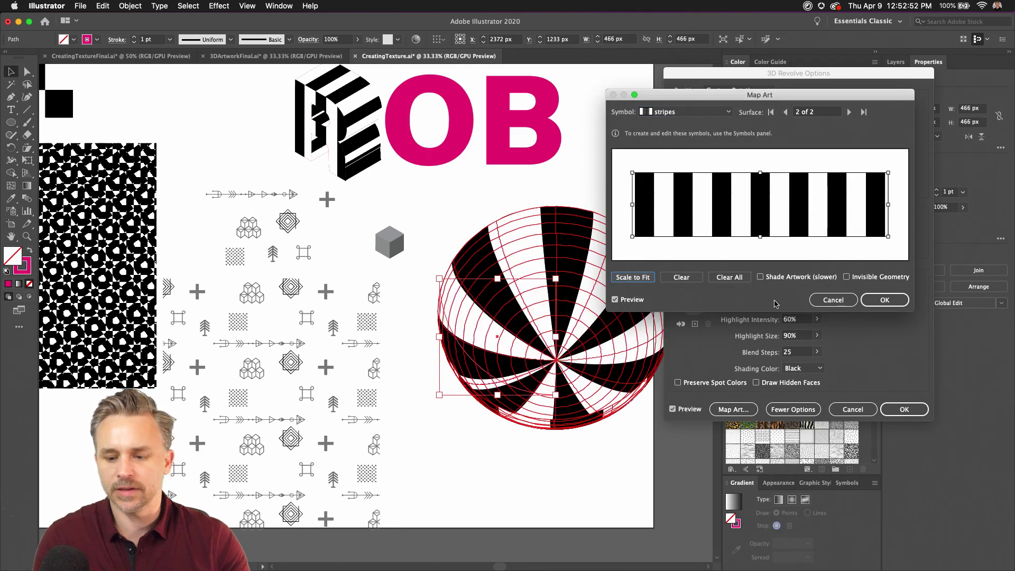
{"action": "left_click", "coordinate": [885, 300]}
{"action": "left_click", "coordinate": [906, 411]}
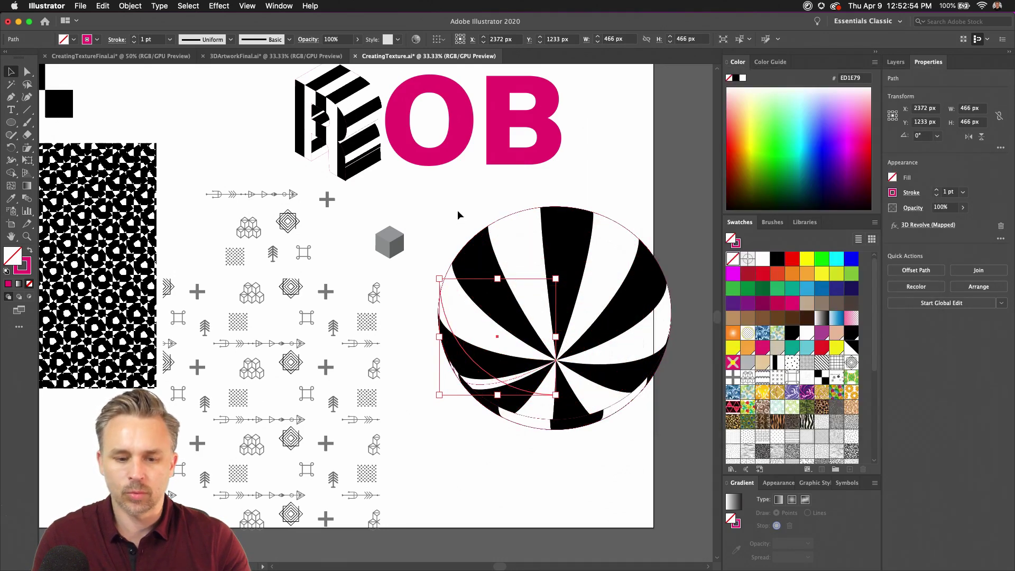
Shift the striped sphere to X 2253 px, Y 1170 px, and change its revolve rotation to -76°, -6° and 28°
{"action": "left_click_drag", "start_coordinate": [436, 337], "coordinate": [407, 321]}
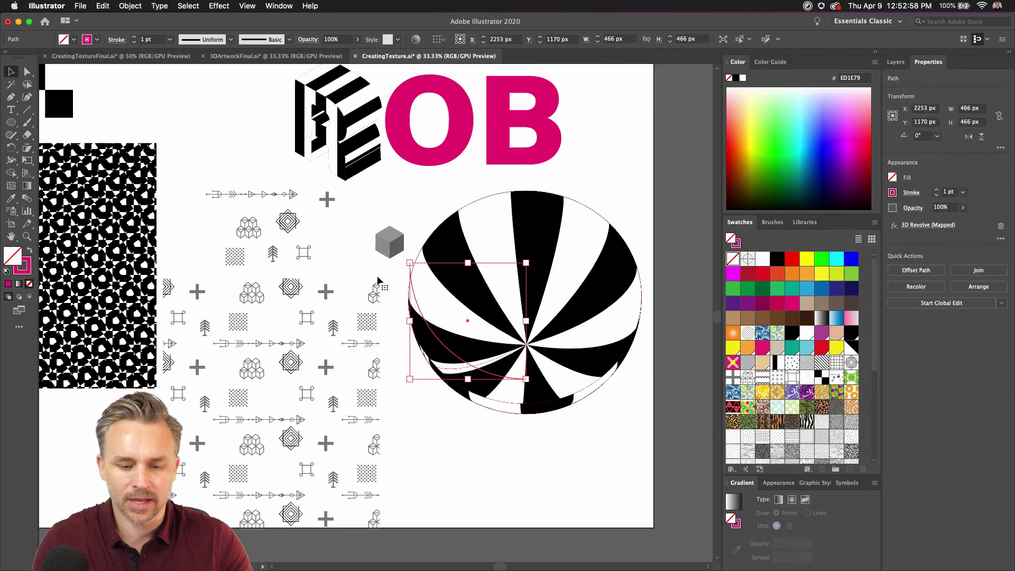
{"action": "left_click", "coordinate": [926, 225]}
{"action": "left_click_drag", "start_coordinate": [716, 146], "coordinate": [721, 151]}
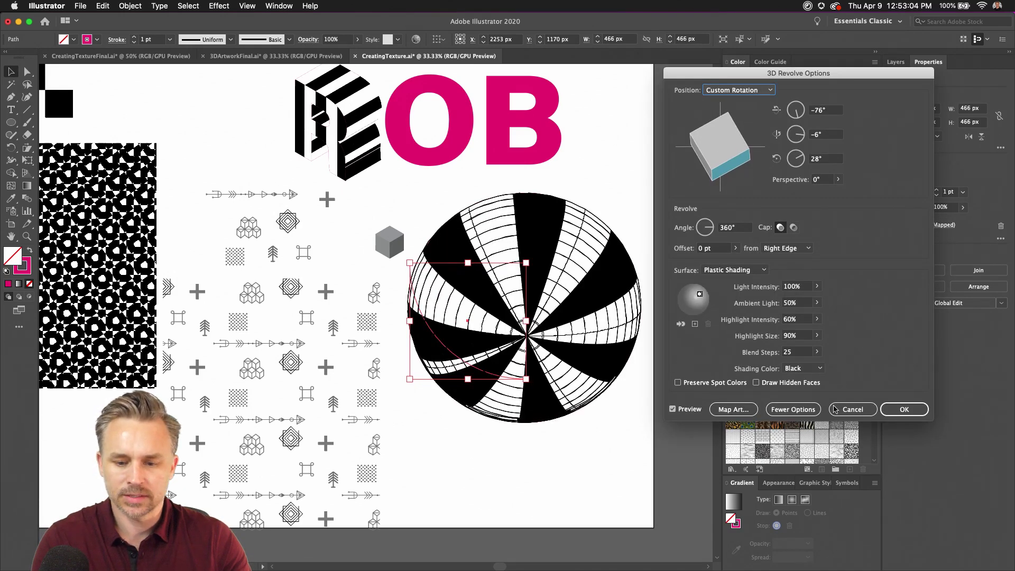
{"action": "left_click", "coordinate": [905, 409]}
Scale the sphere's arc down to 188 × 188 px and place it over the letter O at X 2012 px, Y 383 px
{"action": "left_click_drag", "start_coordinate": [526, 379], "coordinate": [393, 121]}
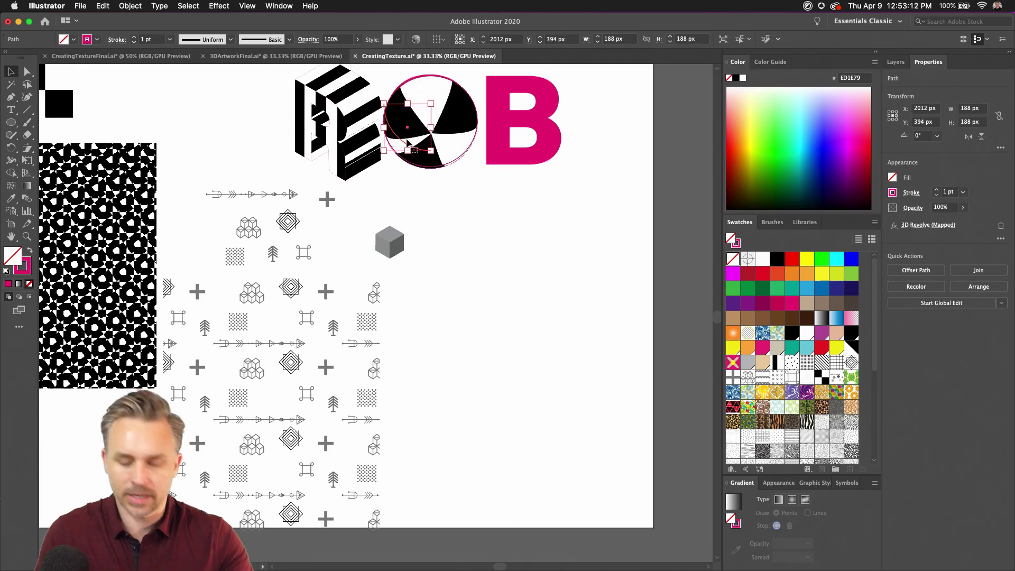
{"action": "key", "text": "super+plus"}
{"action": "key", "text": "super+plus"}
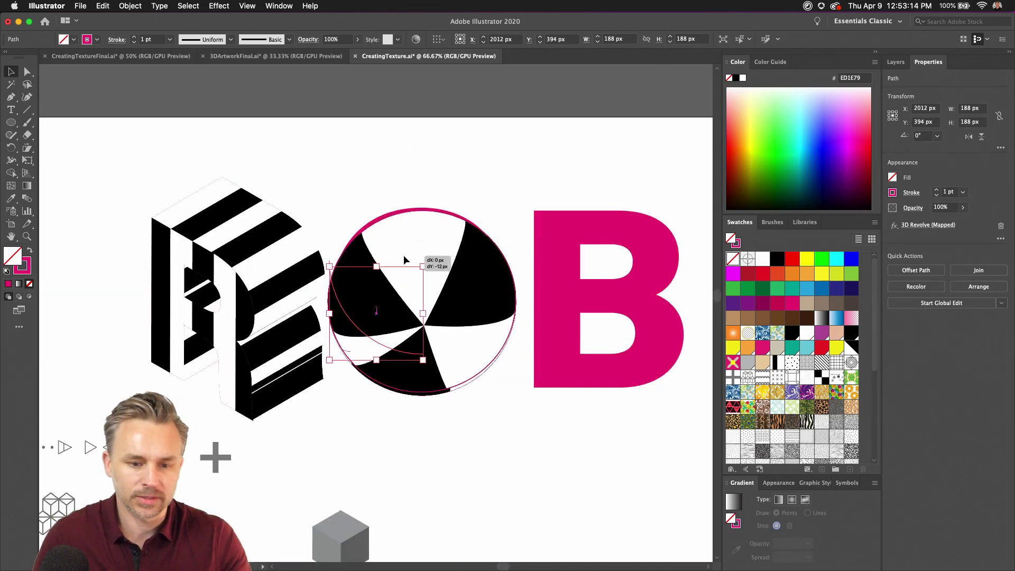
{"action": "key", "text": "shift+Up"}
{"action": "key", "text": "Up"}
{"action": "key", "text": "Up"}
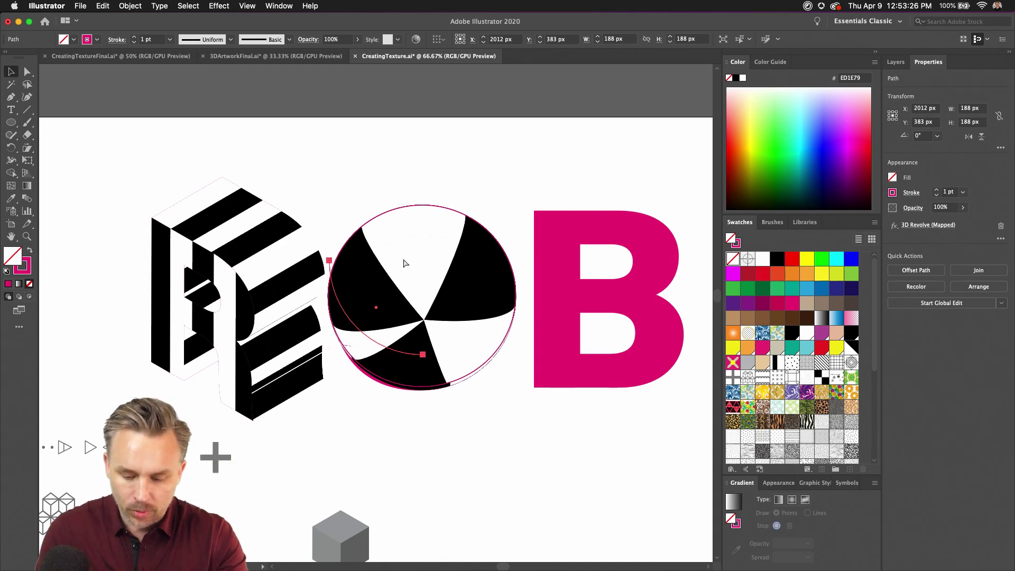
Convert the pink letter B from live type to outlines
{"action": "left_click", "coordinate": [564, 235]}
{"action": "scroll", "coordinate": [564, 236], "scroll_direction": "right", "scroll_amount": 5}
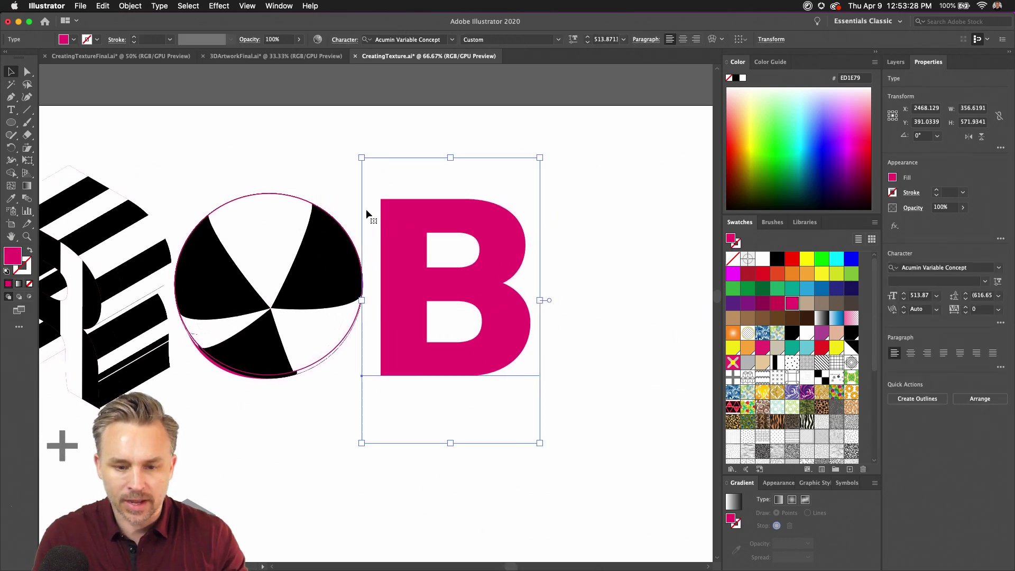
{"action": "left_click", "coordinate": [130, 5]}
{"action": "left_click", "coordinate": [131, 125]}
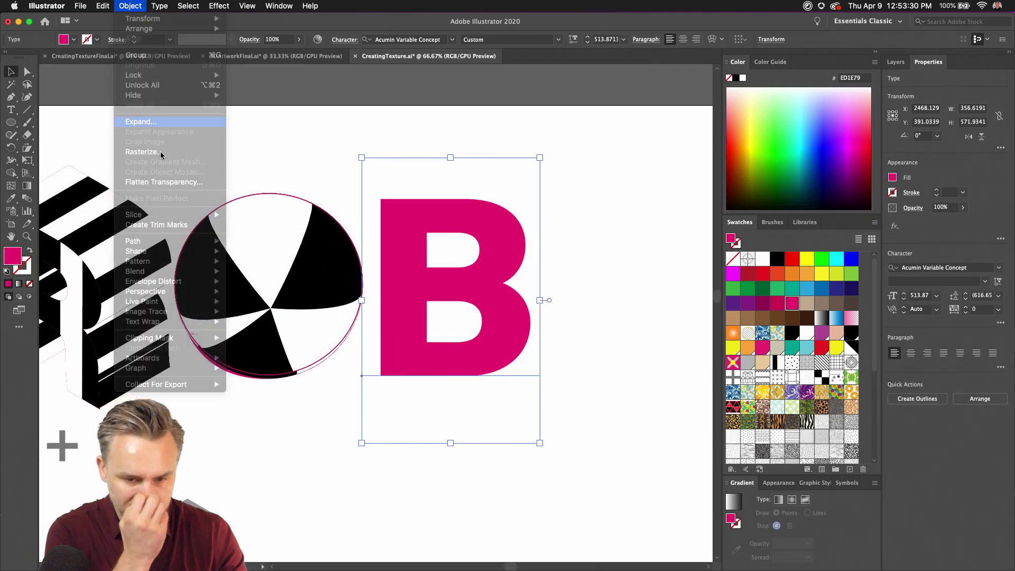
{"action": "left_click", "coordinate": [42, 217]}
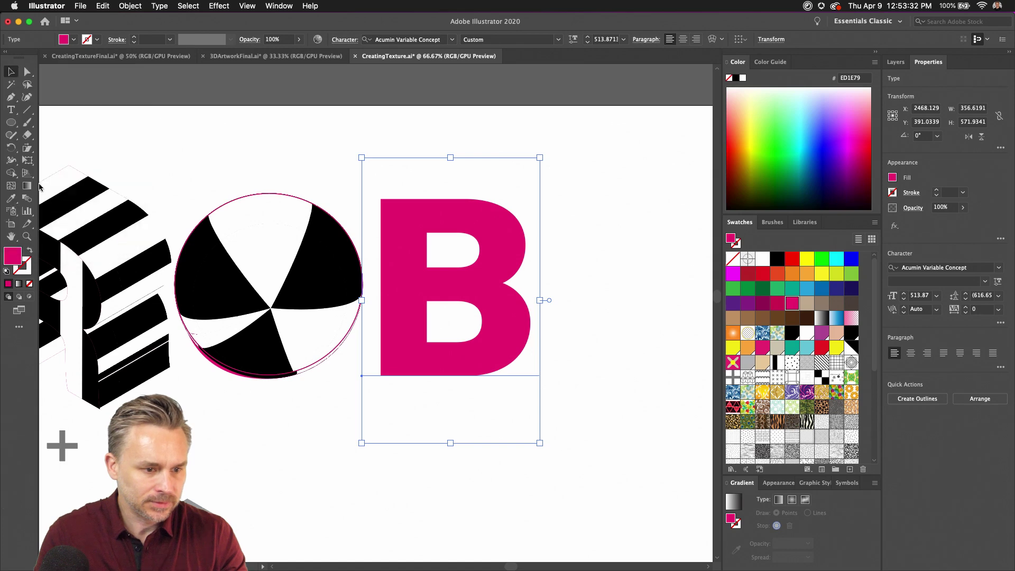
{"action": "left_click", "coordinate": [159, 6]}
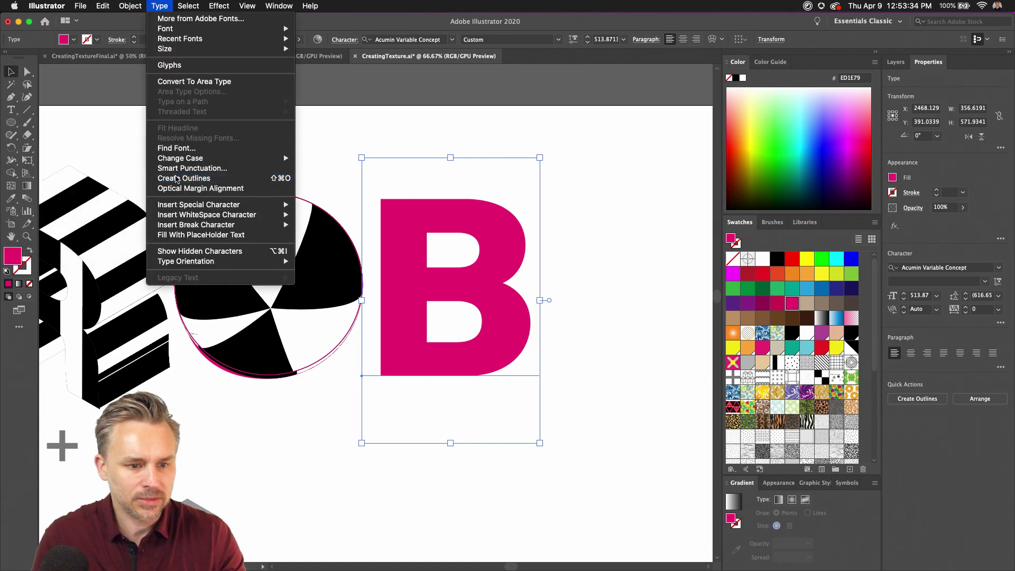
{"action": "left_click", "coordinate": [184, 178]}
Delete both inner counter paths from the outlined B to make it a solid shape
{"action": "key", "text": "a"}
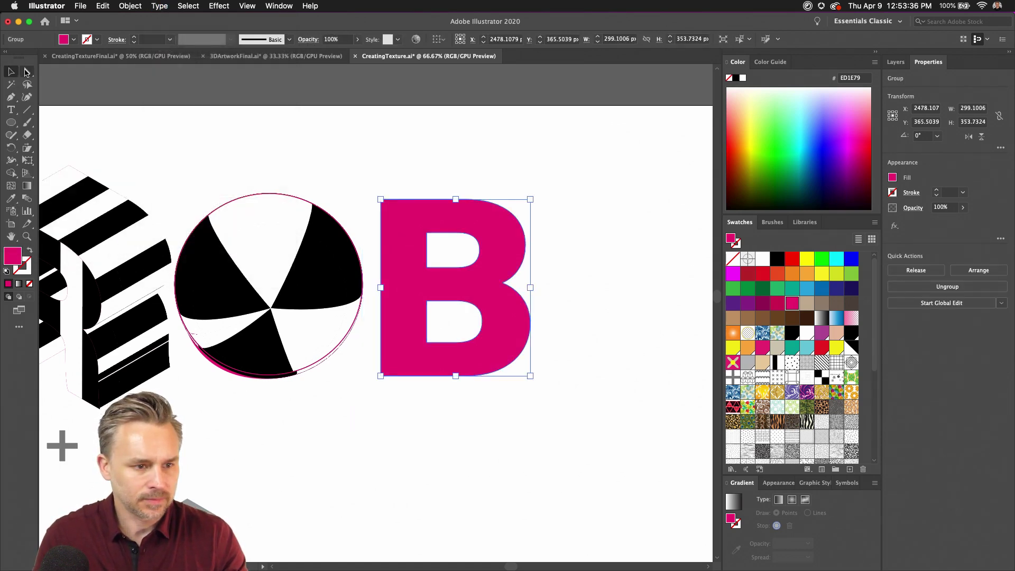
{"action": "left_click", "coordinate": [428, 233]}
{"action": "key", "text": "Delete"}
{"action": "key", "text": "Delete"}
{"action": "left_click", "coordinate": [427, 301]}
{"action": "key", "text": "Delete"}
{"action": "key", "text": "Delete"}
{"action": "key", "text": "v"}
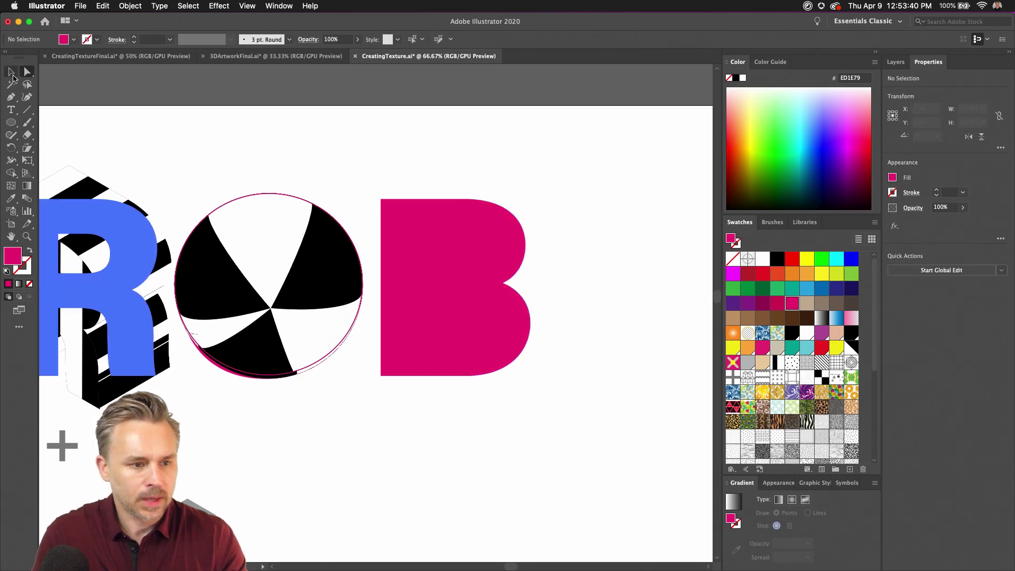
Float the Appearance panel beside the outlined B and add a bright magenta FF00FF fill to the letter's group
{"action": "left_click", "coordinate": [431, 263]}
{"action": "left_click_drag", "start_coordinate": [779, 482], "coordinate": [584, 217]}
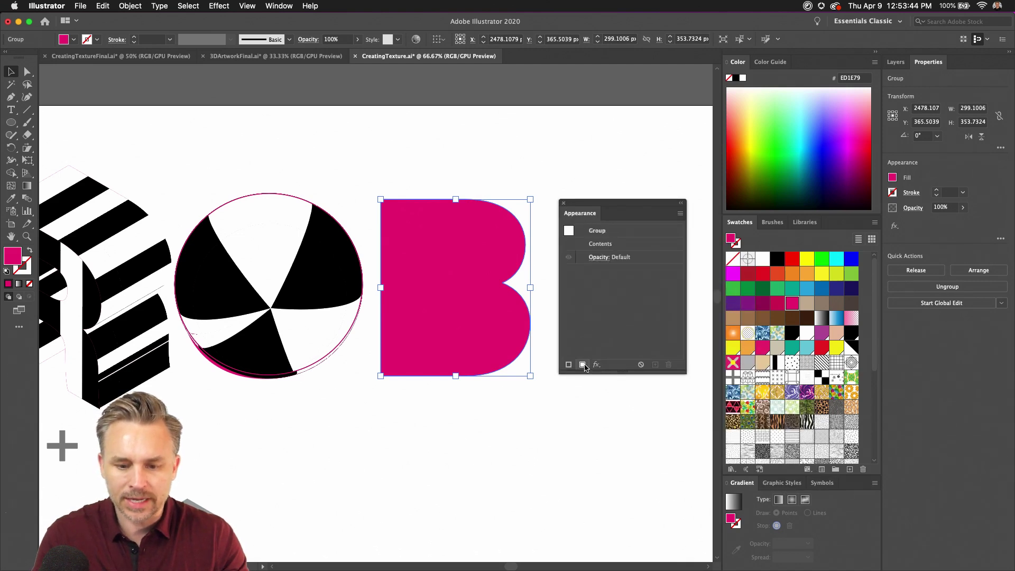
{"action": "left_click", "coordinate": [582, 364]}
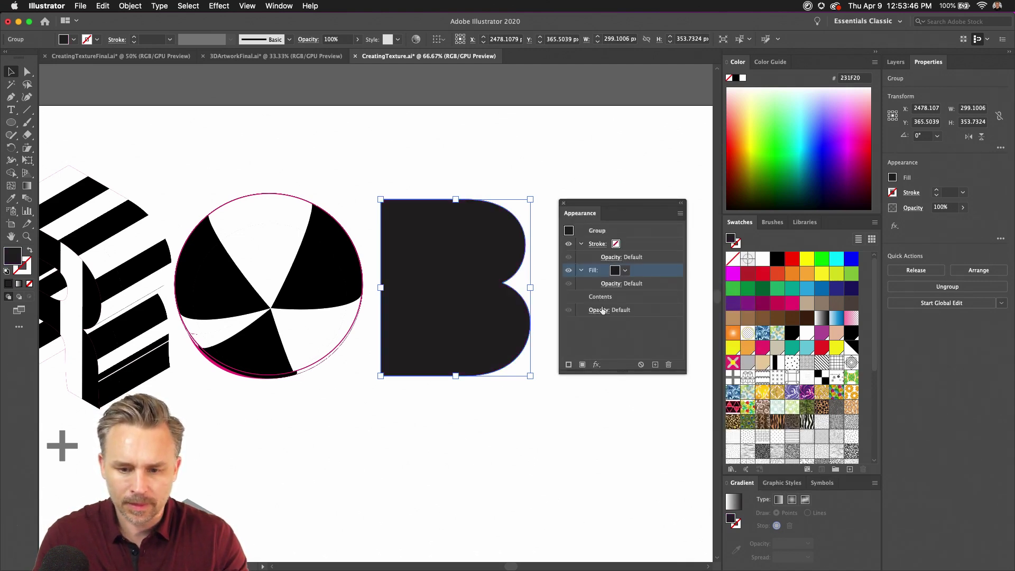
{"action": "left_click", "coordinate": [625, 272]}
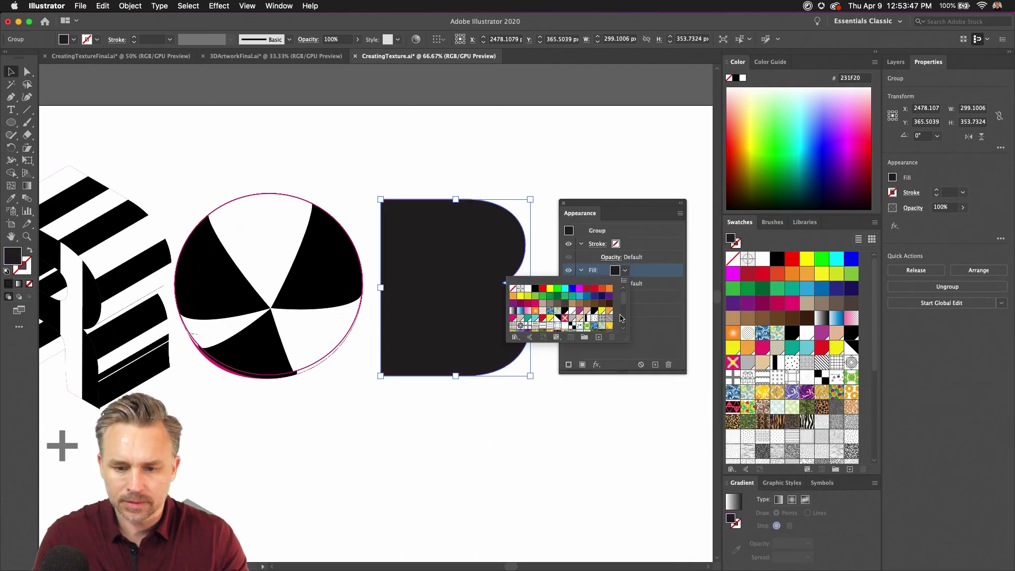
{"action": "left_click", "coordinate": [578, 290]}
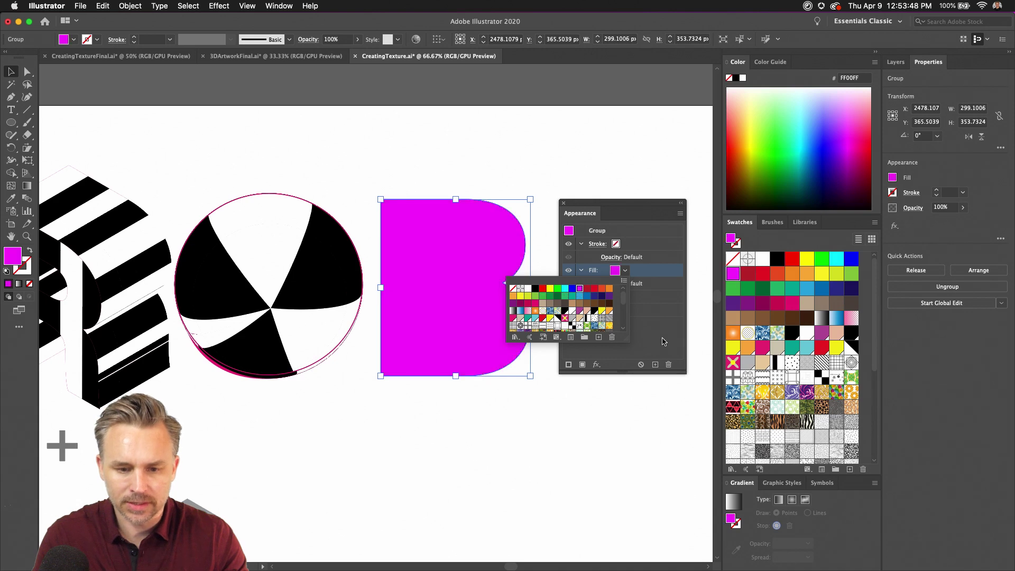
Add a second fill above the magenta one on the B, using the black checkerboard pattern swatch
{"action": "left_click", "coordinate": [582, 364]}
{"action": "left_click", "coordinate": [625, 272]}
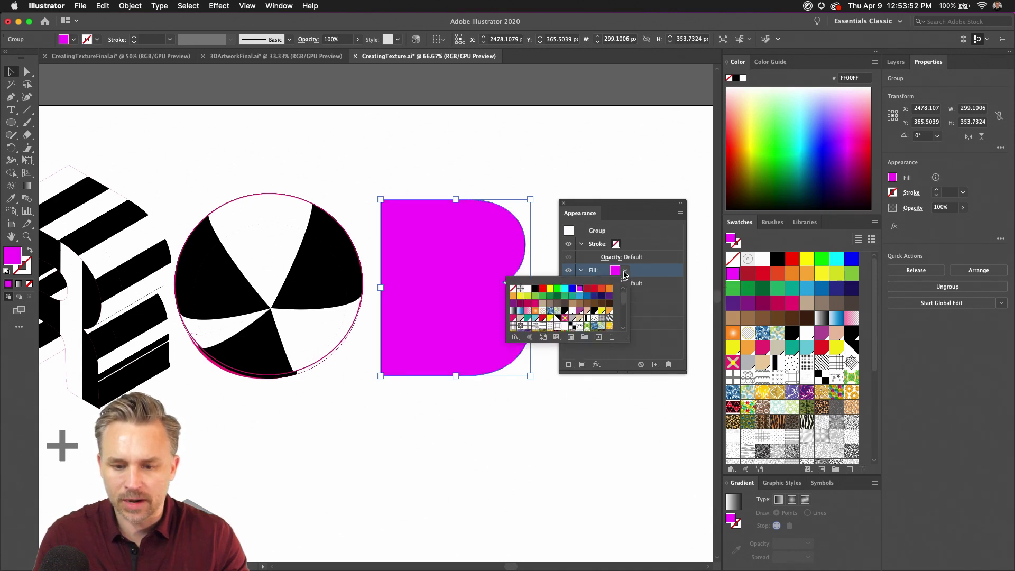
{"action": "scroll", "coordinate": [558, 322], "scroll_direction": "down", "scroll_amount": 3}
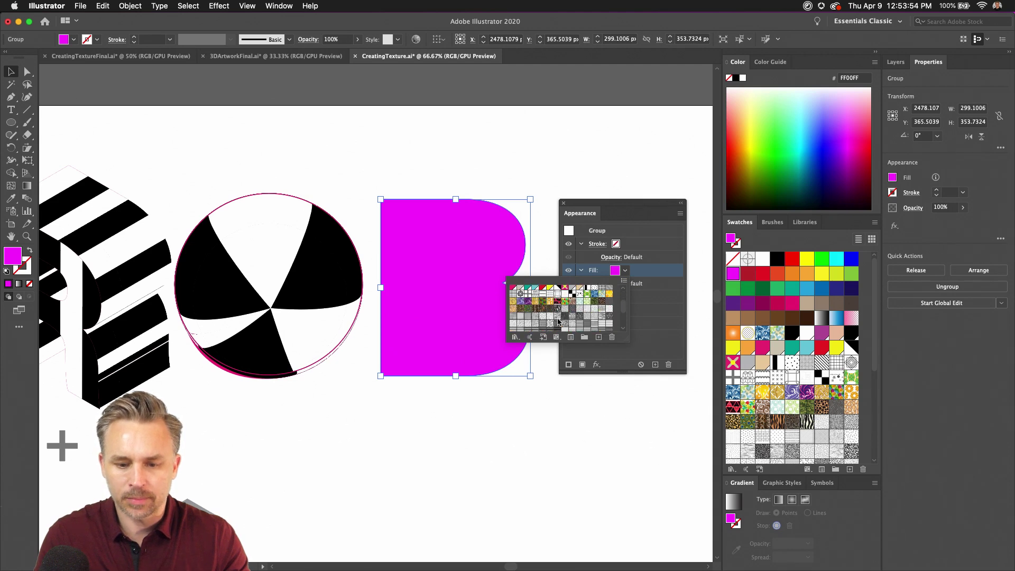
{"action": "left_click", "coordinate": [572, 295]}
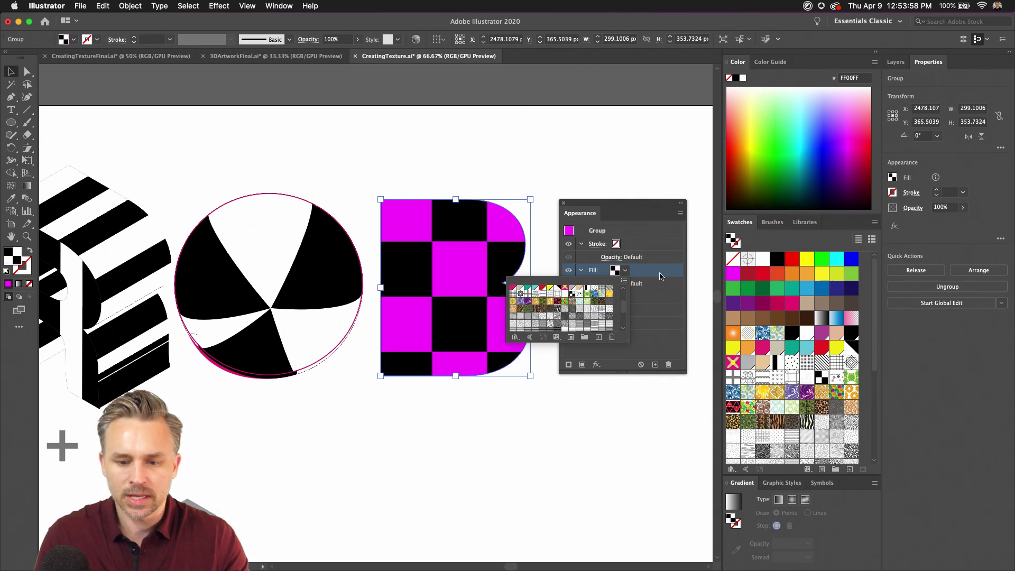
{"action": "left_click", "coordinate": [639, 266]}
Try the Overlay blend mode on the checkerboard fill of the B, and set it to Darken
{"action": "left_click", "coordinate": [612, 283]}
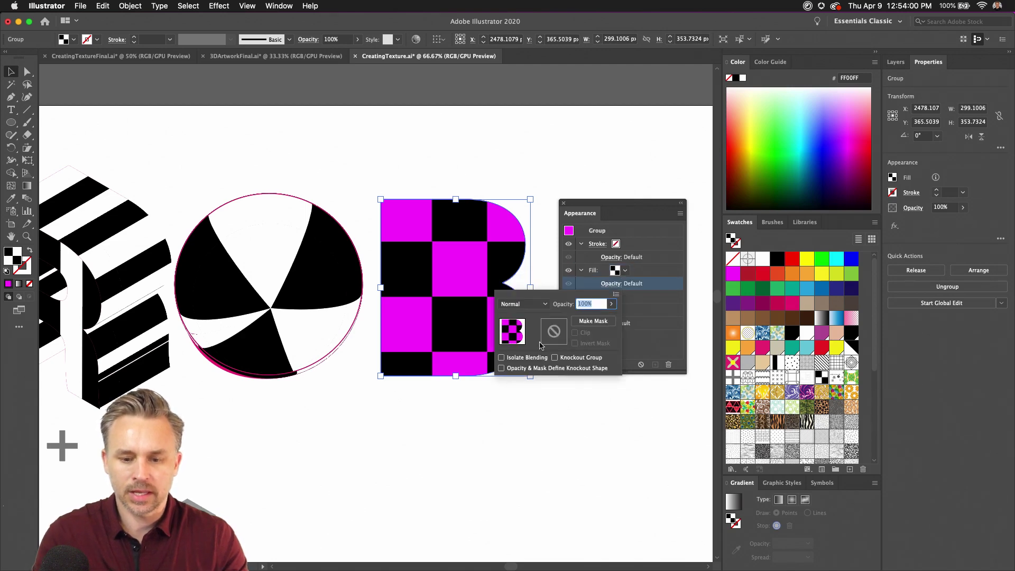
{"action": "left_click", "coordinate": [526, 306]}
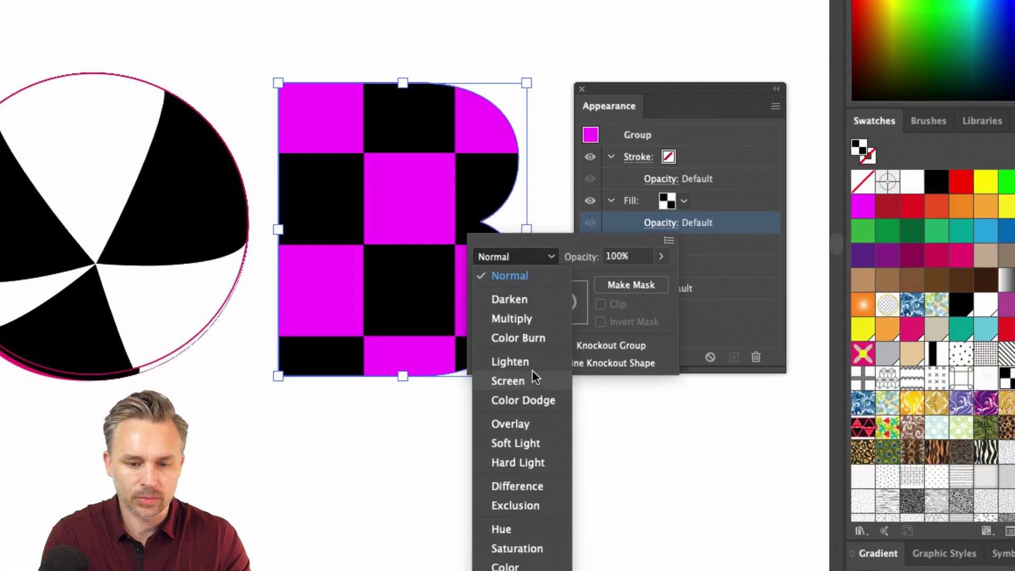
{"action": "left_click", "coordinate": [517, 423]}
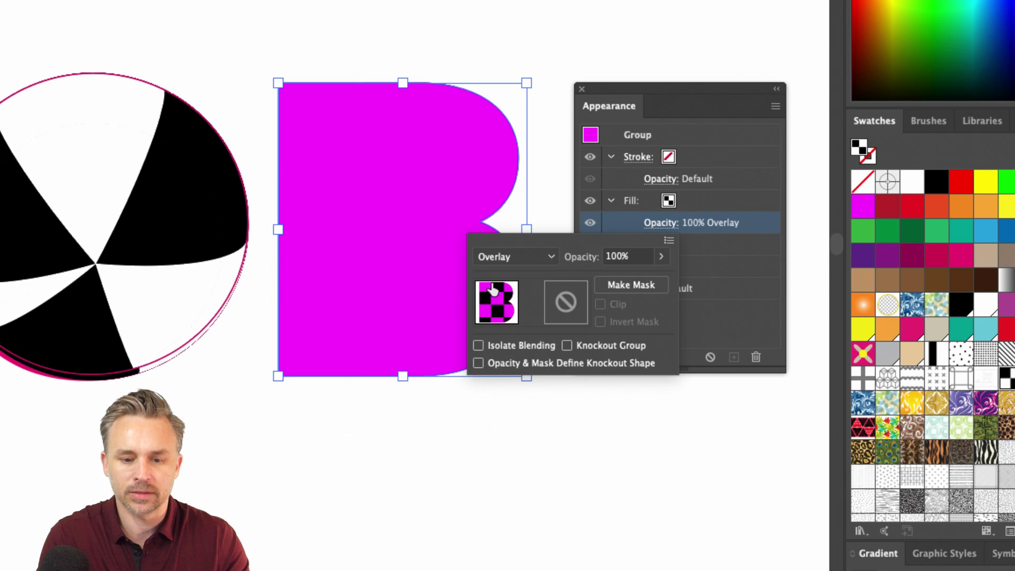
{"action": "left_click", "coordinate": [489, 251]}
{"action": "left_click", "coordinate": [518, 300]}
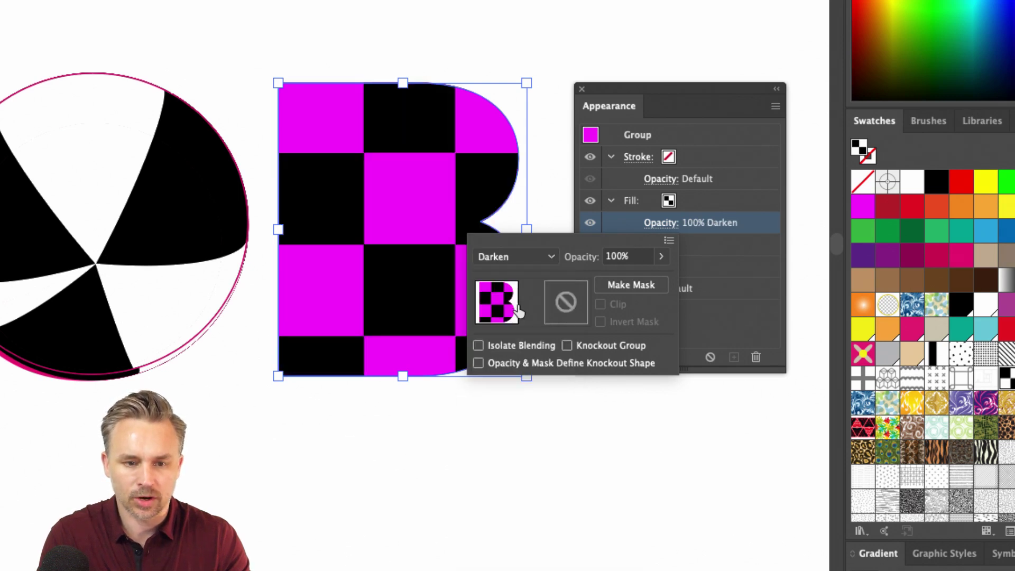
Compare Multiply, Screen, Hard Light, Difference and Overlay blending on the checkerboard fill, and return it to Darken
{"action": "left_click", "coordinate": [516, 254]}
{"action": "left_click", "coordinate": [523, 318]}
{"action": "left_click", "coordinate": [528, 258]}
{"action": "left_click", "coordinate": [534, 382]}
{"action": "left_click", "coordinate": [521, 259]}
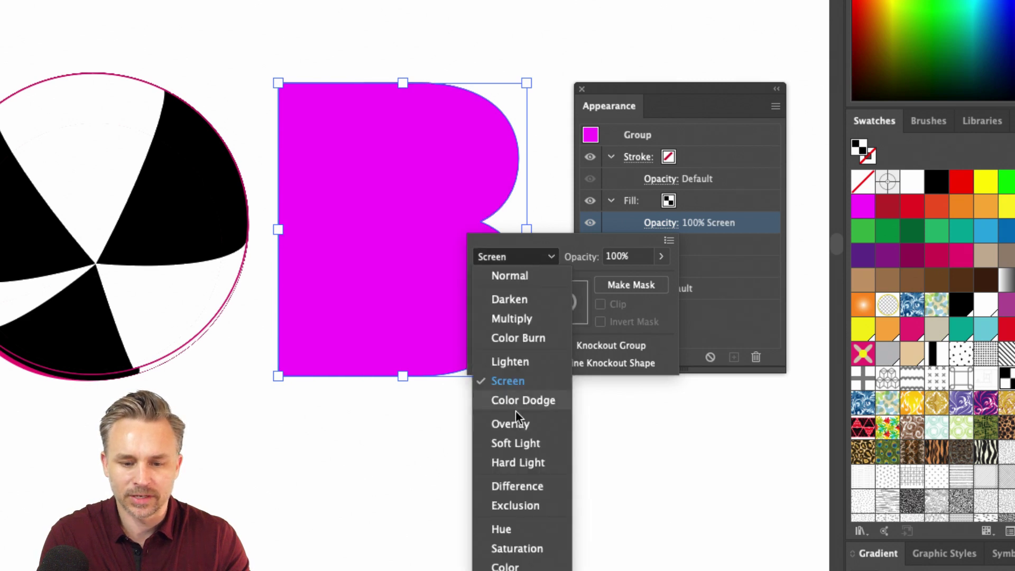
{"action": "left_click", "coordinate": [517, 462]}
{"action": "left_click", "coordinate": [510, 256]}
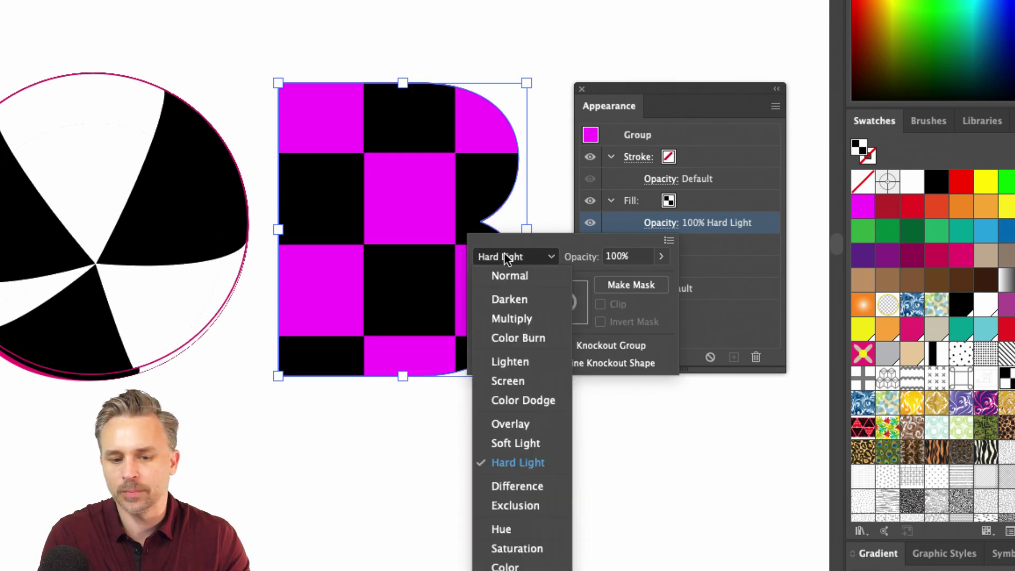
{"action": "left_click", "coordinate": [518, 487]}
{"action": "left_click", "coordinate": [505, 257]}
{"action": "left_click", "coordinate": [499, 424]}
{"action": "left_click", "coordinate": [506, 258]}
{"action": "left_click", "coordinate": [512, 299]}
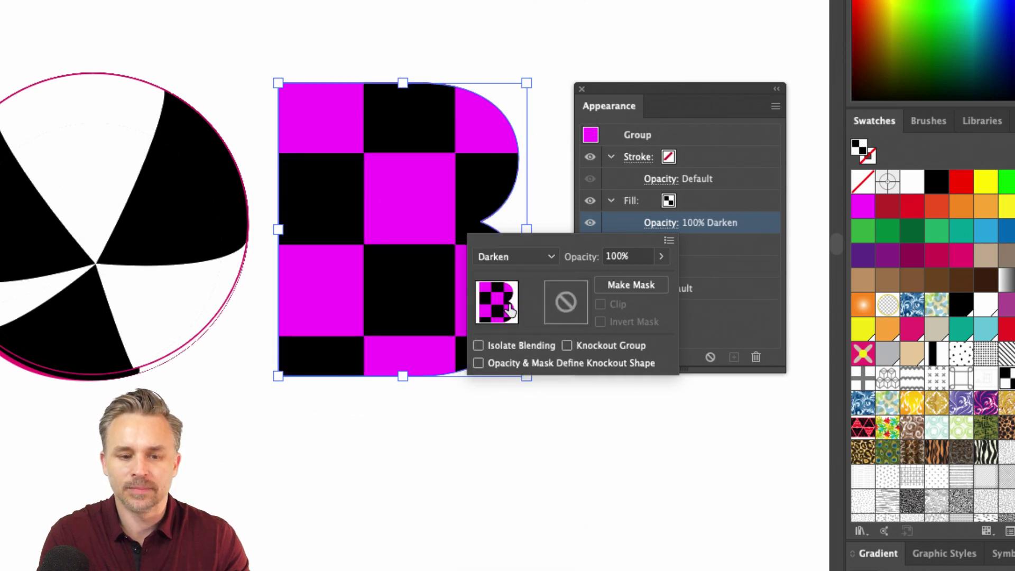
Lower the opacity of the checkerboard fill on the B to 46%
{"action": "left_click", "coordinate": [661, 257]}
{"action": "left_click", "coordinate": [624, 279]}
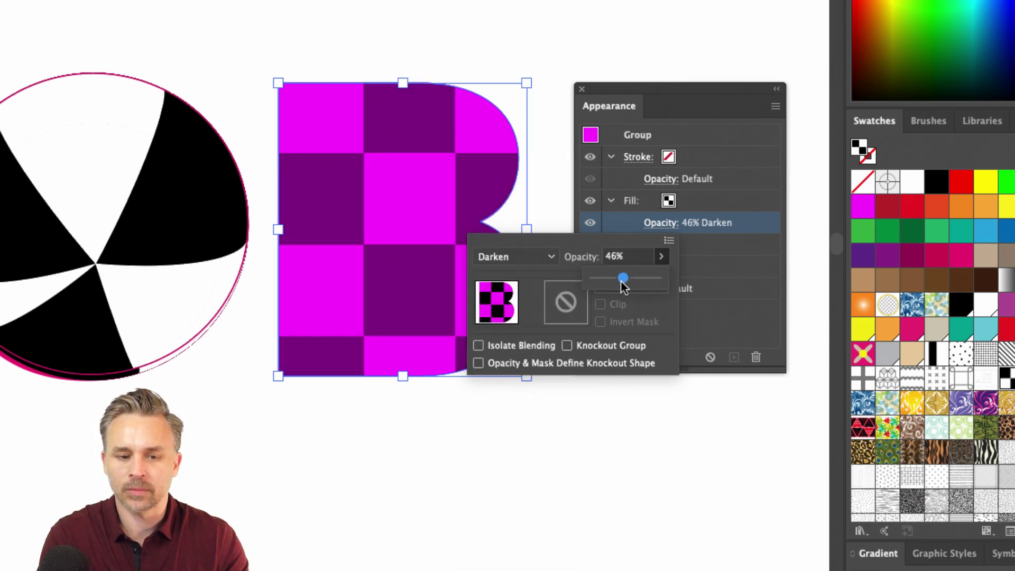
{"action": "left_click", "coordinate": [735, 314]}
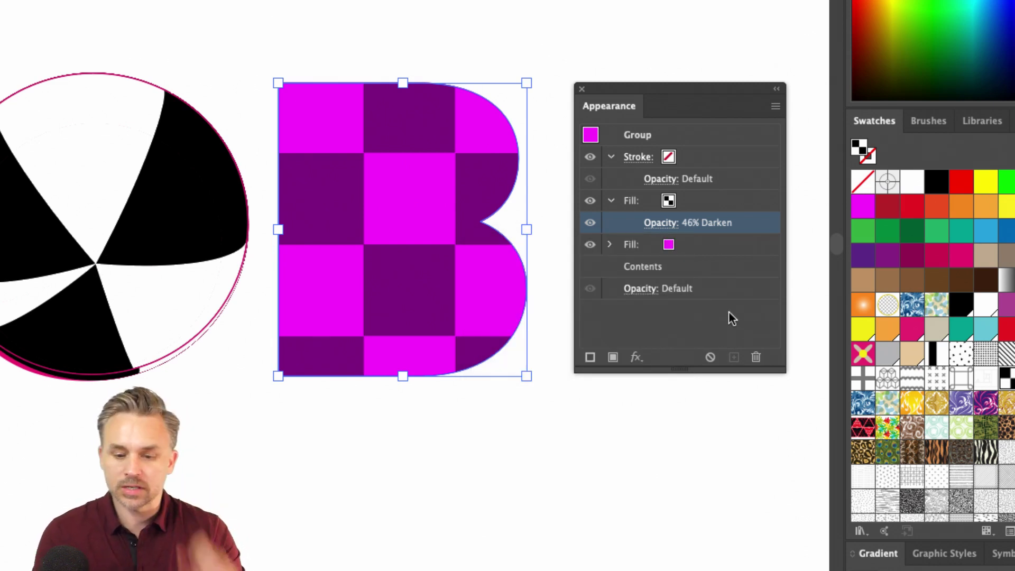
Add a third fill at the top of the B's appearance, using the vertical black-and-white stripe pattern
{"action": "left_click", "coordinate": [612, 358]}
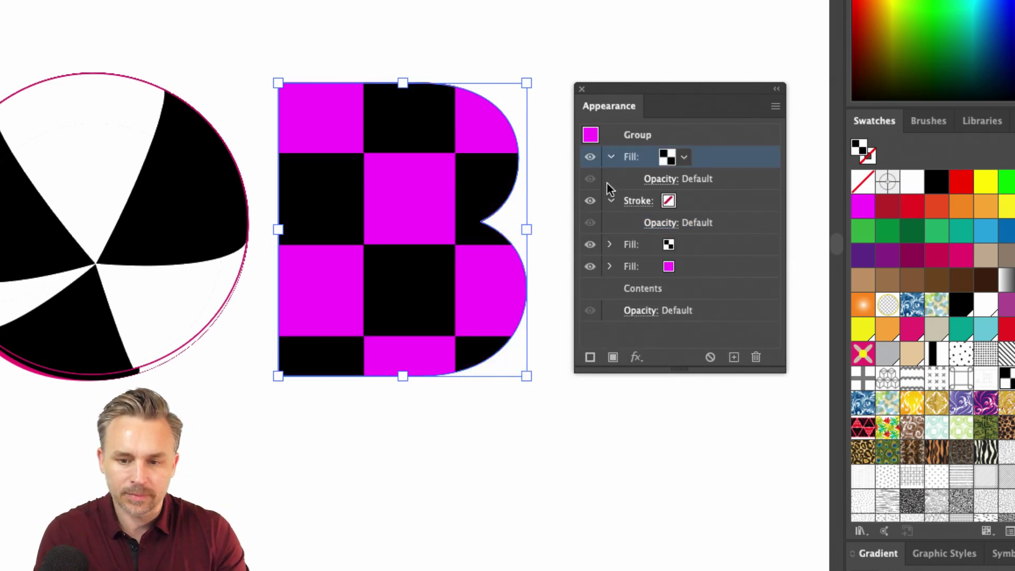
{"action": "left_click", "coordinate": [684, 157]}
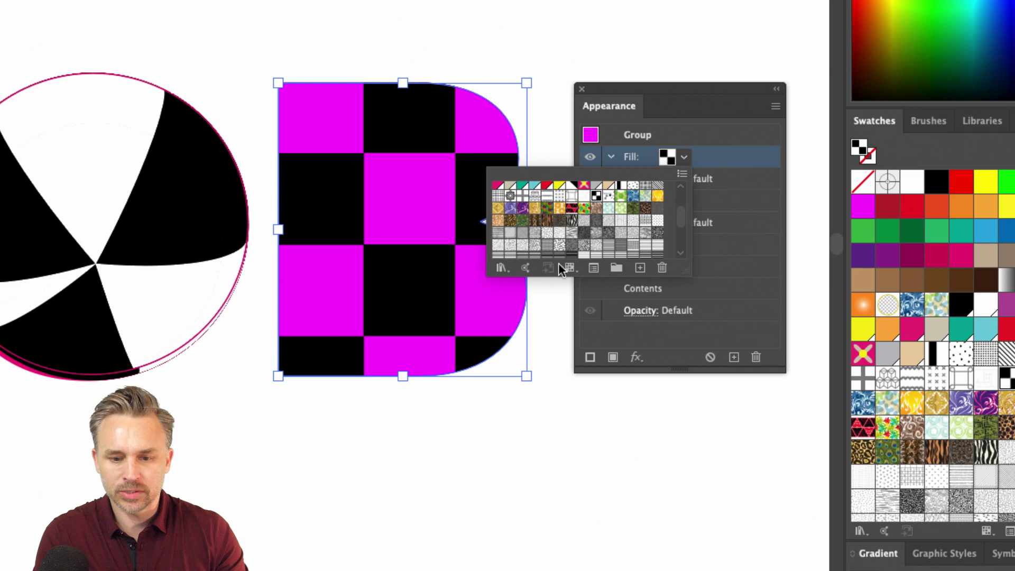
{"action": "left_click", "coordinate": [620, 187]}
{"action": "left_click", "coordinate": [684, 157]}
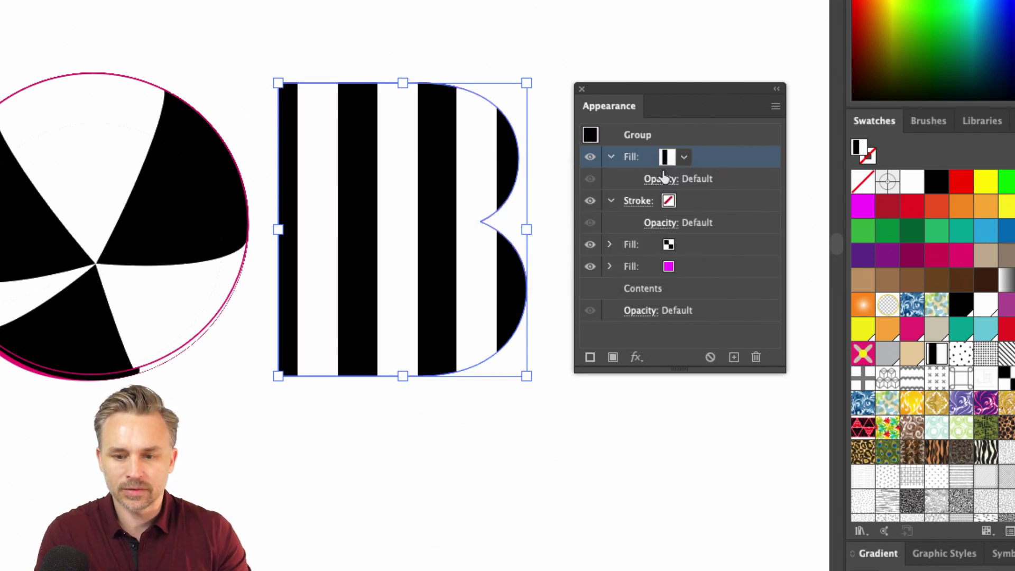
Try Overlay blending on the striped fill of the B, and set its blend mode to Soft Light
{"action": "left_click", "coordinate": [655, 179]}
{"action": "left_click", "coordinate": [534, 217]}
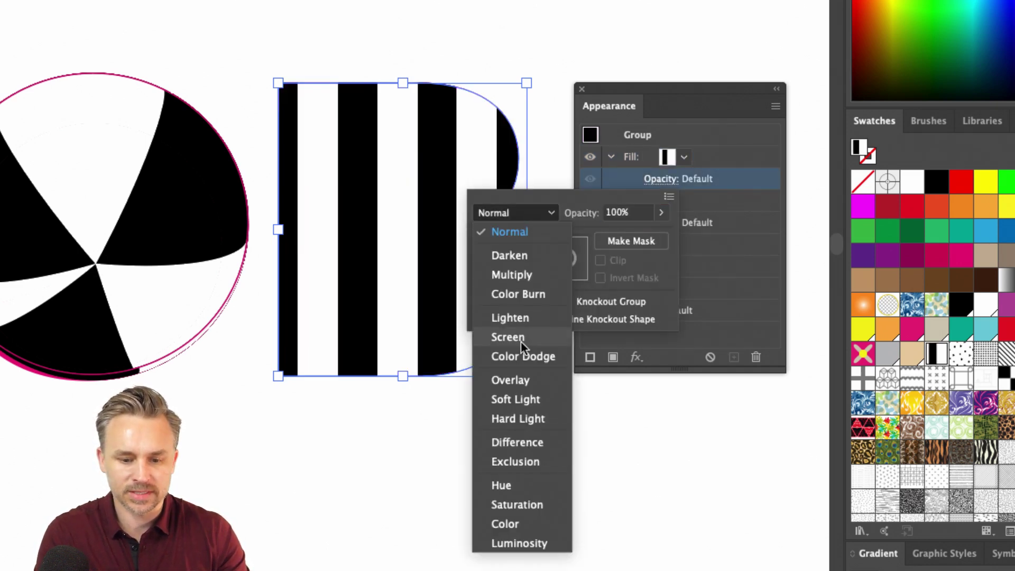
{"action": "left_click", "coordinate": [512, 373]}
{"action": "left_click", "coordinate": [515, 212]}
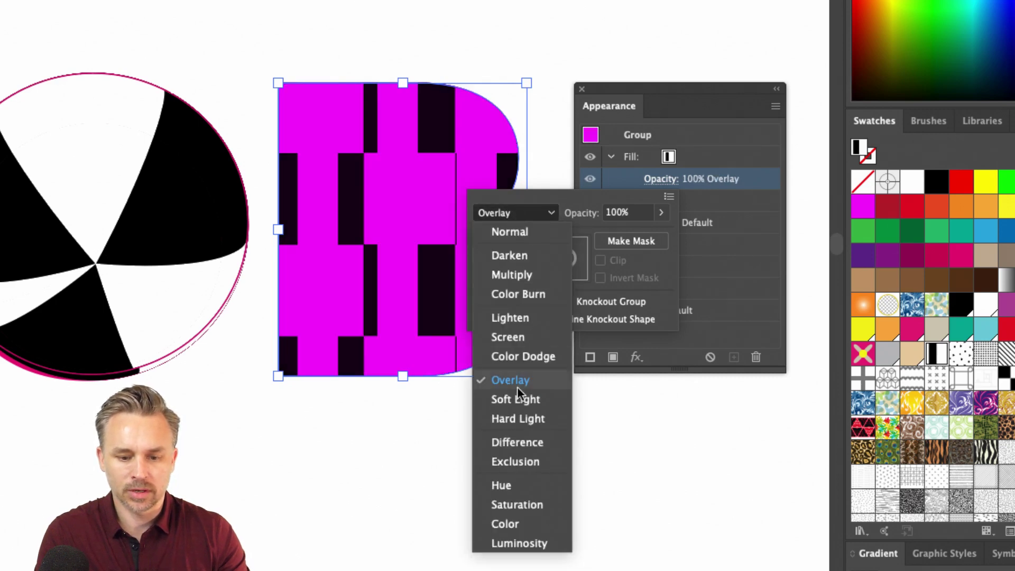
{"action": "left_click", "coordinate": [507, 398]}
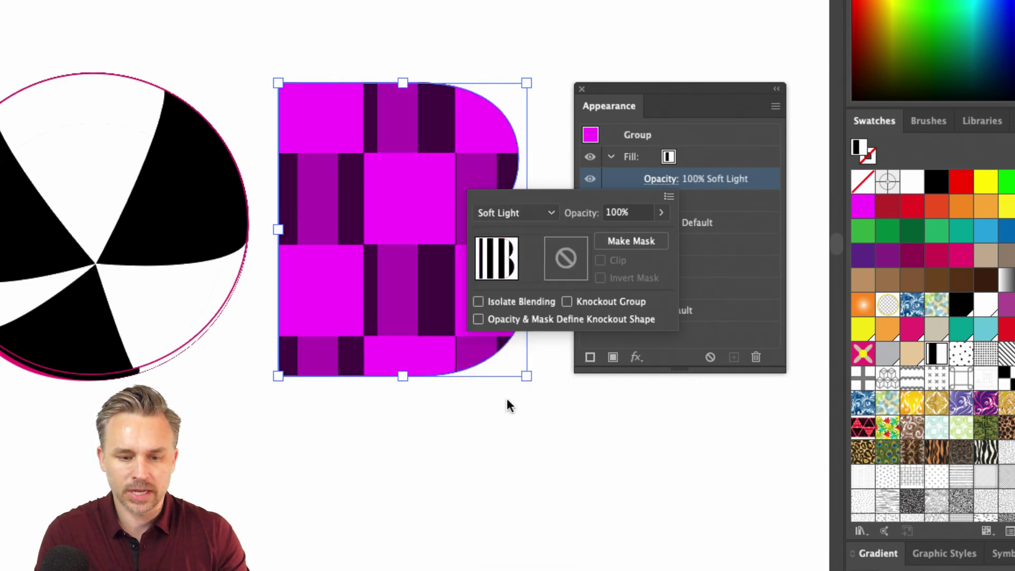
{"action": "left_click", "coordinate": [739, 172]}
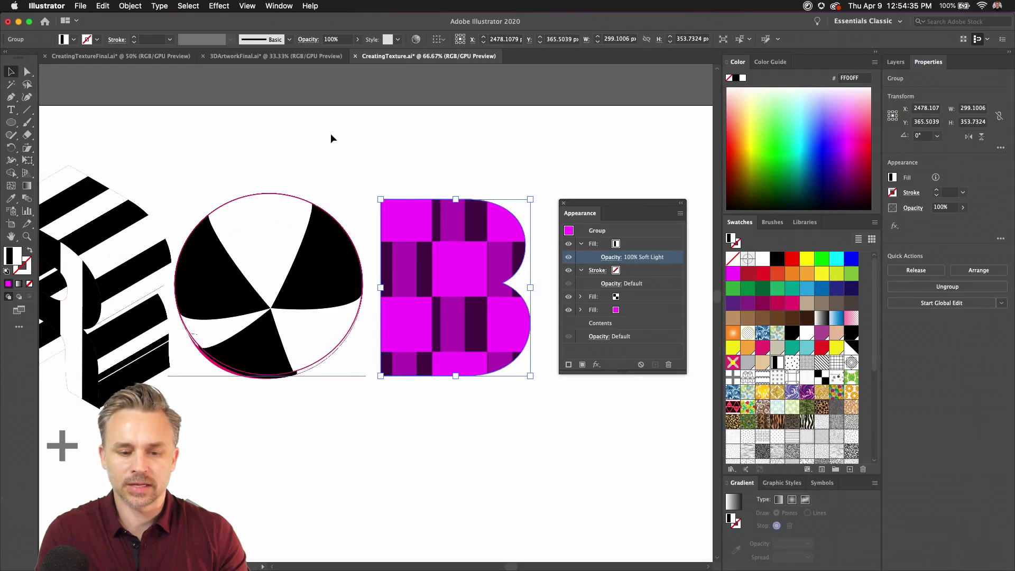
Deselect the B and move the floating Appearance panel clear of the letters
{"action": "left_click", "coordinate": [338, 131]}
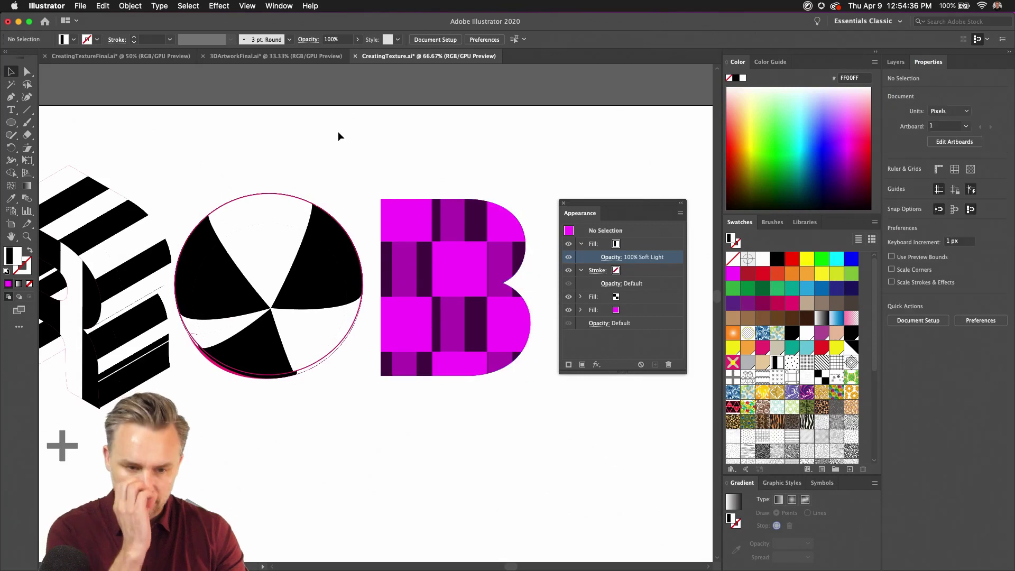
{"action": "left_click_drag", "start_coordinate": [276, 150], "coordinate": [353, 133]}
{"action": "left_click_drag", "start_coordinate": [631, 212], "coordinate": [670, 198]}
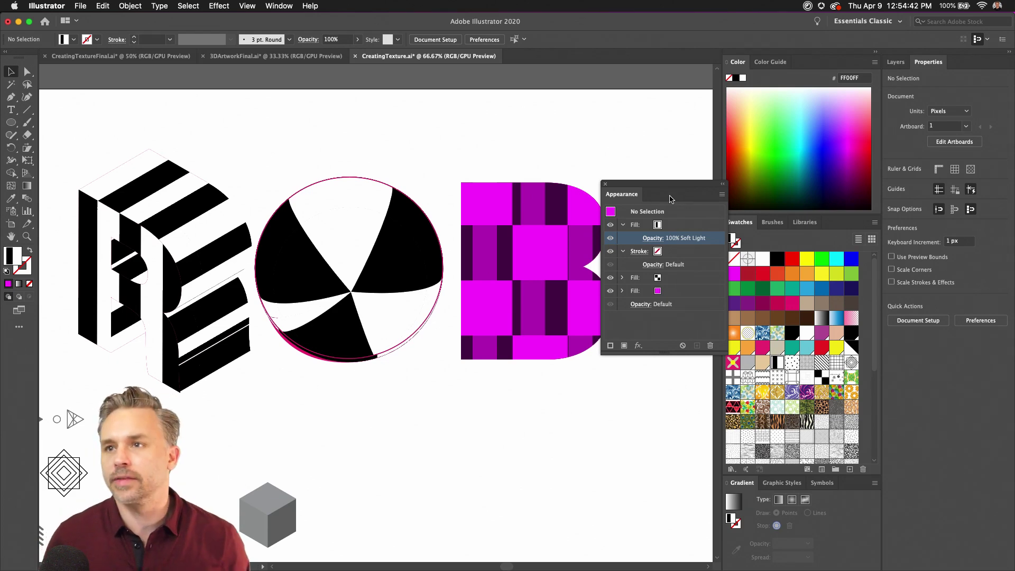
{"action": "left_click_drag", "start_coordinate": [681, 197], "coordinate": [731, 212]}
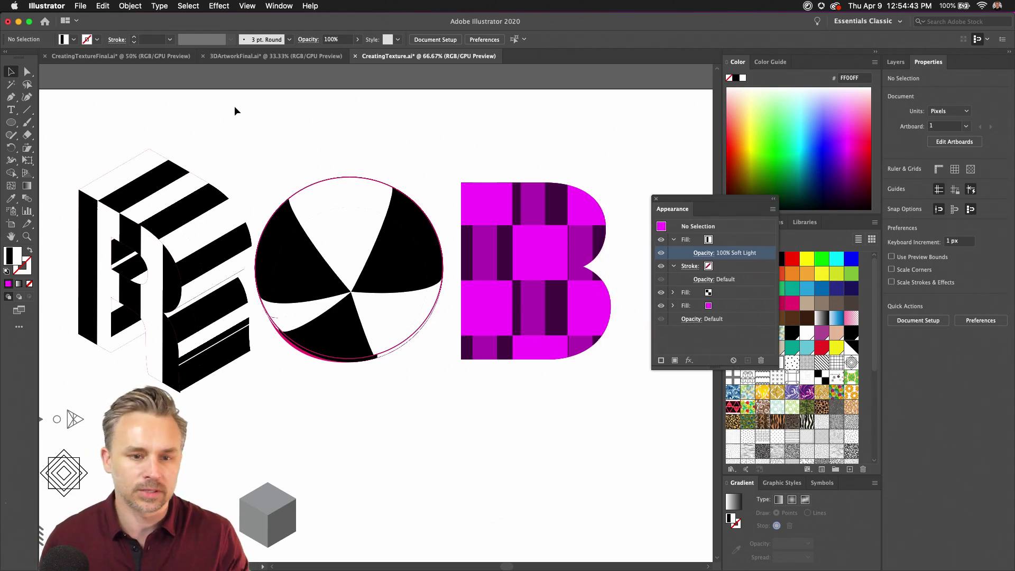
Review the artwork in 3DArtworkFinal.ai and the gradient 3D letters in CreatingTextureFinal.ai, and close the floating Appearance panel
{"action": "left_click", "coordinate": [259, 58]}
{"action": "left_click", "coordinate": [151, 57]}
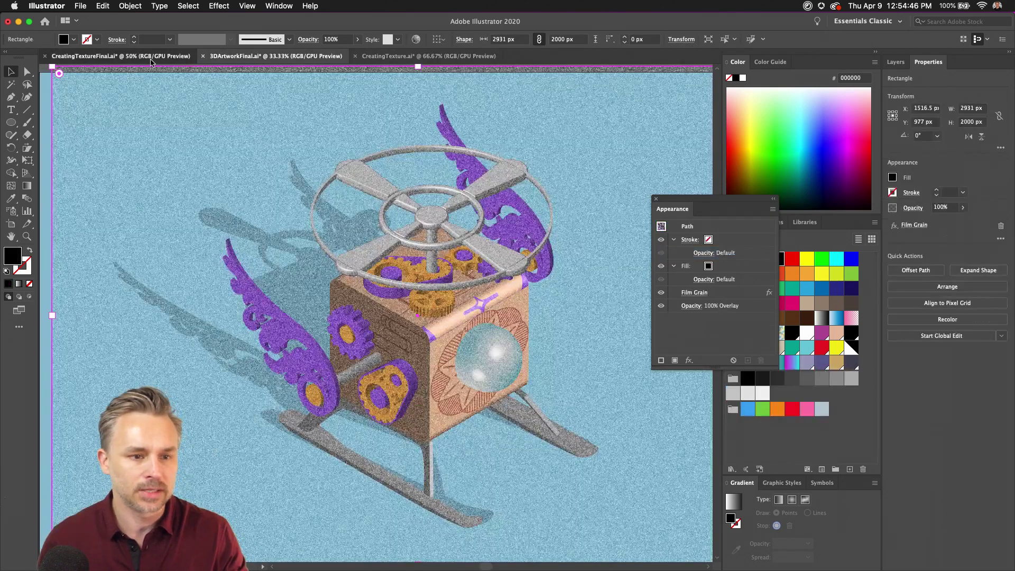
{"action": "left_click_drag", "start_coordinate": [138, 179], "coordinate": [320, 175]}
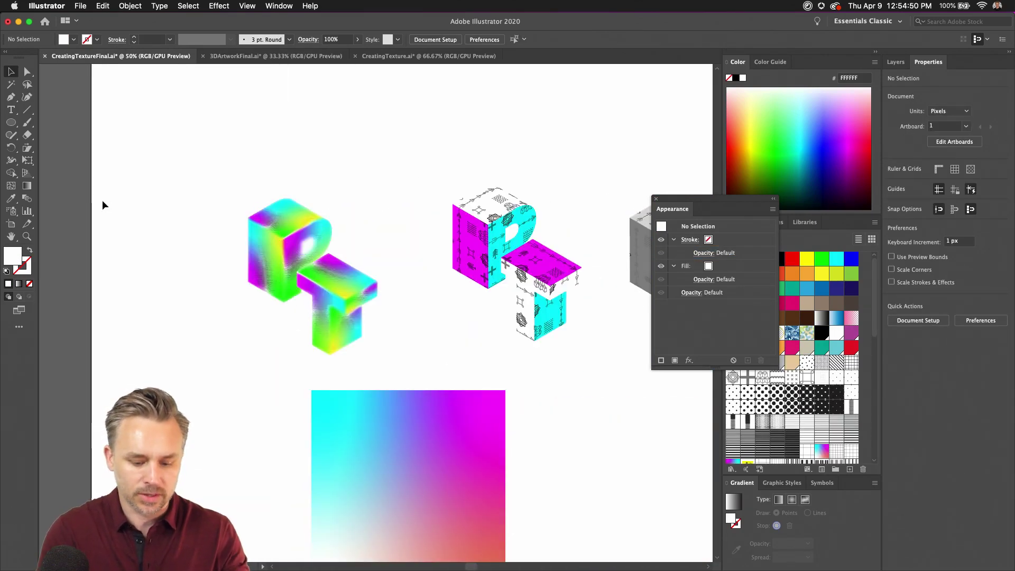
{"action": "key", "text": "super+equal"}
{"action": "key", "text": "super+equal"}
{"action": "key", "text": "super+equal"}
{"action": "left_click_drag", "start_coordinate": [375, 346], "coordinate": [301, 333]}
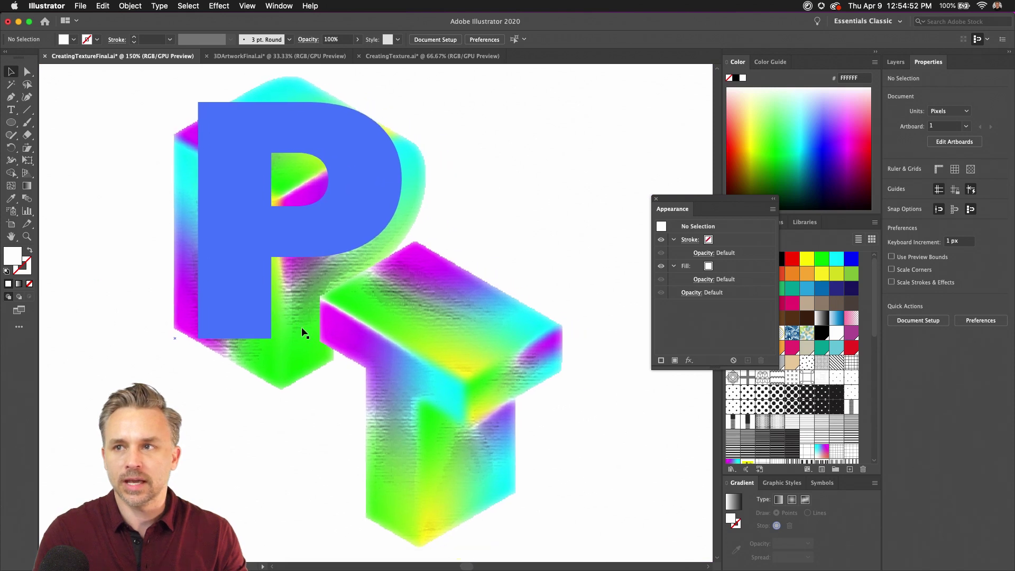
{"action": "left_click", "coordinate": [656, 200]}
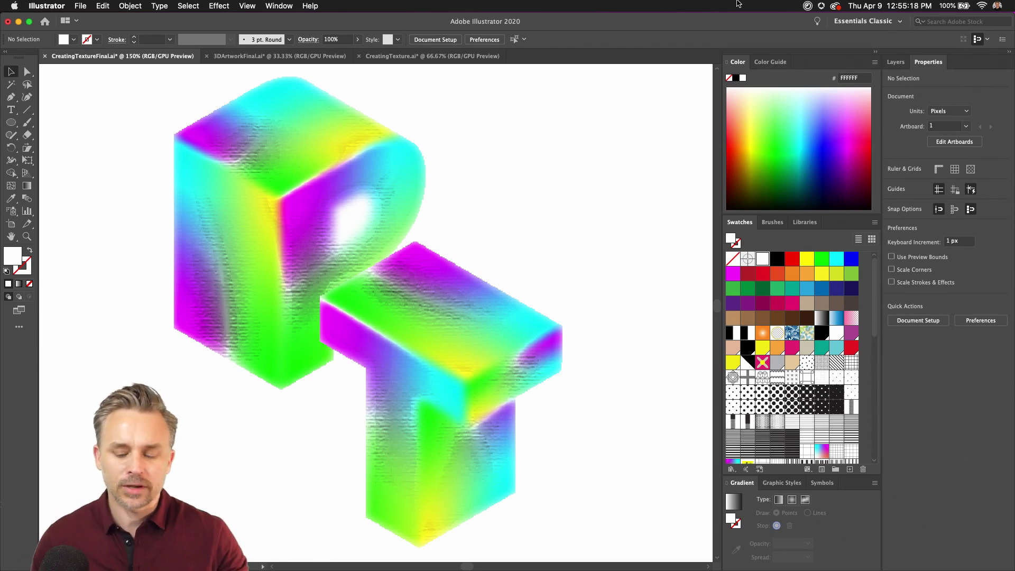
{"action": "left_click", "coordinate": [80, 5]}
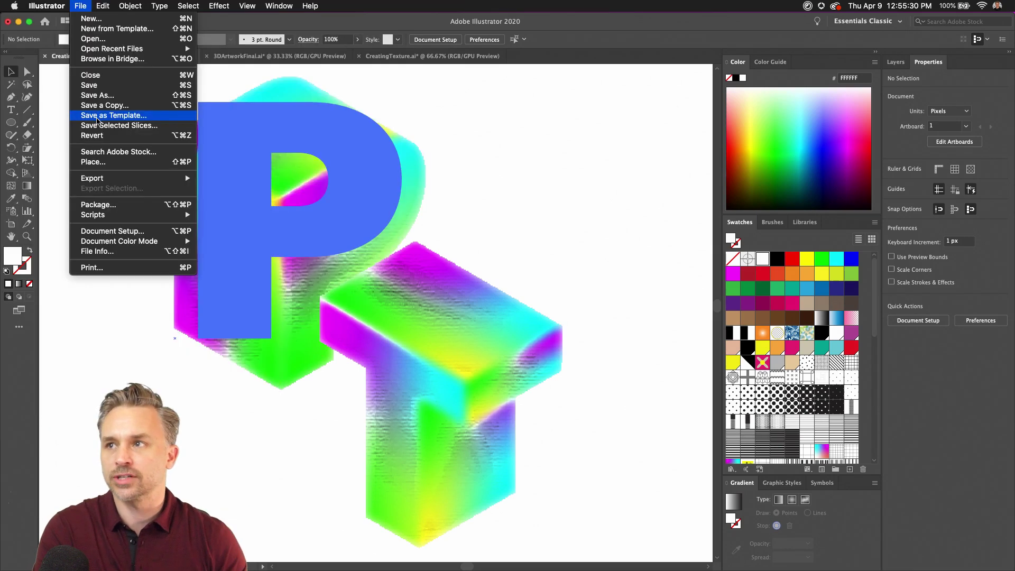
{"action": "left_click", "coordinate": [613, 198]}
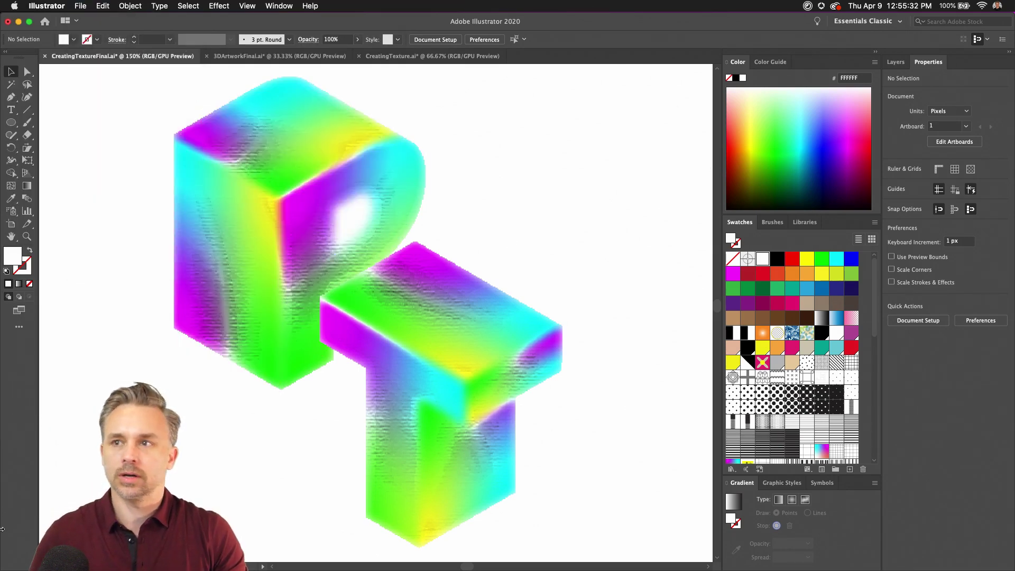